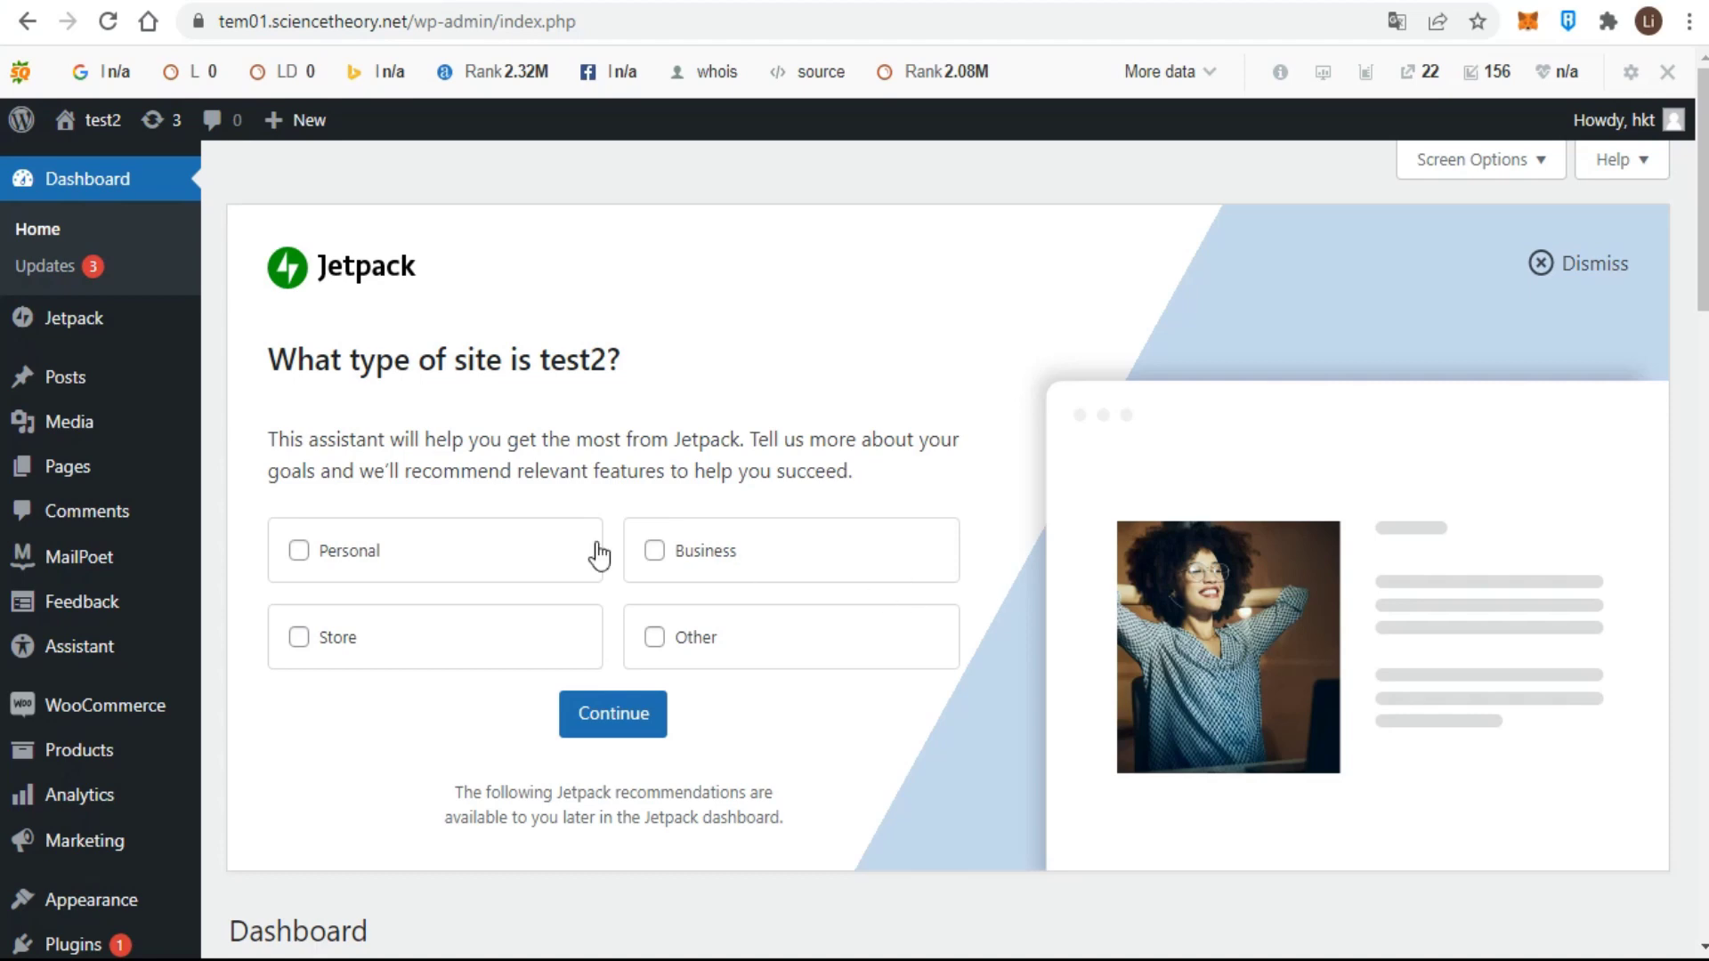
Open a new product form and go to its product tags field
mouse_move(80, 764)
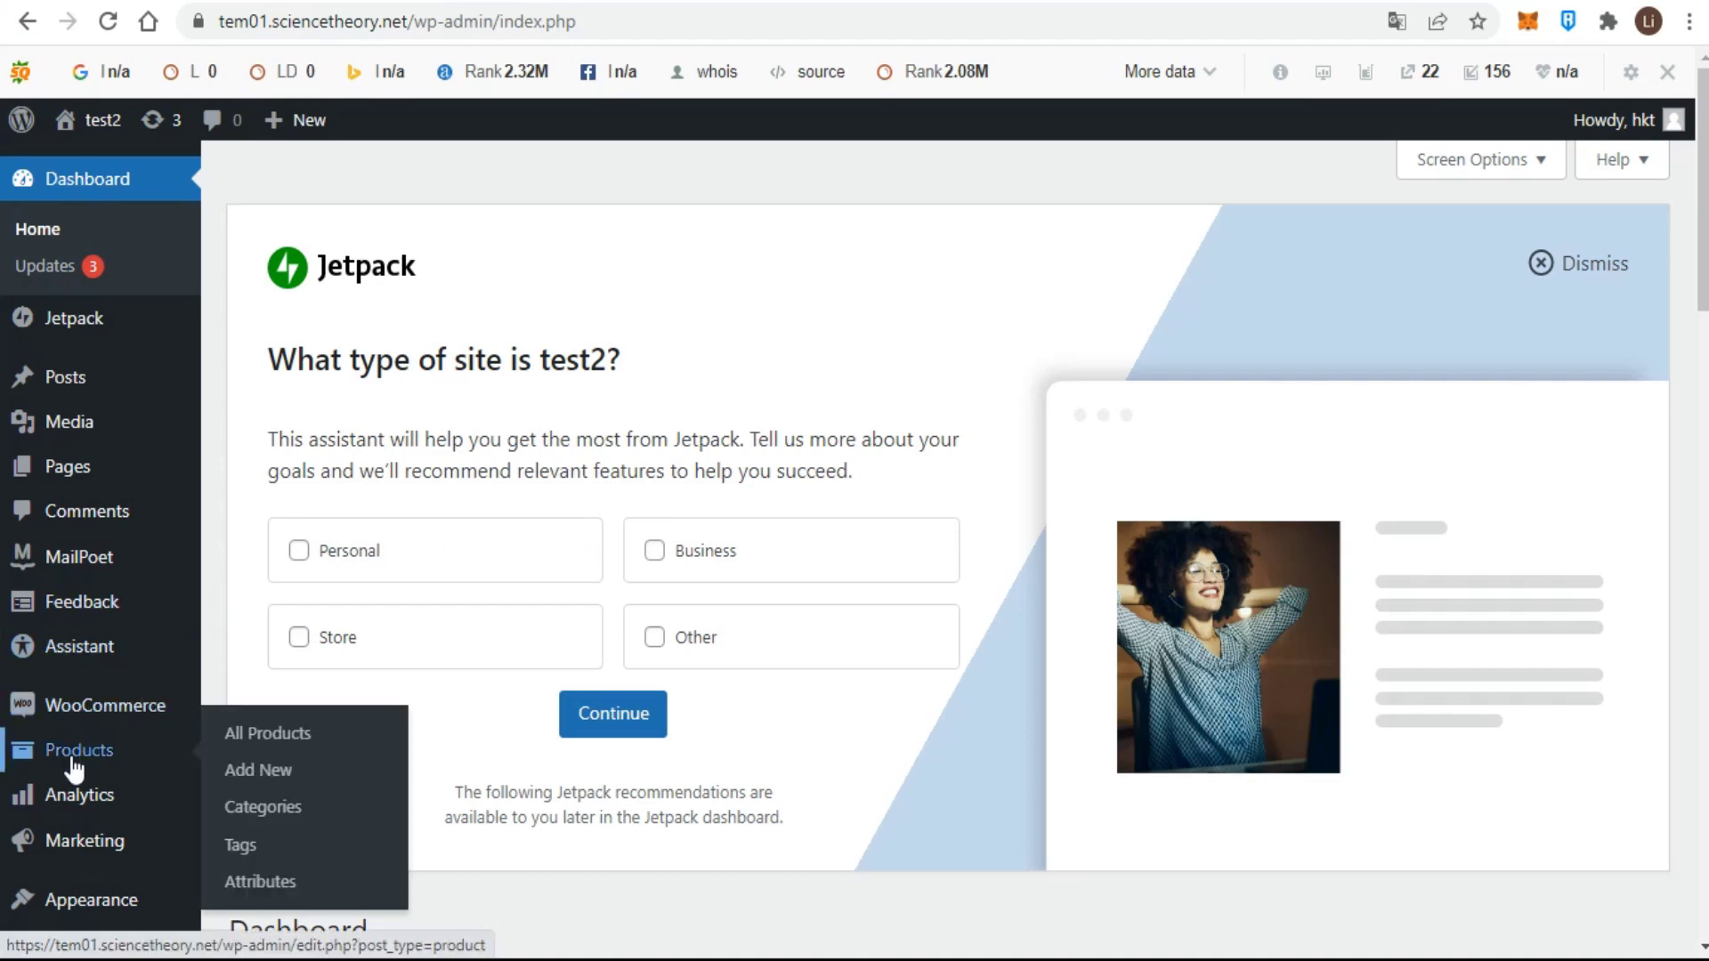
left_click(360, 778)
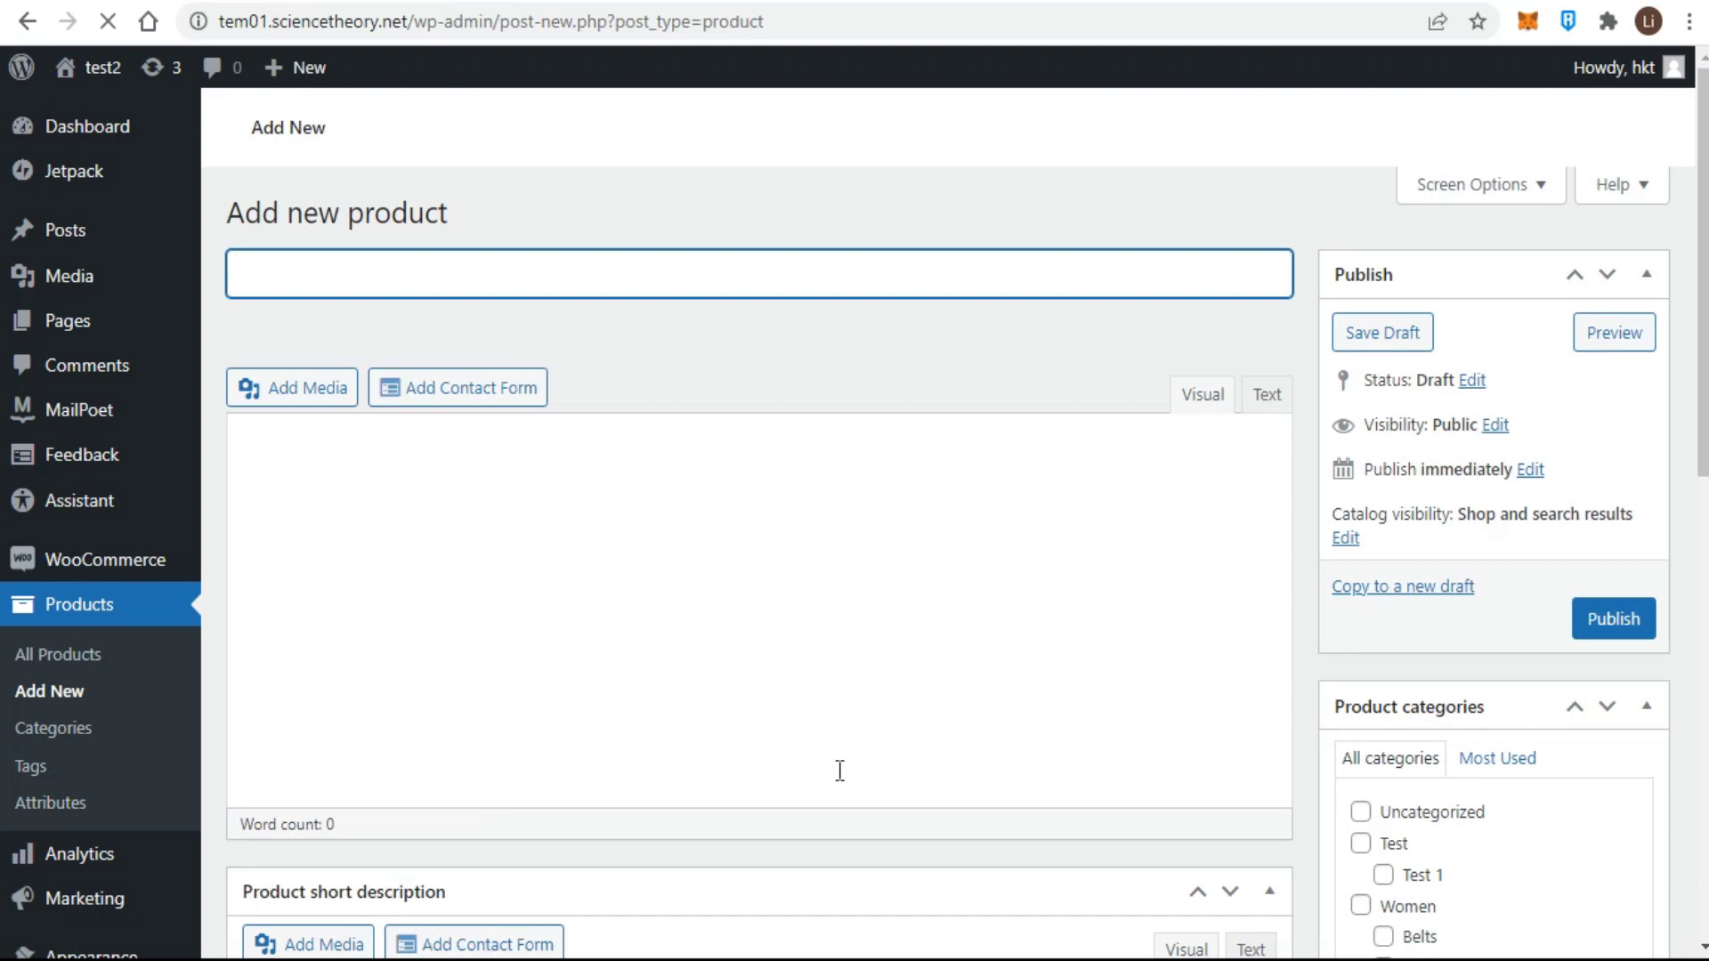
scroll(1479, 798, "down", 7)
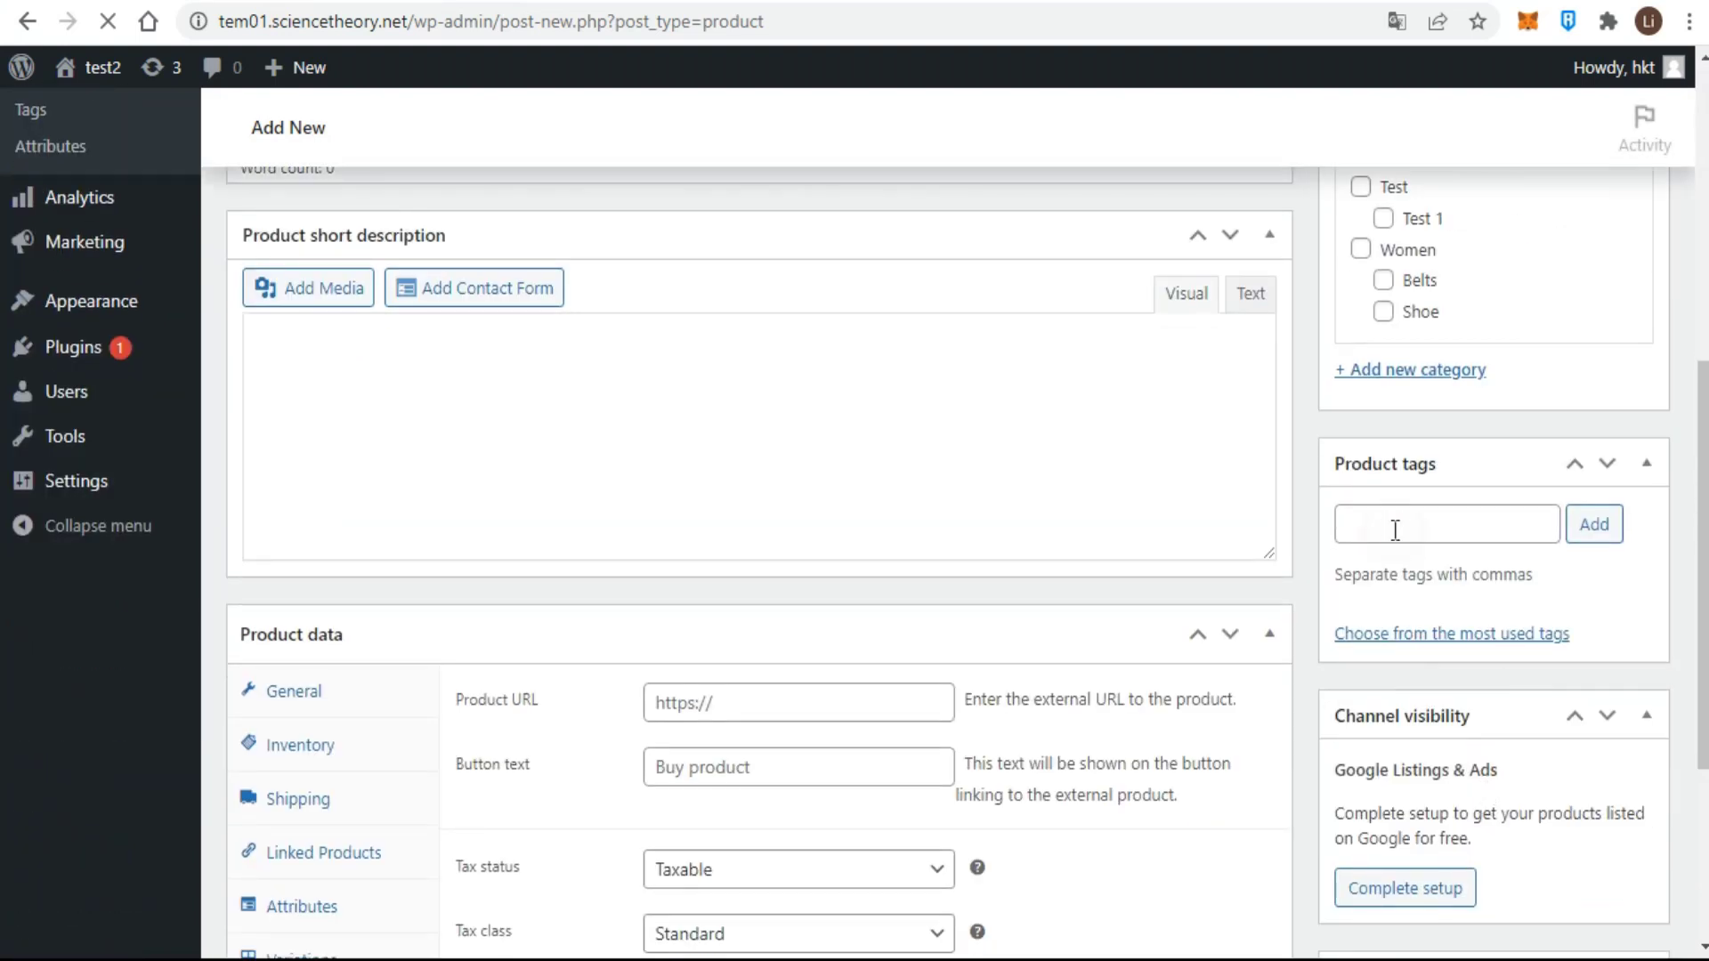
left_click(1393, 532)
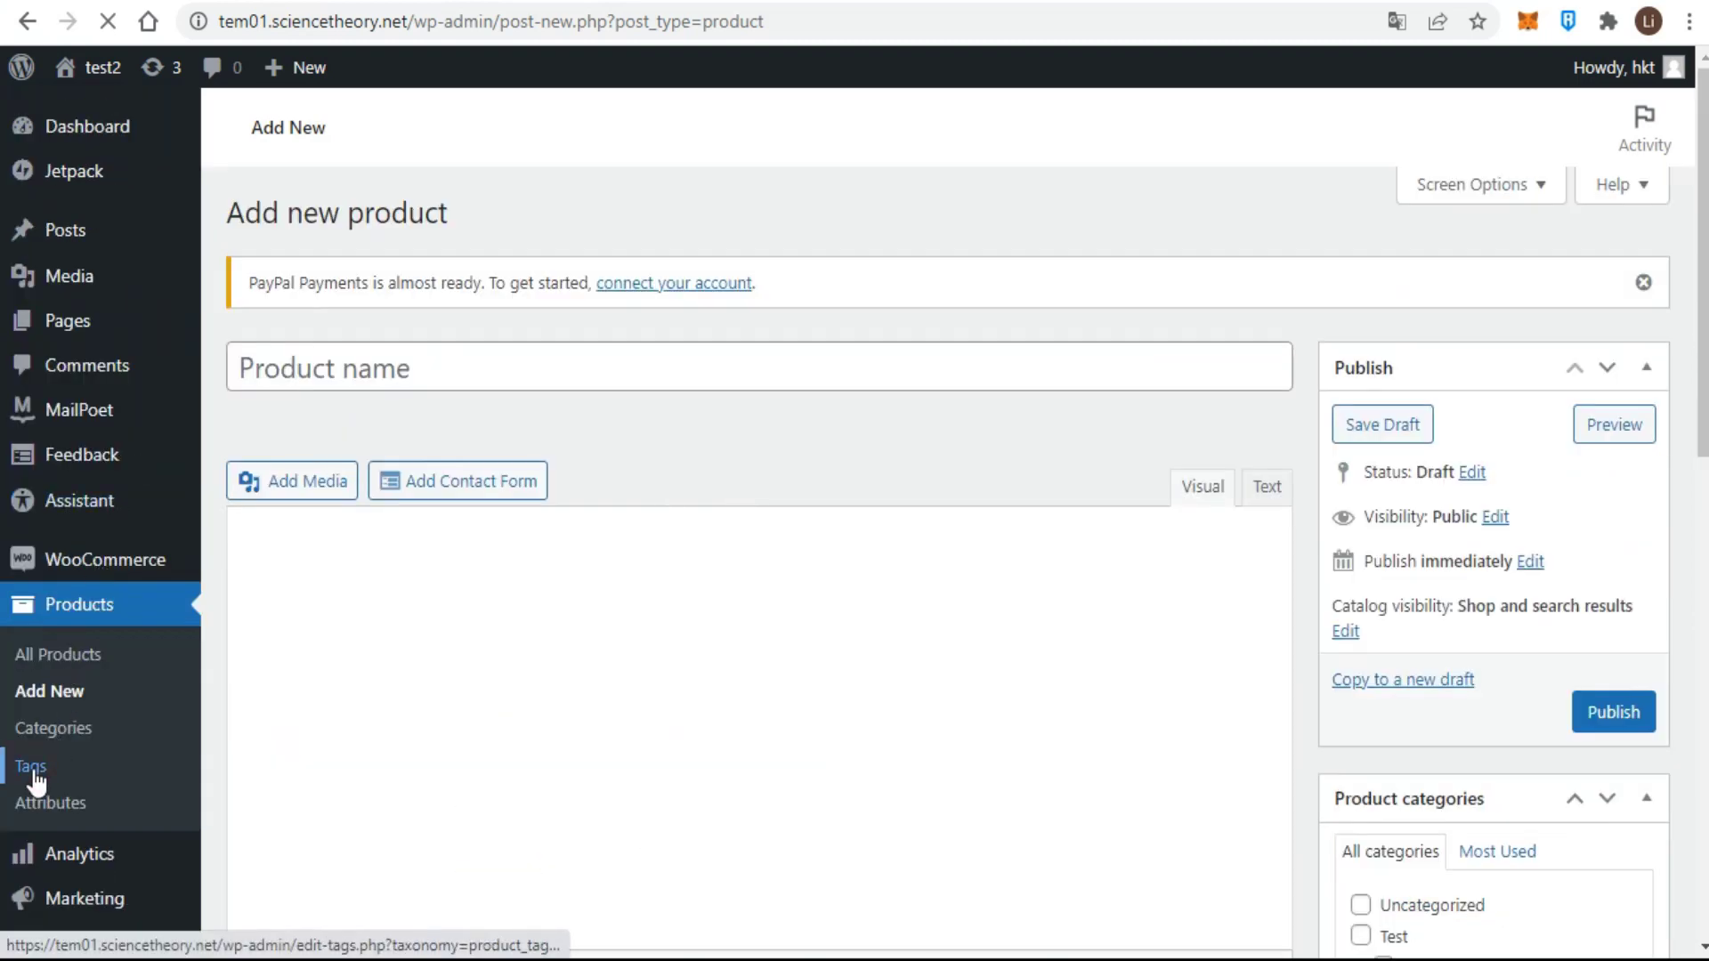
Create a new product tag named Women's Shoes, leaving its slug and description empty
left_click(34, 773)
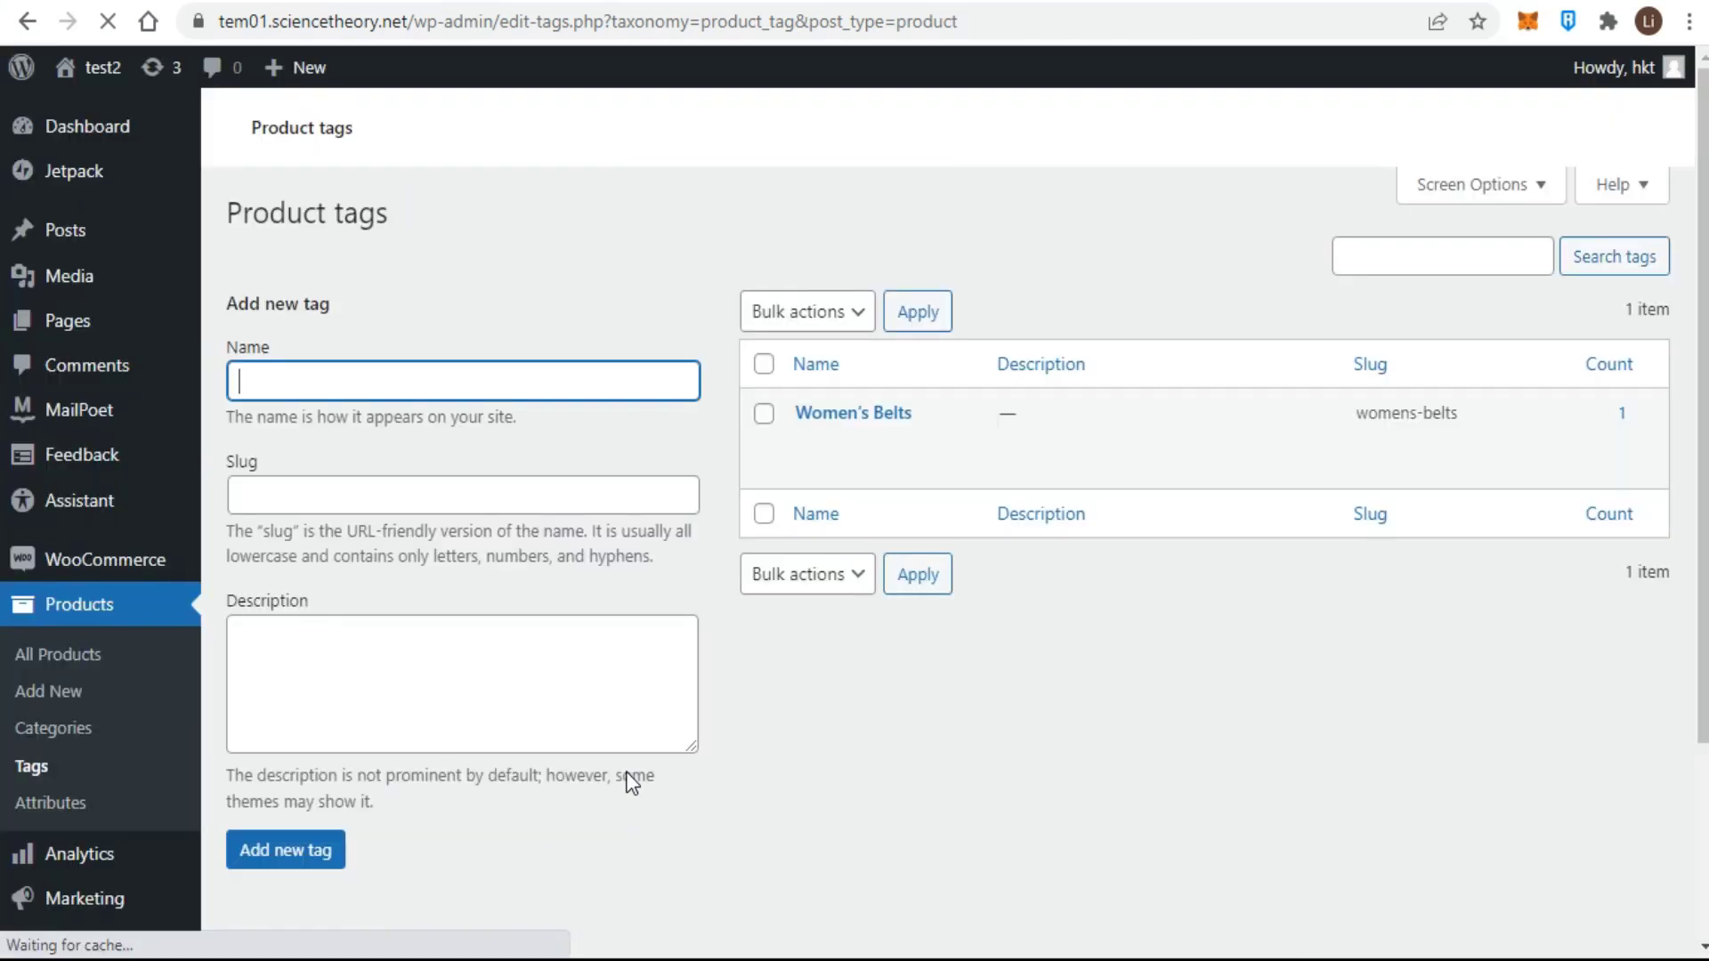
type("Women's Shoes")
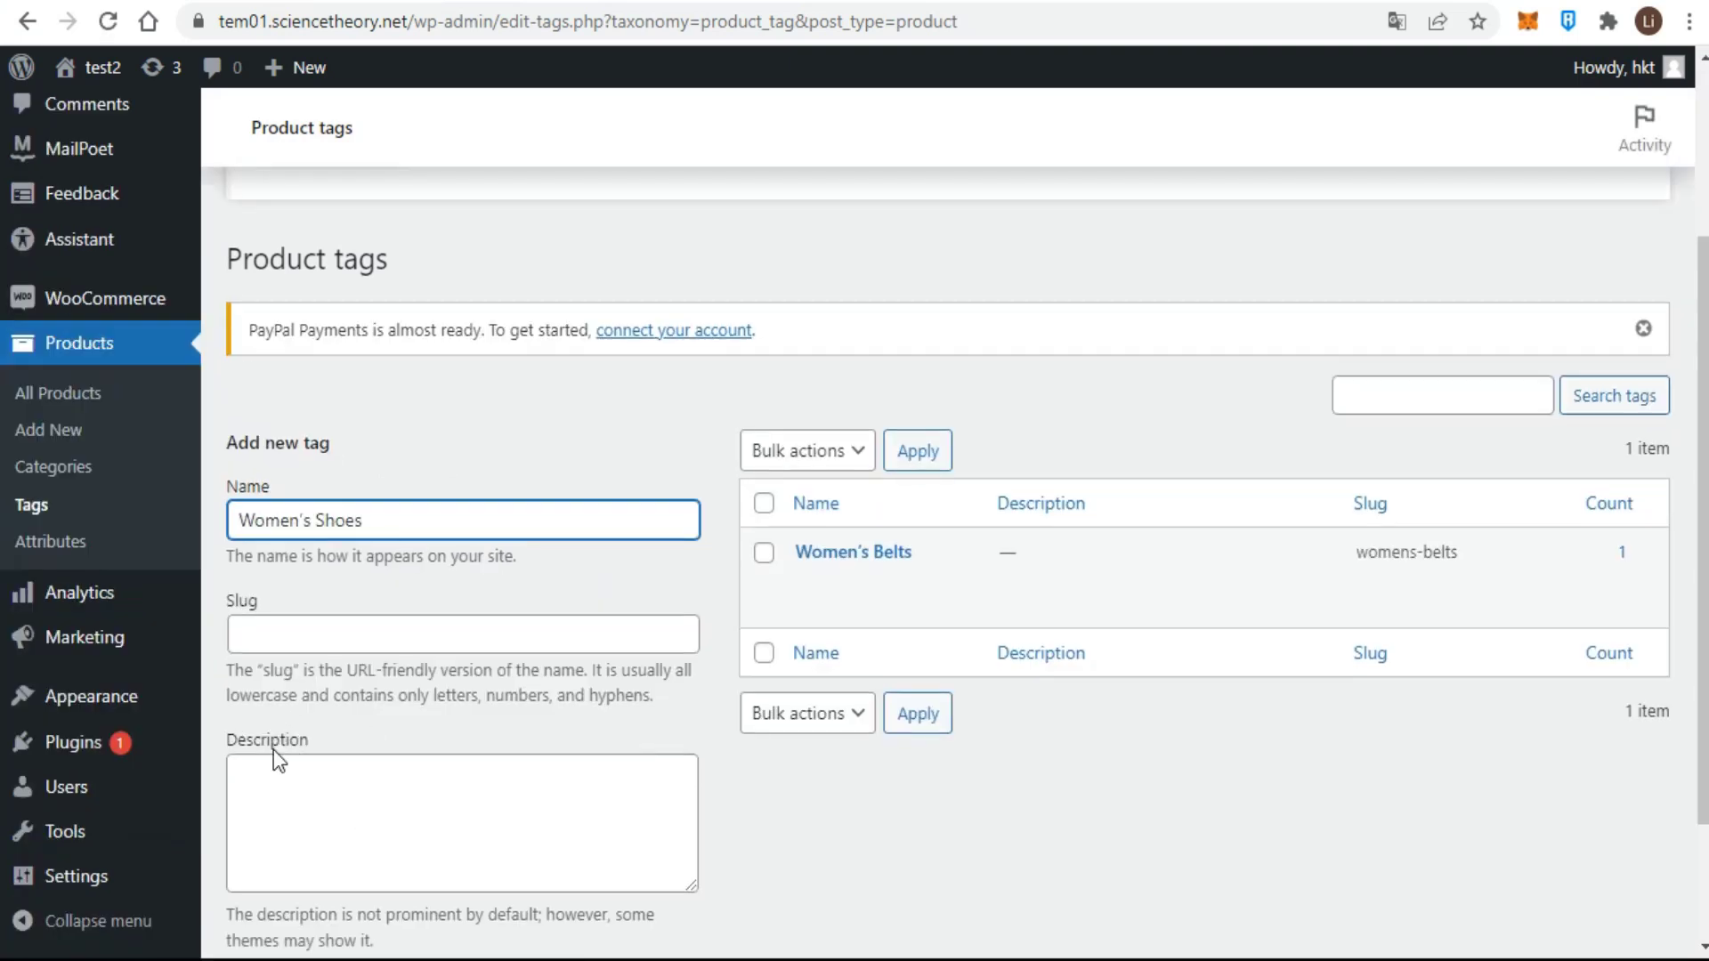
scroll(276, 855, "down", 1)
left_click(301, 919)
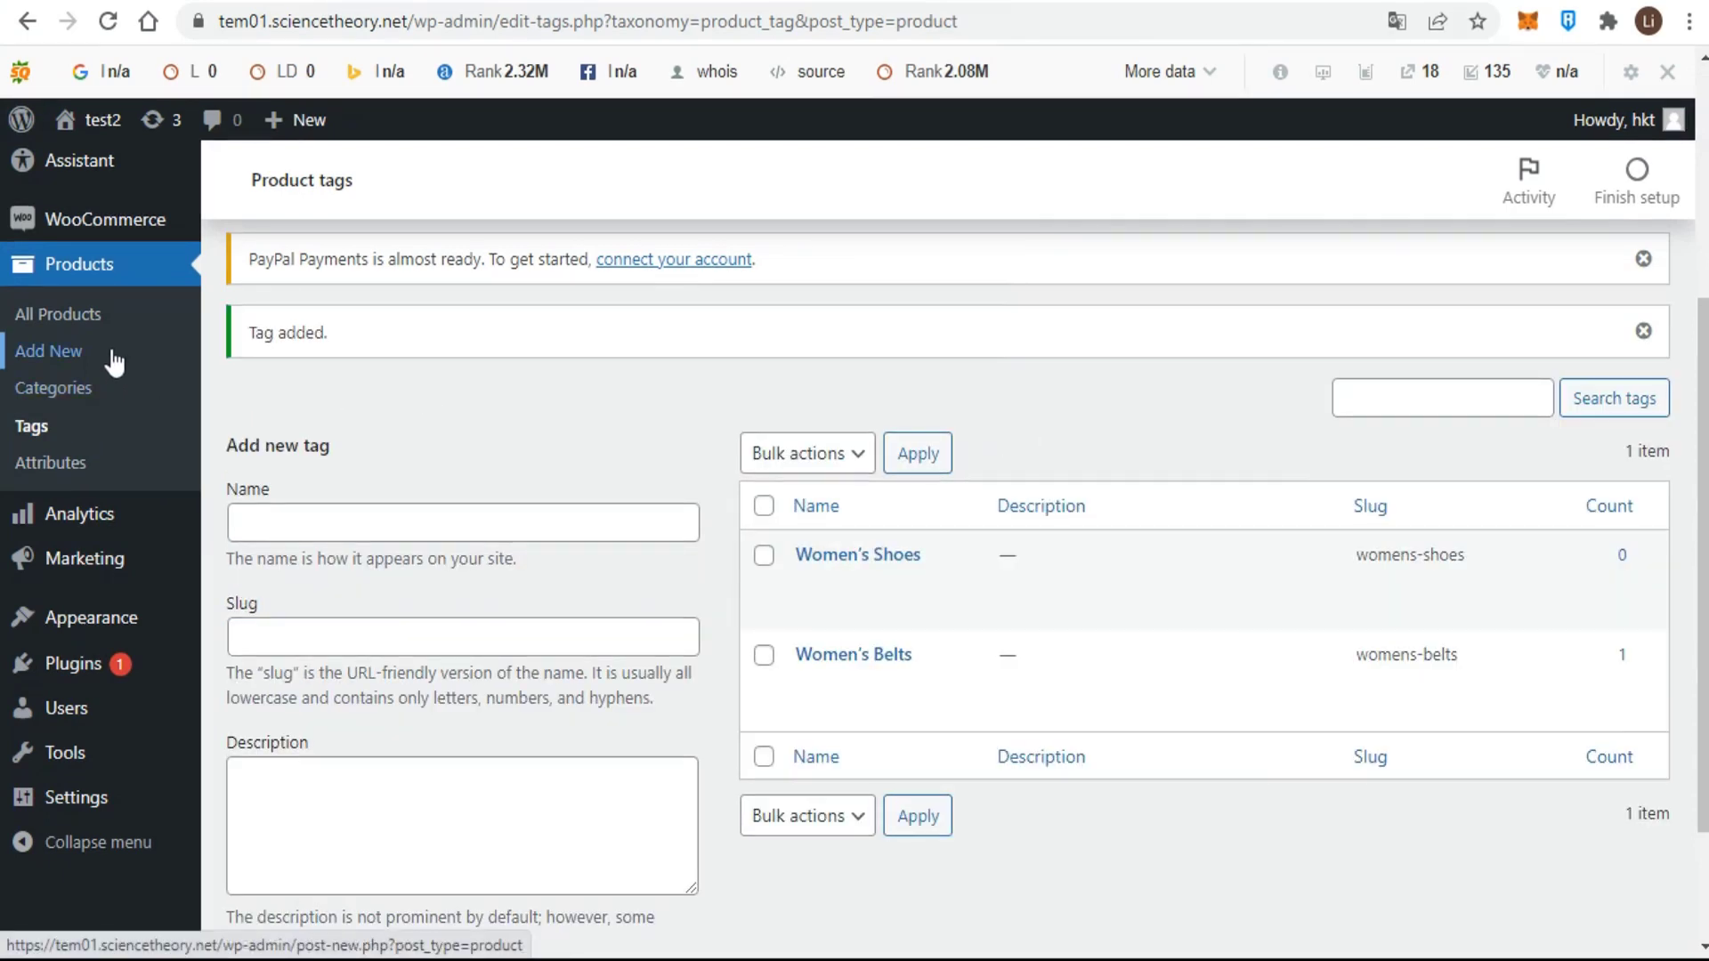
Open a new product form and go to its Product data section
left_click(64, 354)
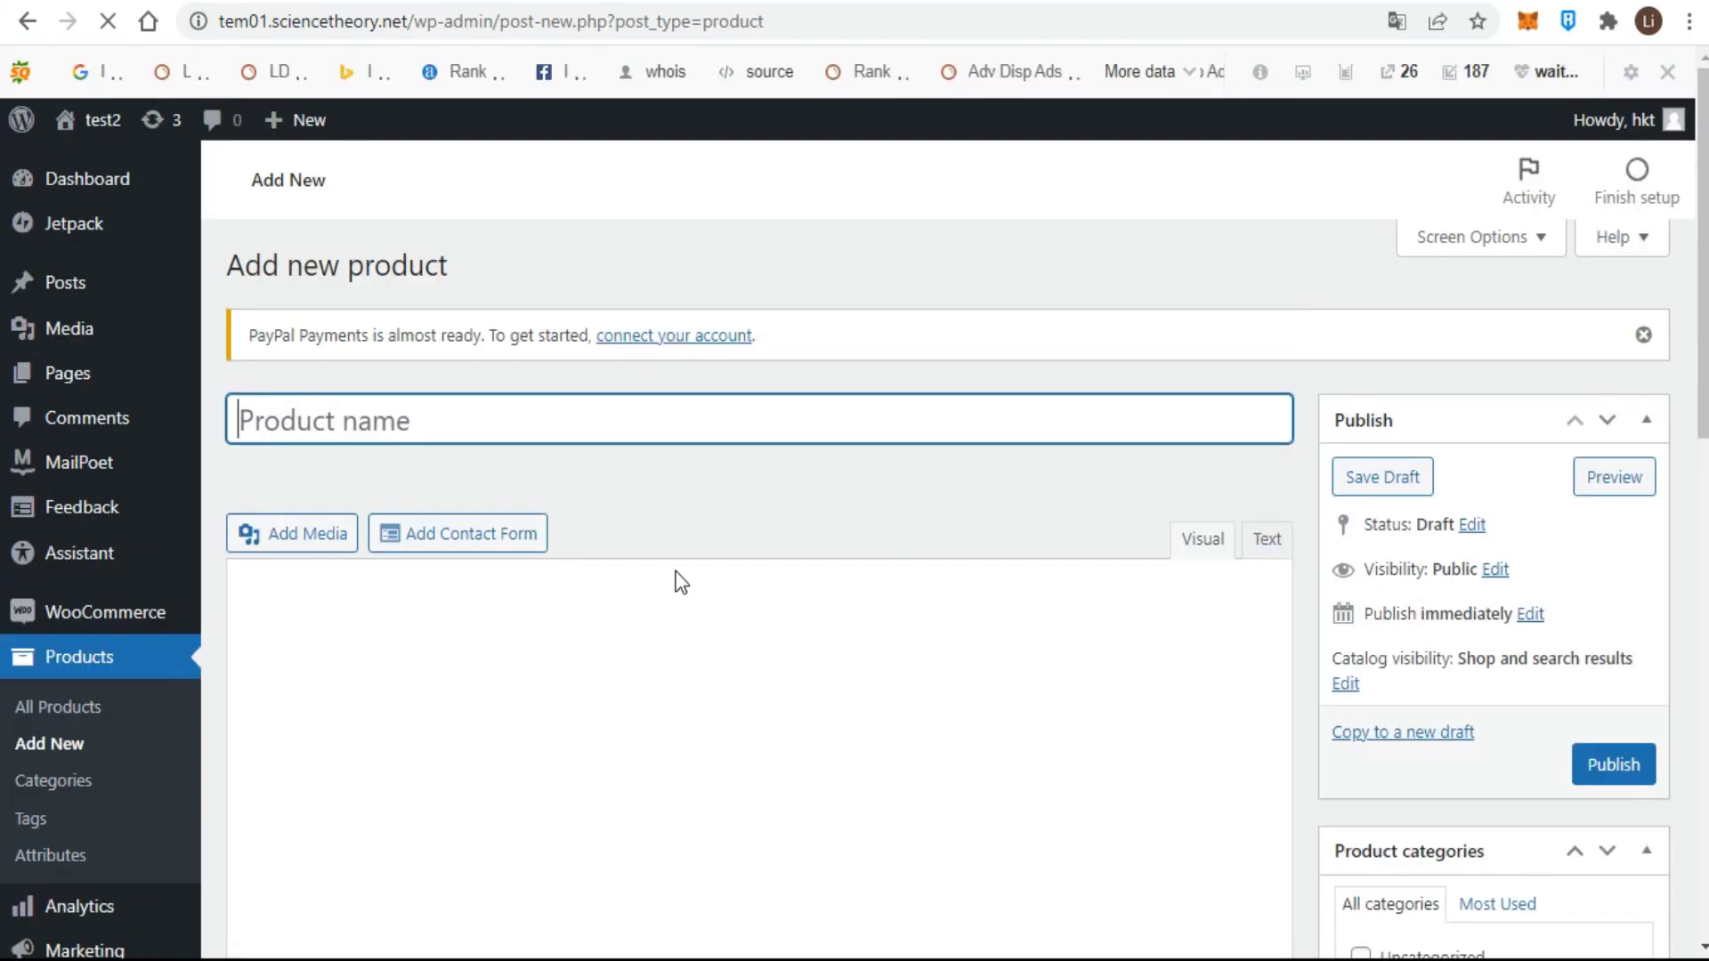
scroll(681, 583, "down", 7)
scroll(681, 582, "up", 3)
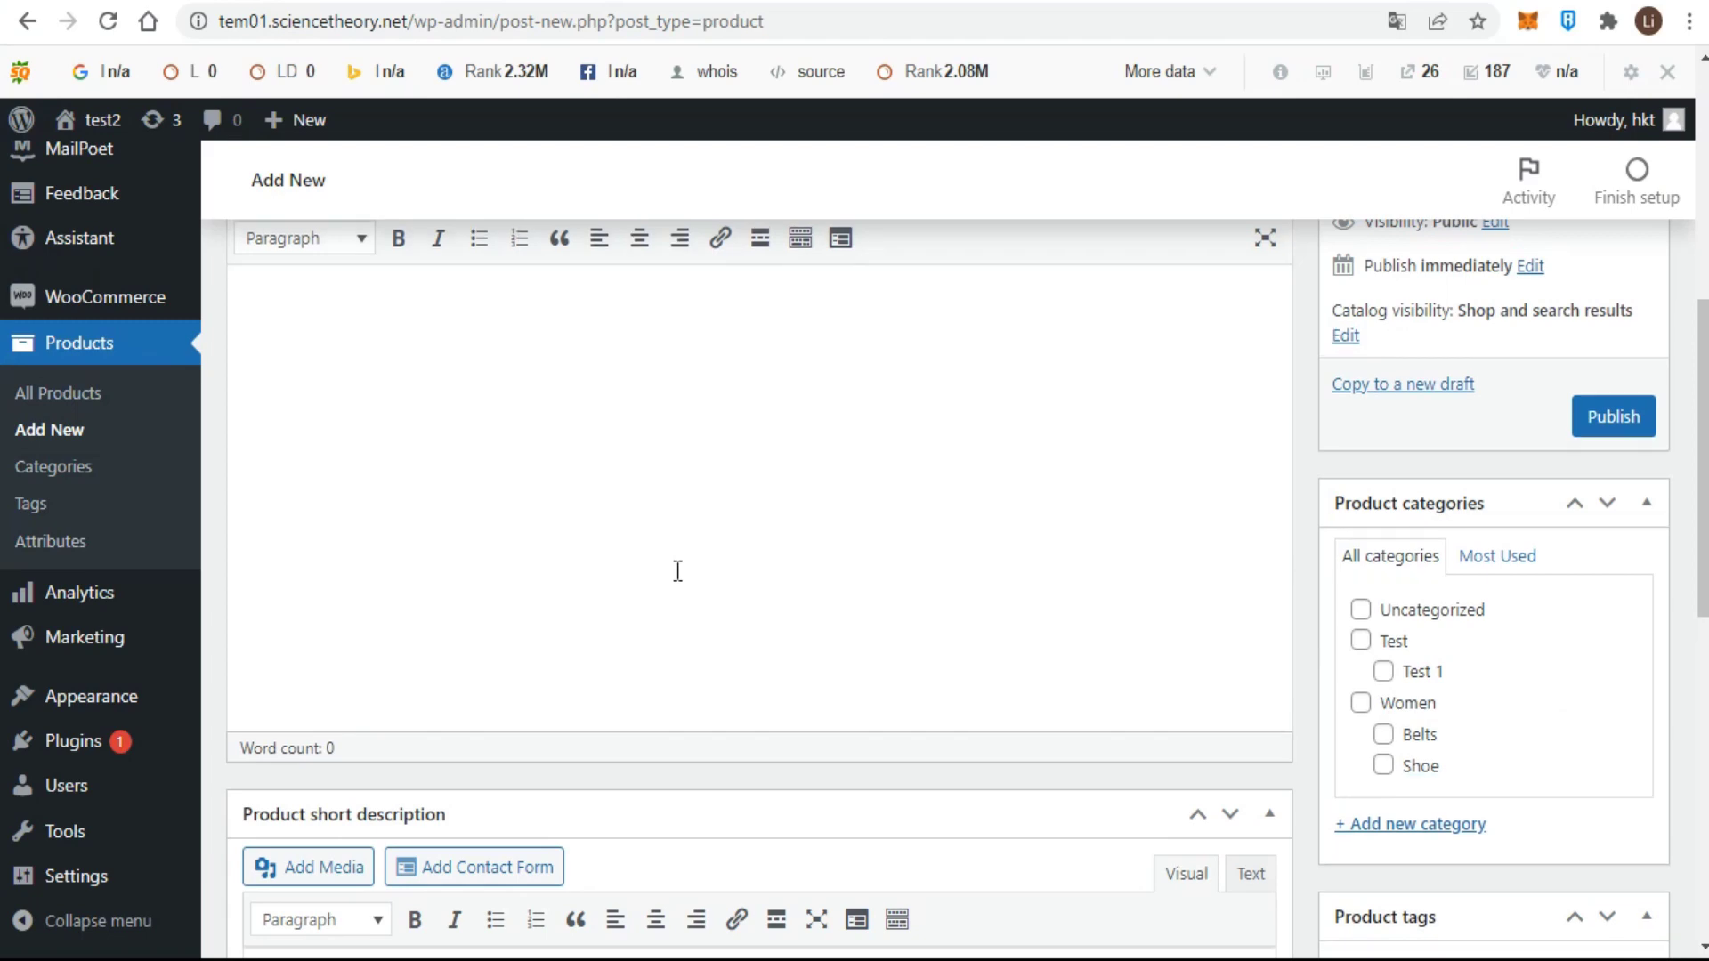
scroll(678, 571, "down", 9)
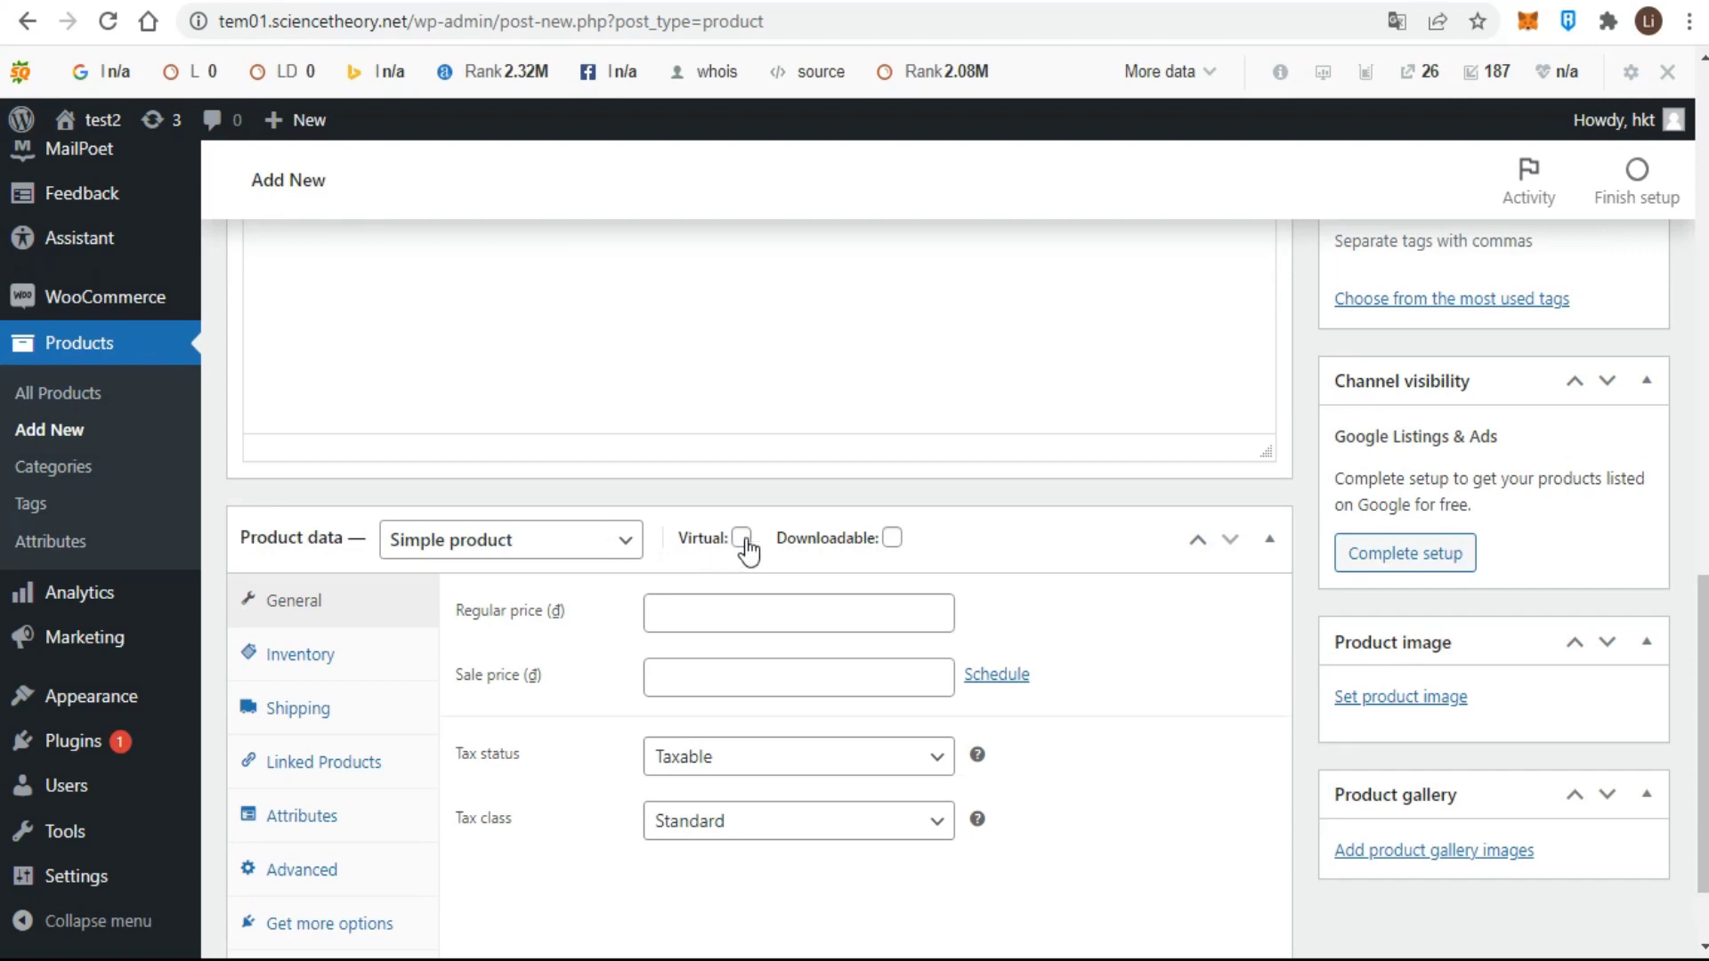
Try the Virtual option on the simple product, clear it, and mark the product as Downloadable instead
left_click(741, 540)
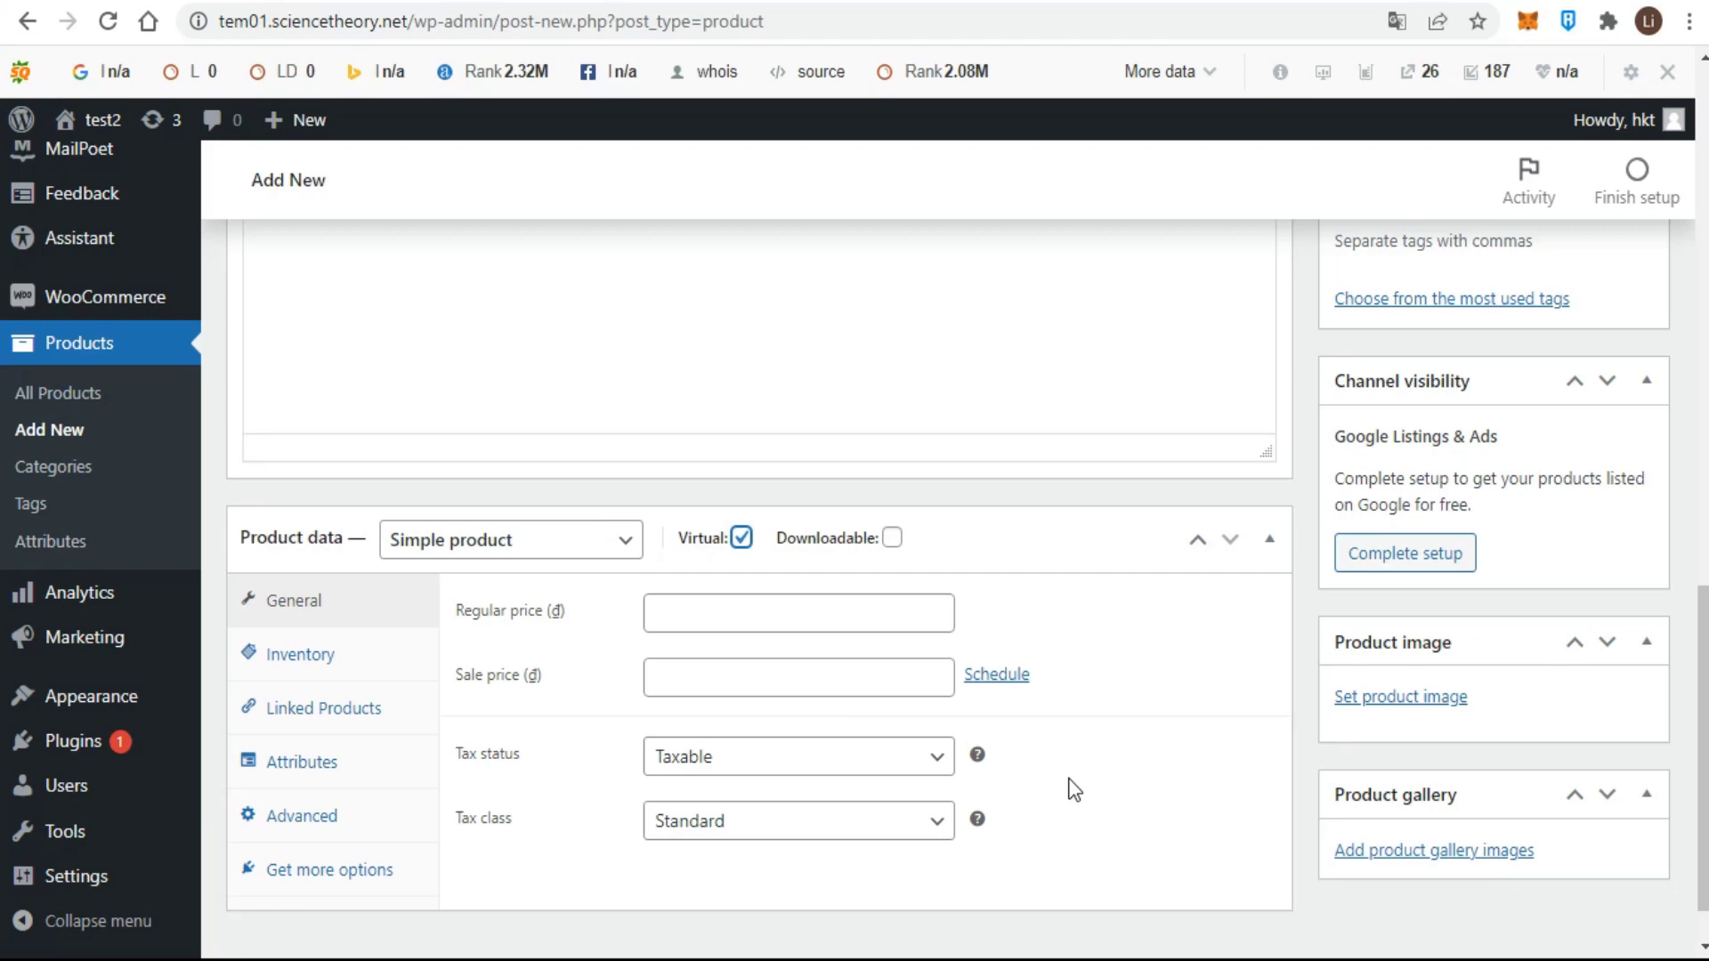
left_click(741, 537)
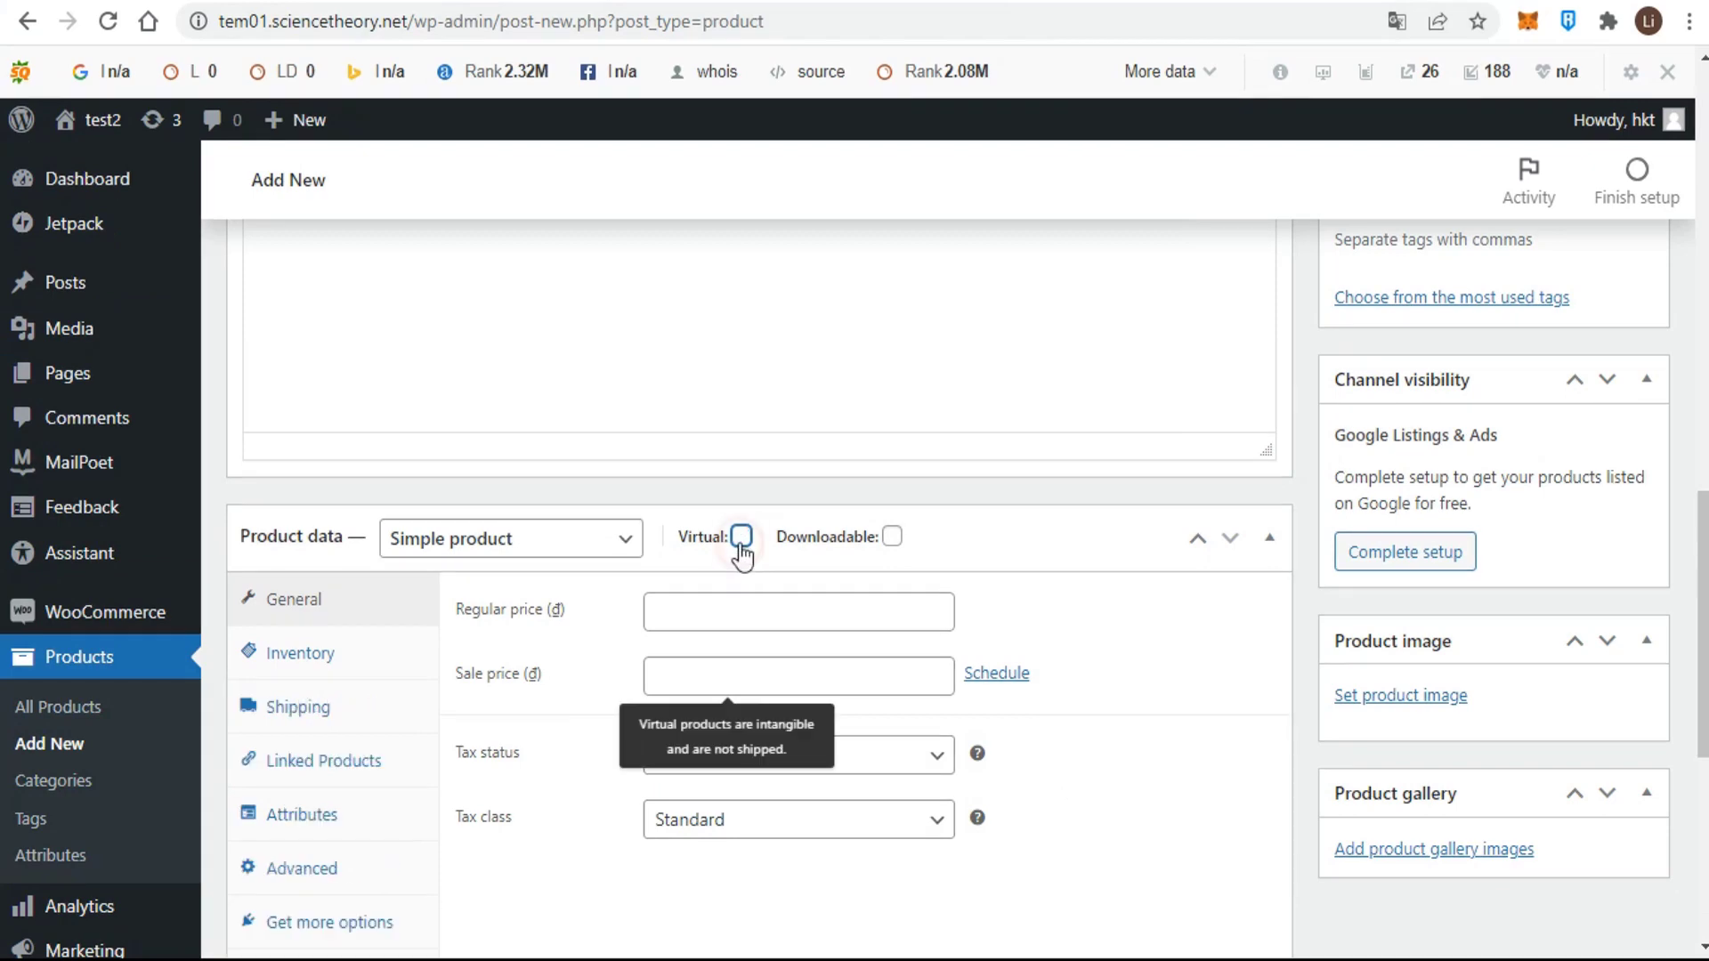
left_click(891, 539)
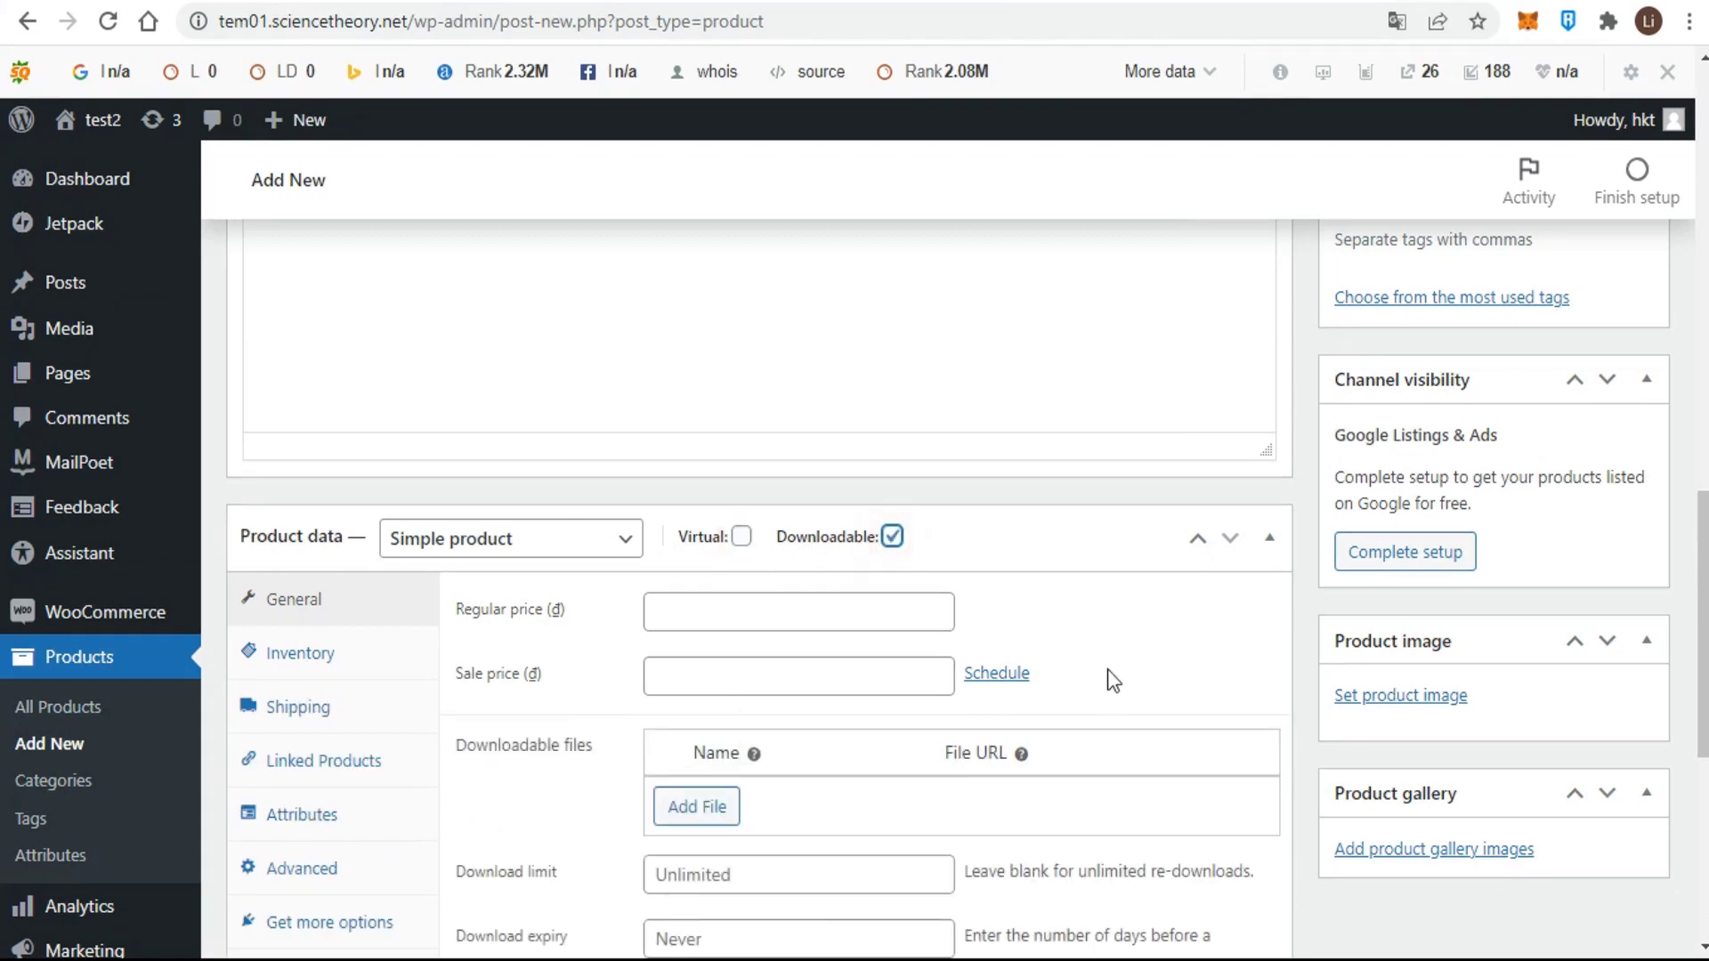
scroll(1113, 681, "down", 3)
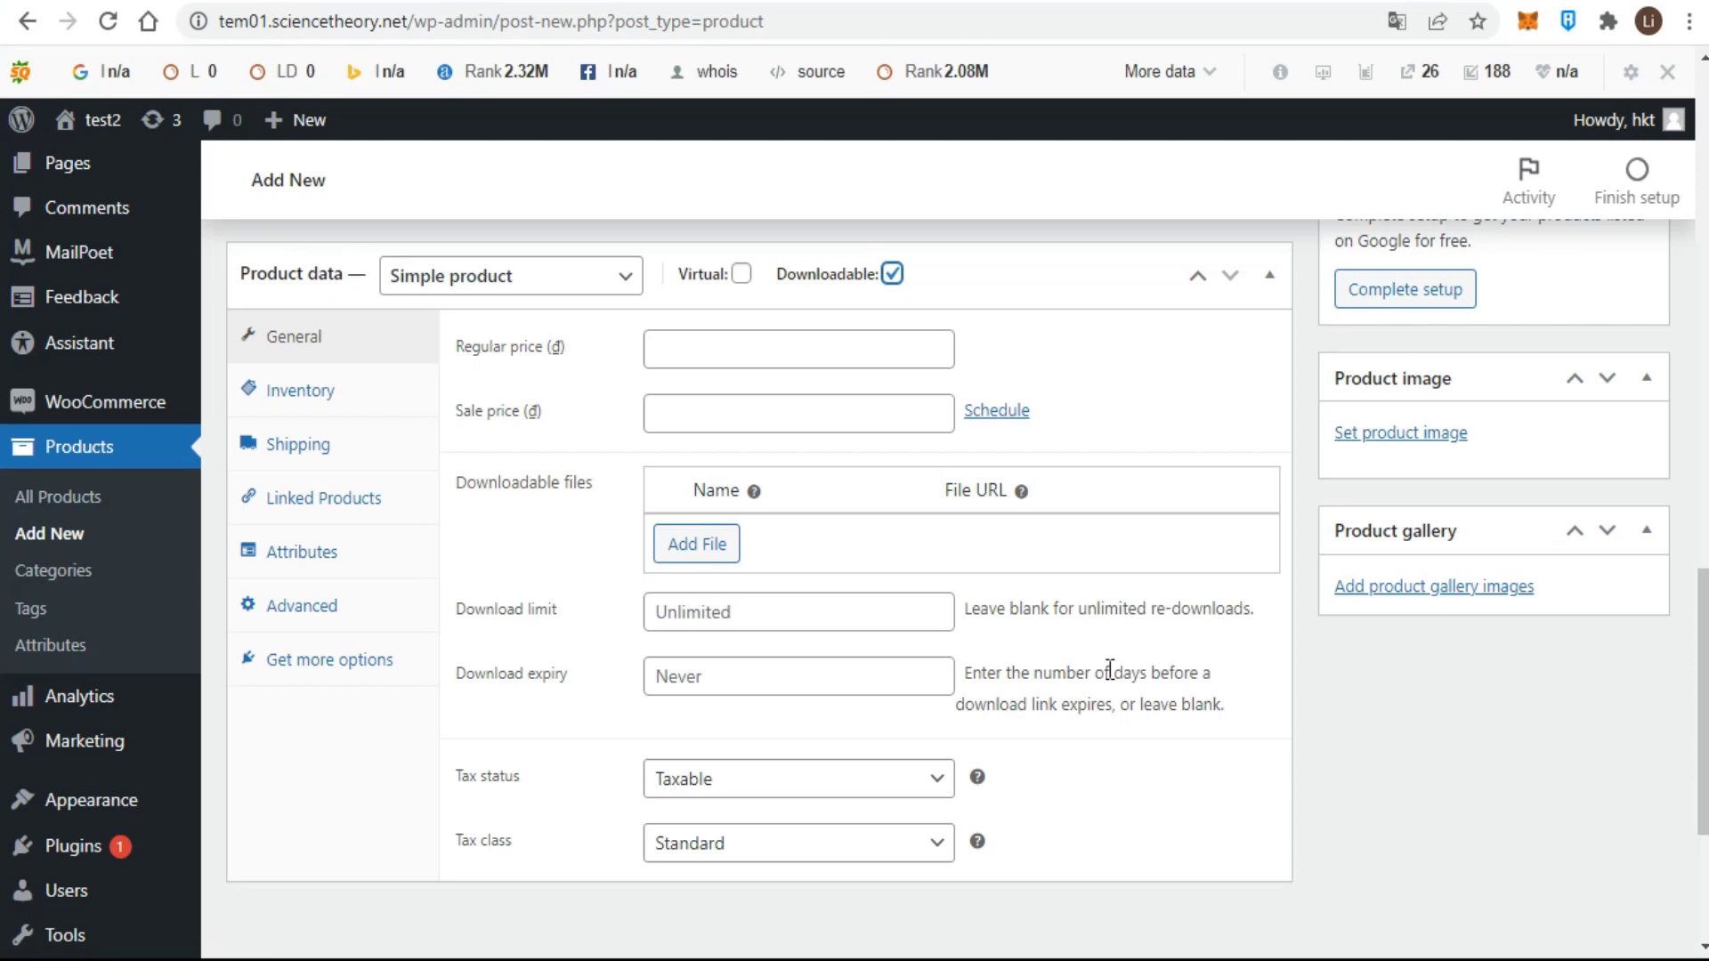
Add a downloadable file named English, using 38-Literature-review-as-a-research-methodology.pdf from the media library
left_click(697, 543)
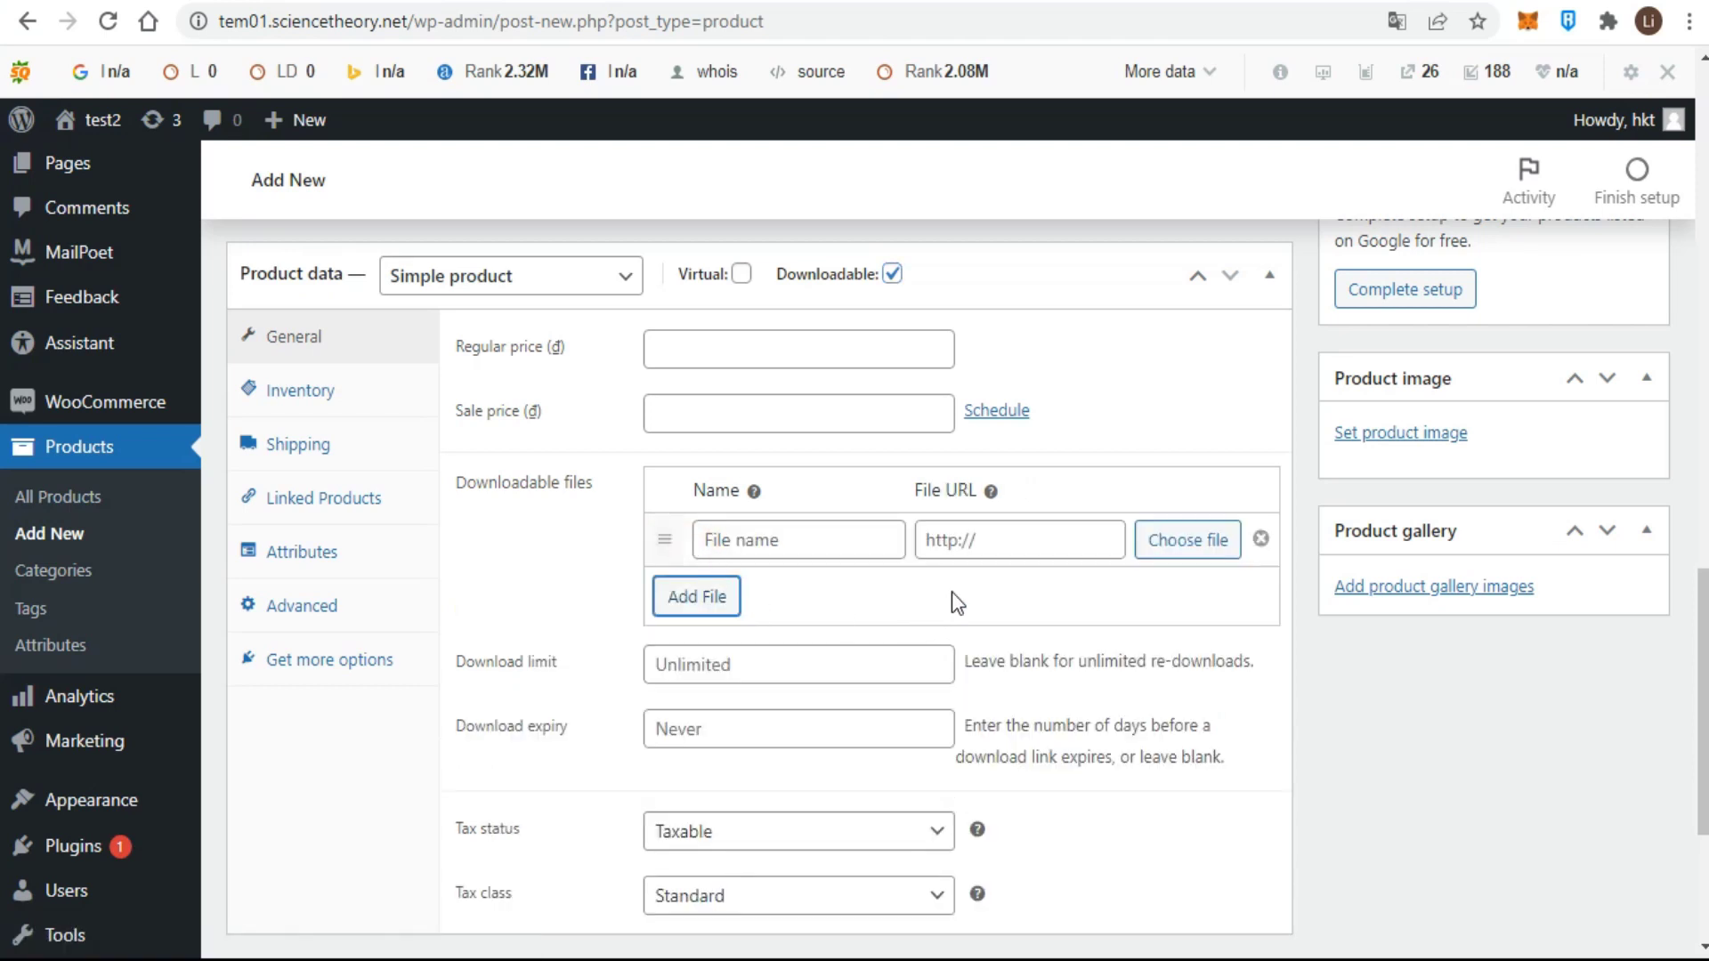
left_click(830, 543)
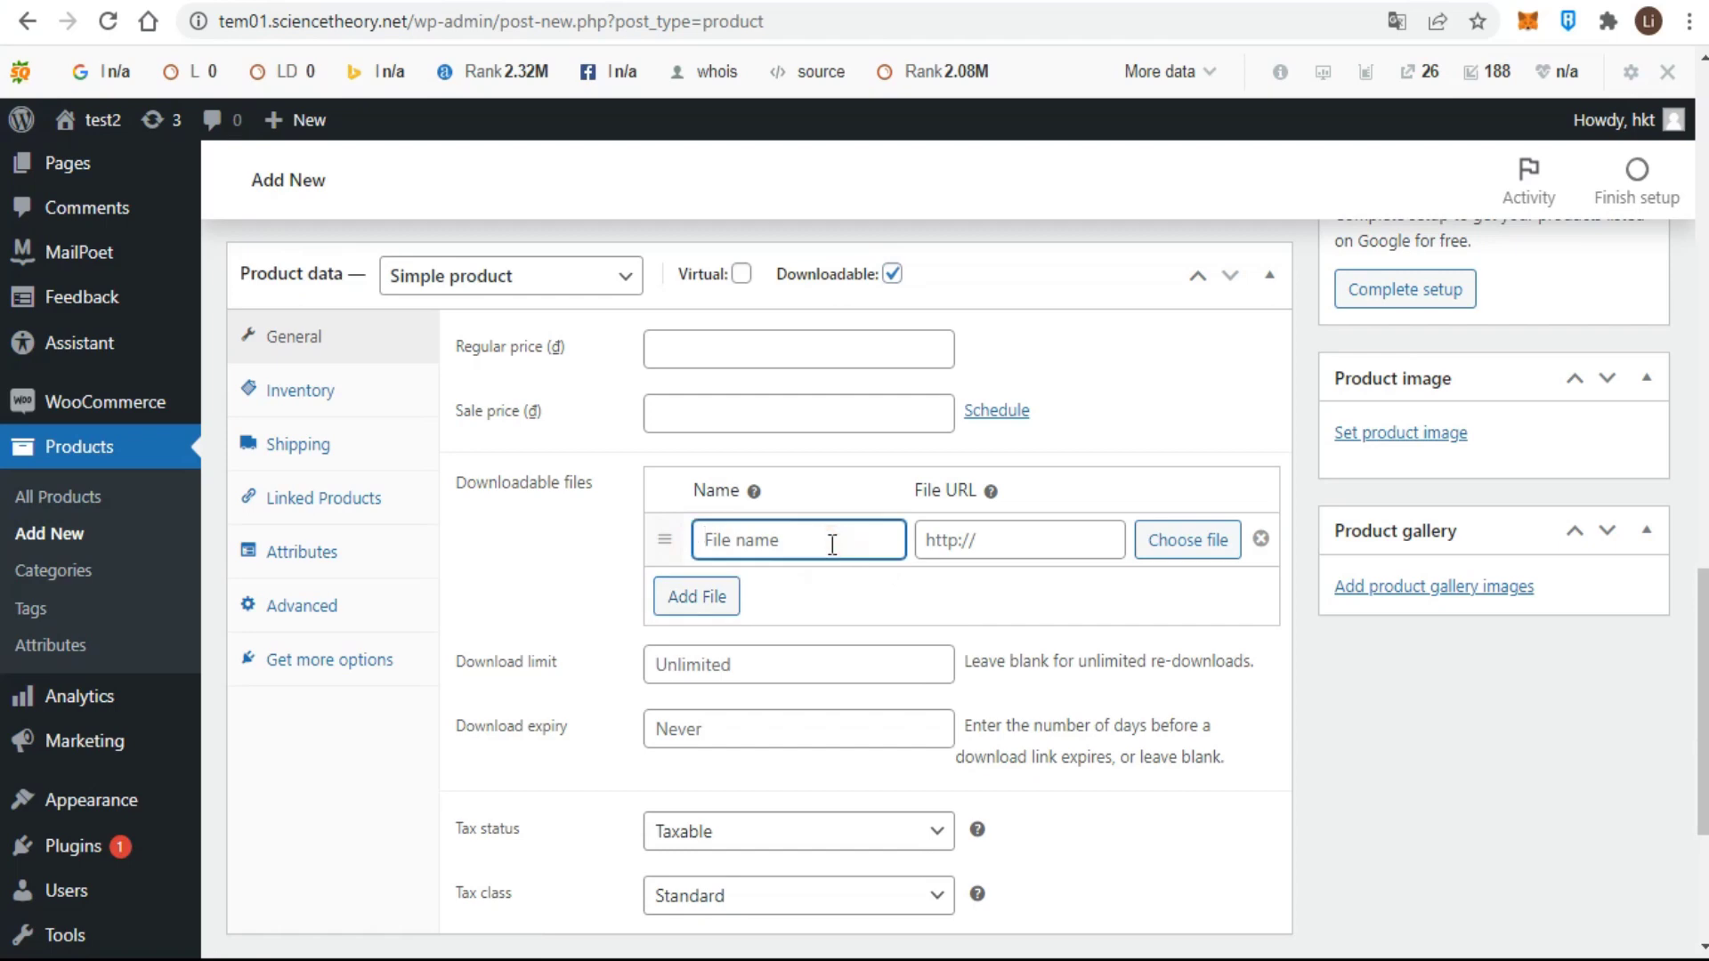
type("English")
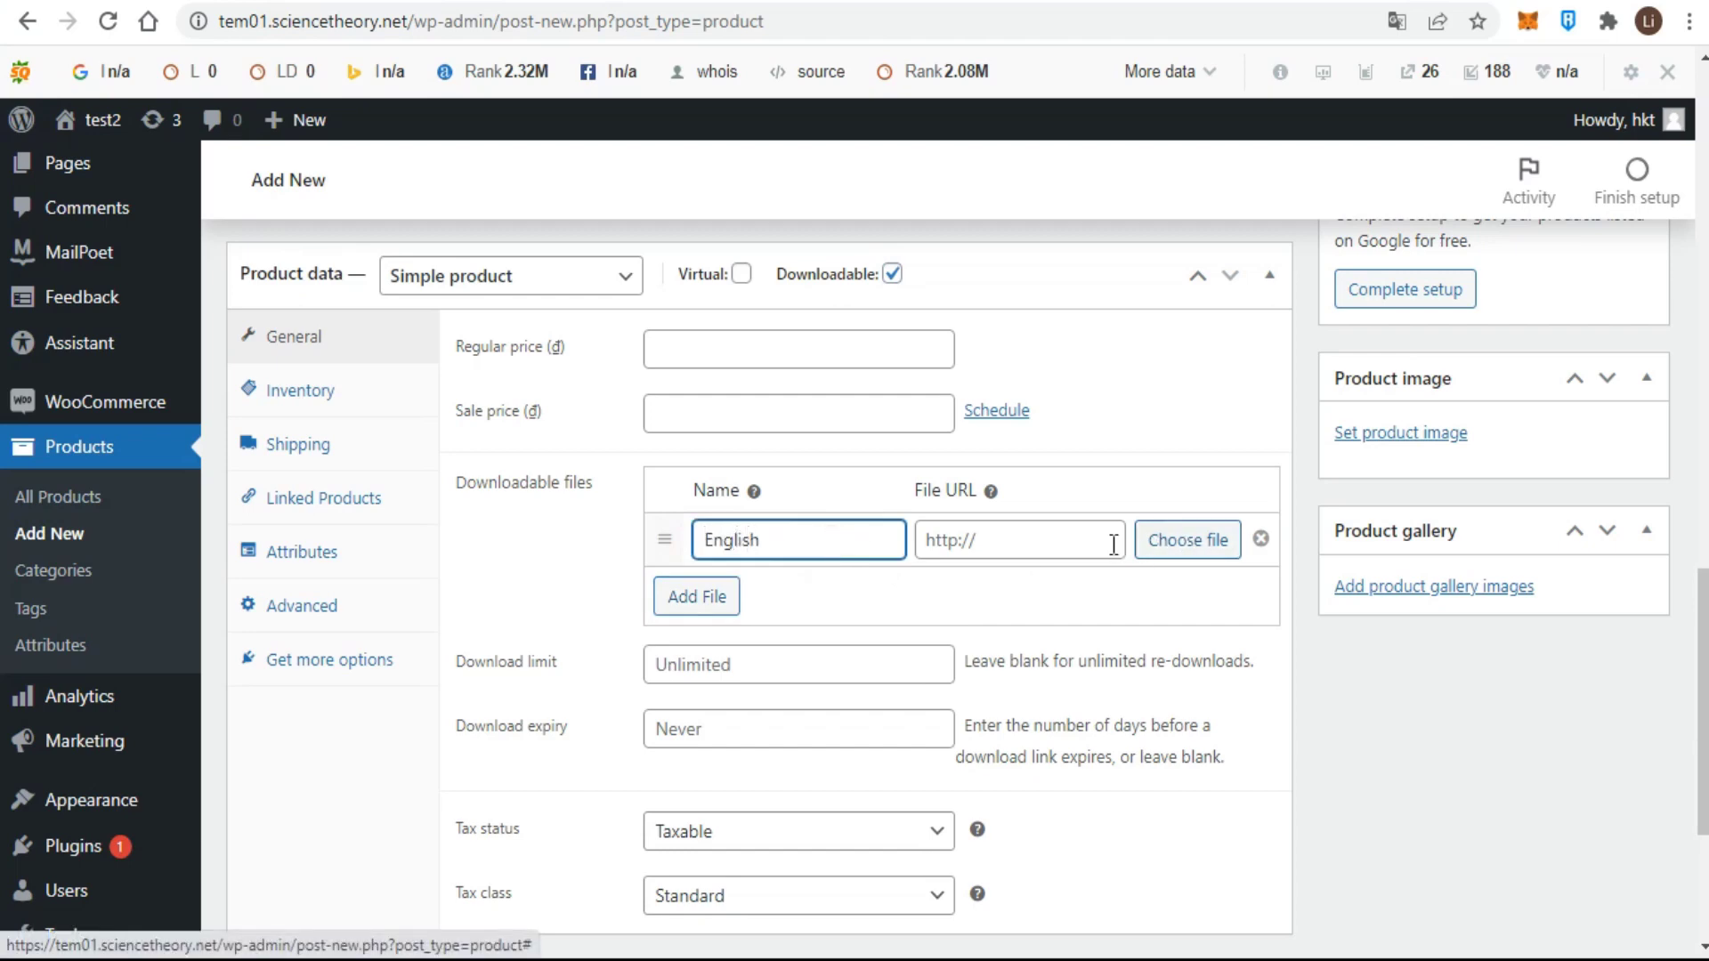
left_click(1184, 539)
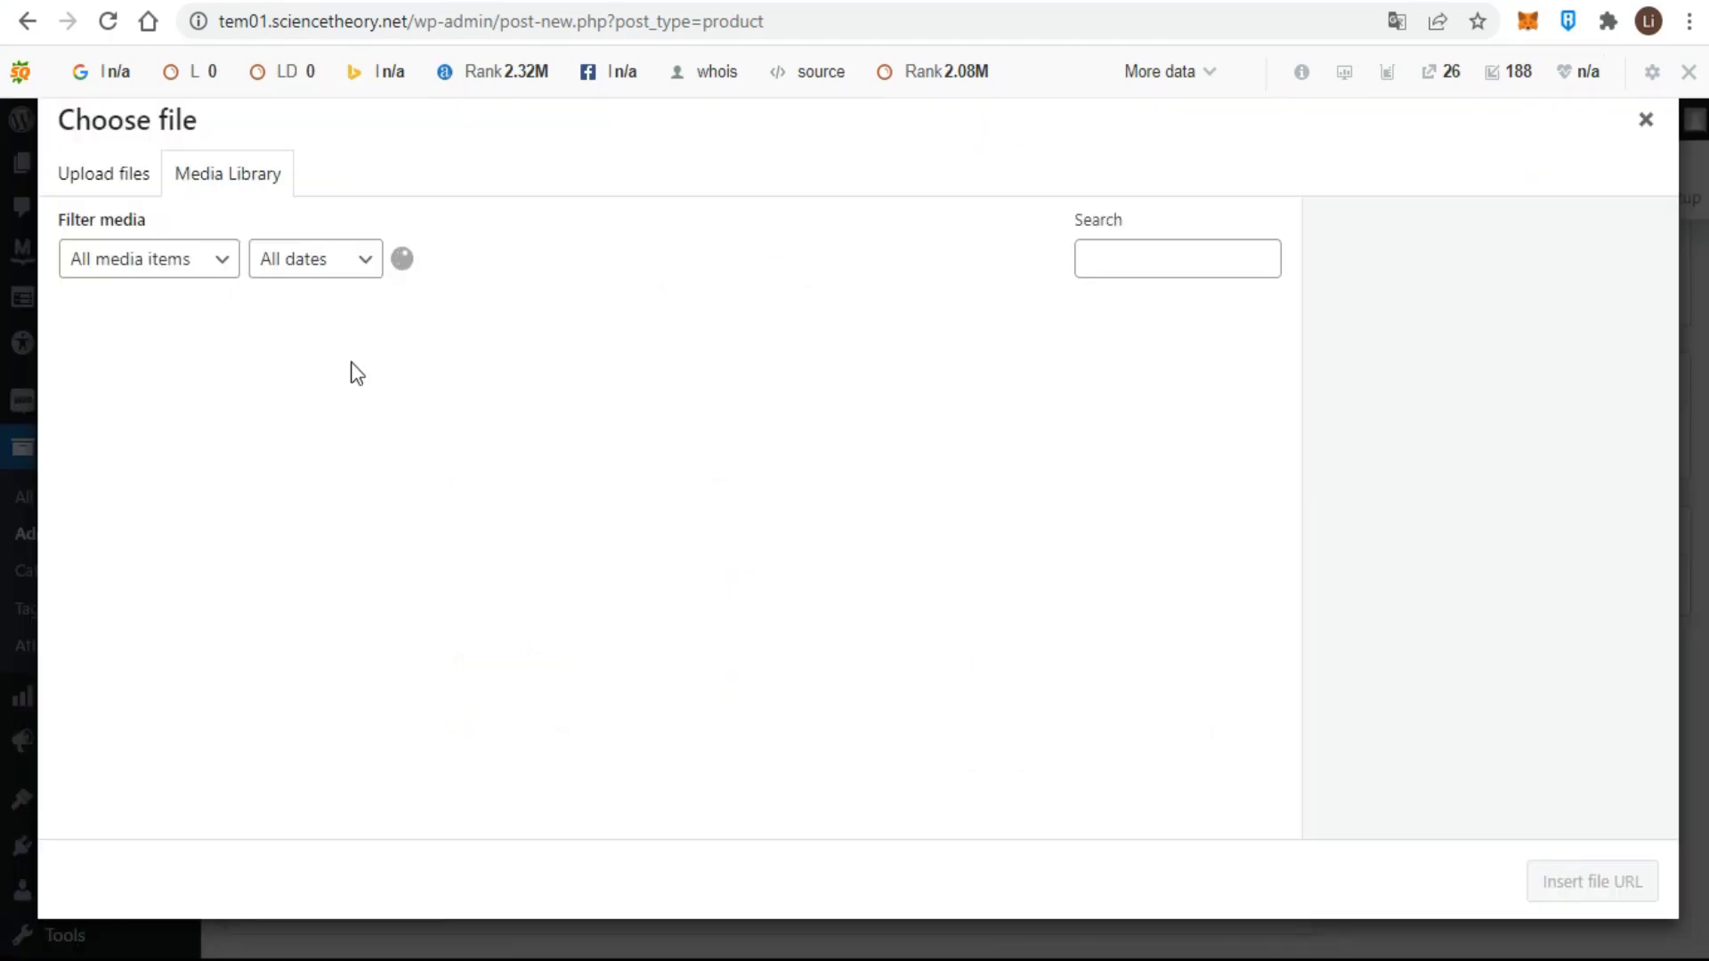
left_click(143, 410)
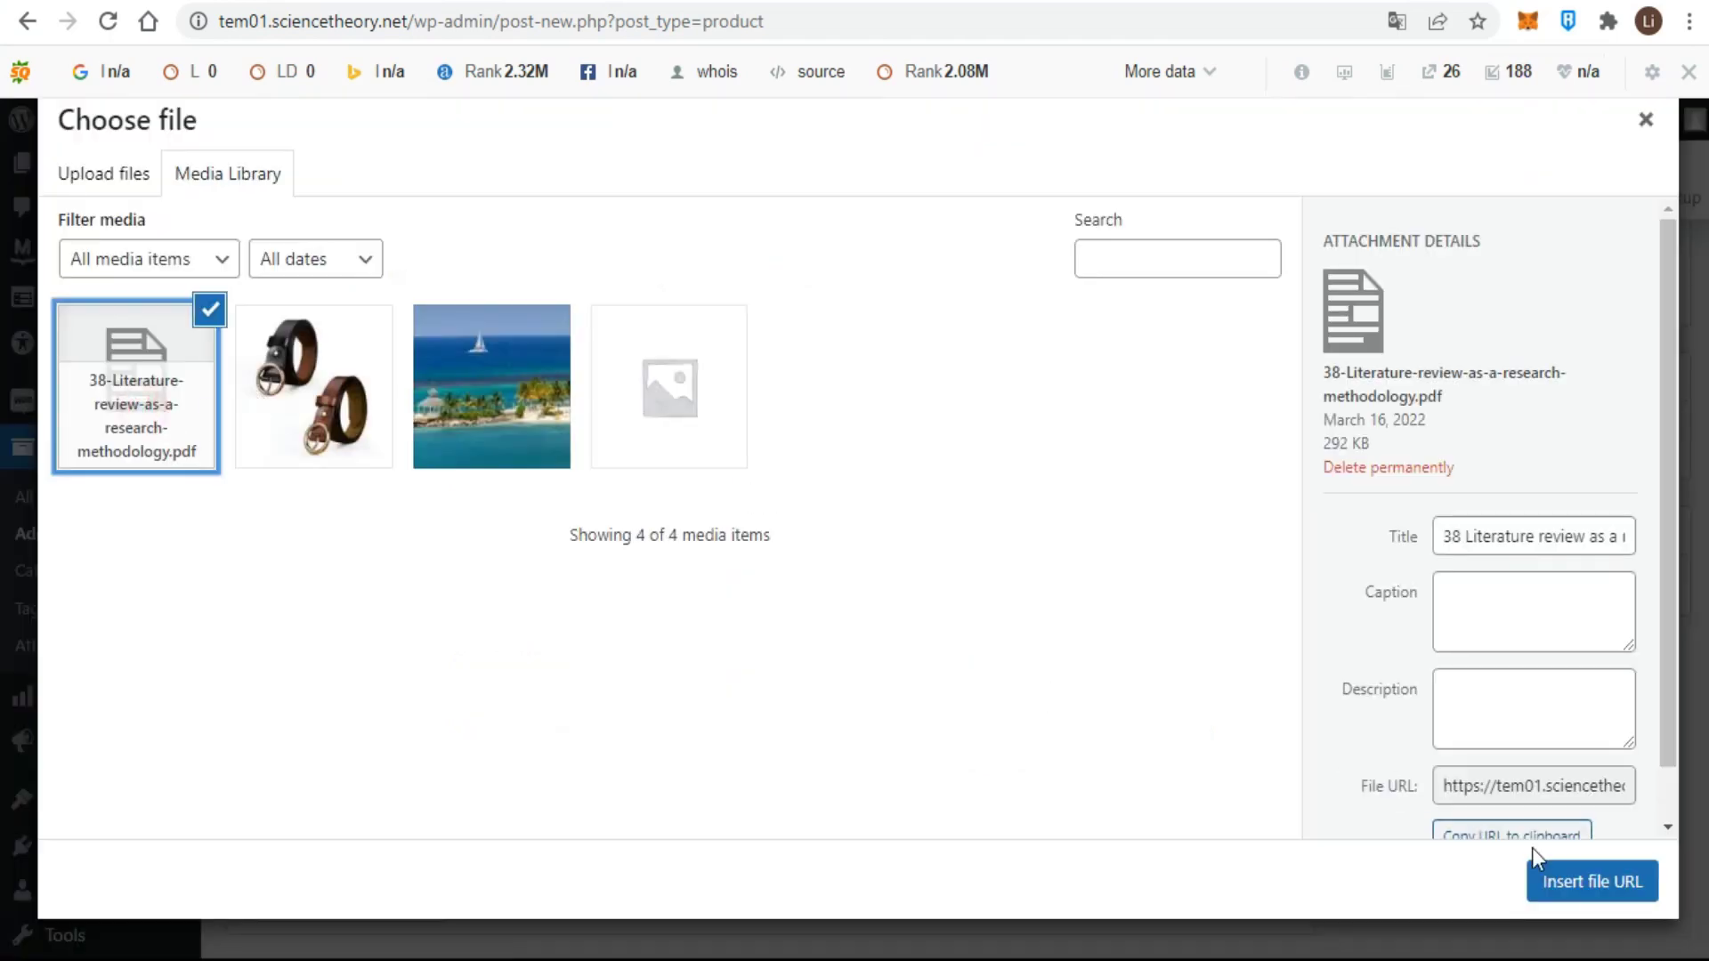
left_click(1549, 877)
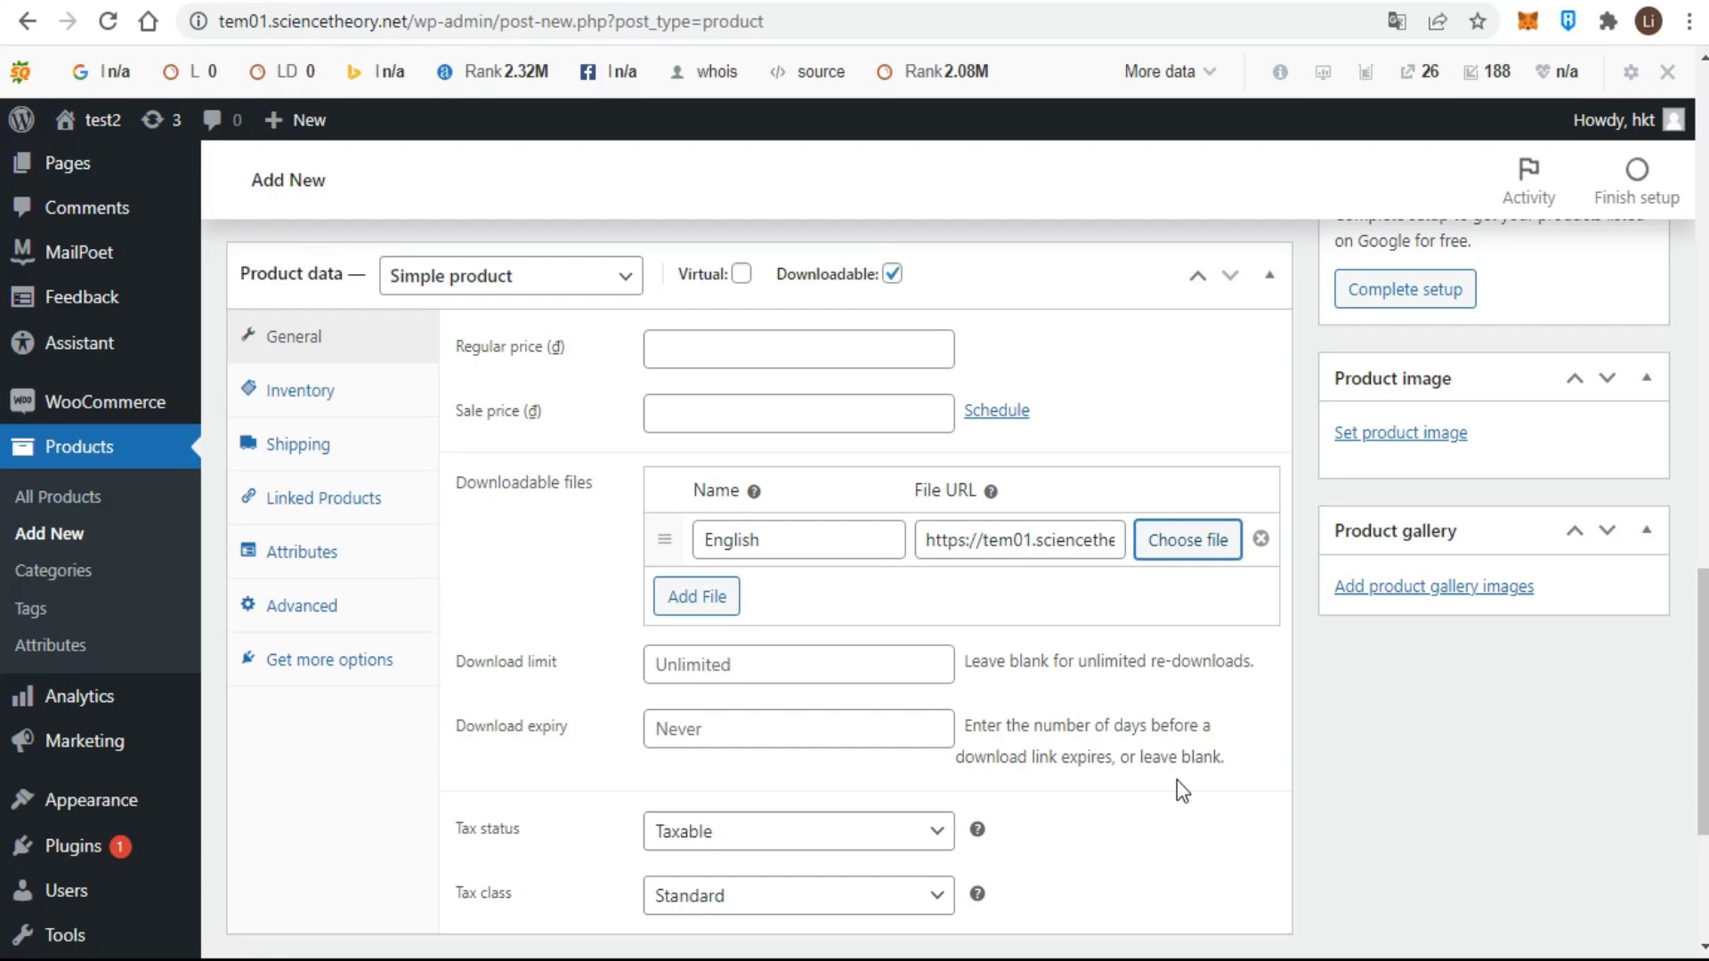
scroll(1181, 791, "down", 2)
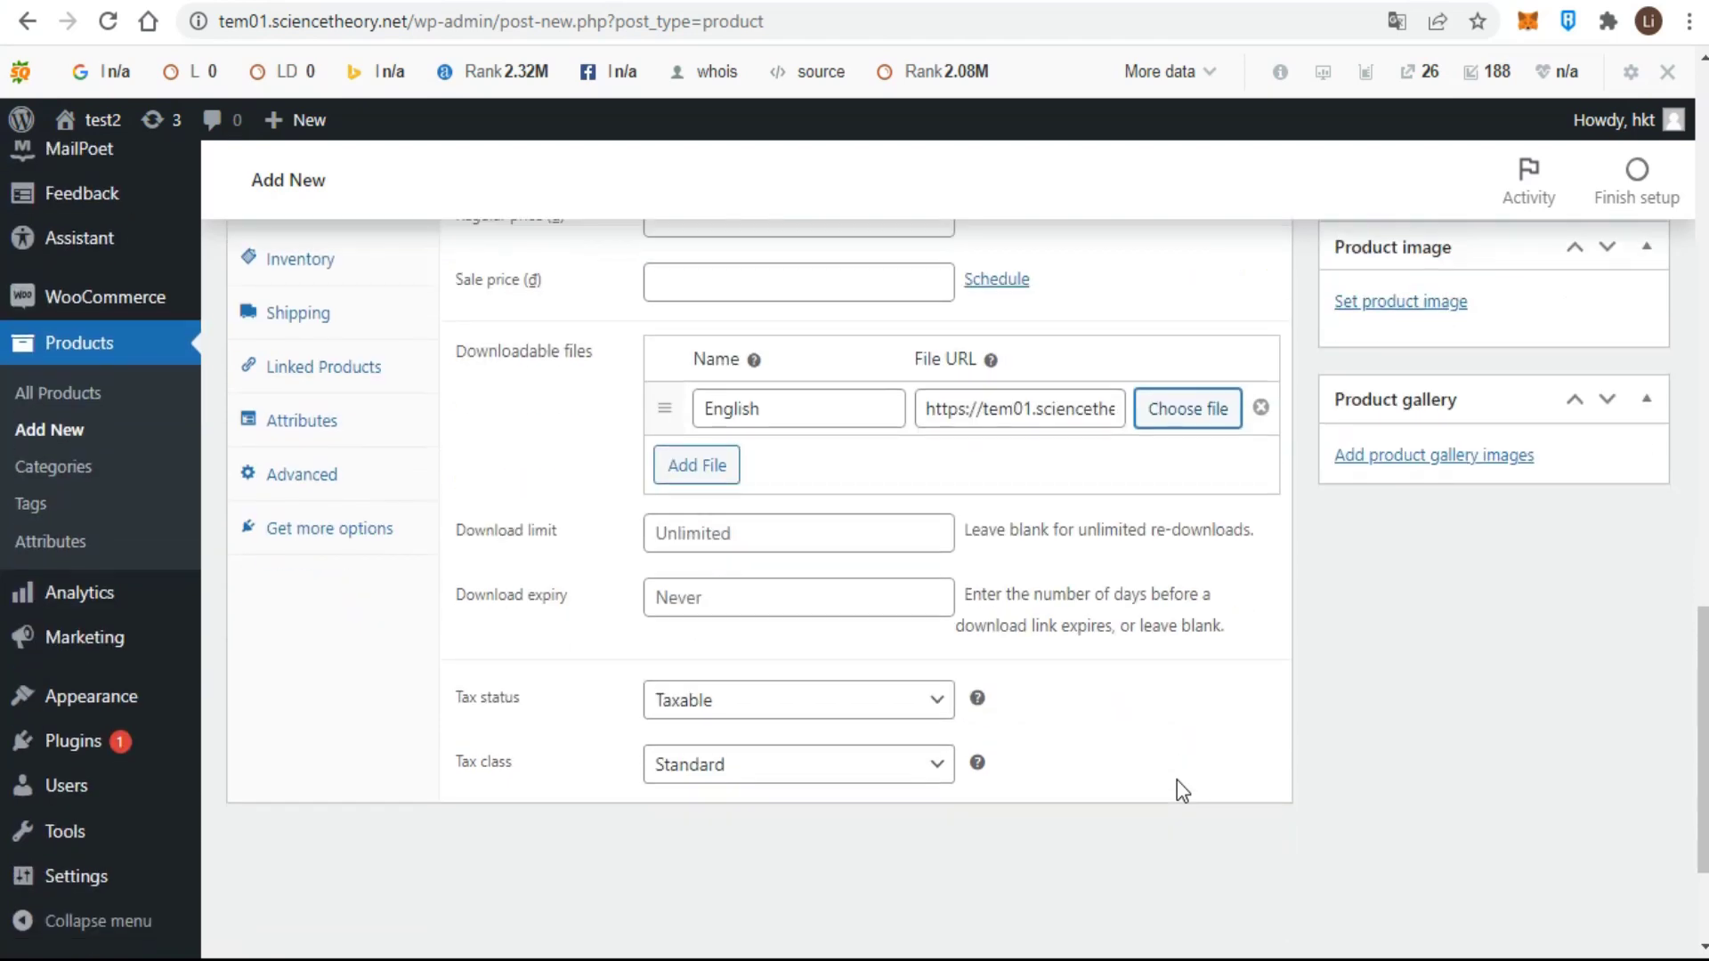
scroll(1181, 791, "up", 2)
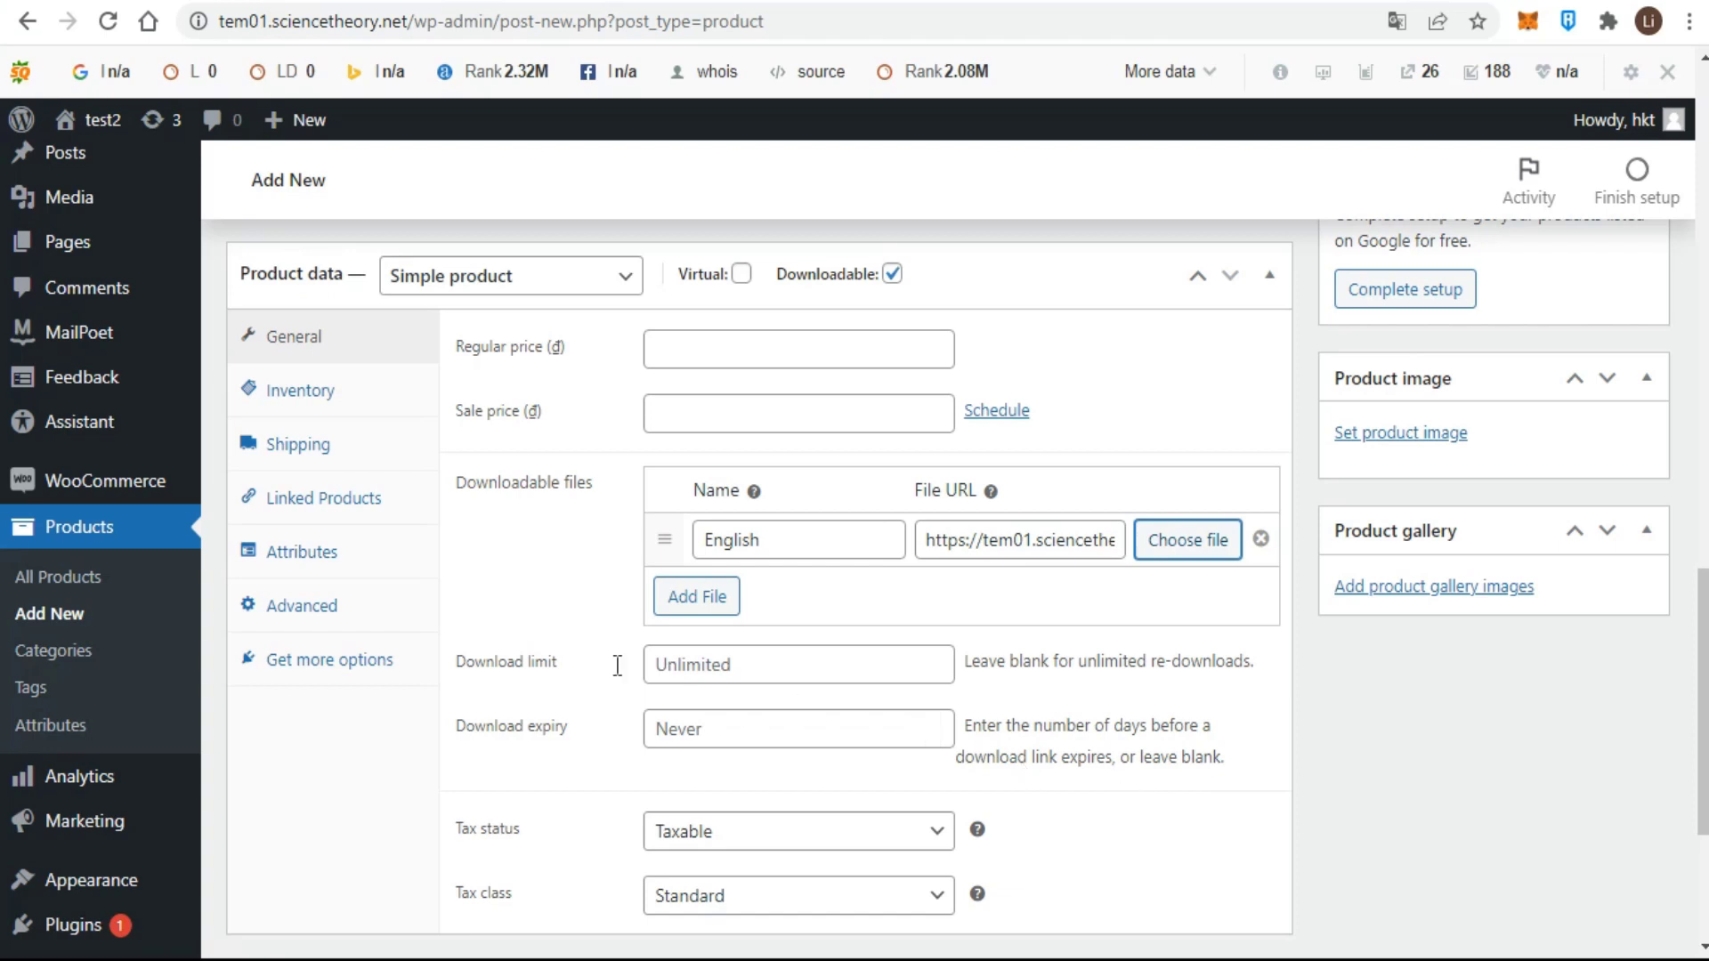
Open the WooCommerce settings and look through the general and email settings
mouse_move(104, 499)
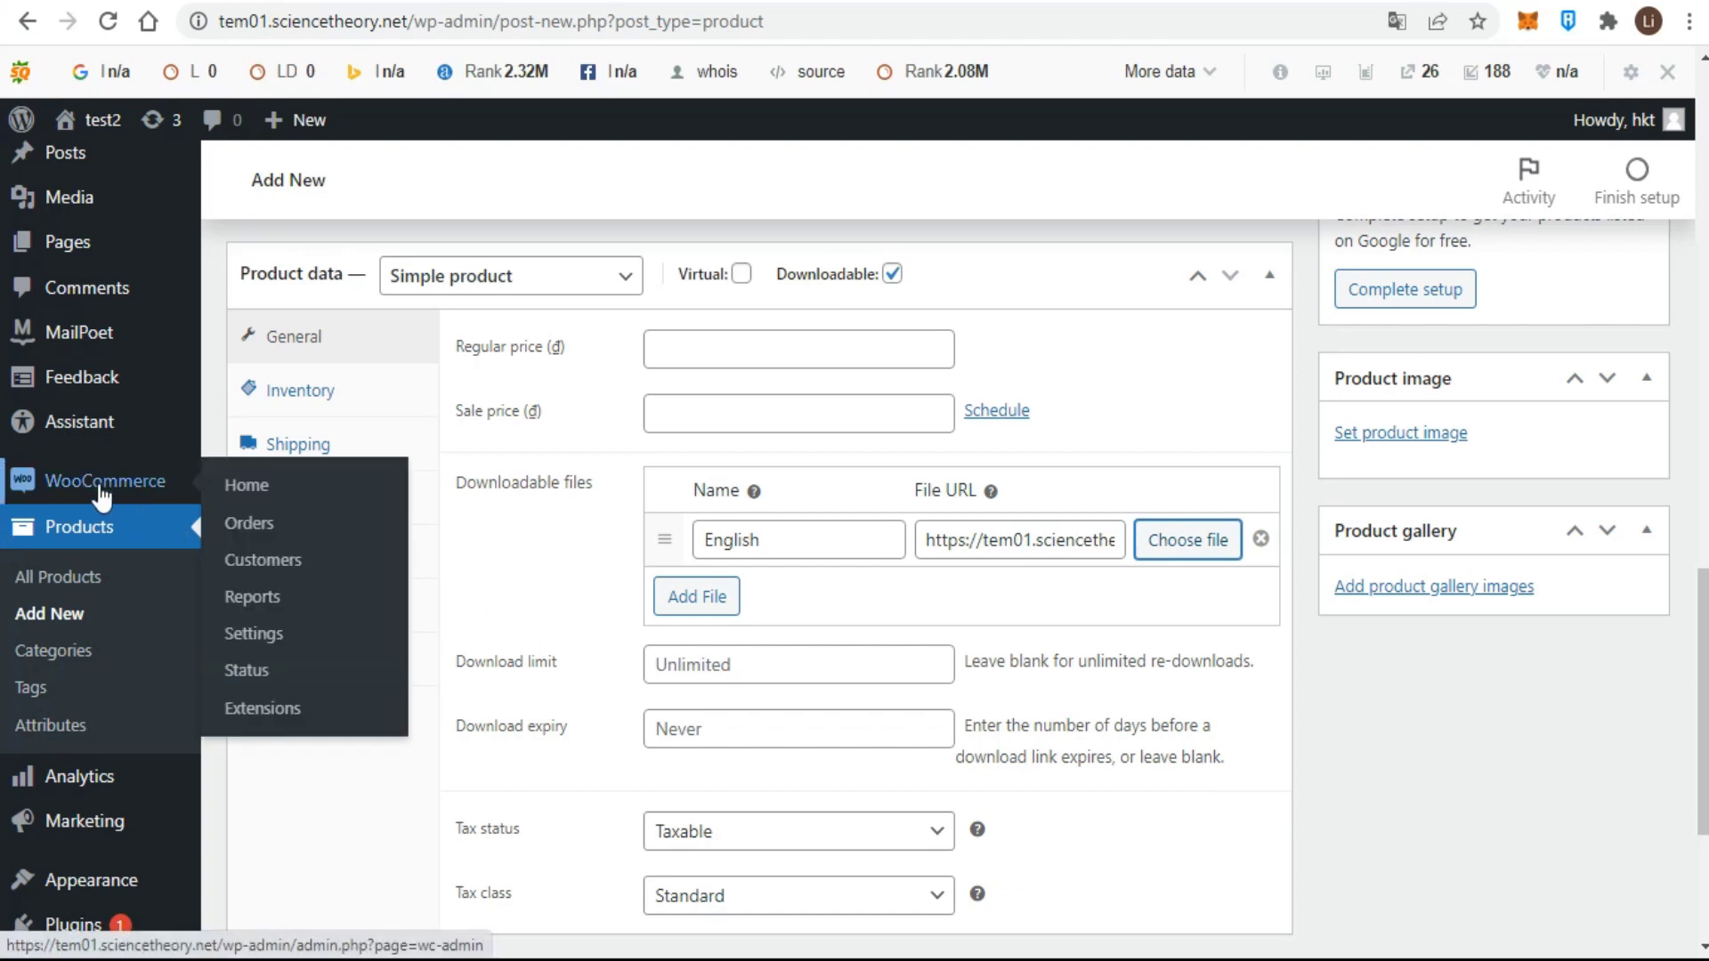
left_click(234, 633)
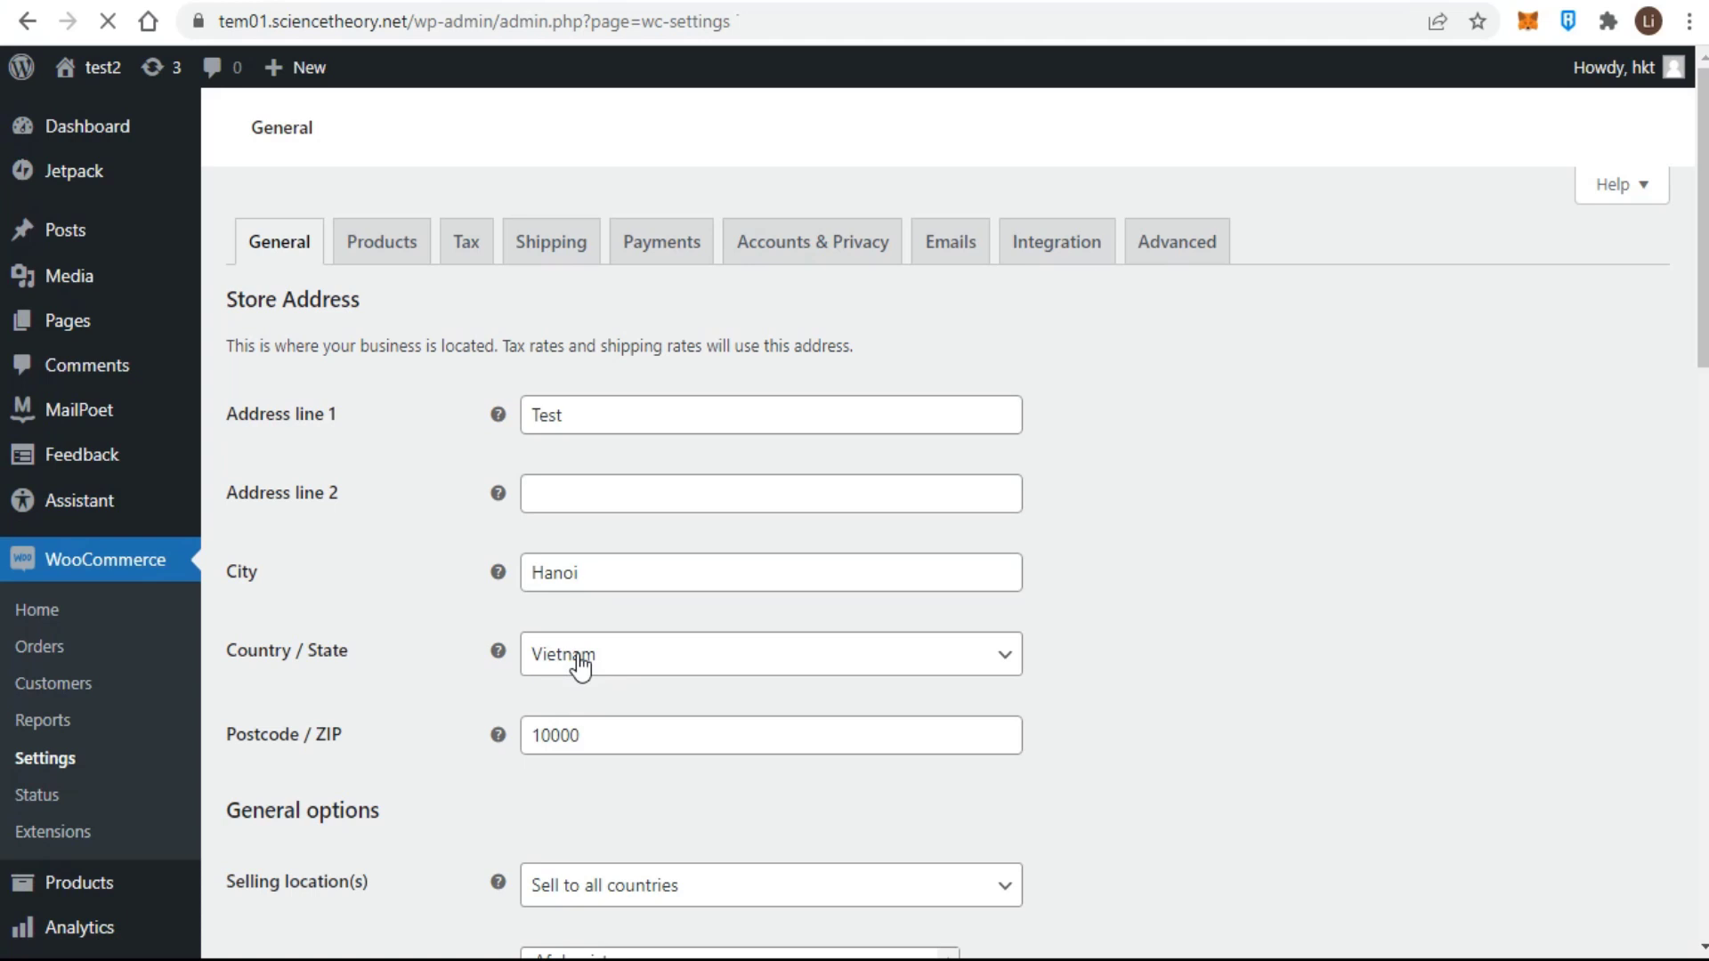
left_click(966, 249)
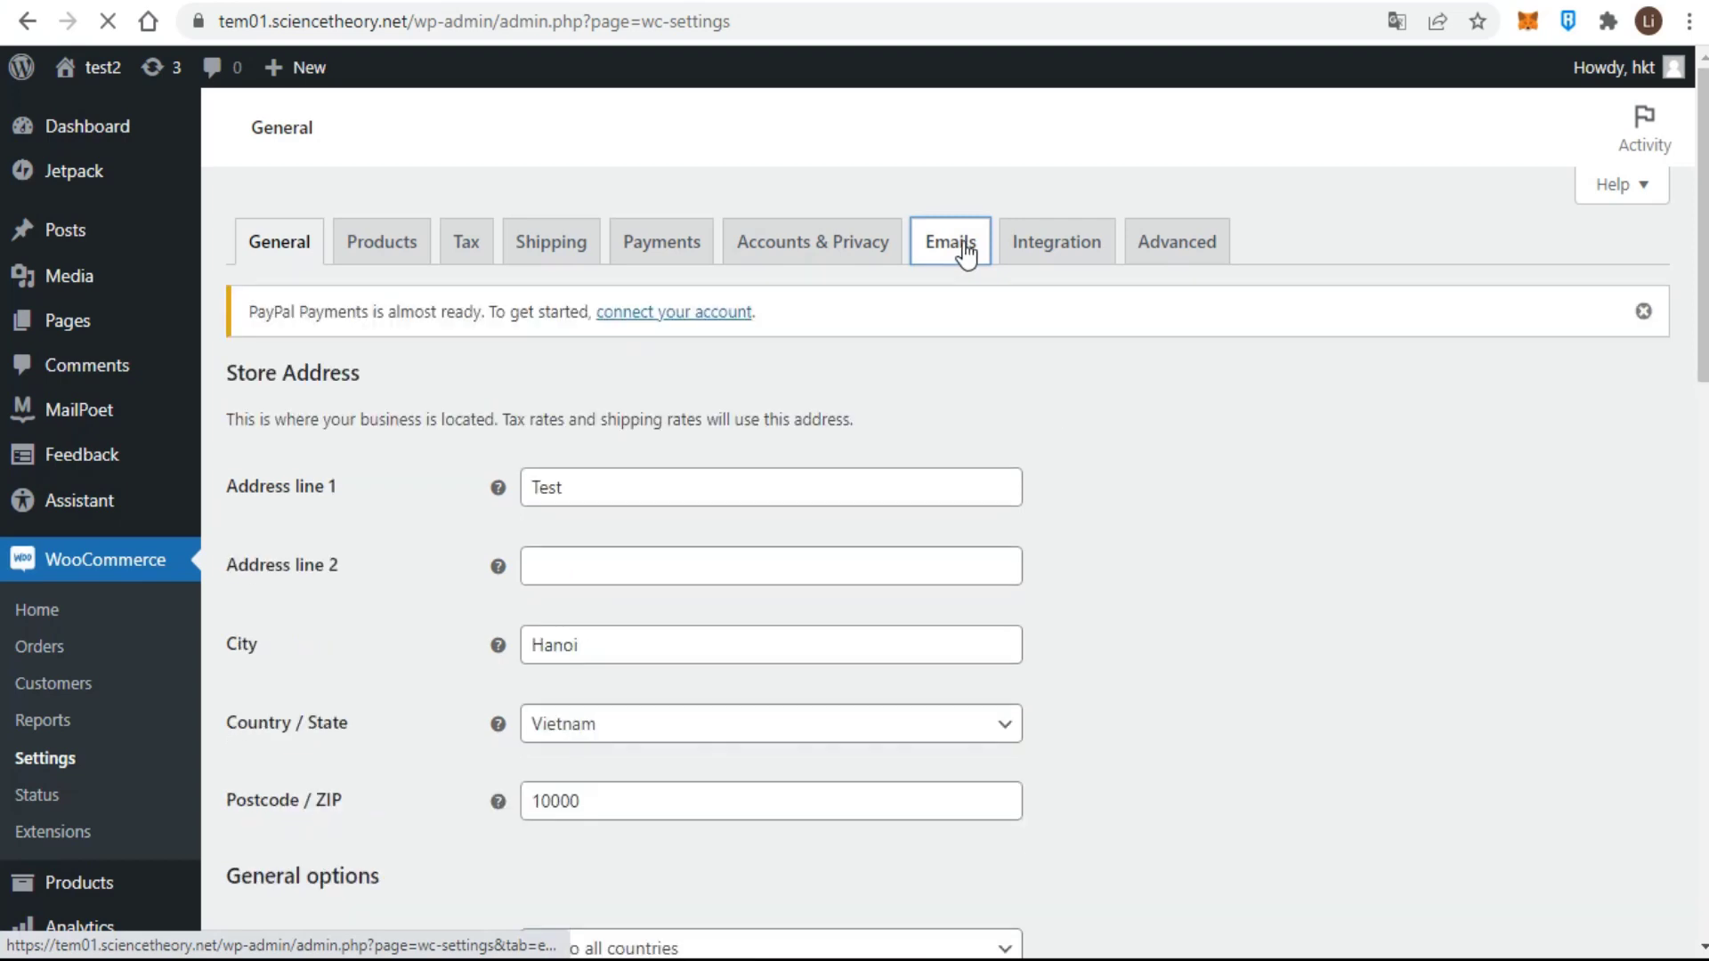
scroll(1072, 567, "down", 8)
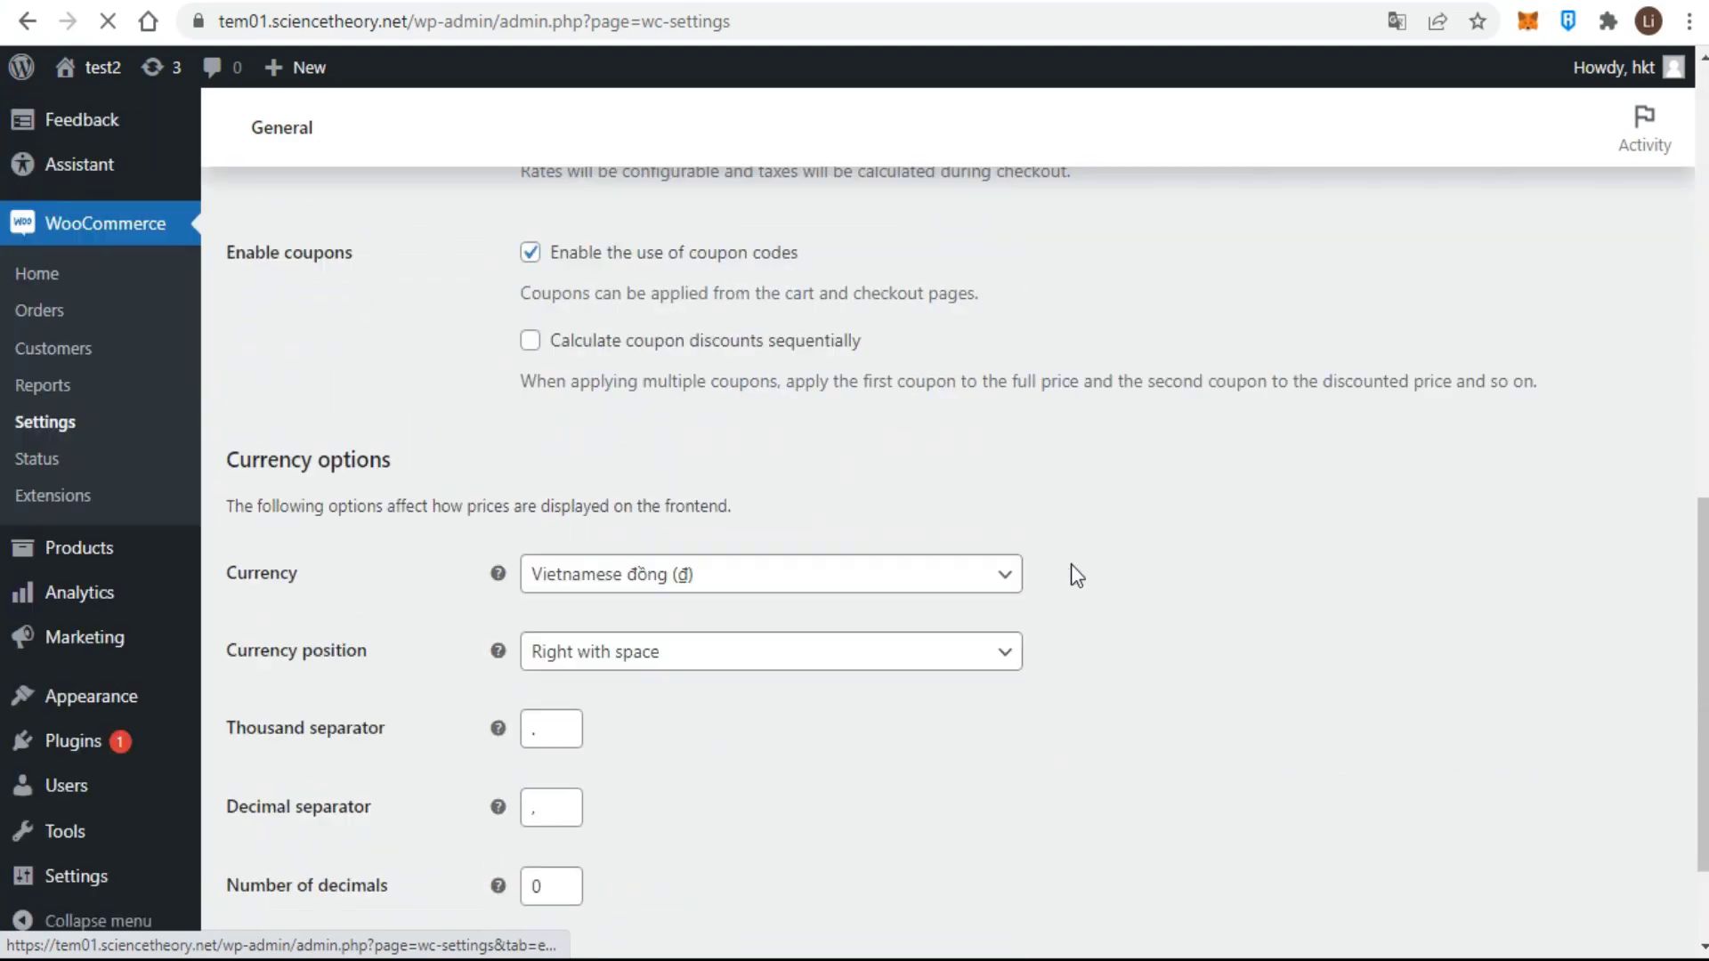
scroll(1072, 566, "down", 2)
scroll(1071, 566, "up", 5)
scroll(1071, 566, "up", 6)
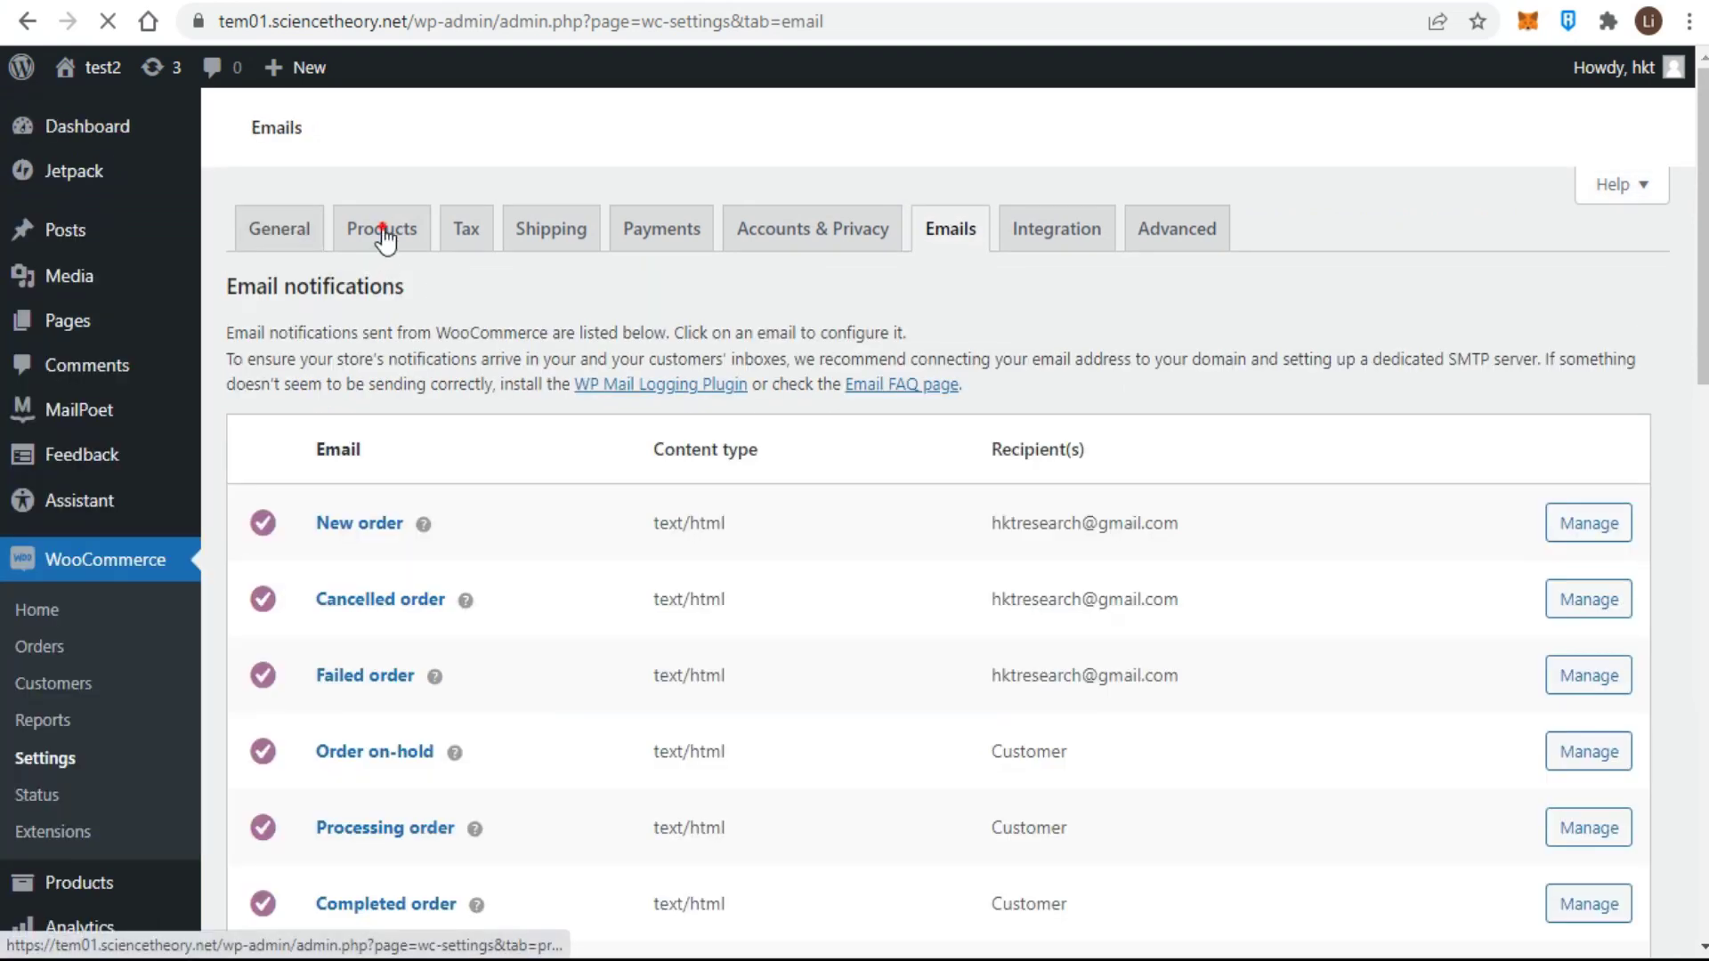
Open the Downloadable products section of the WooCommerce product settings
left_click(384, 235)
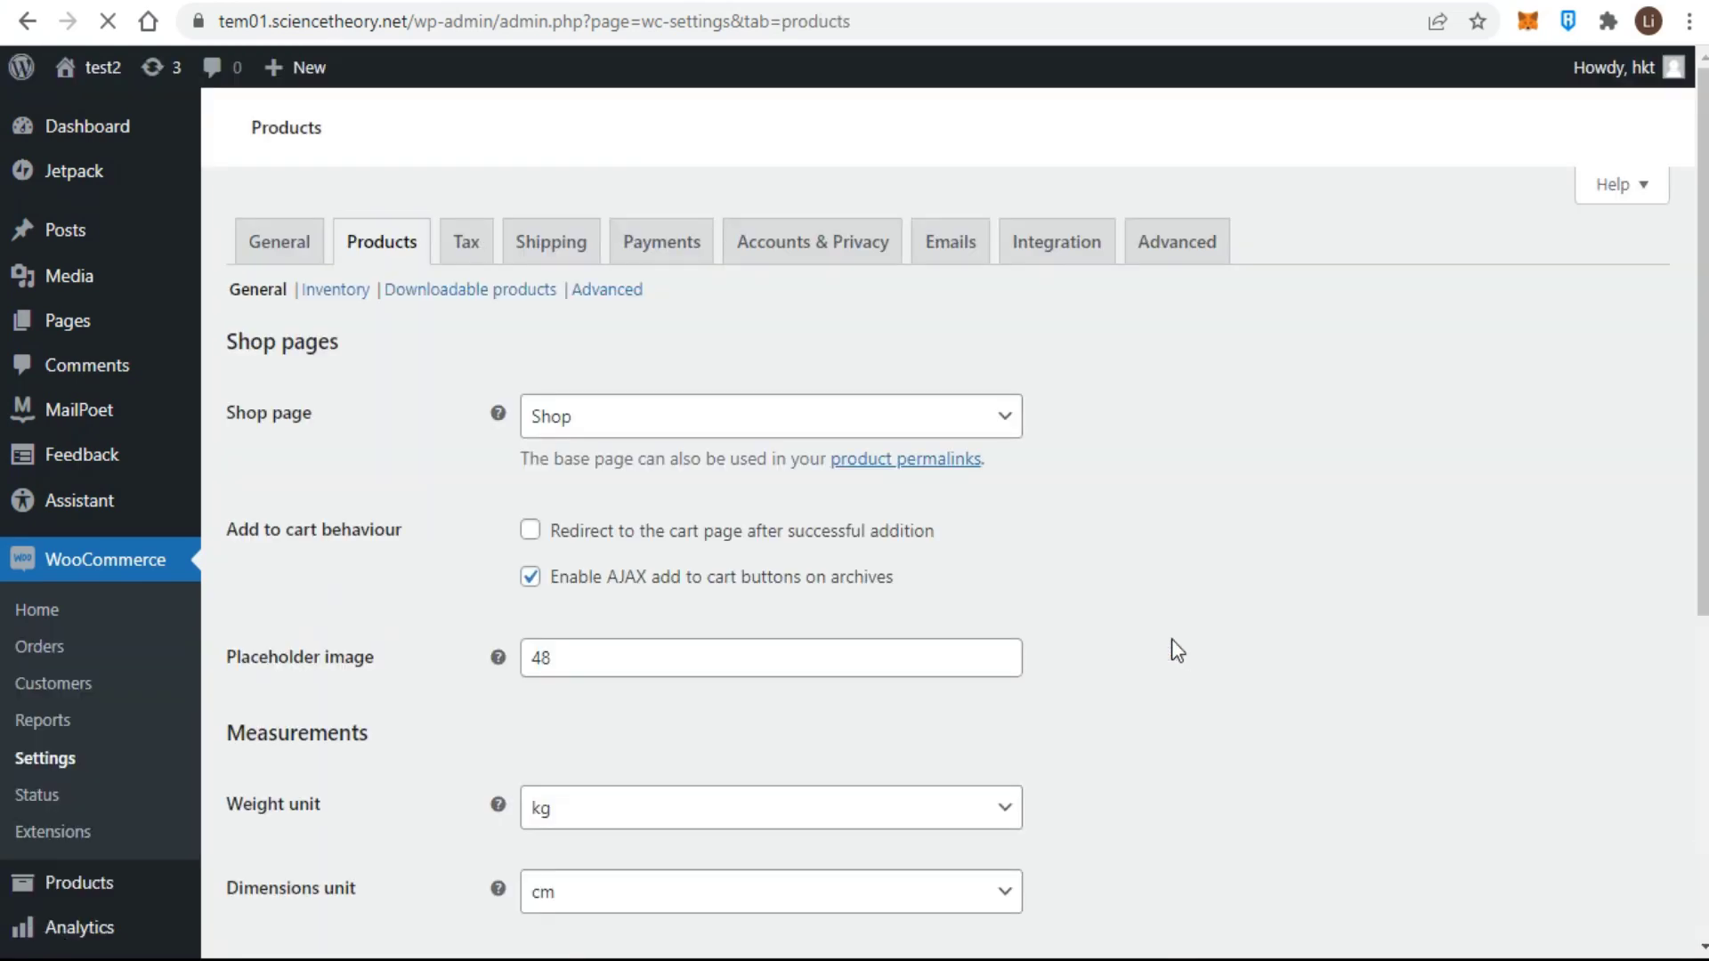
left_click(457, 290)
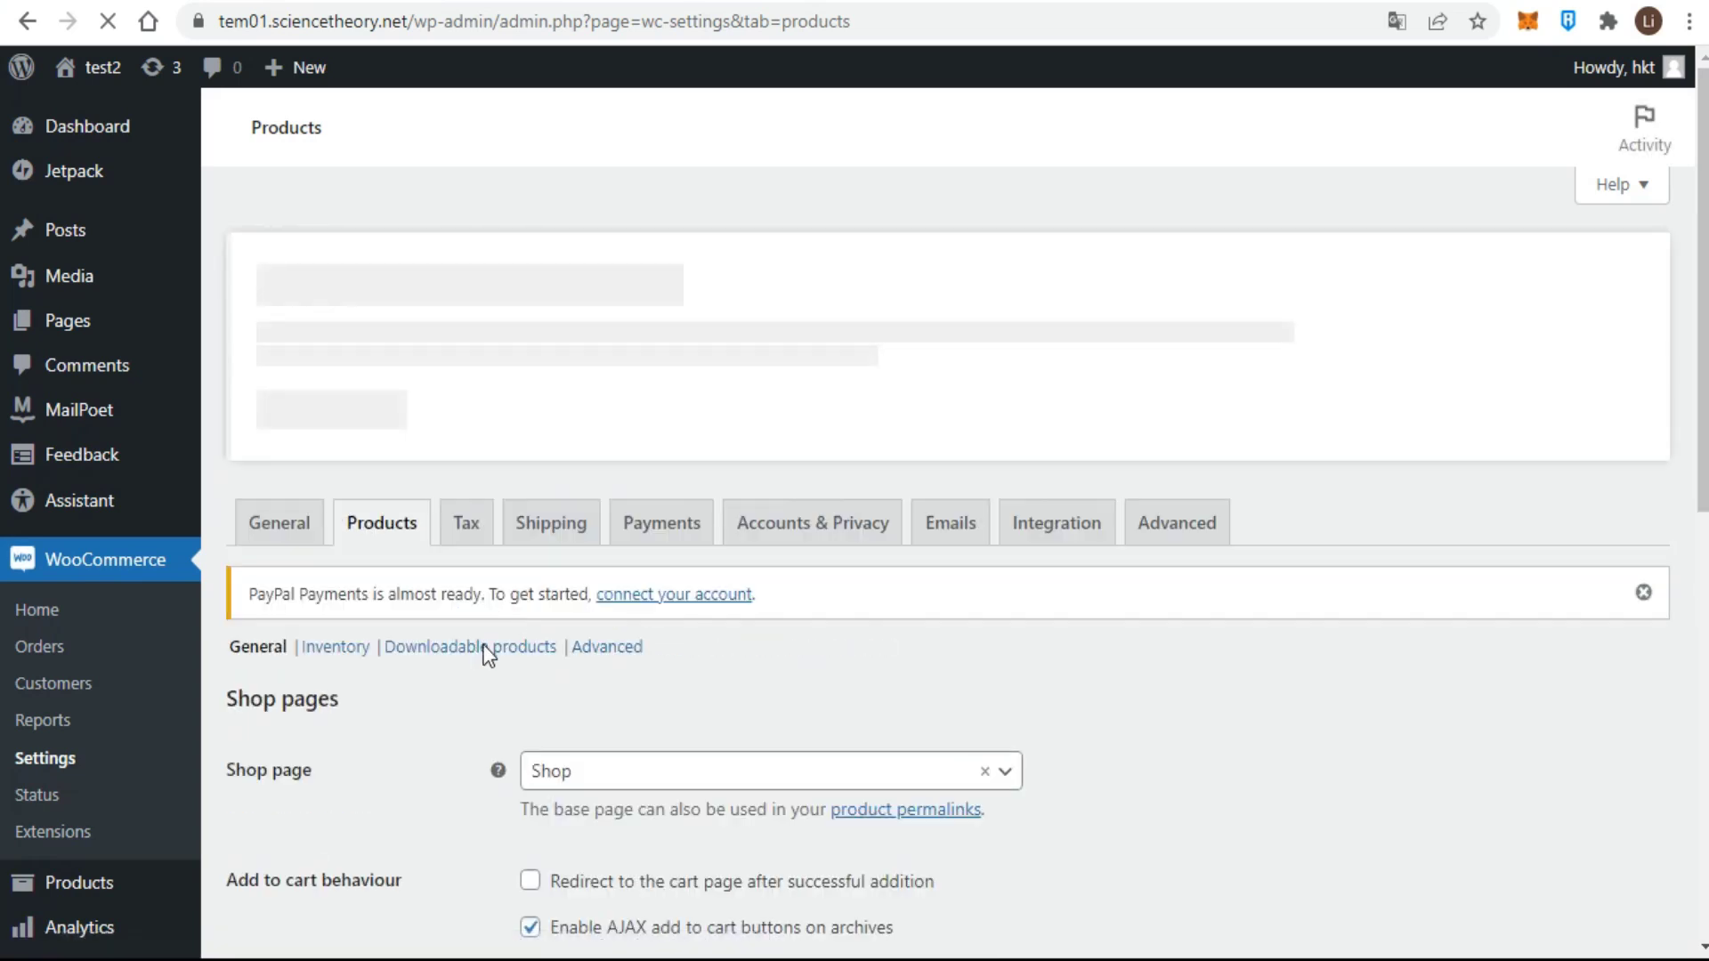
left_click(482, 647)
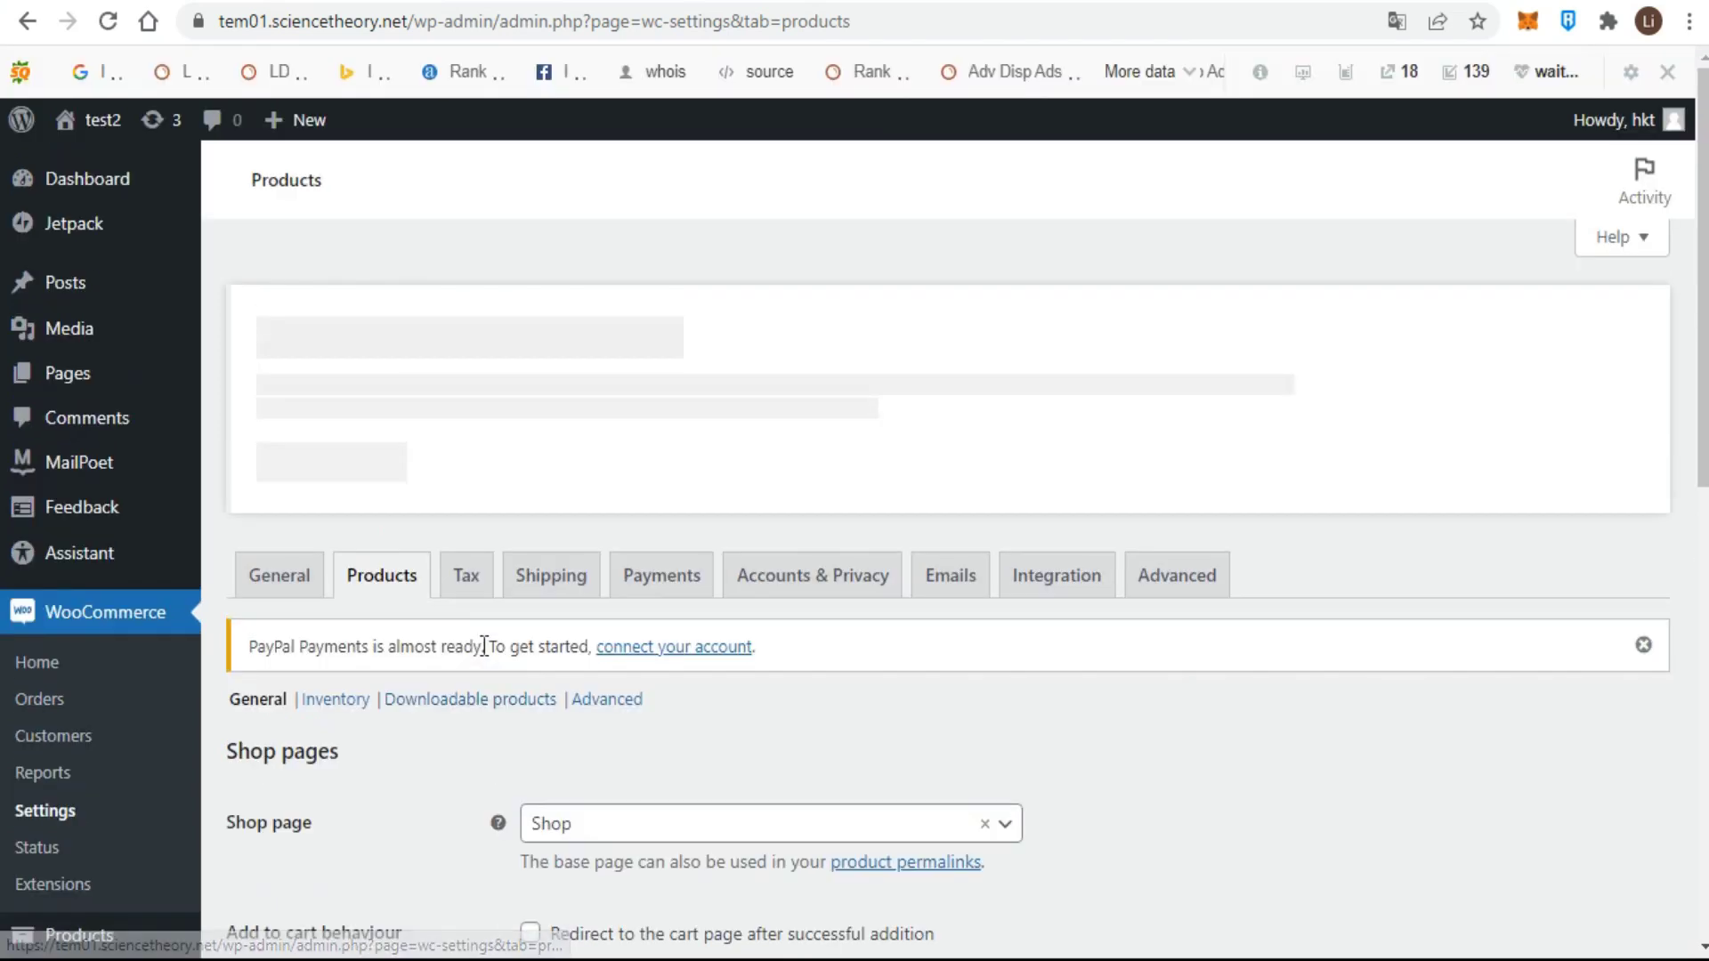
left_click(485, 721)
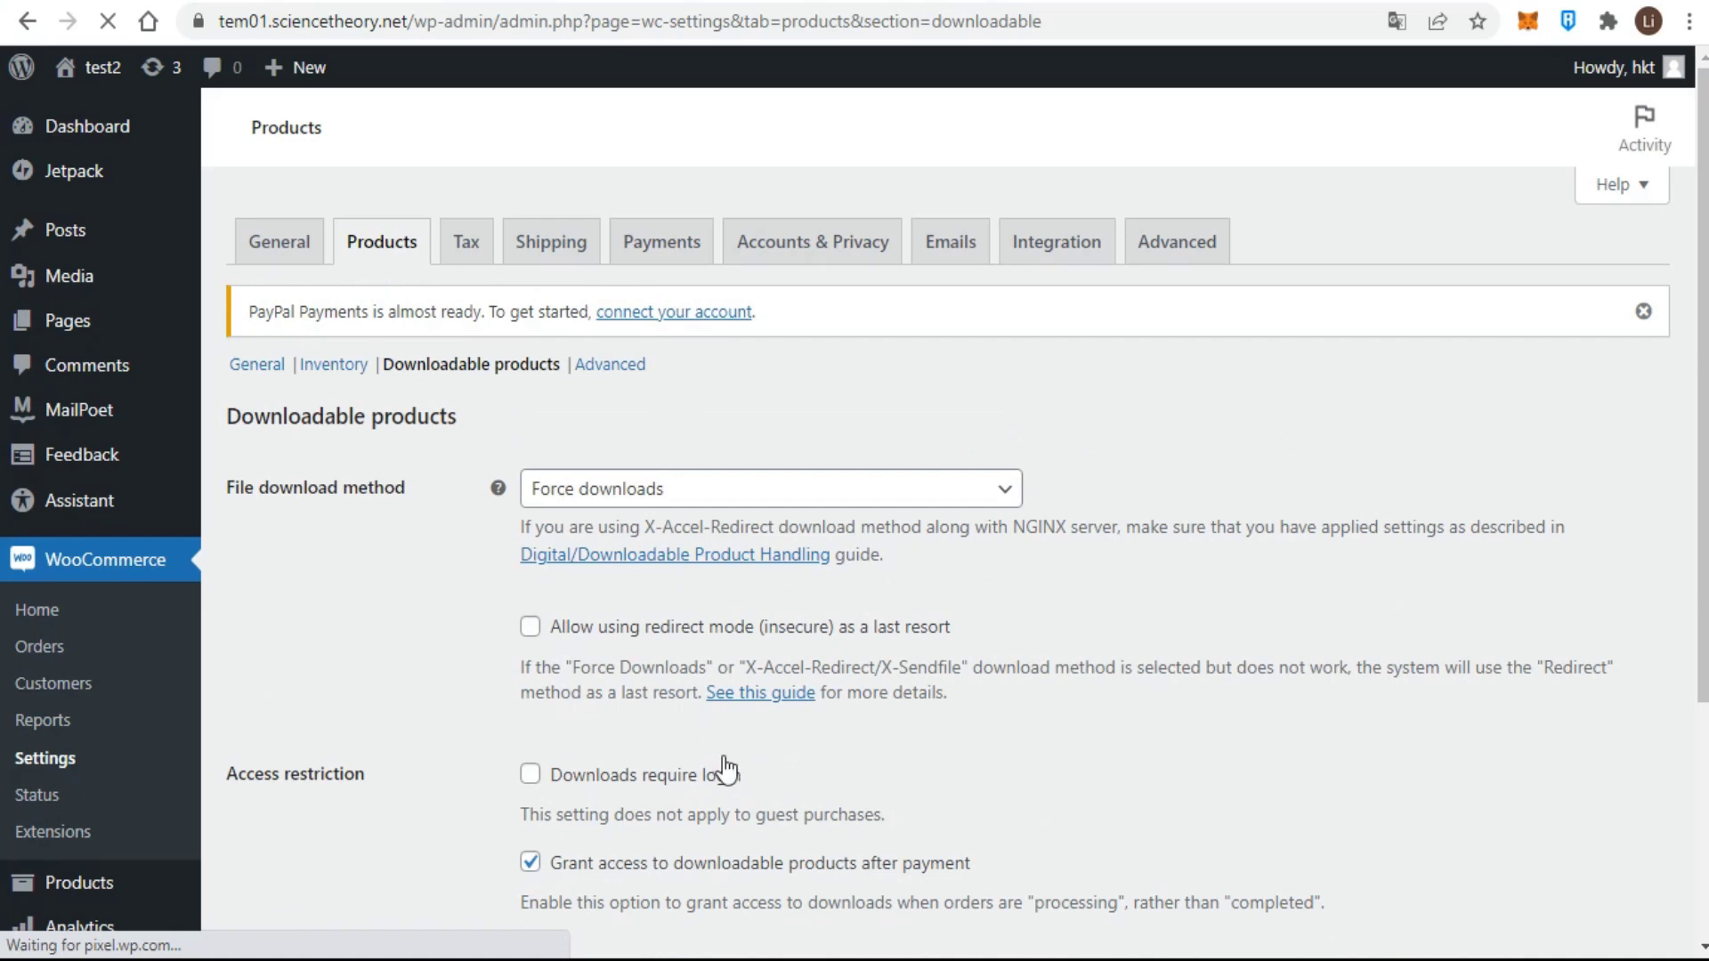
Review the file download method, access restriction and filename options, and save the downloadable product settings
scroll(728, 769, "down", 3)
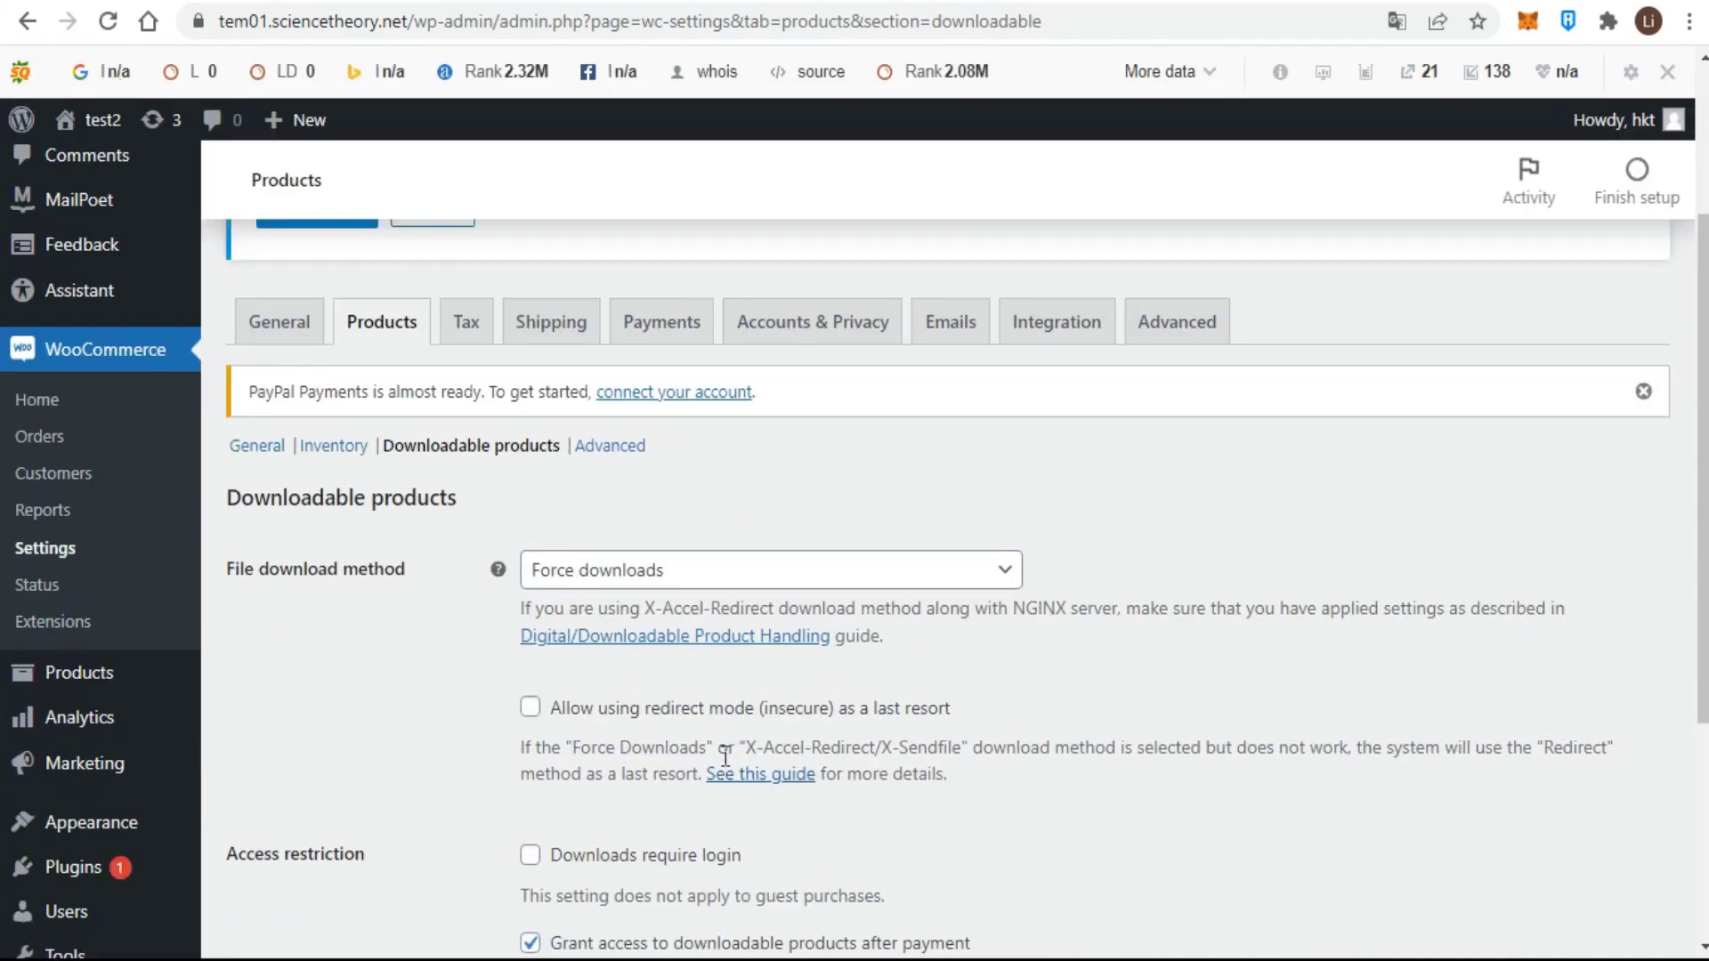
scroll(725, 758, "down", 5)
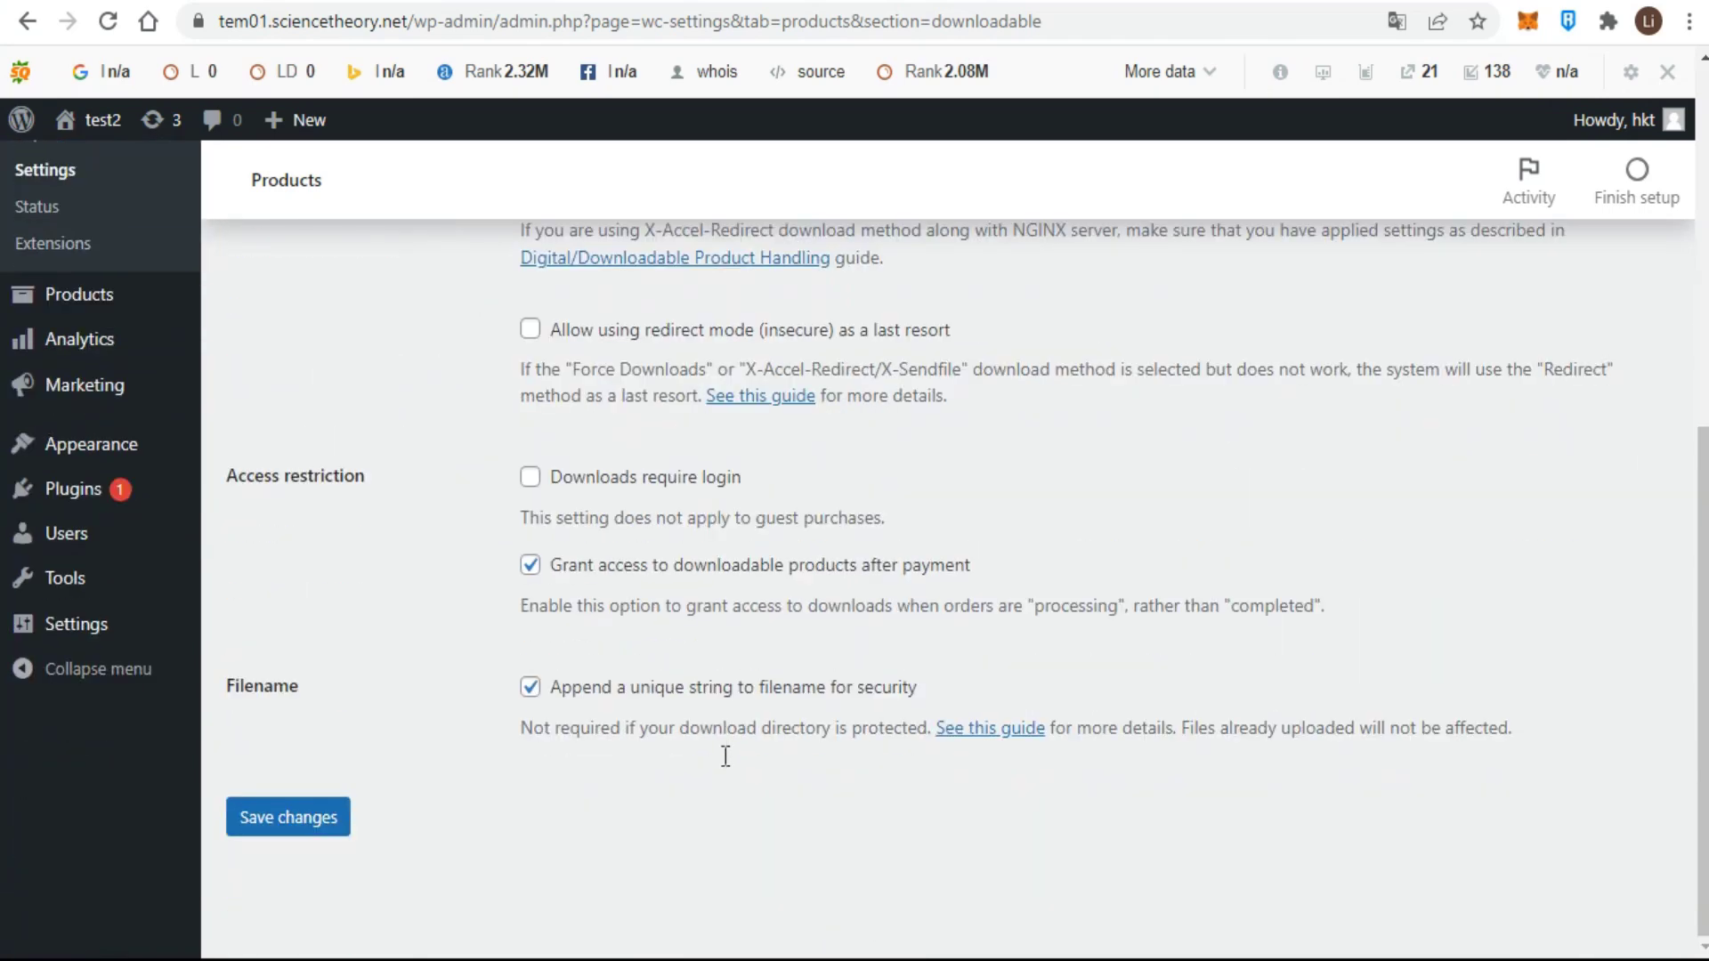
left_click(286, 812)
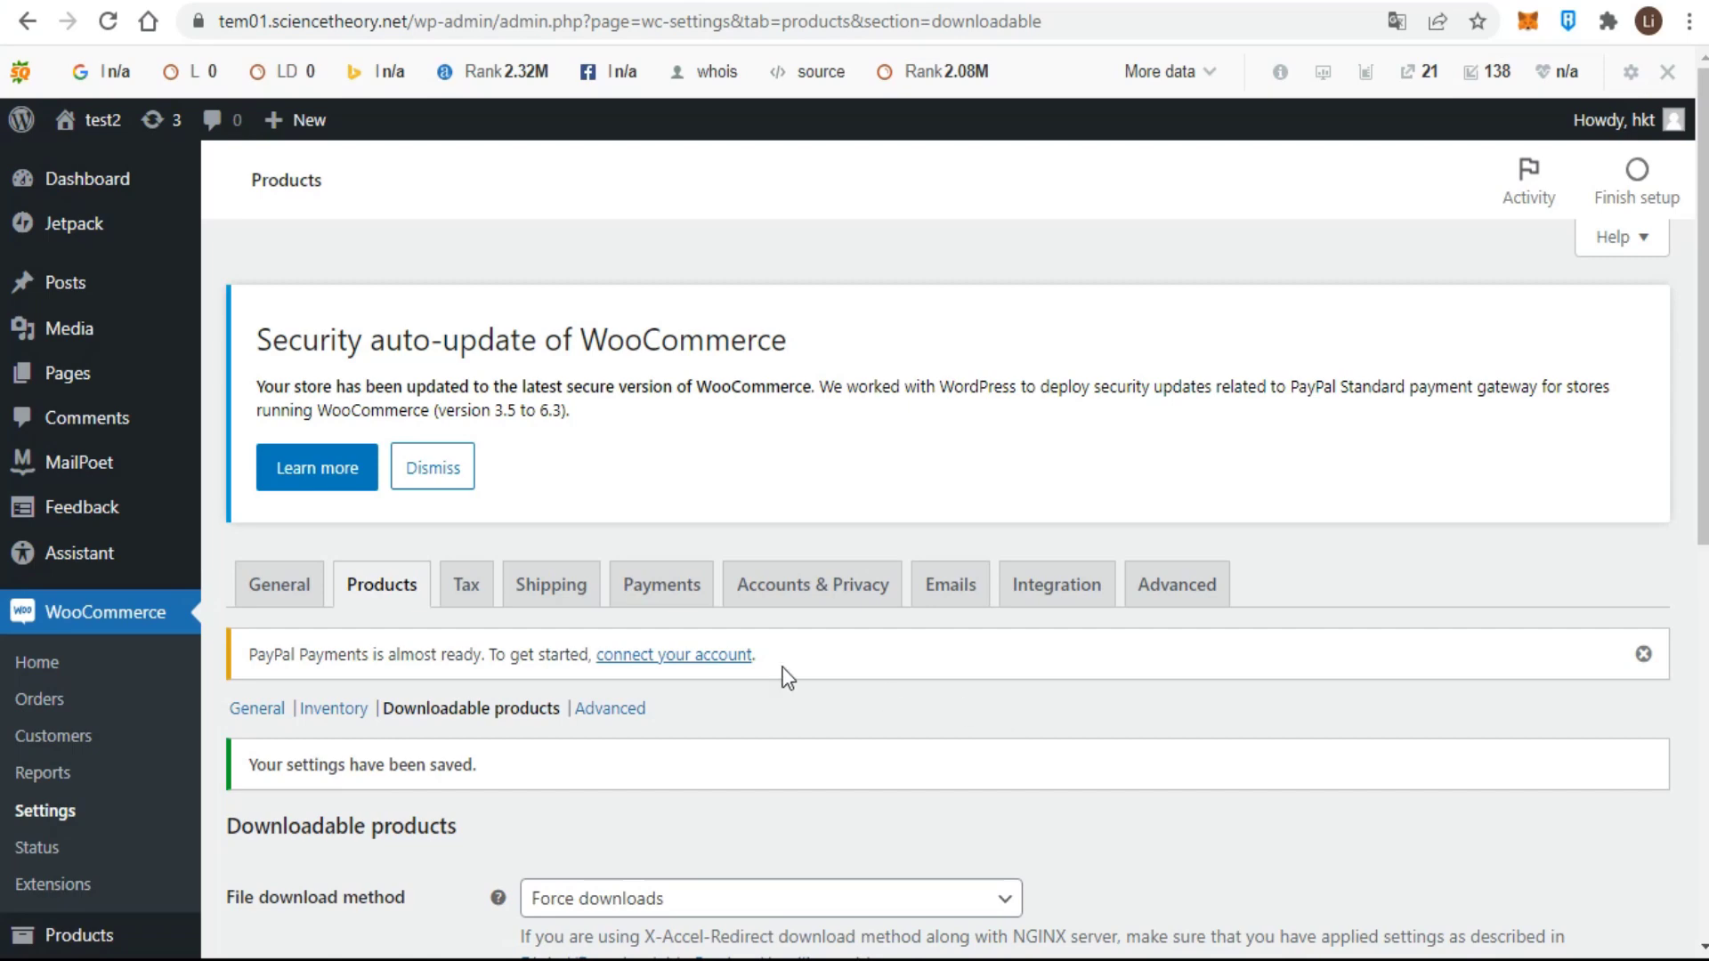
Open the product attributes page
scroll(107, 757, "down", 3)
mouse_move(85, 677)
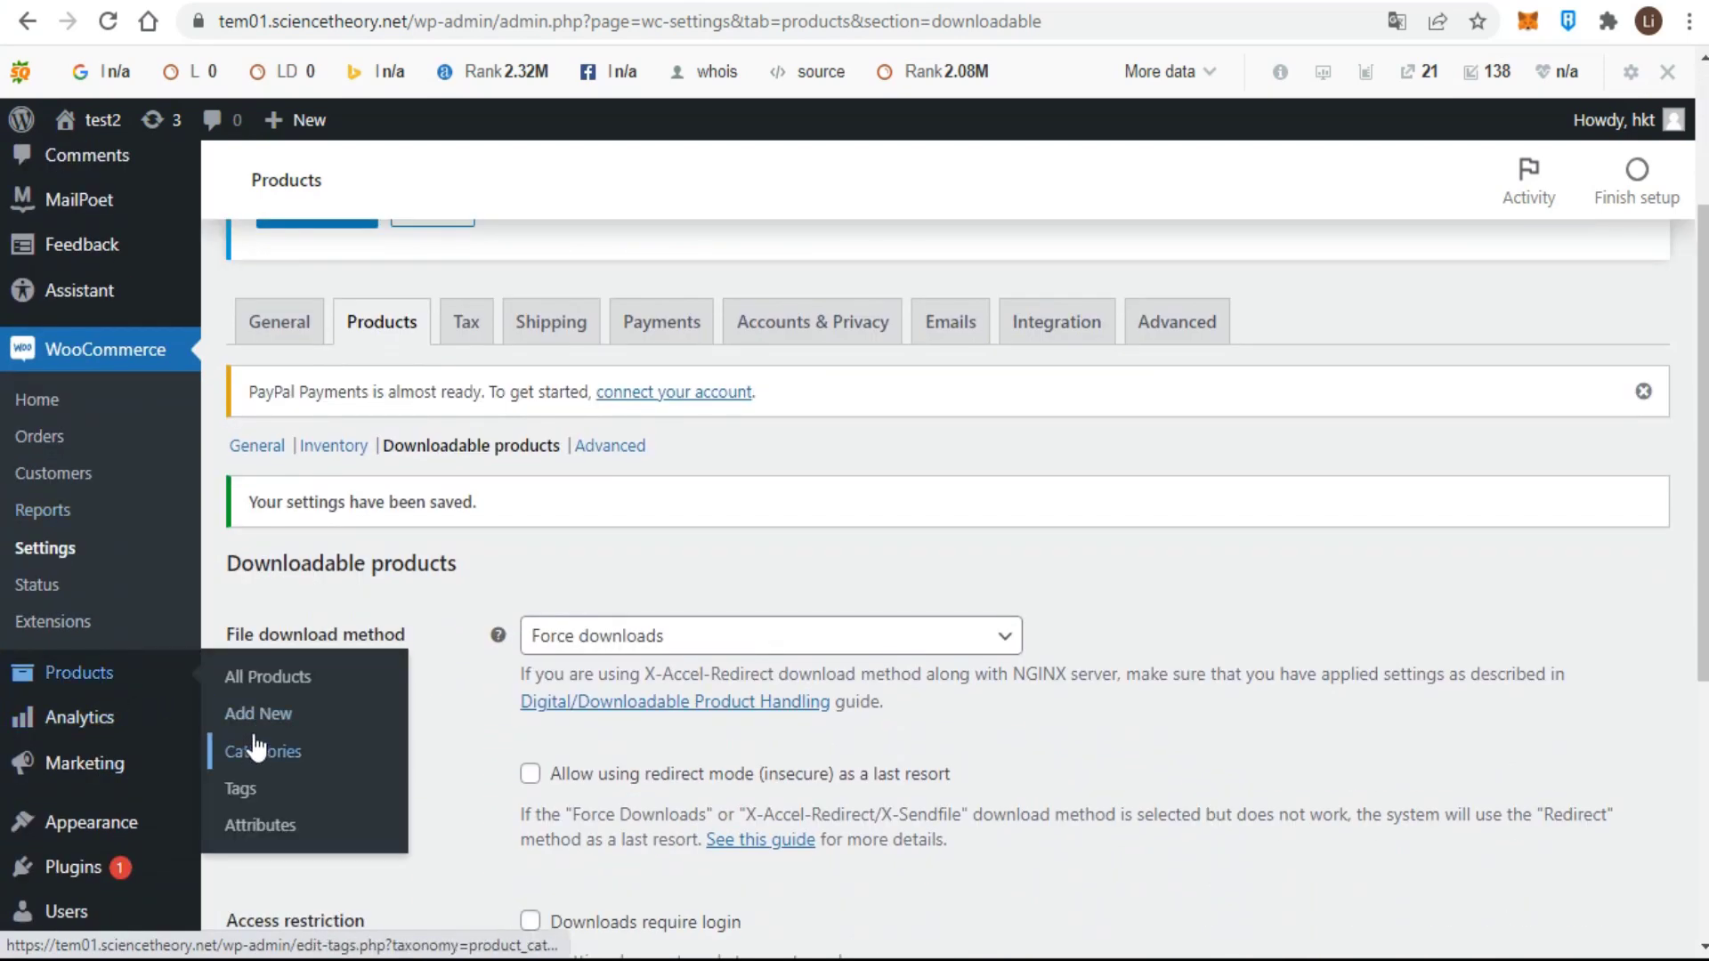
left_click(252, 832)
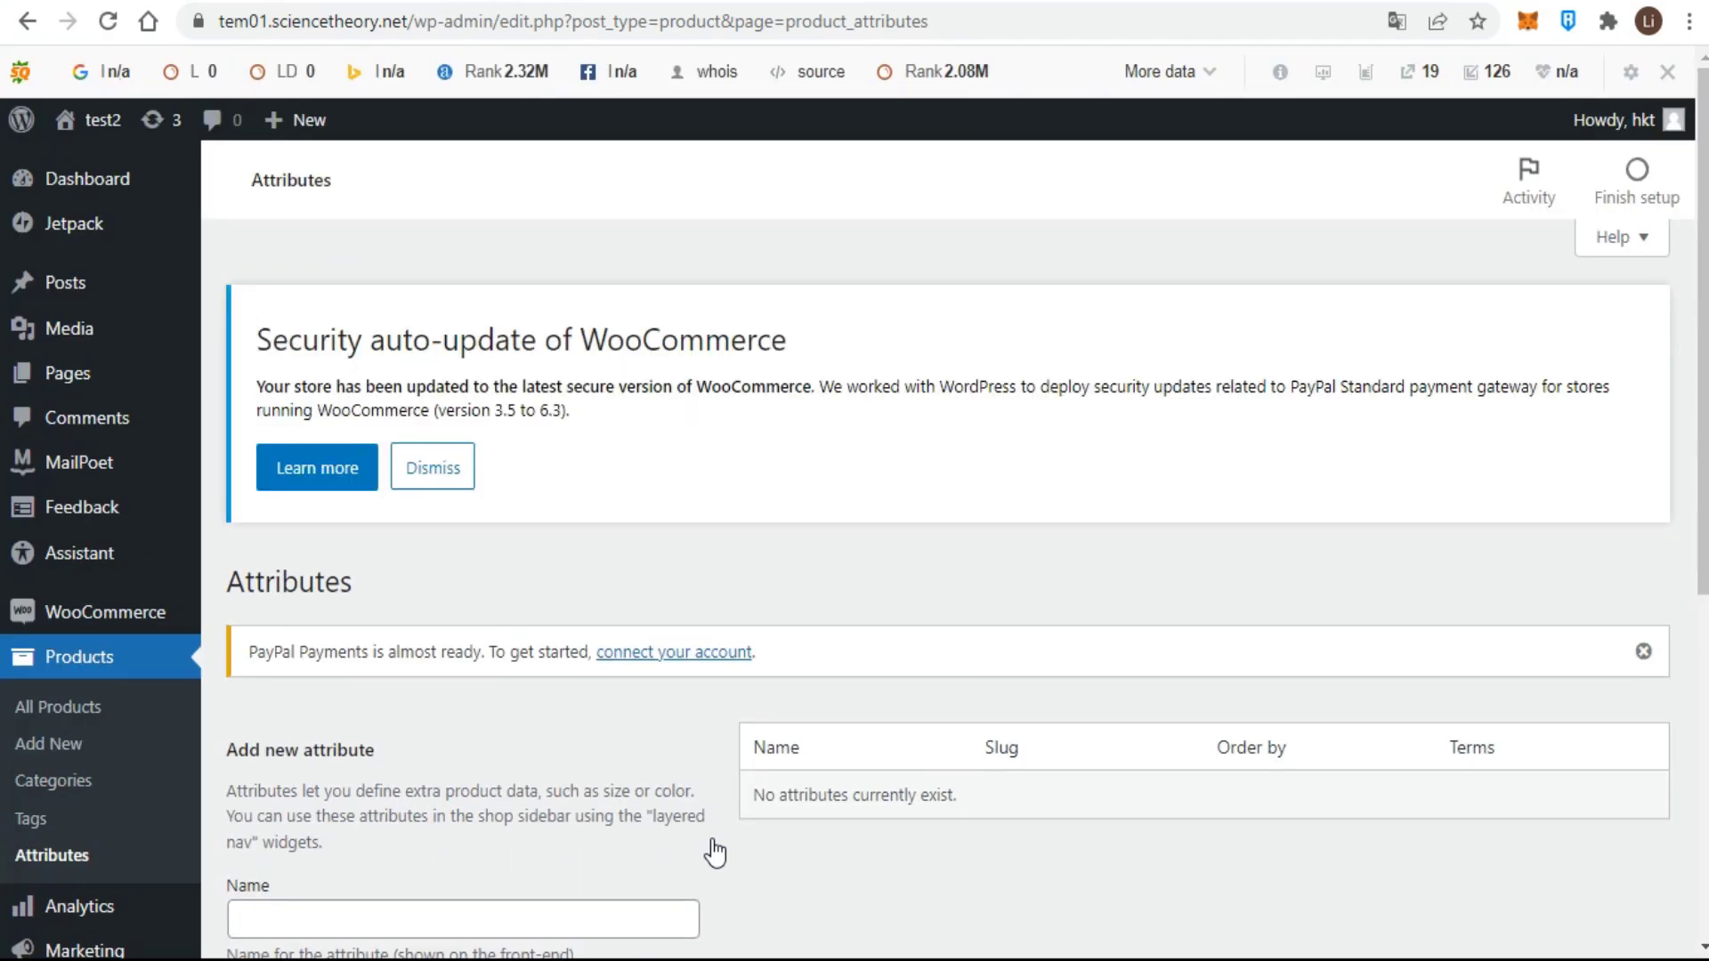
Add a product attribute named Color, keeping the default sort order on Custom ordering
scroll(715, 853, "down", 6)
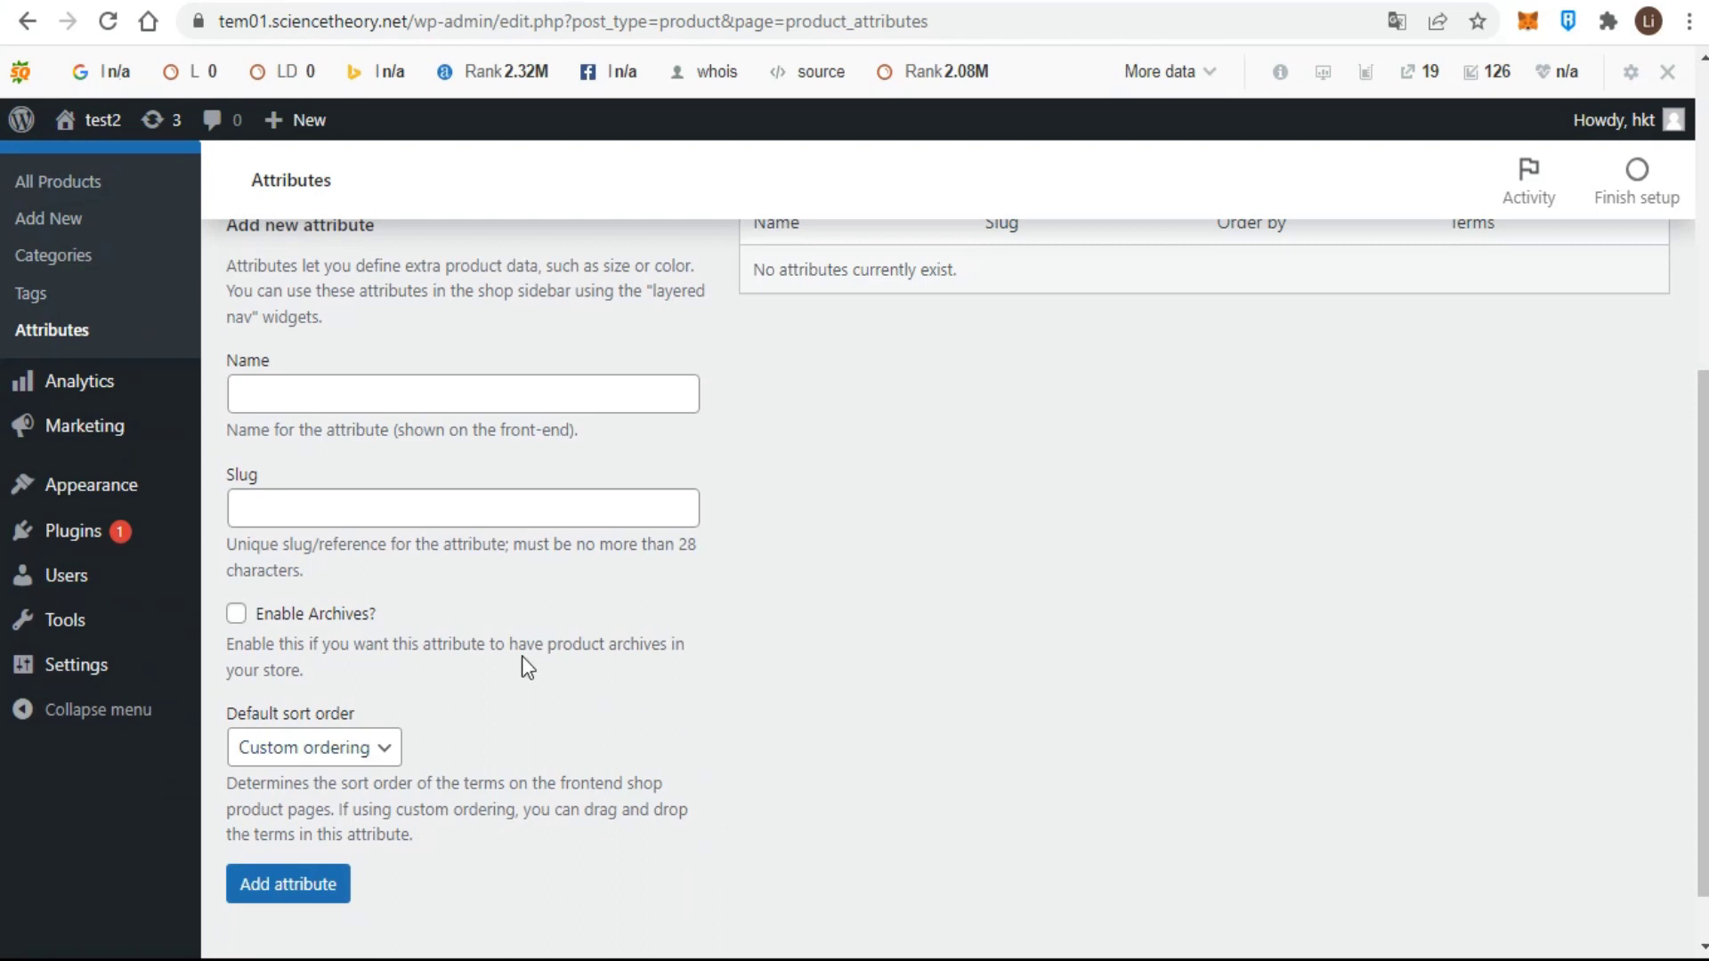
left_click(347, 401)
type("Color")
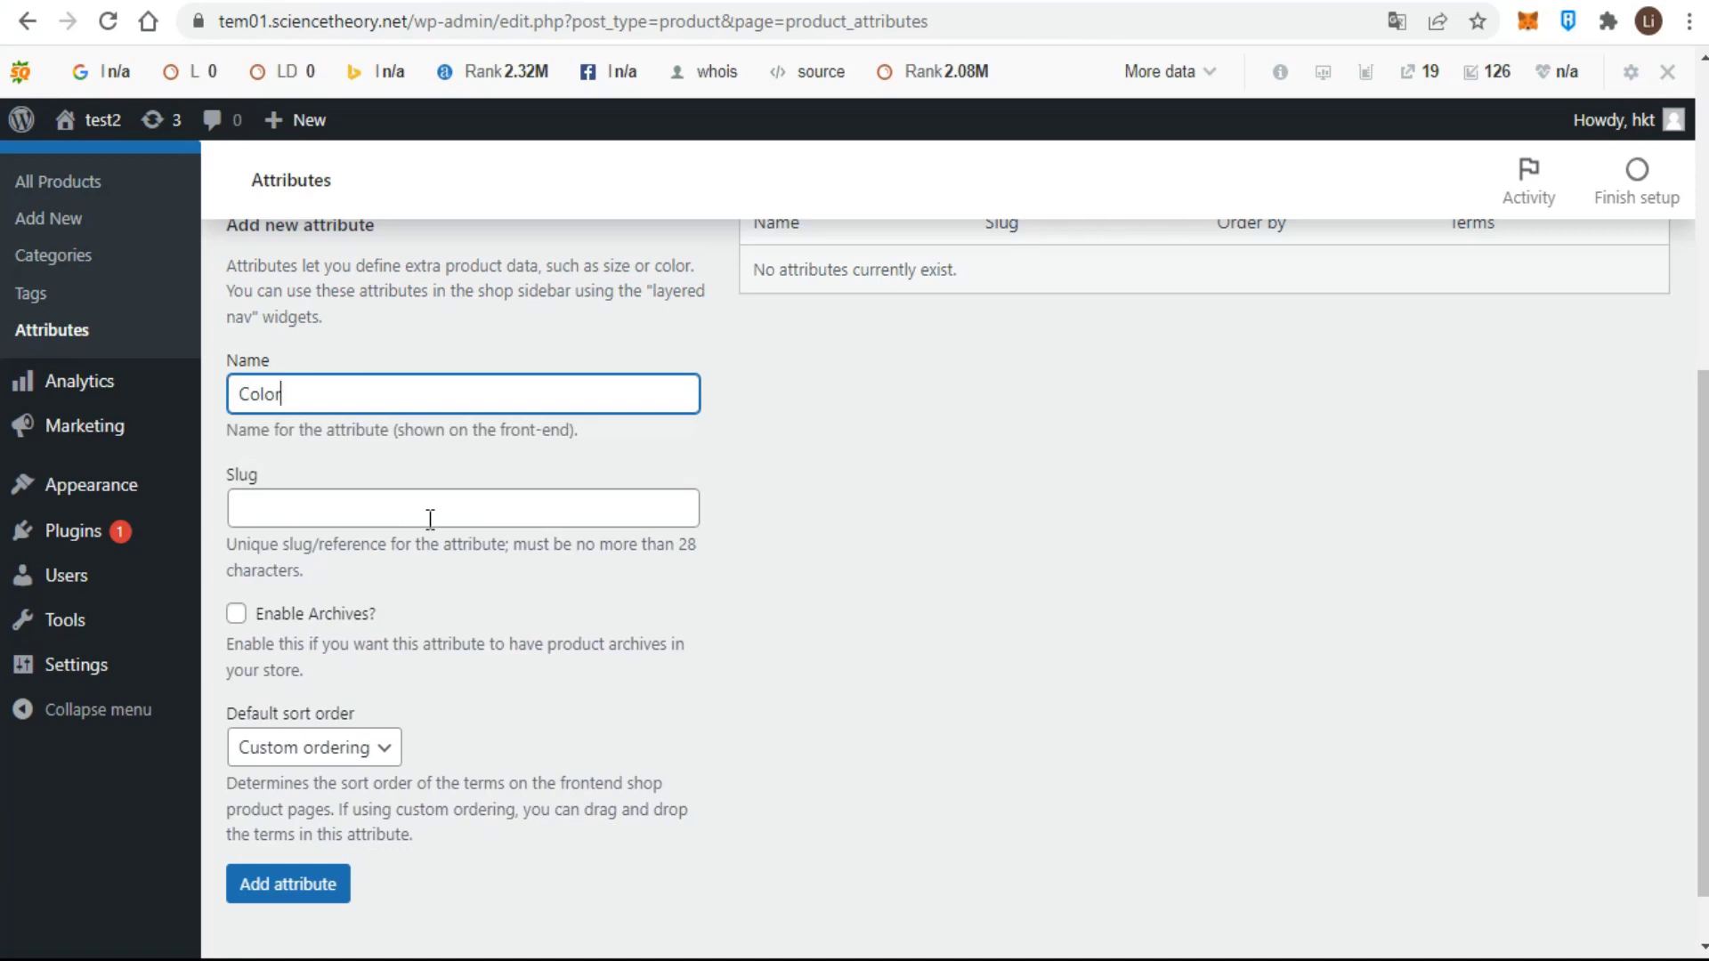
left_click(879, 612)
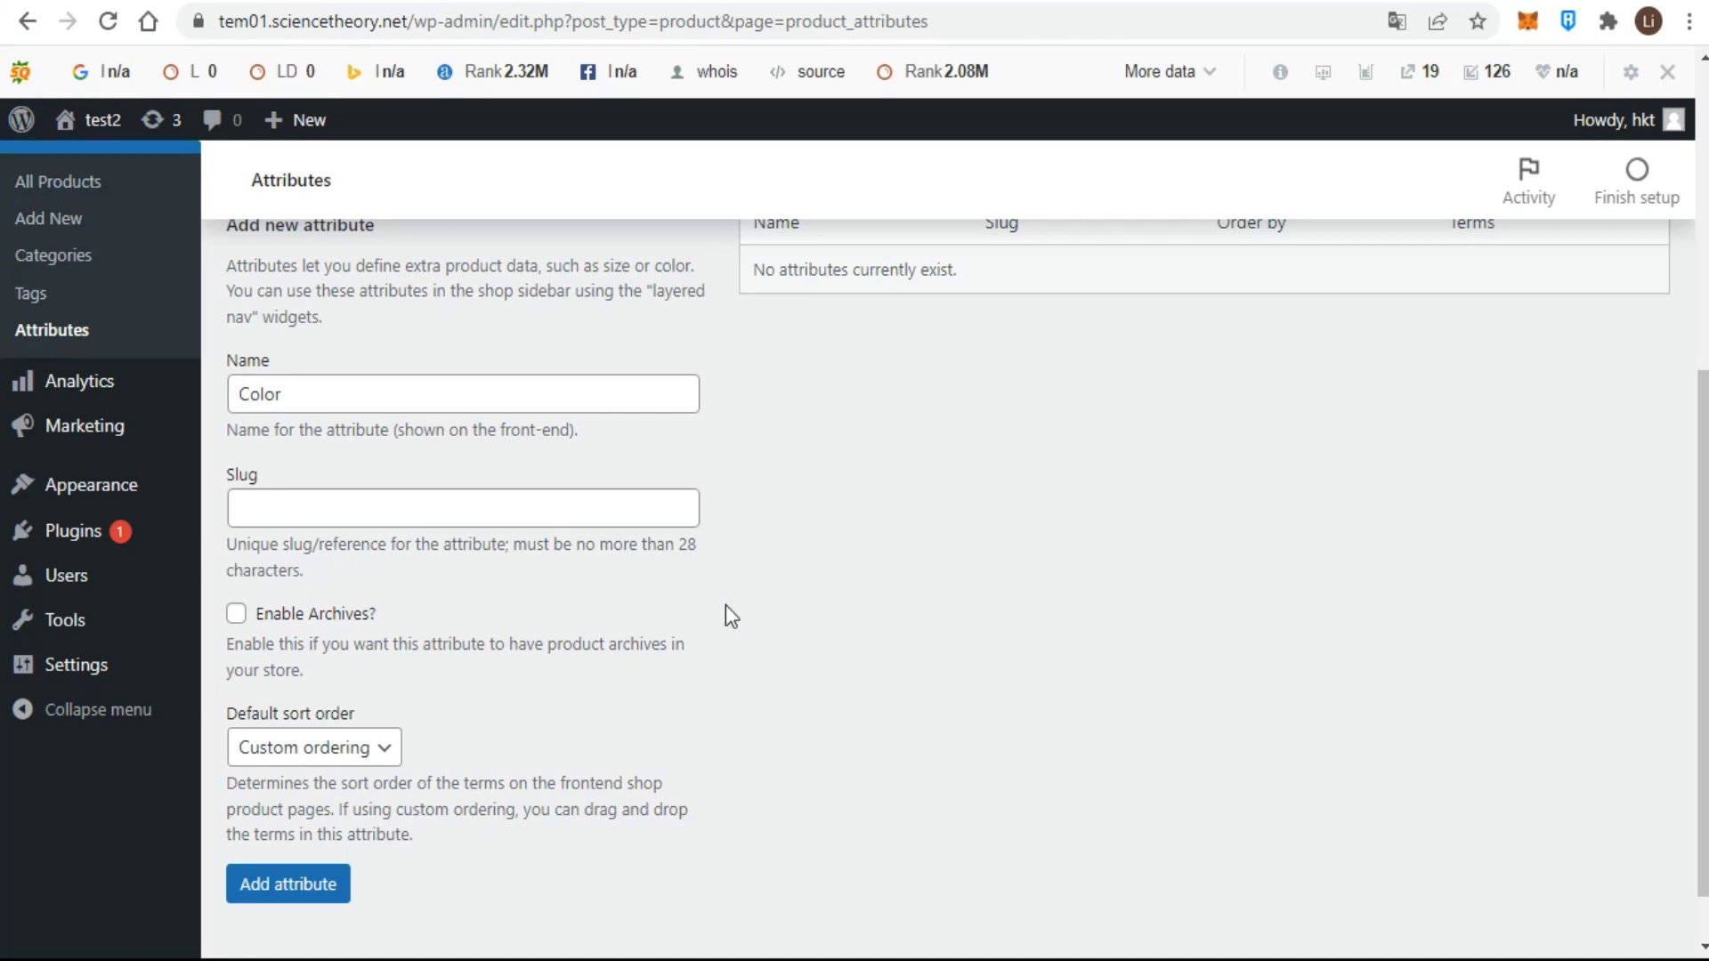
left_click(384, 755)
left_click(386, 764)
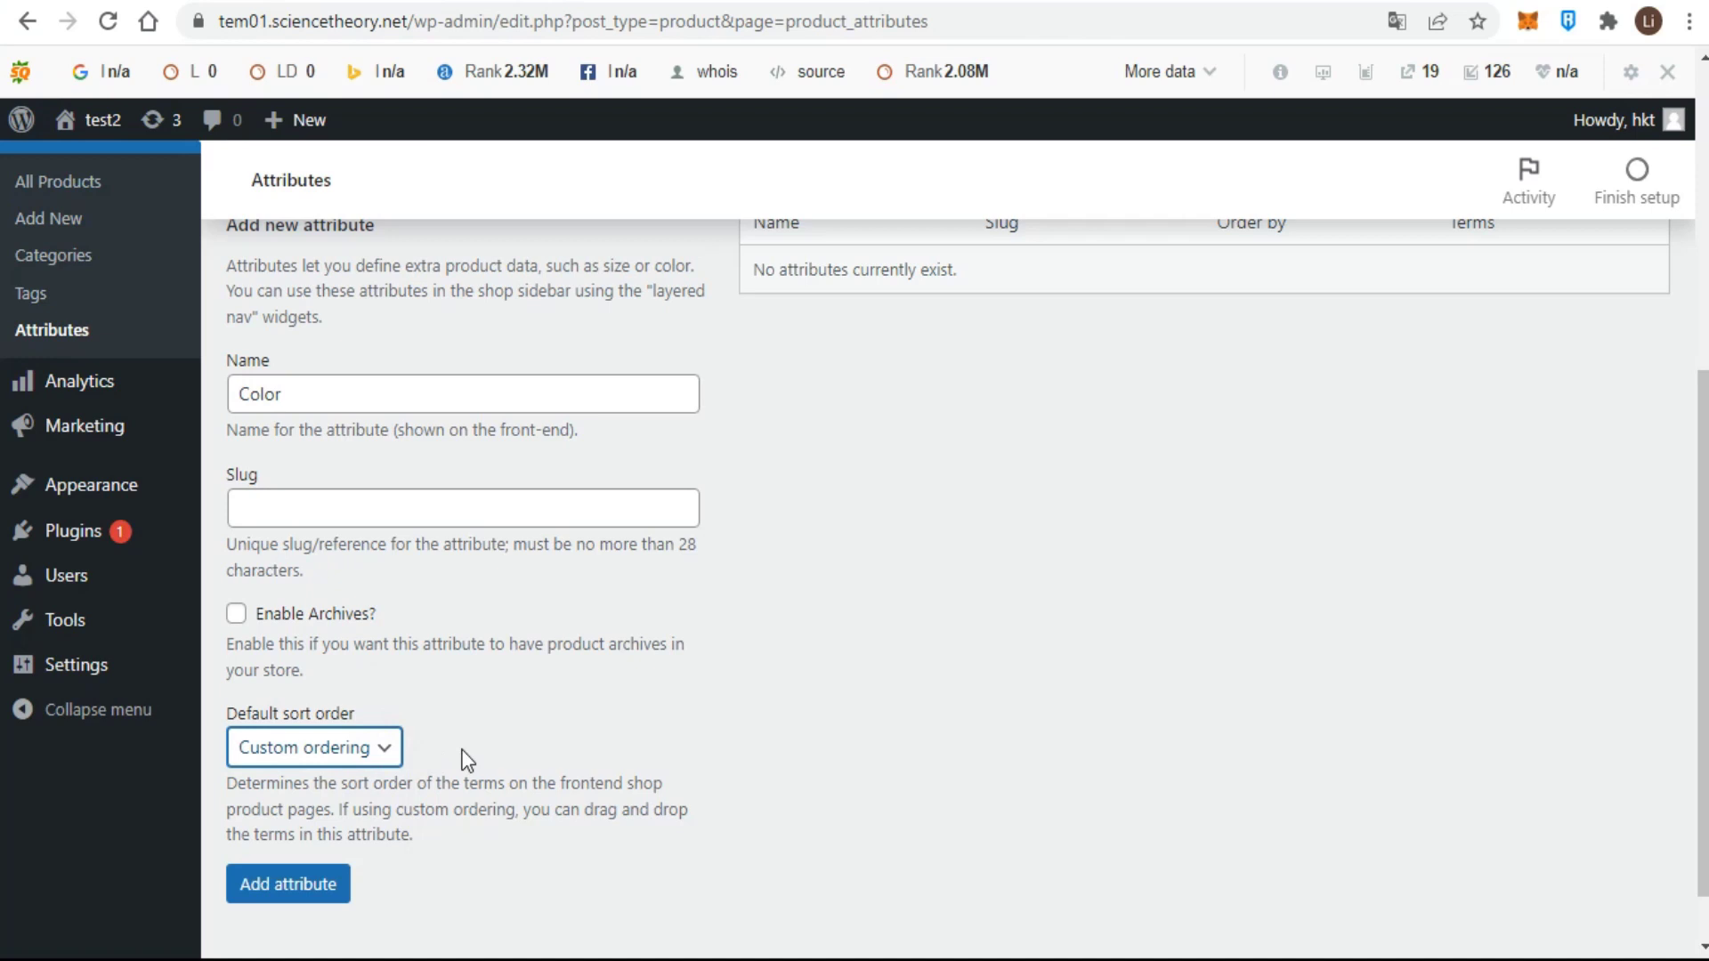
scroll(464, 759, "down", 1)
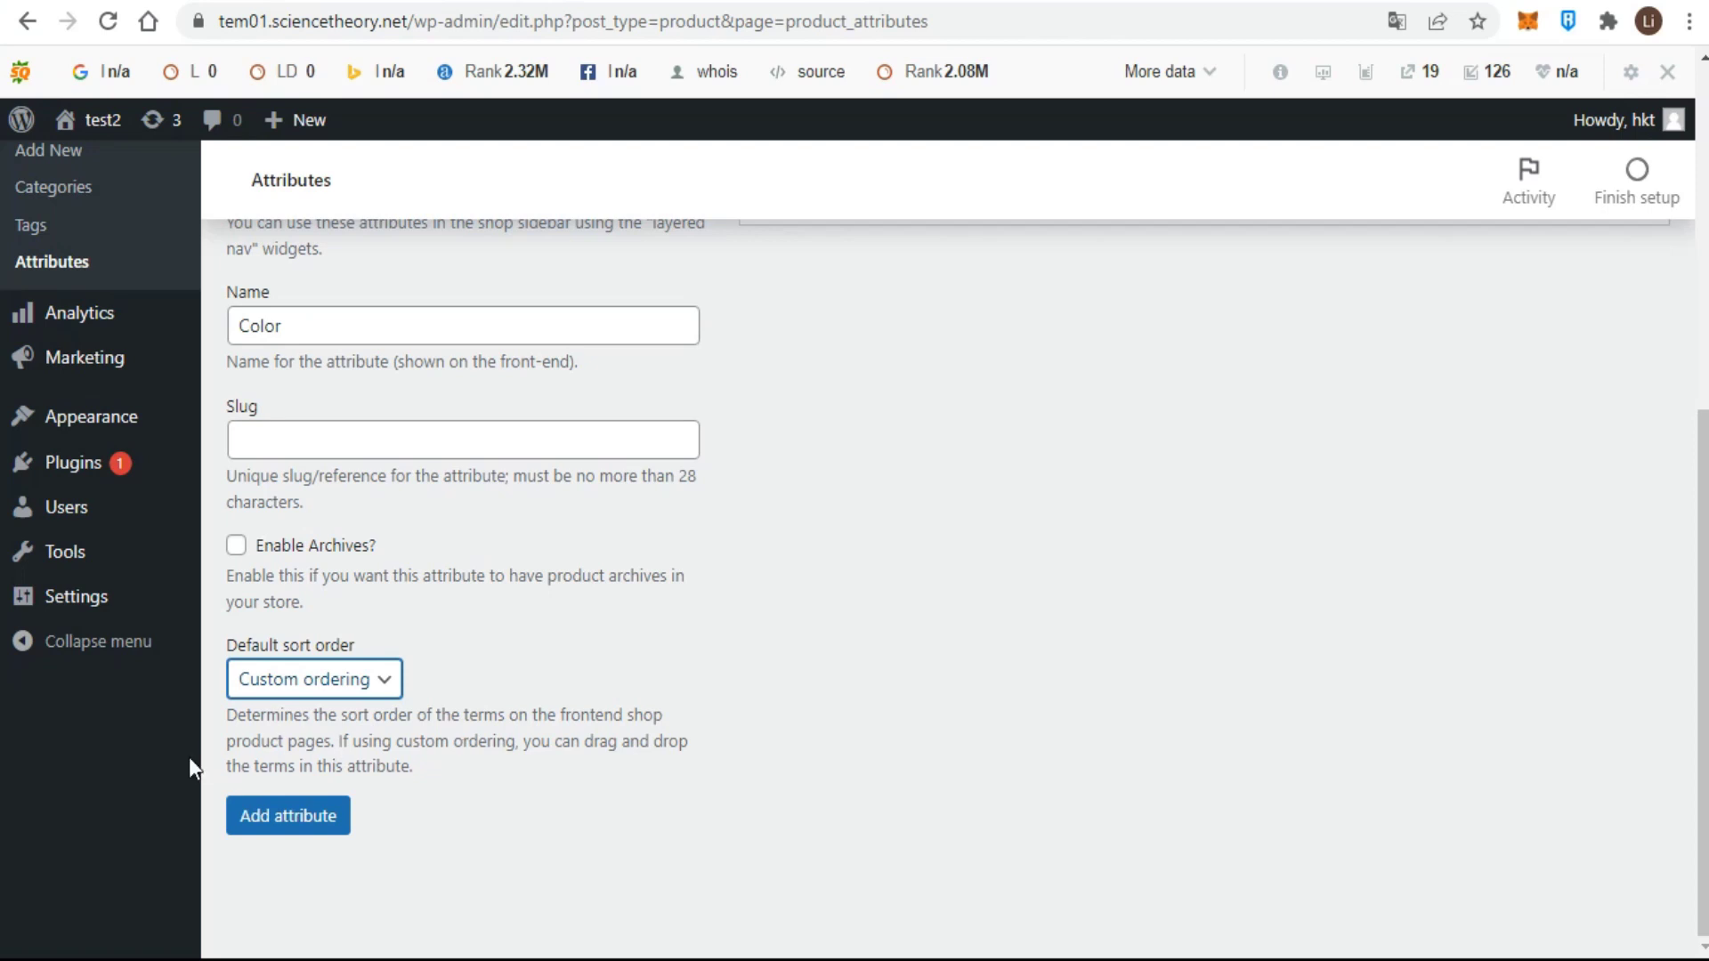
left_click(276, 830)
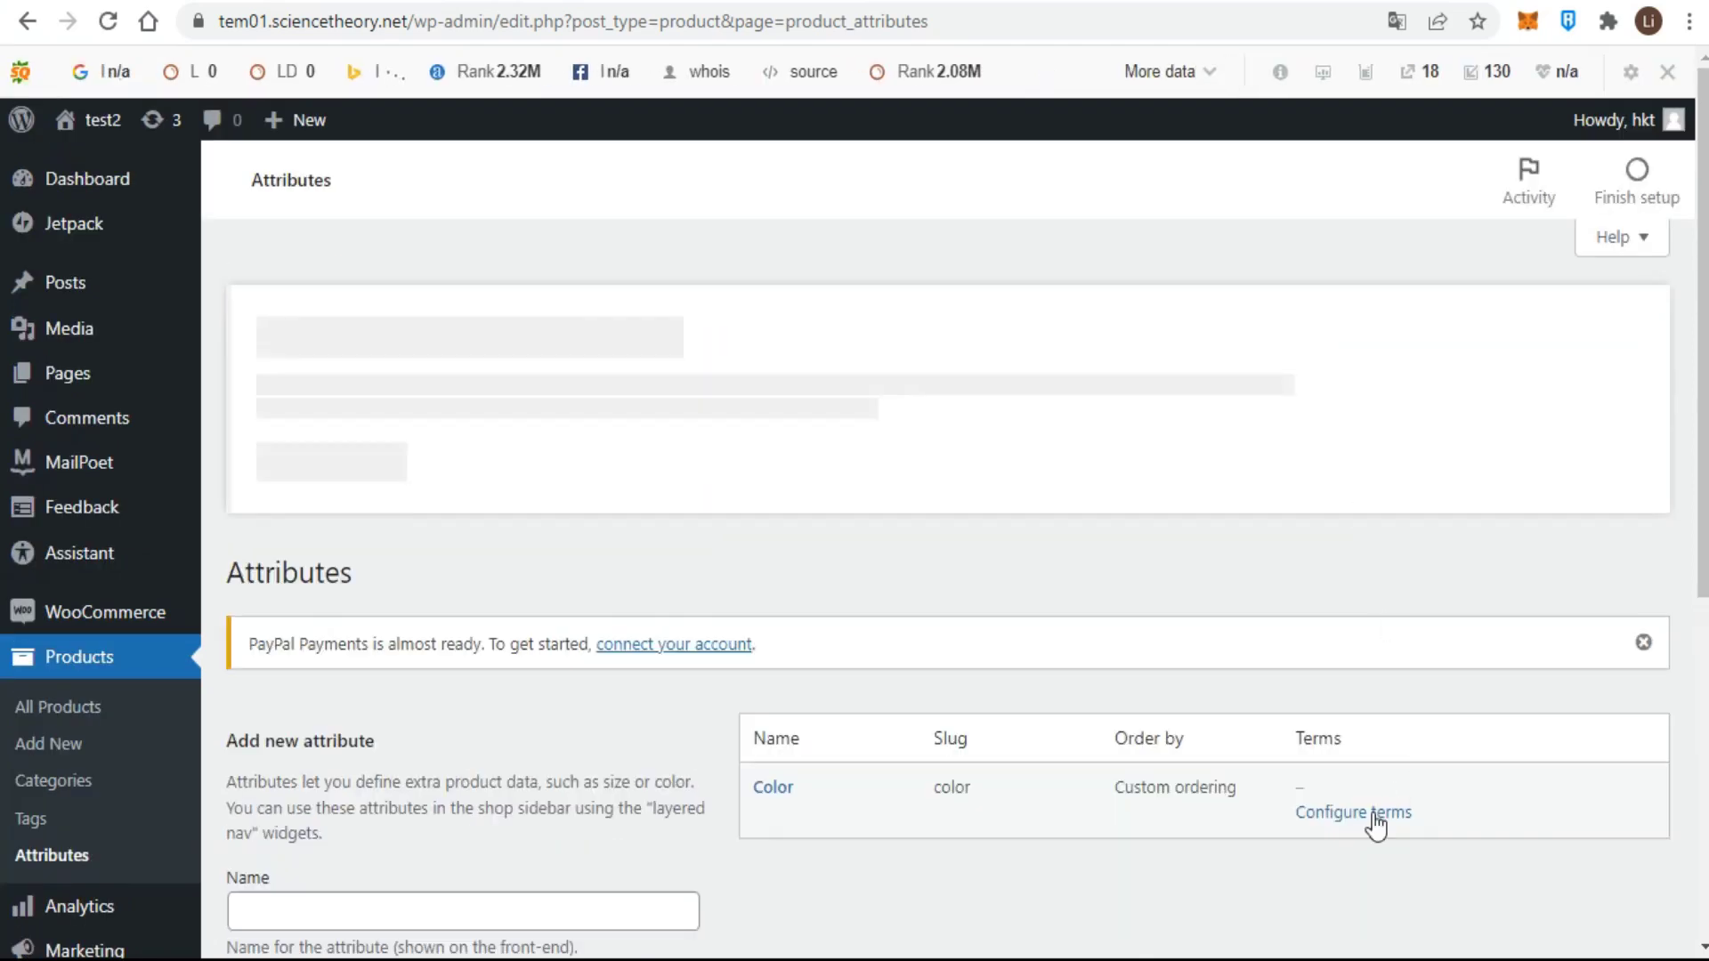
Open the terms configuration of the Color attribute and add the term Black
left_click(1354, 824)
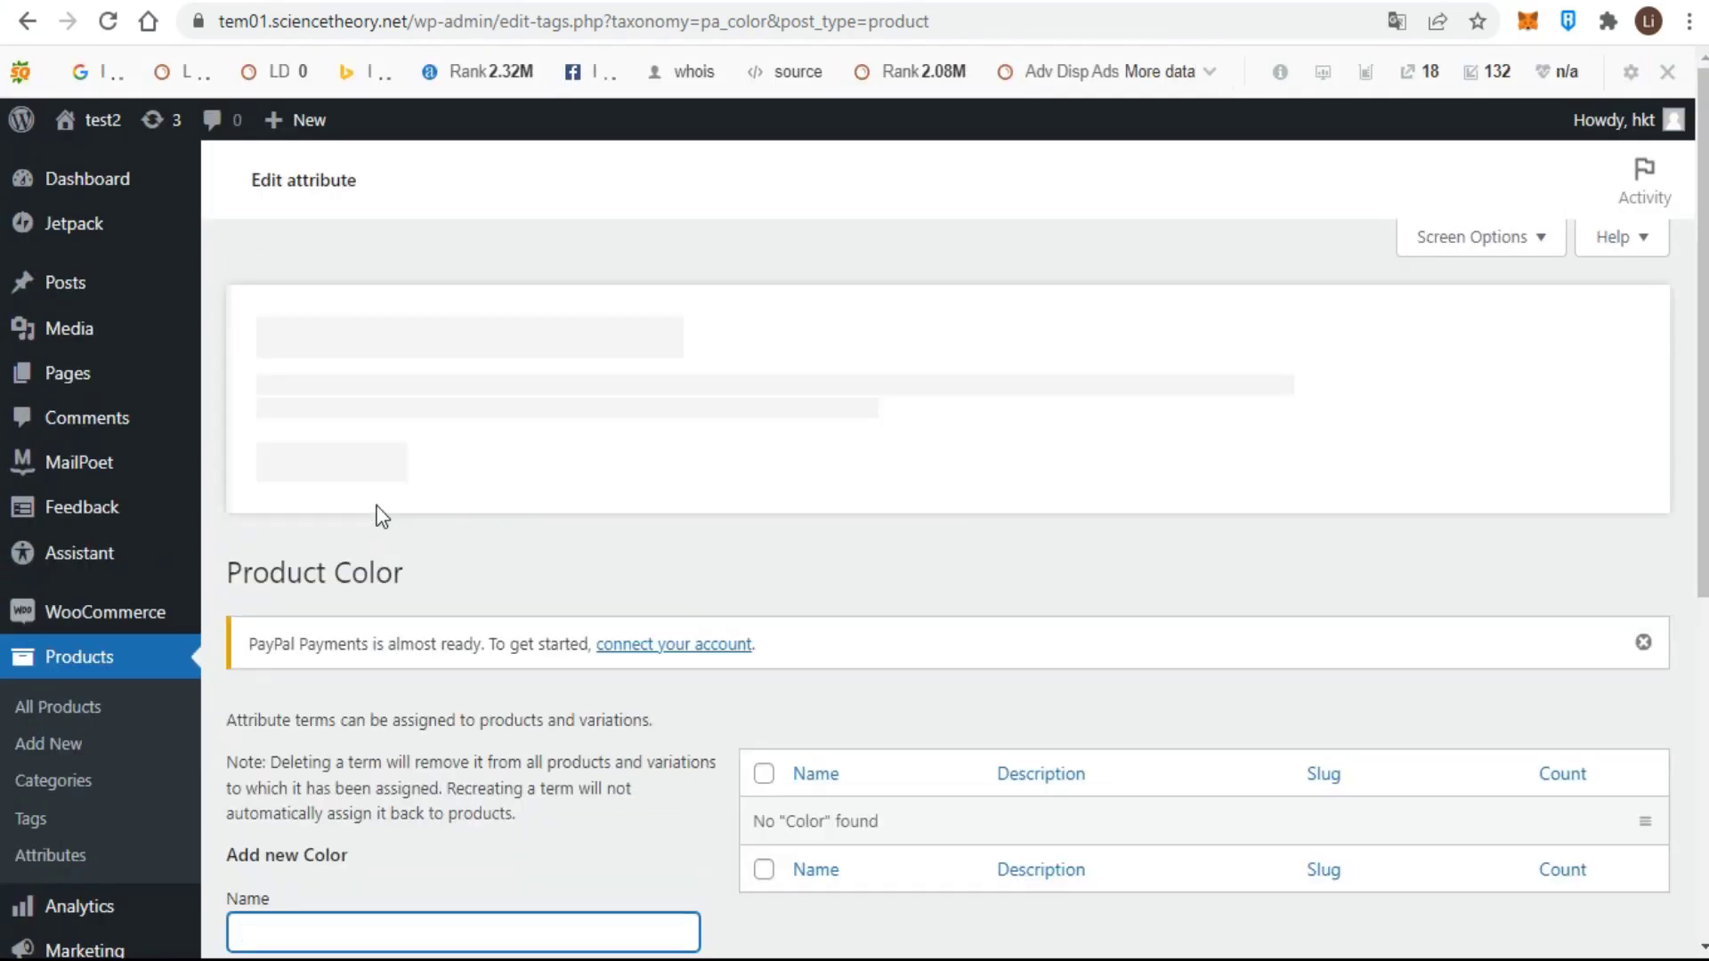
type("Black")
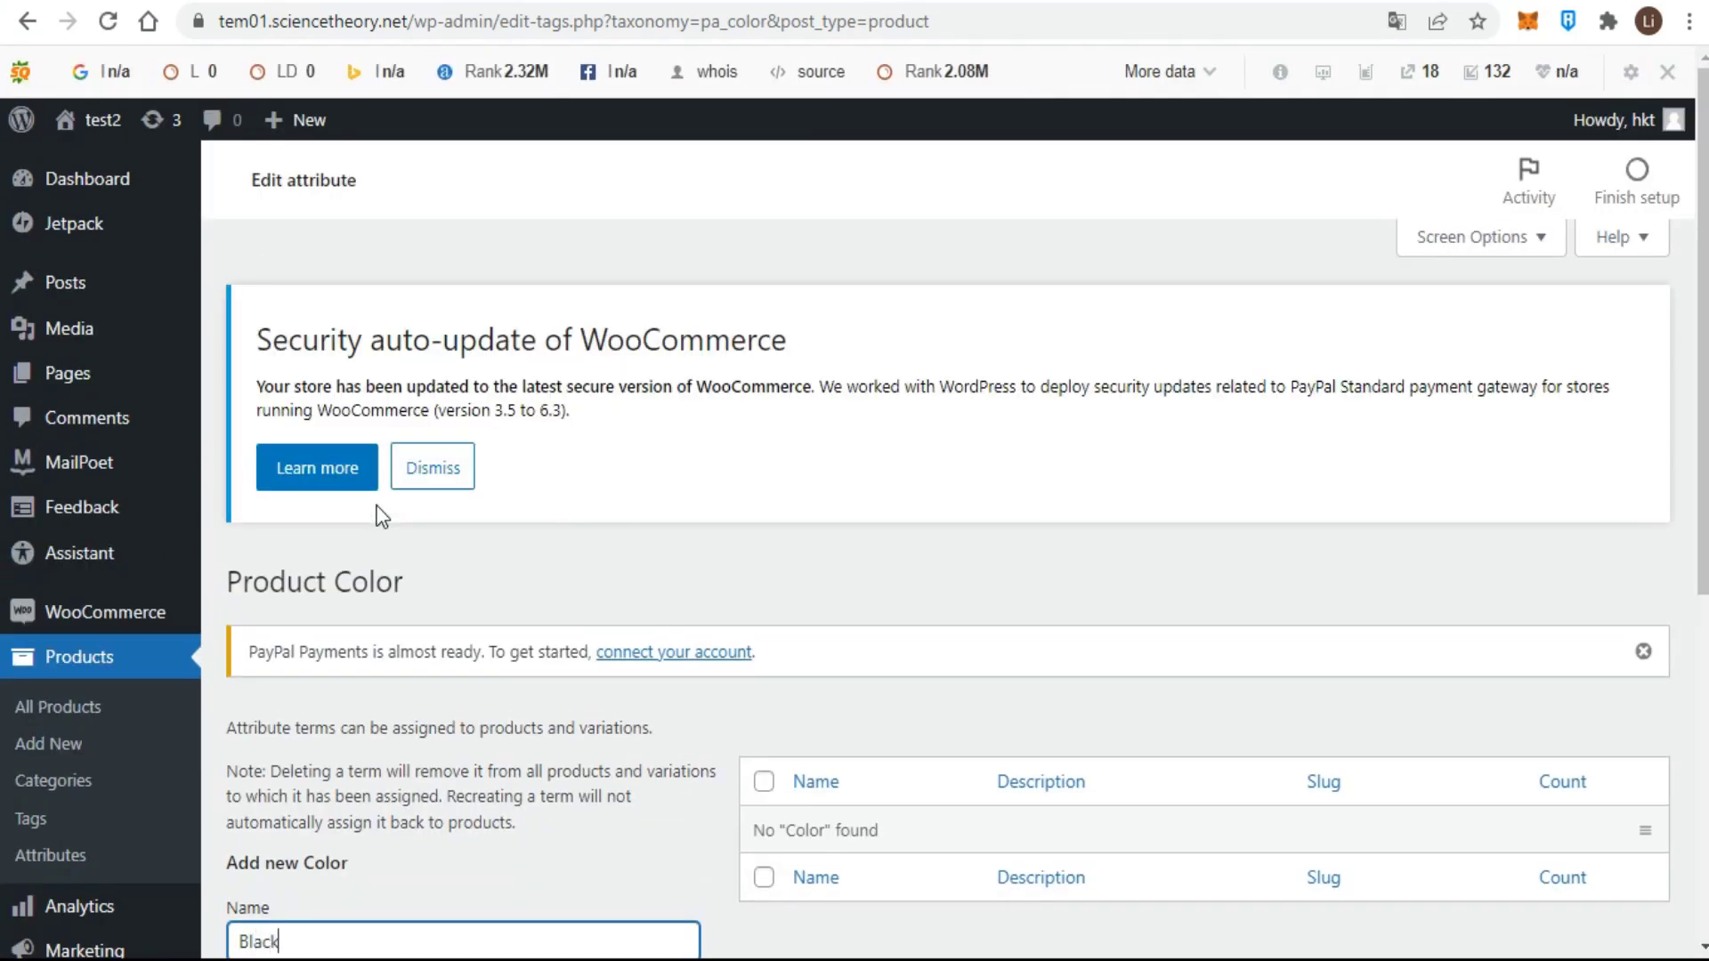
scroll(381, 517, "down", 5)
left_click(330, 889)
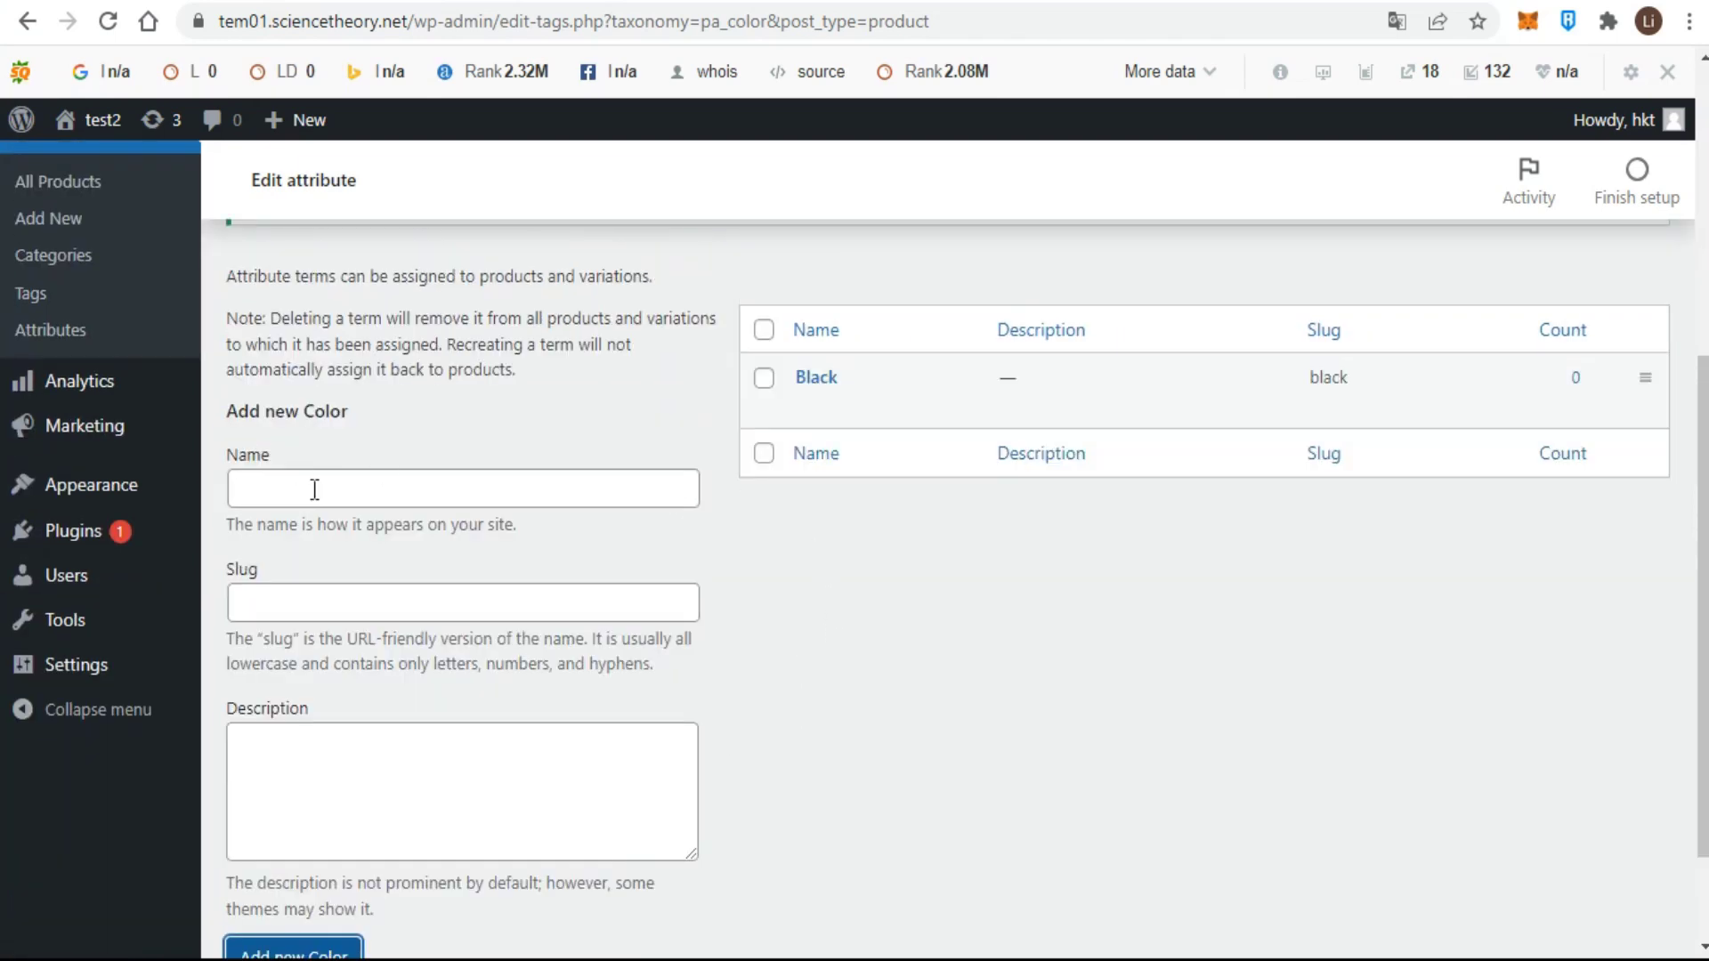
Add the term White to the Color attribute
left_click(331, 492)
type("U")
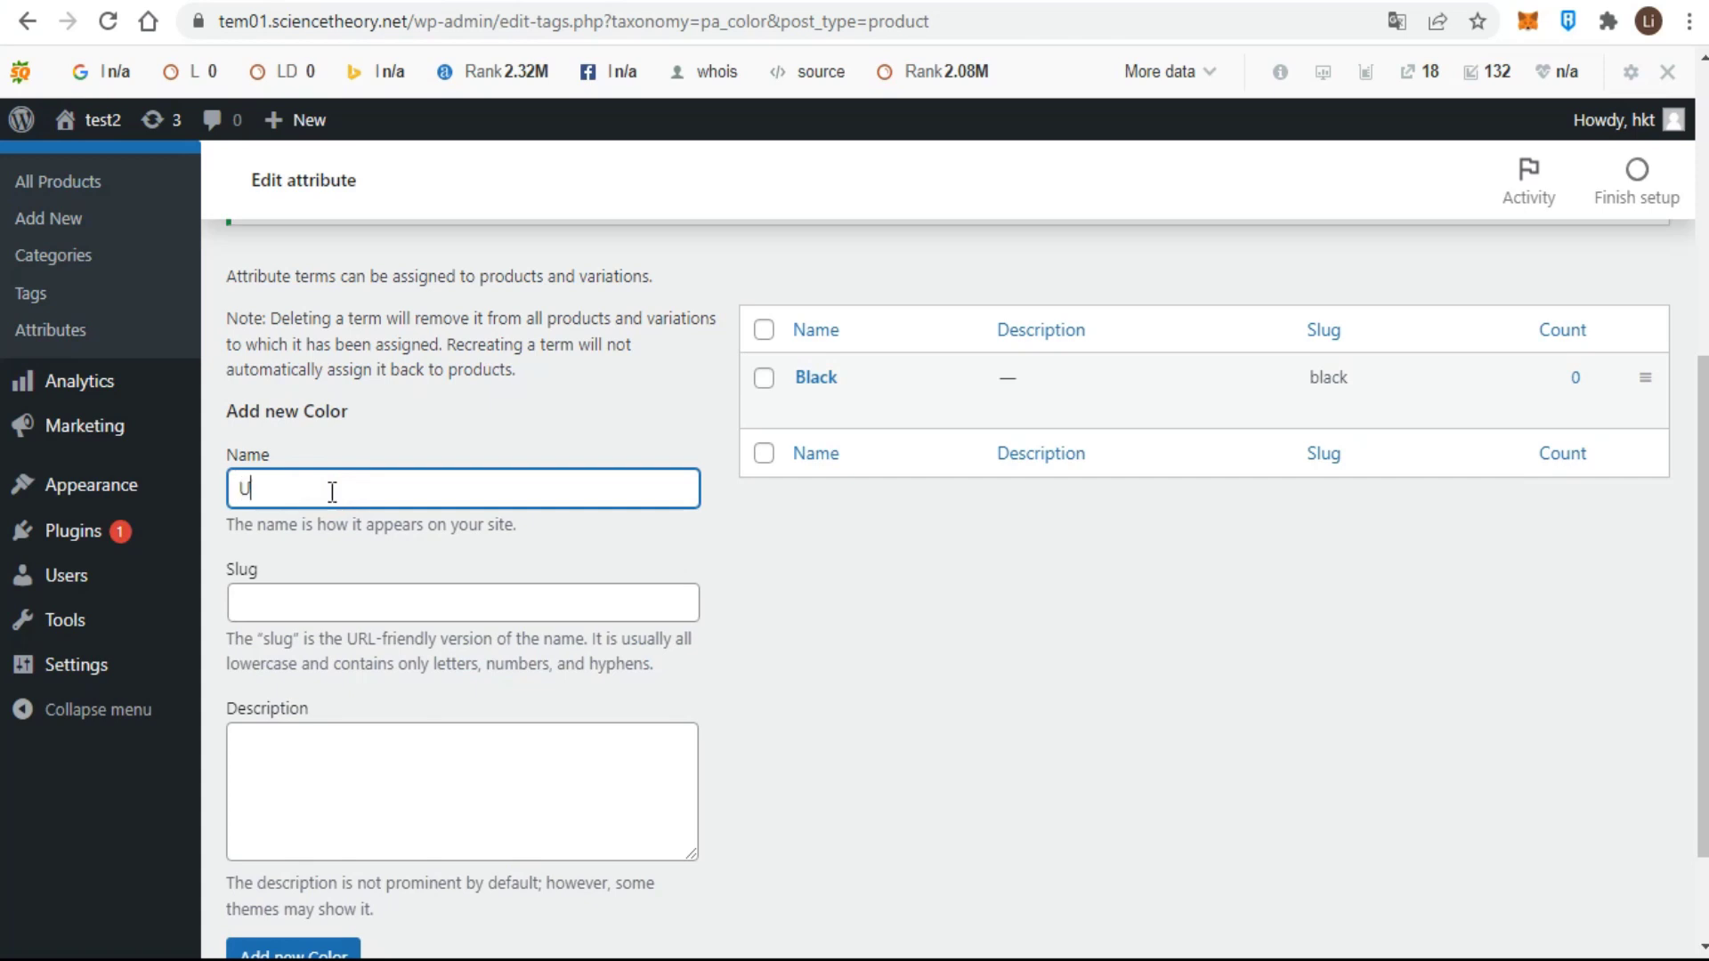
key("BackSpace")
type("White")
scroll(332, 491, "down", 2)
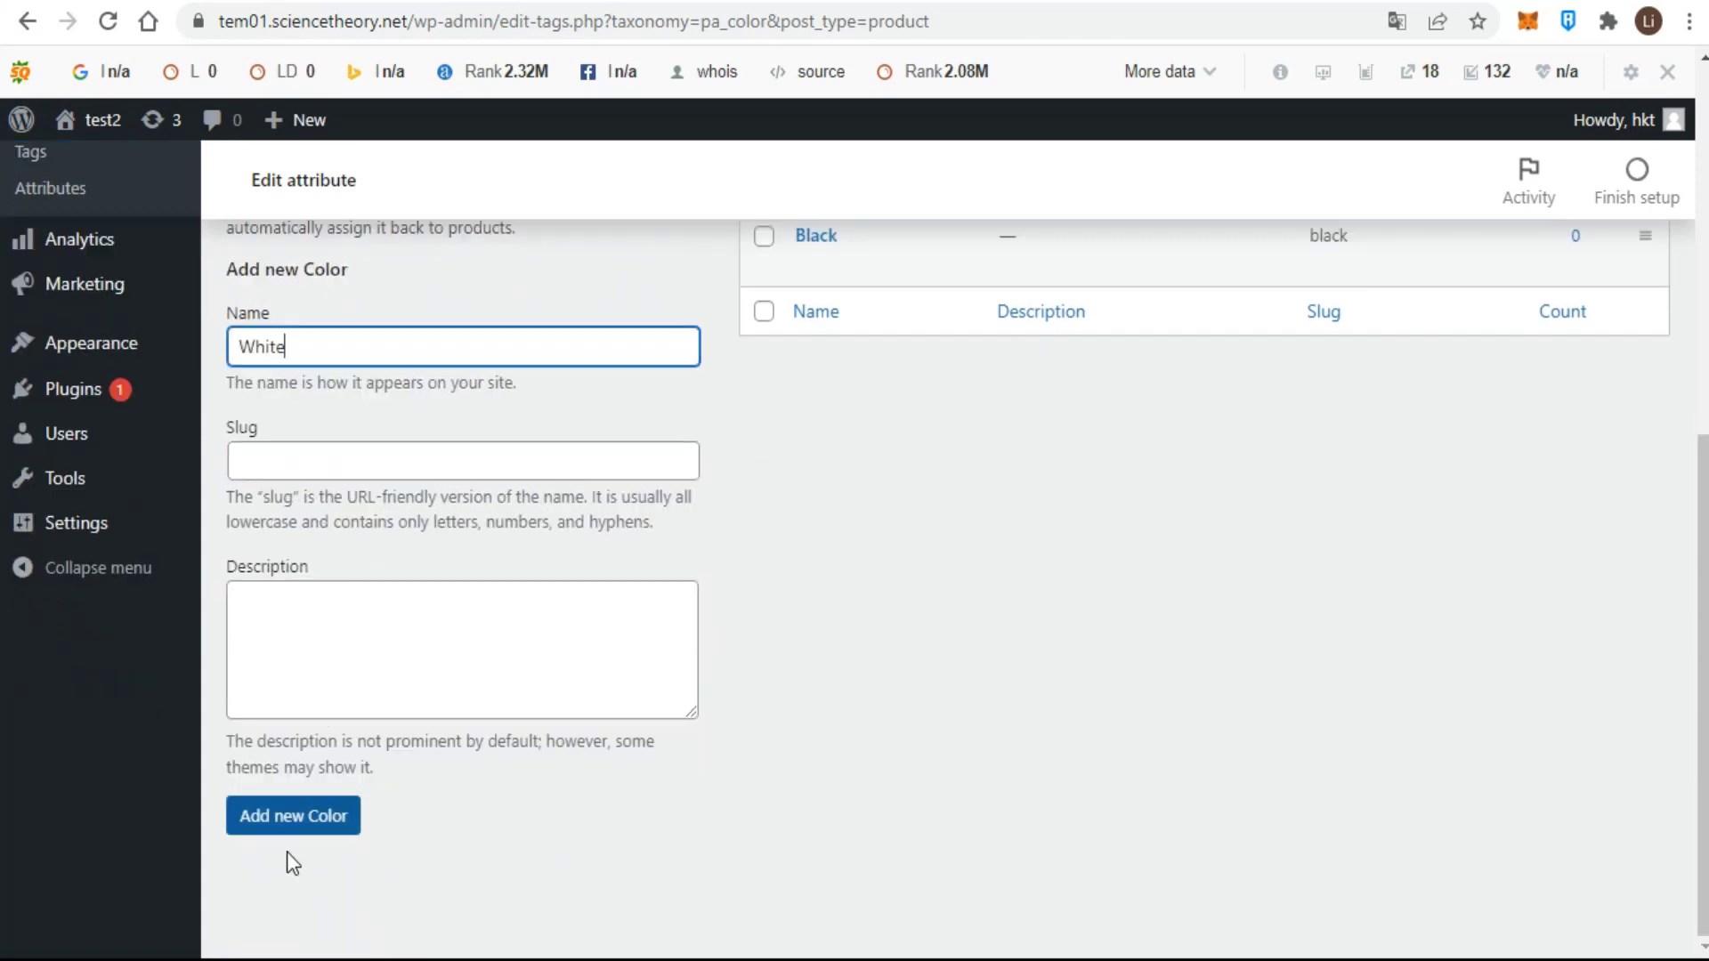
left_click(290, 819)
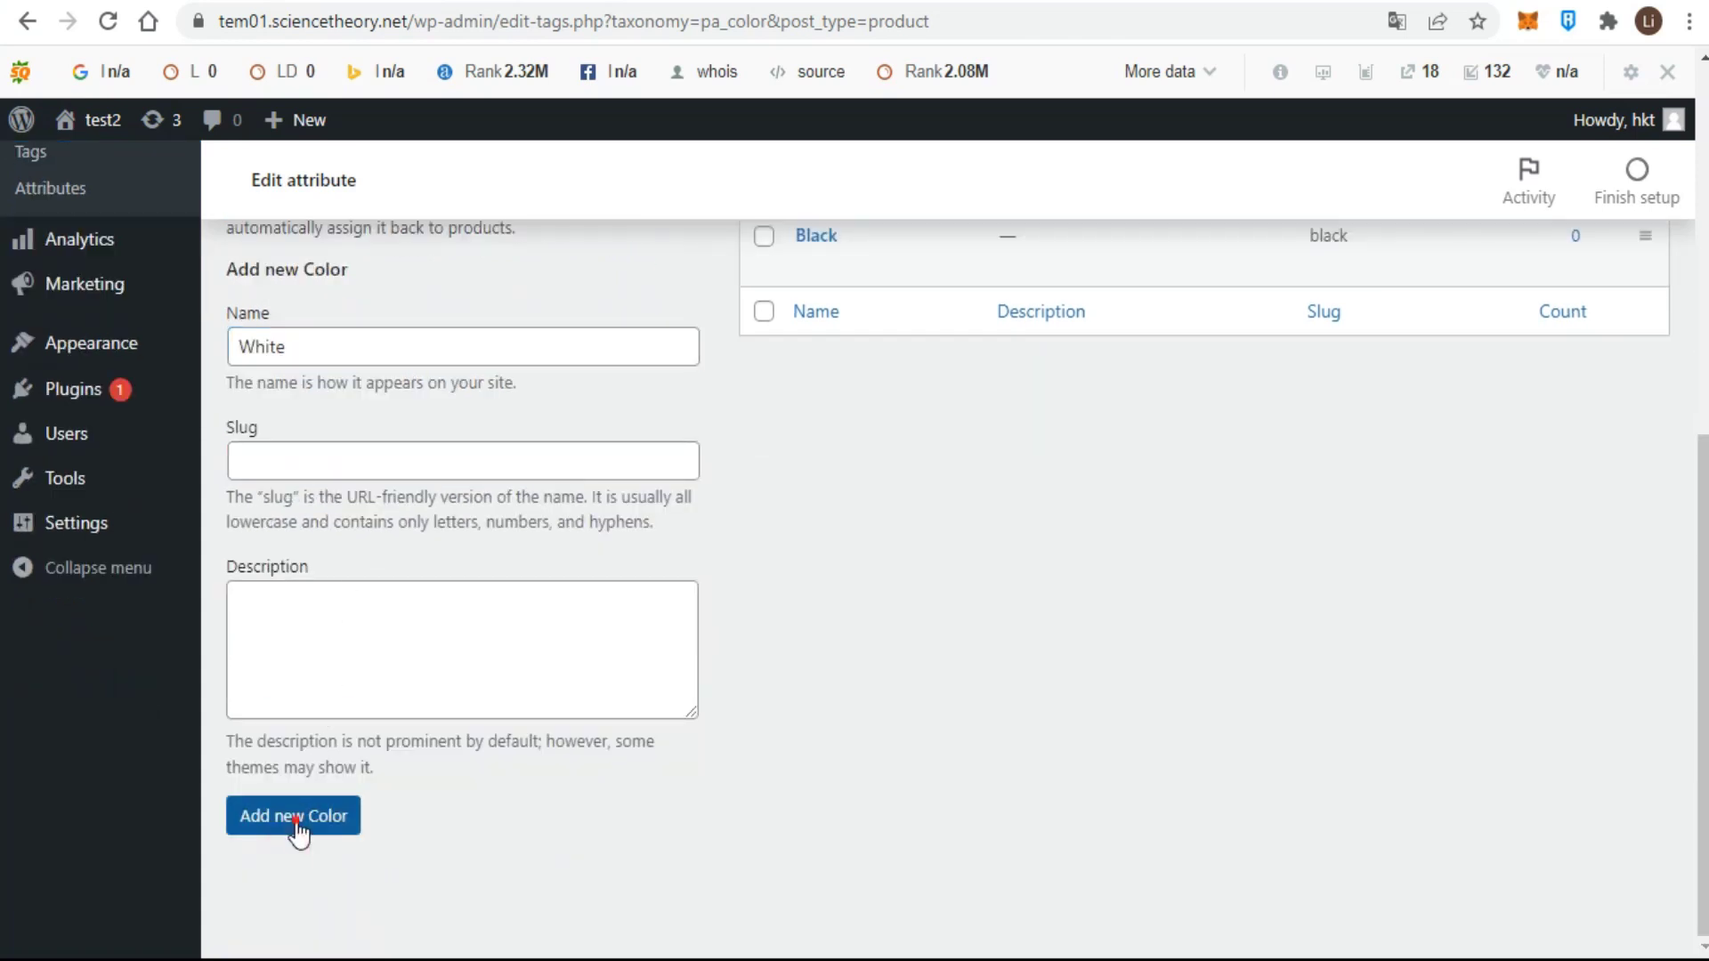
Add the term Red to the Color attribute
left_click(323, 349)
type("T")
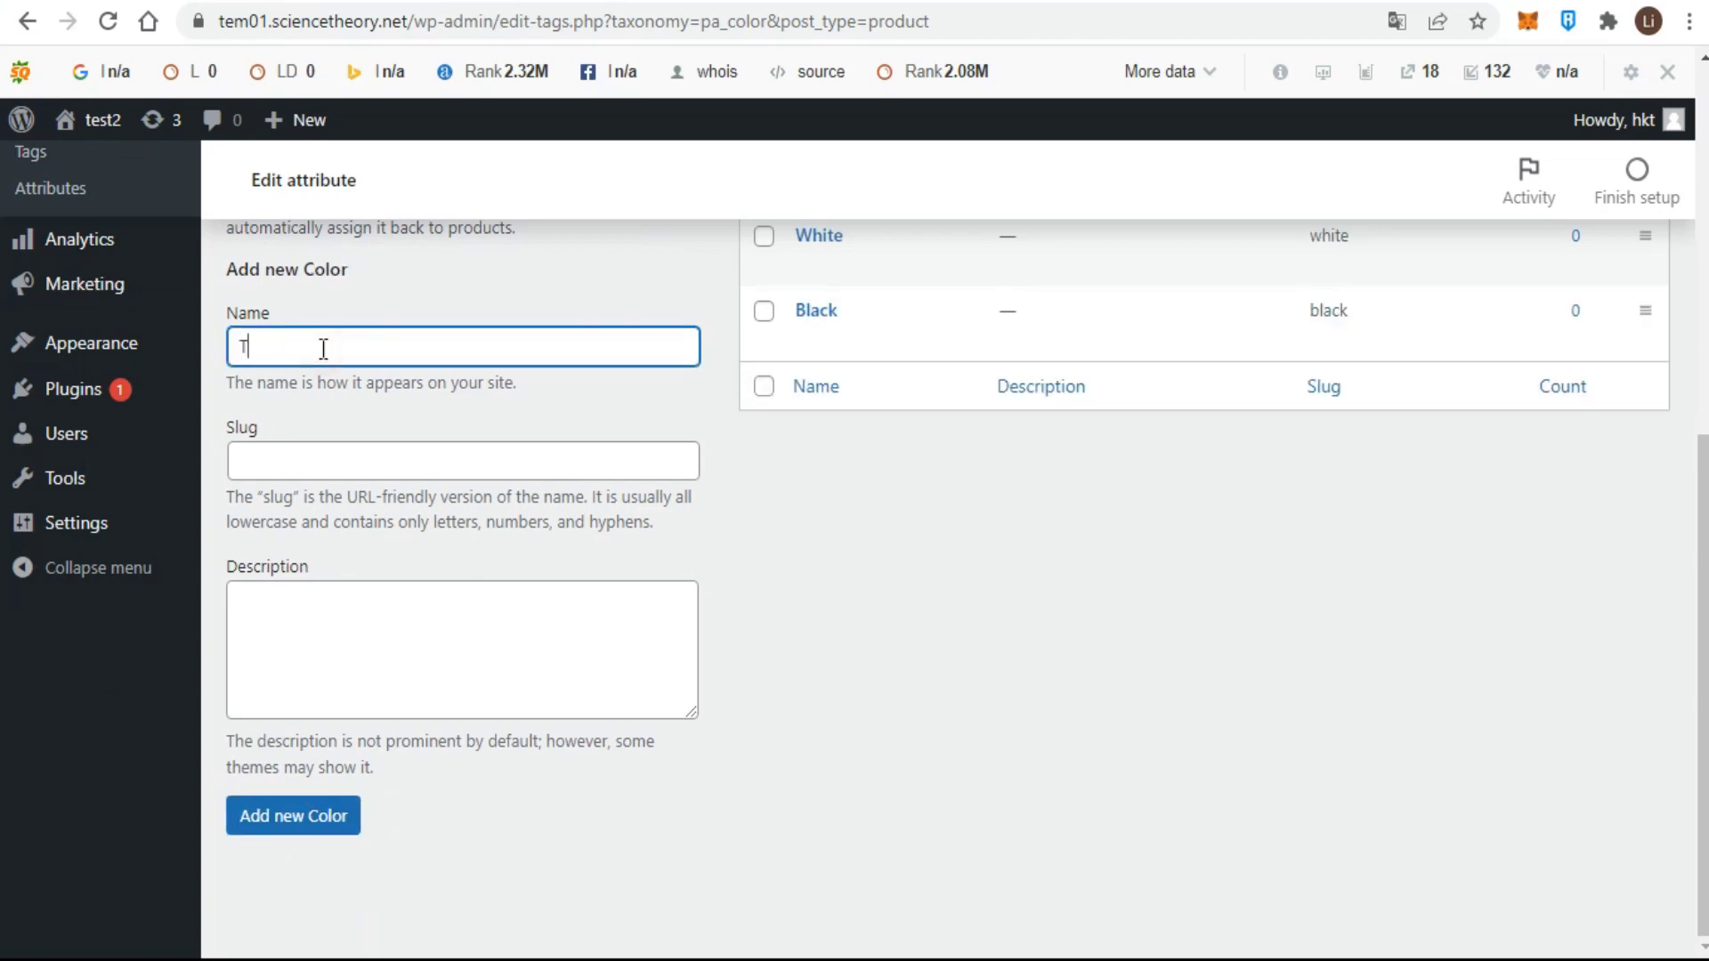
key("BackSpace")
type("Red")
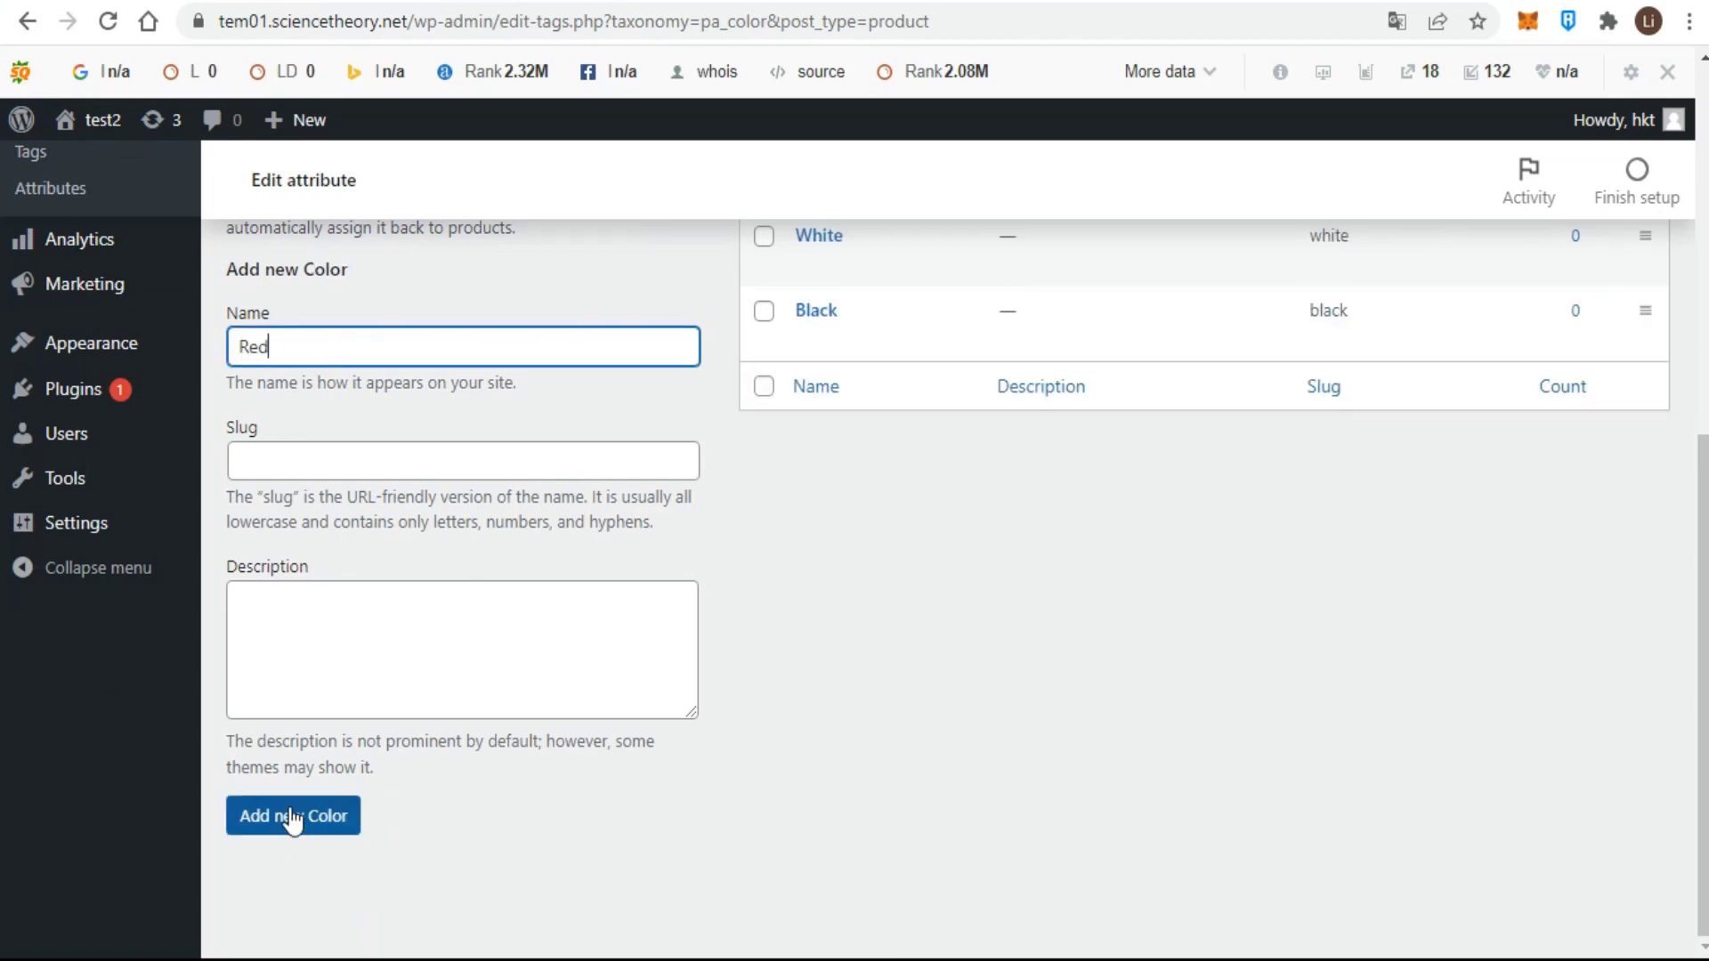
left_click(292, 819)
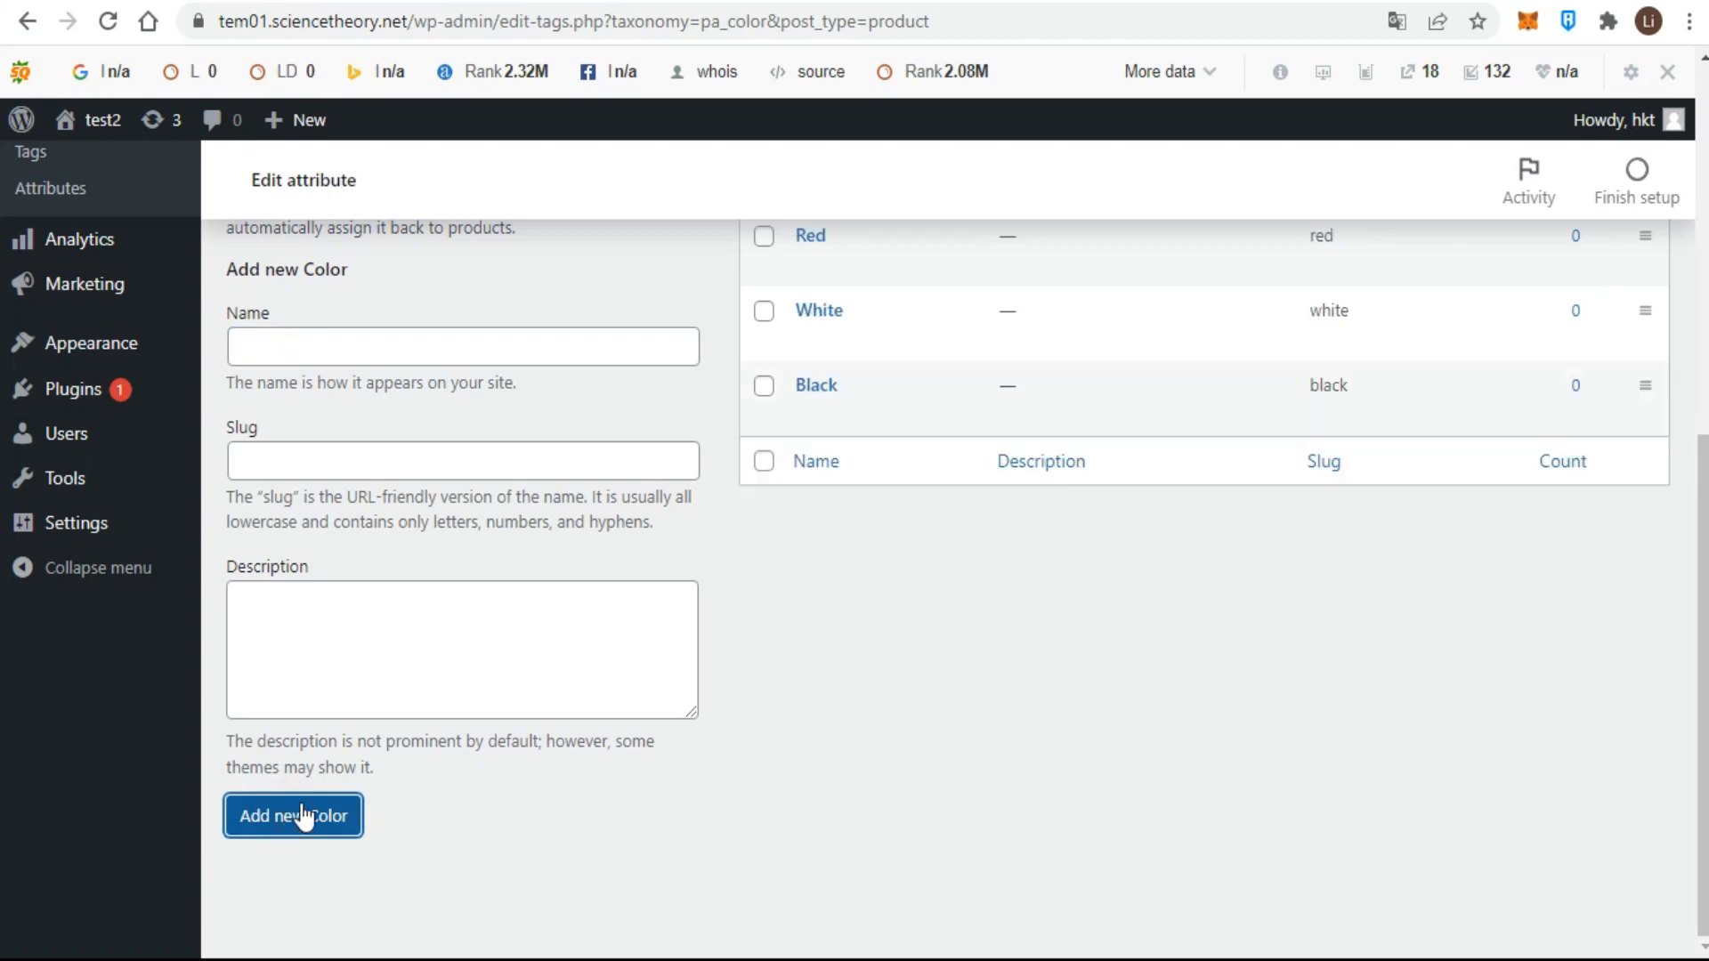
Return from the Color terms to the product attributes page
scroll(446, 632, "up", 3)
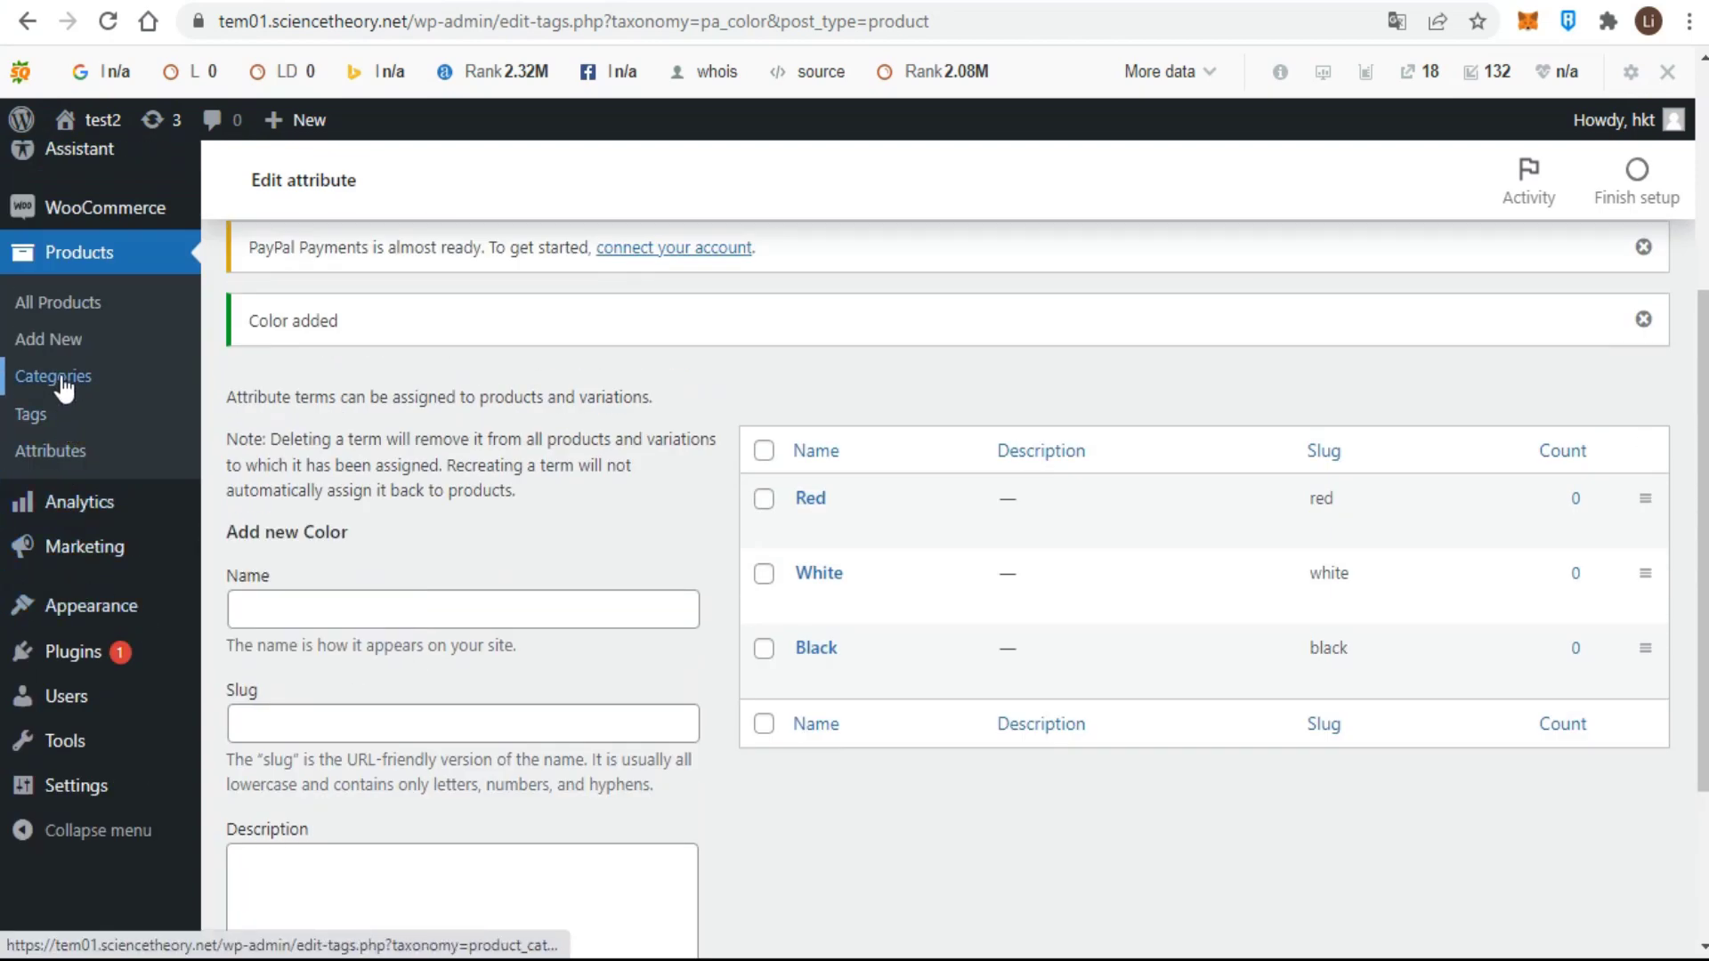
left_click(51, 451)
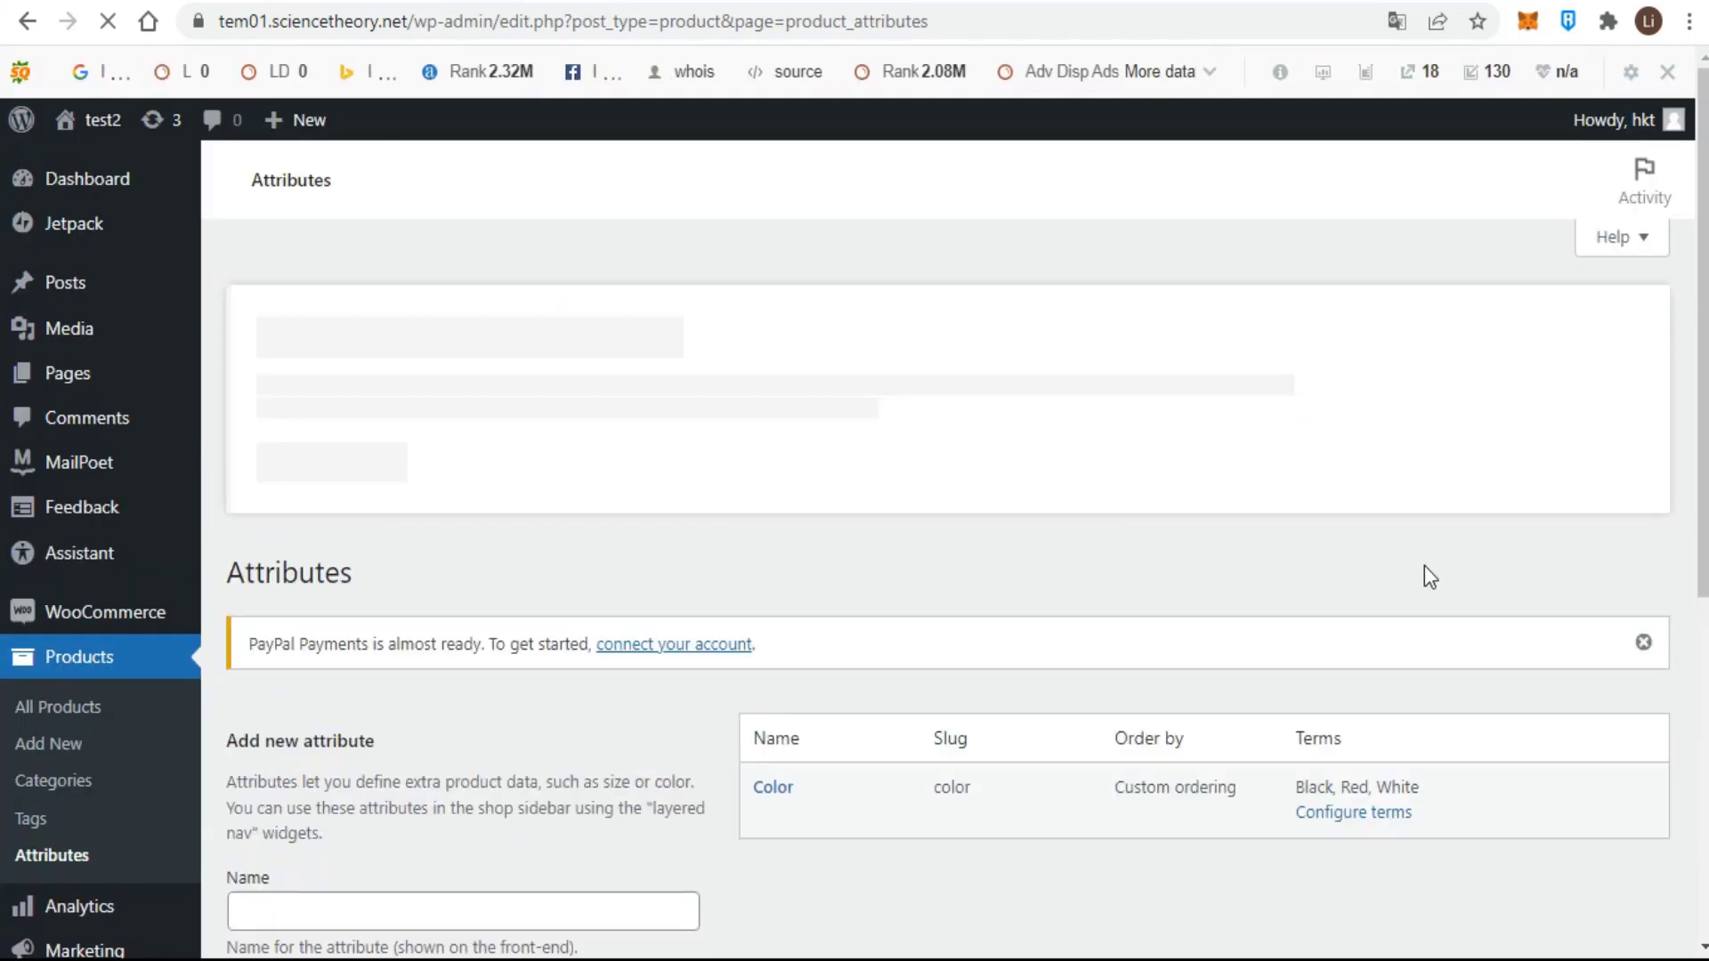
scroll(1273, 668, "down", 4)
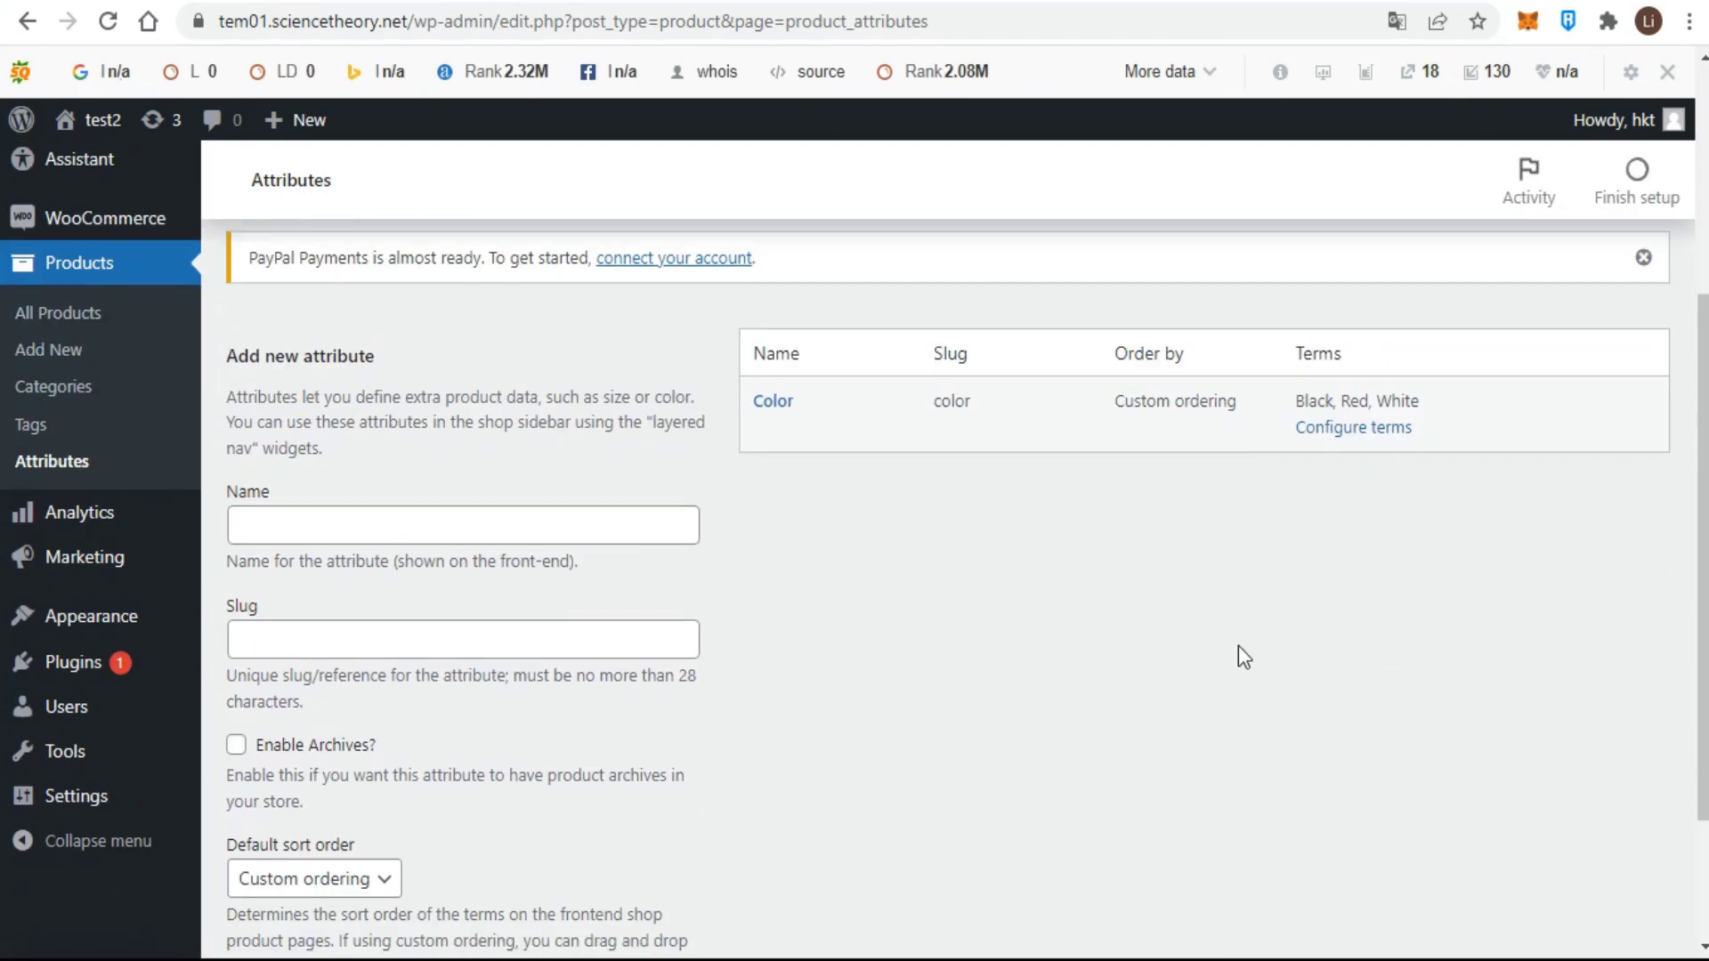
Add a second product attribute named Shoe size
left_click(365, 529)
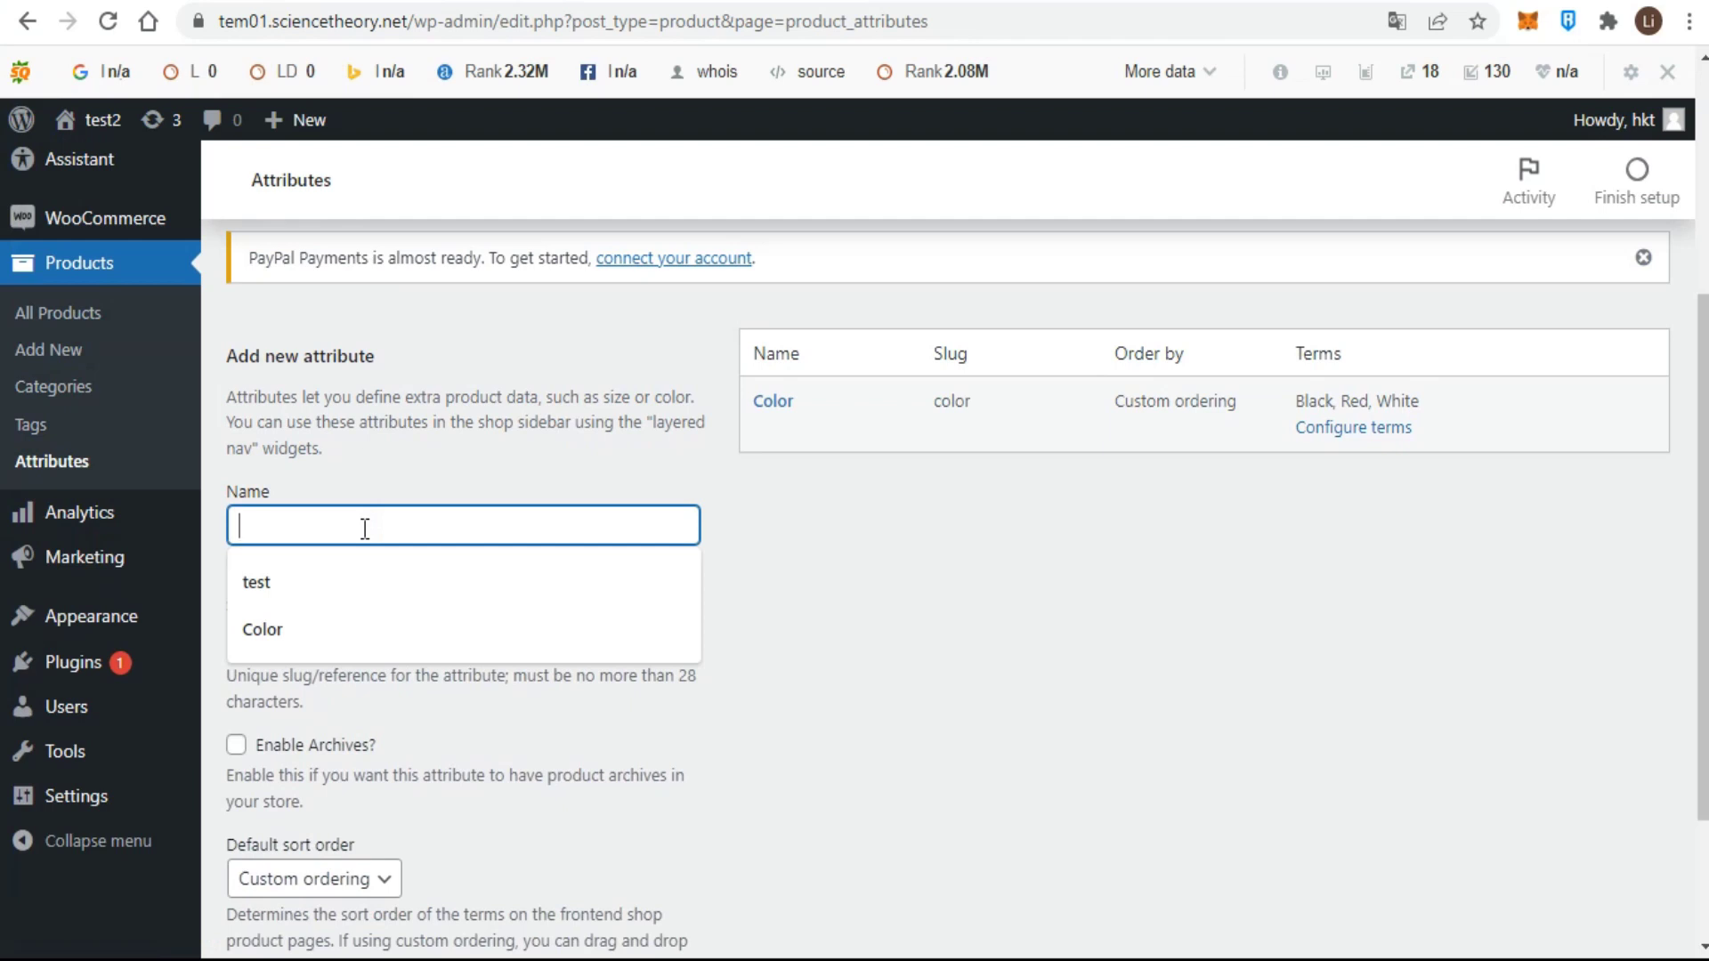
type("s")
right_click(362, 529)
key("Escape")
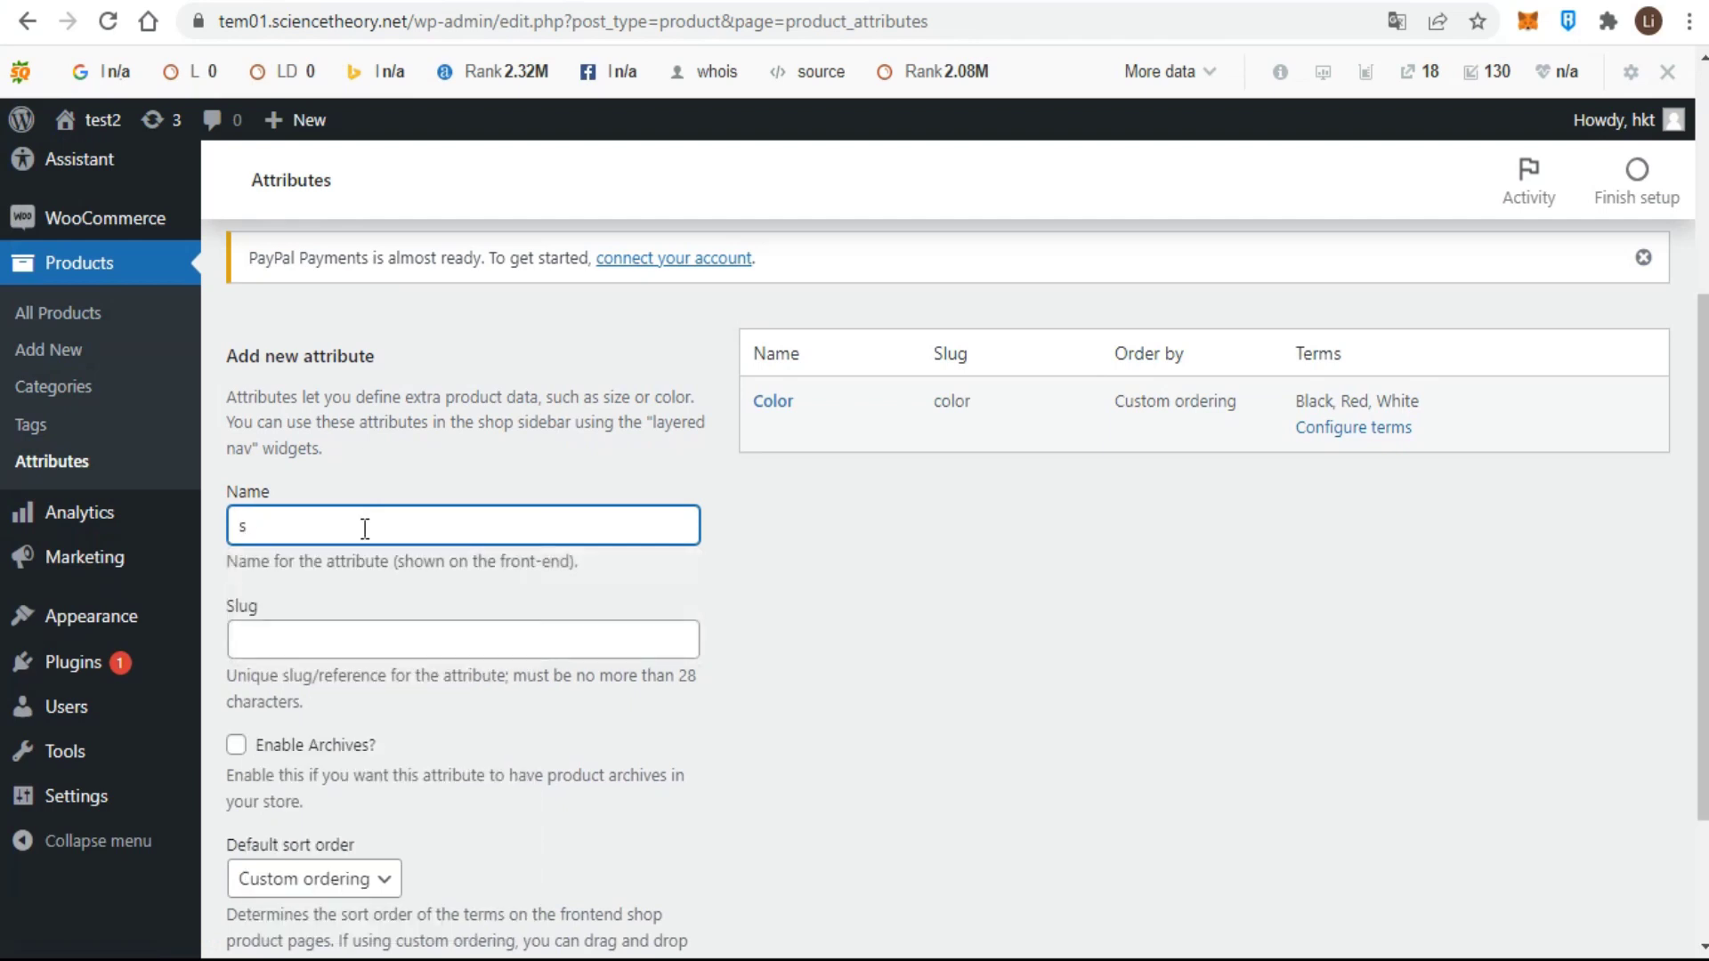
type("ho")
key("BackSpace")
key("BackSpace")
key("BackSpace")
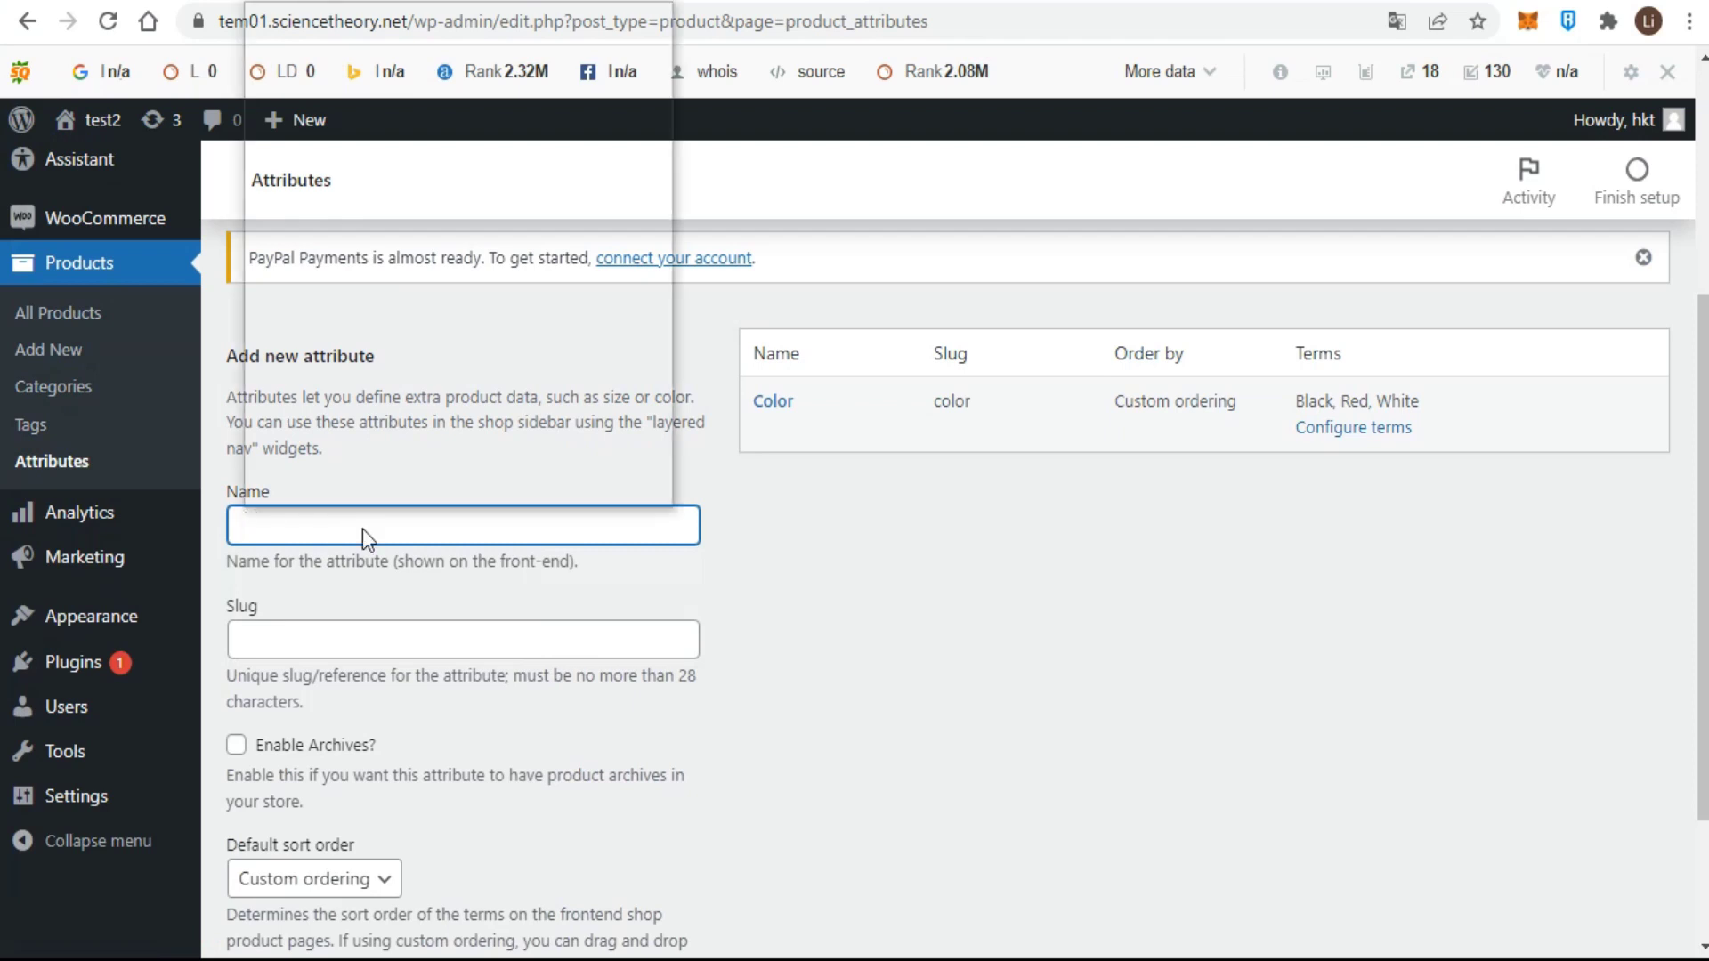
type("Shoe")
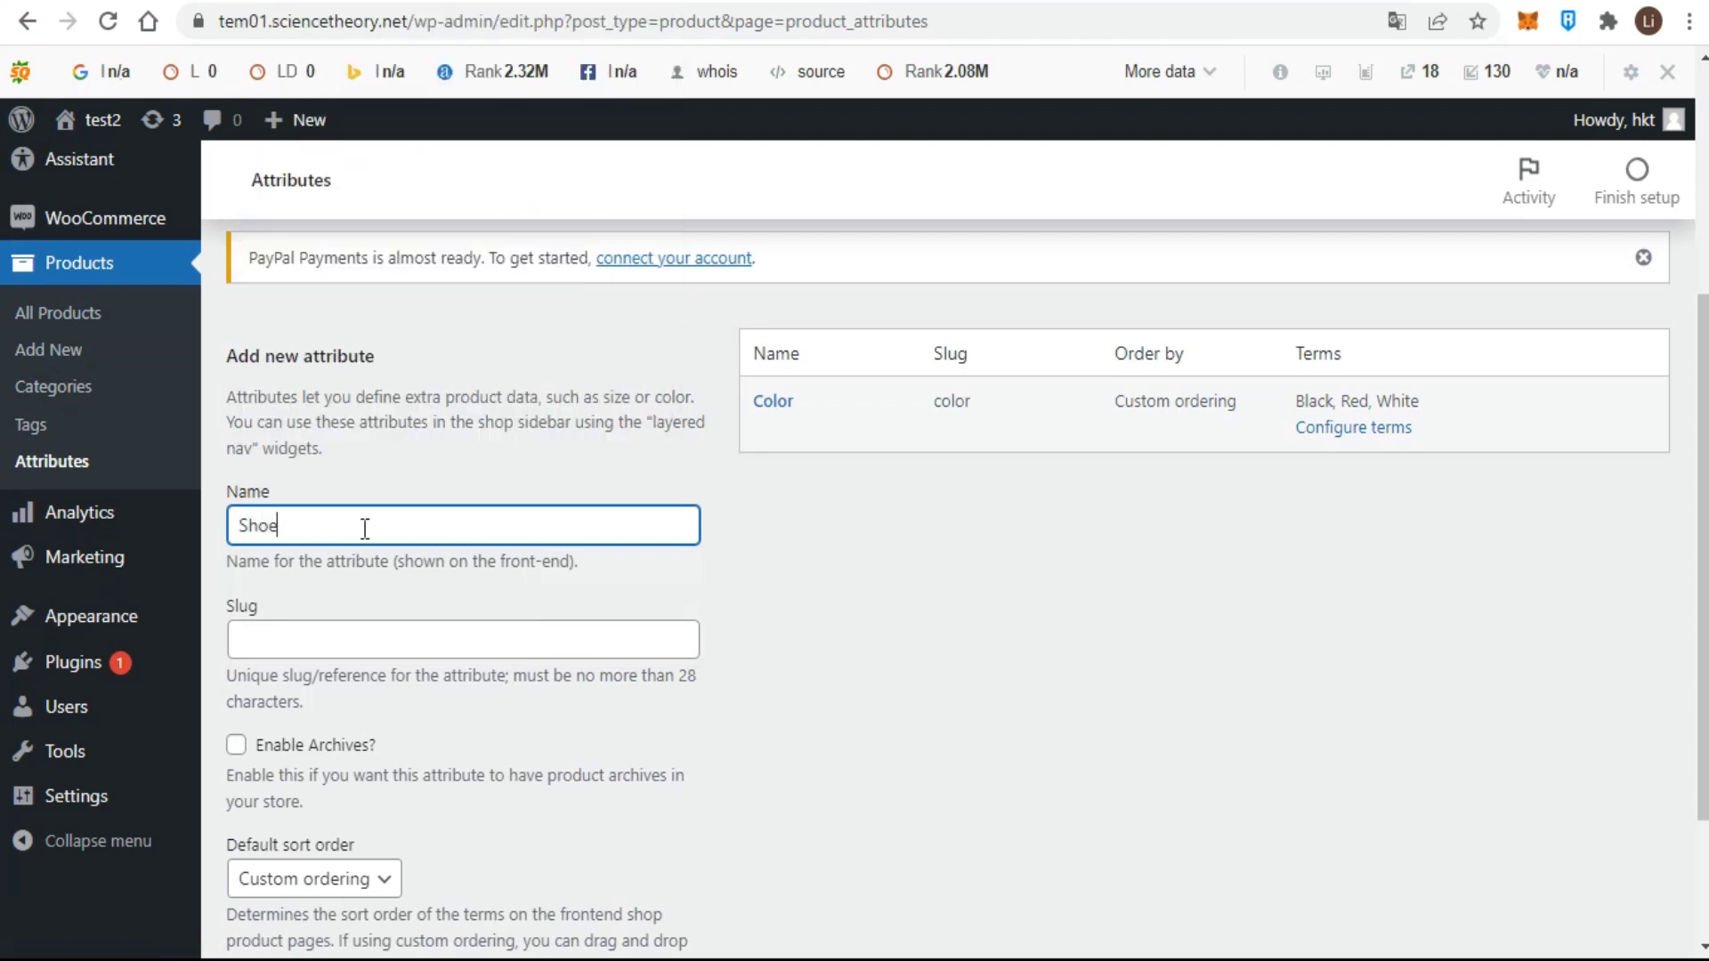
type(" size")
scroll(435, 667, "down", 2)
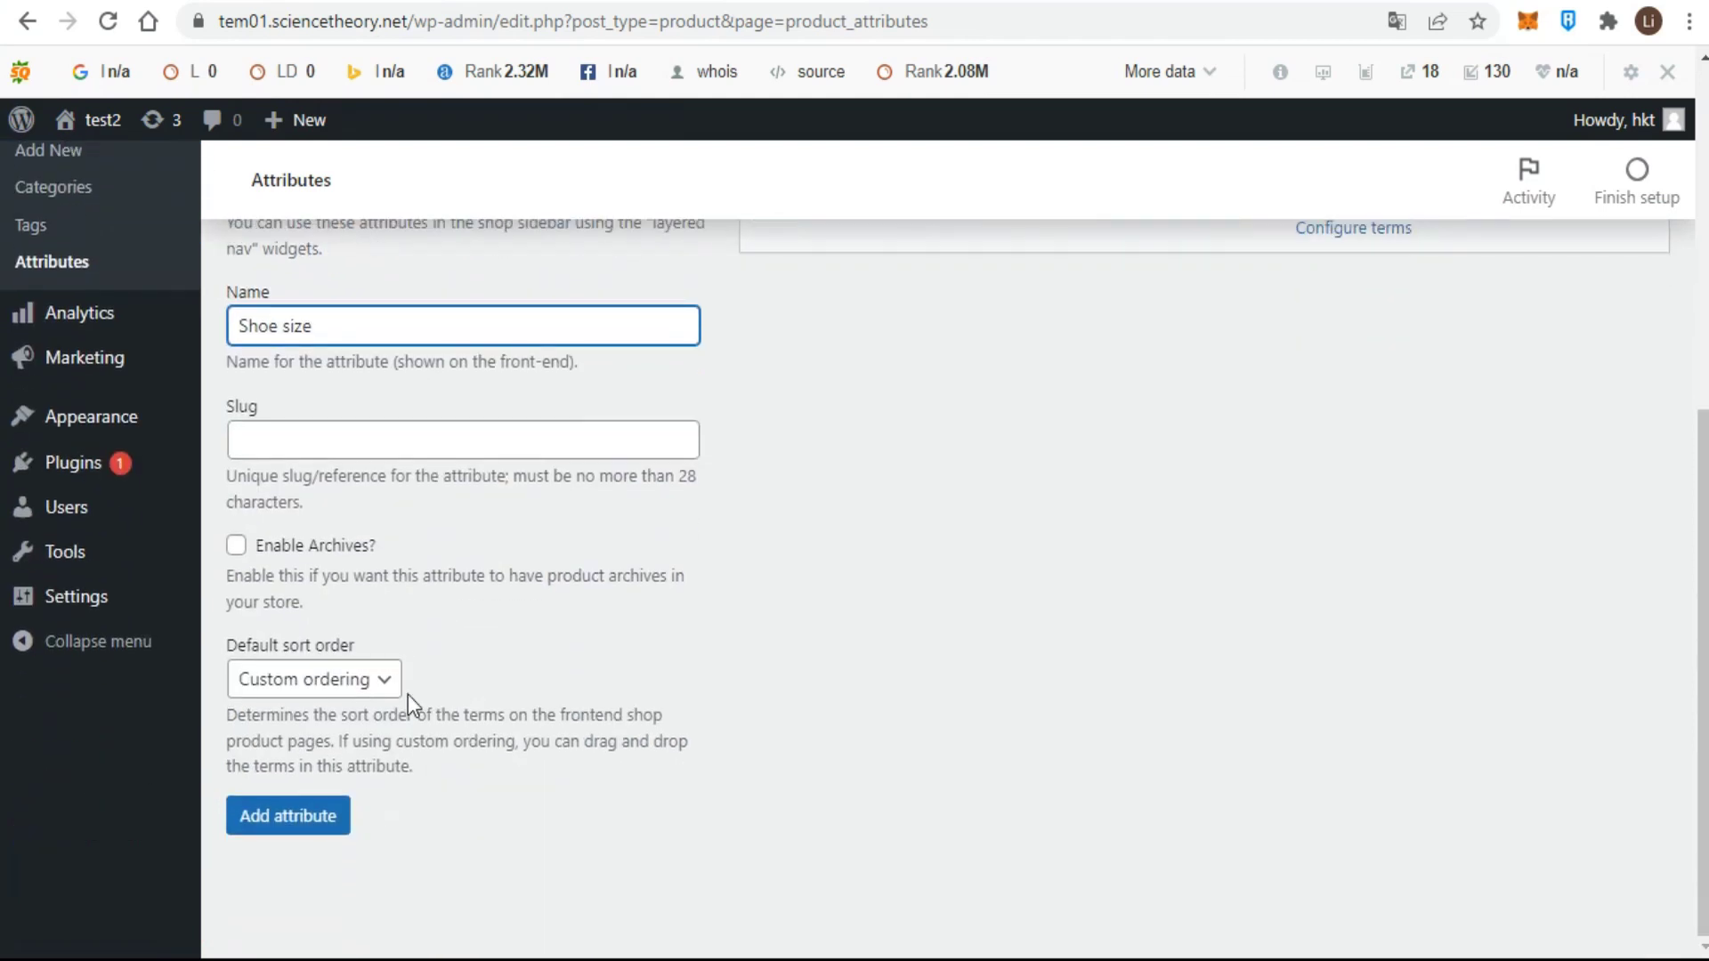
left_click(285, 828)
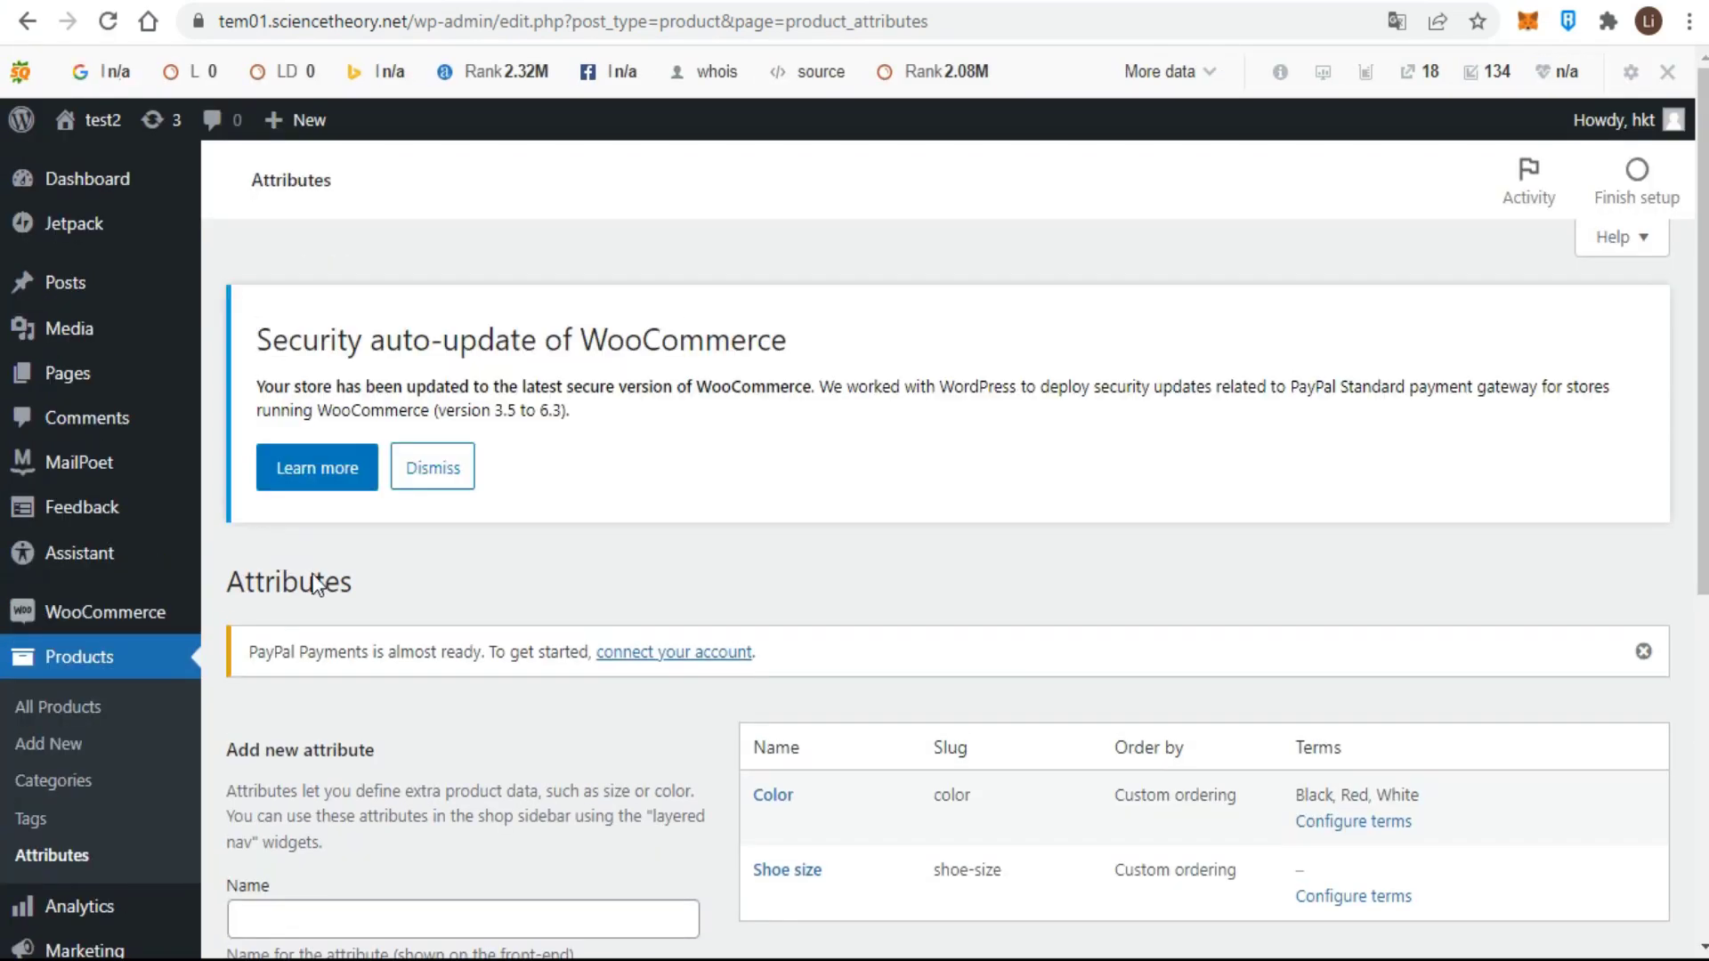
Open the terms configuration of the Shoe size attribute and add the term 6(36)
left_click(1355, 898)
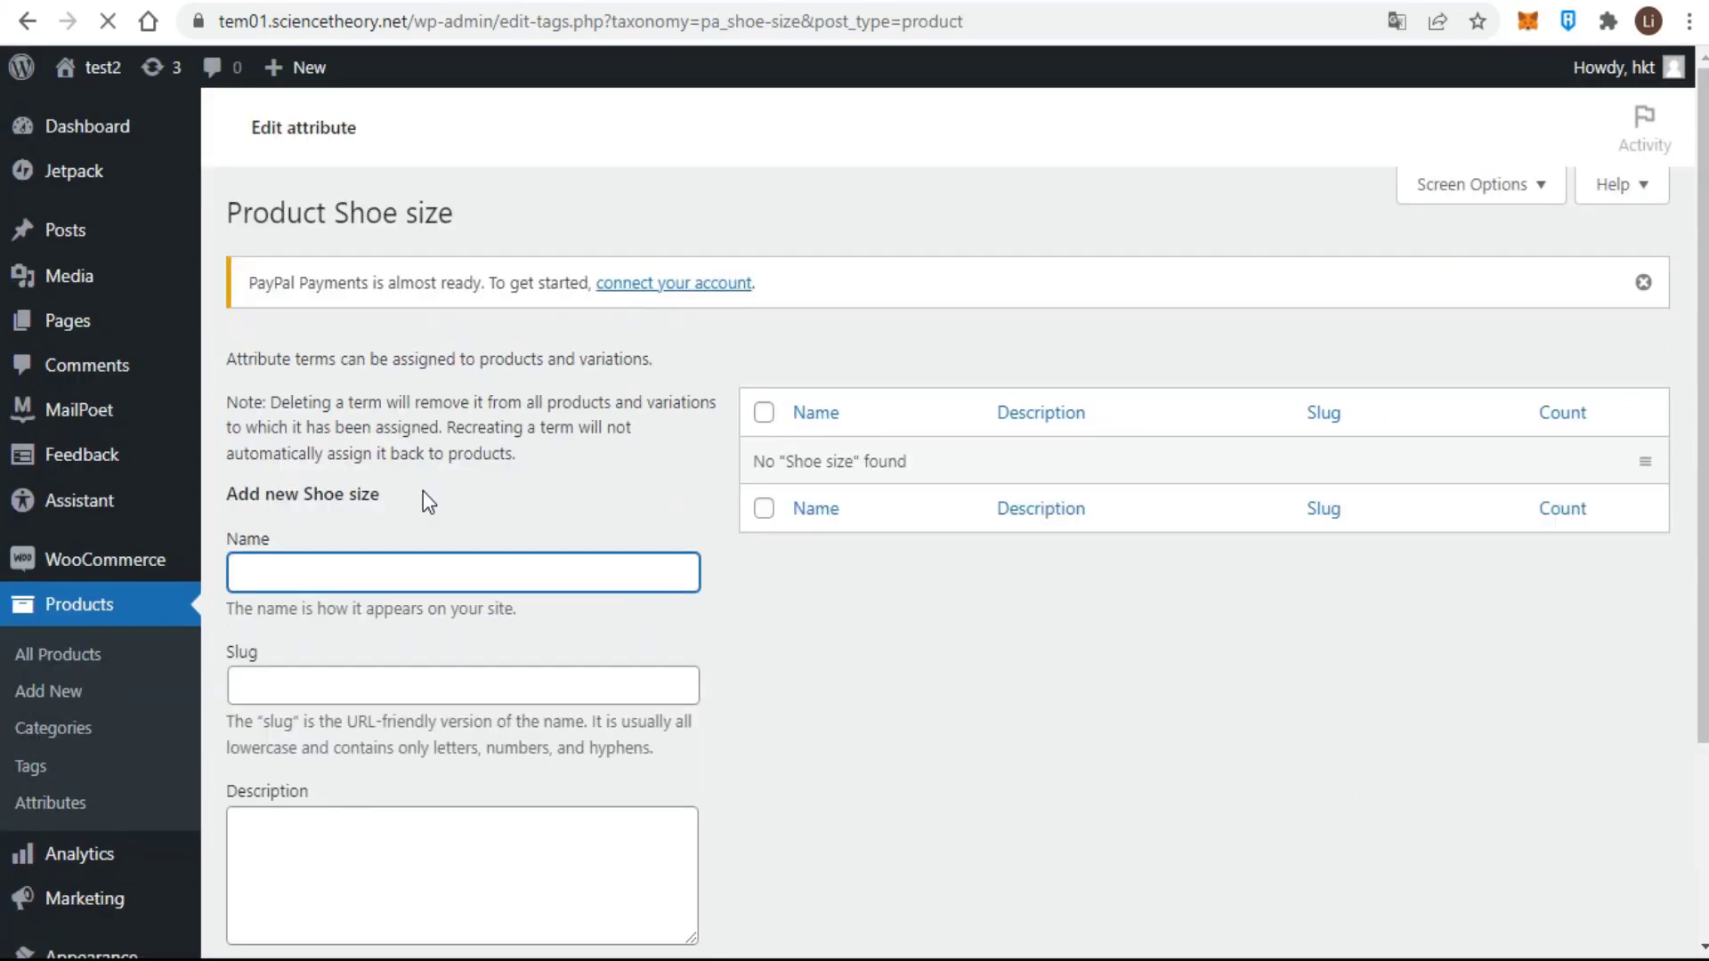
type("6")
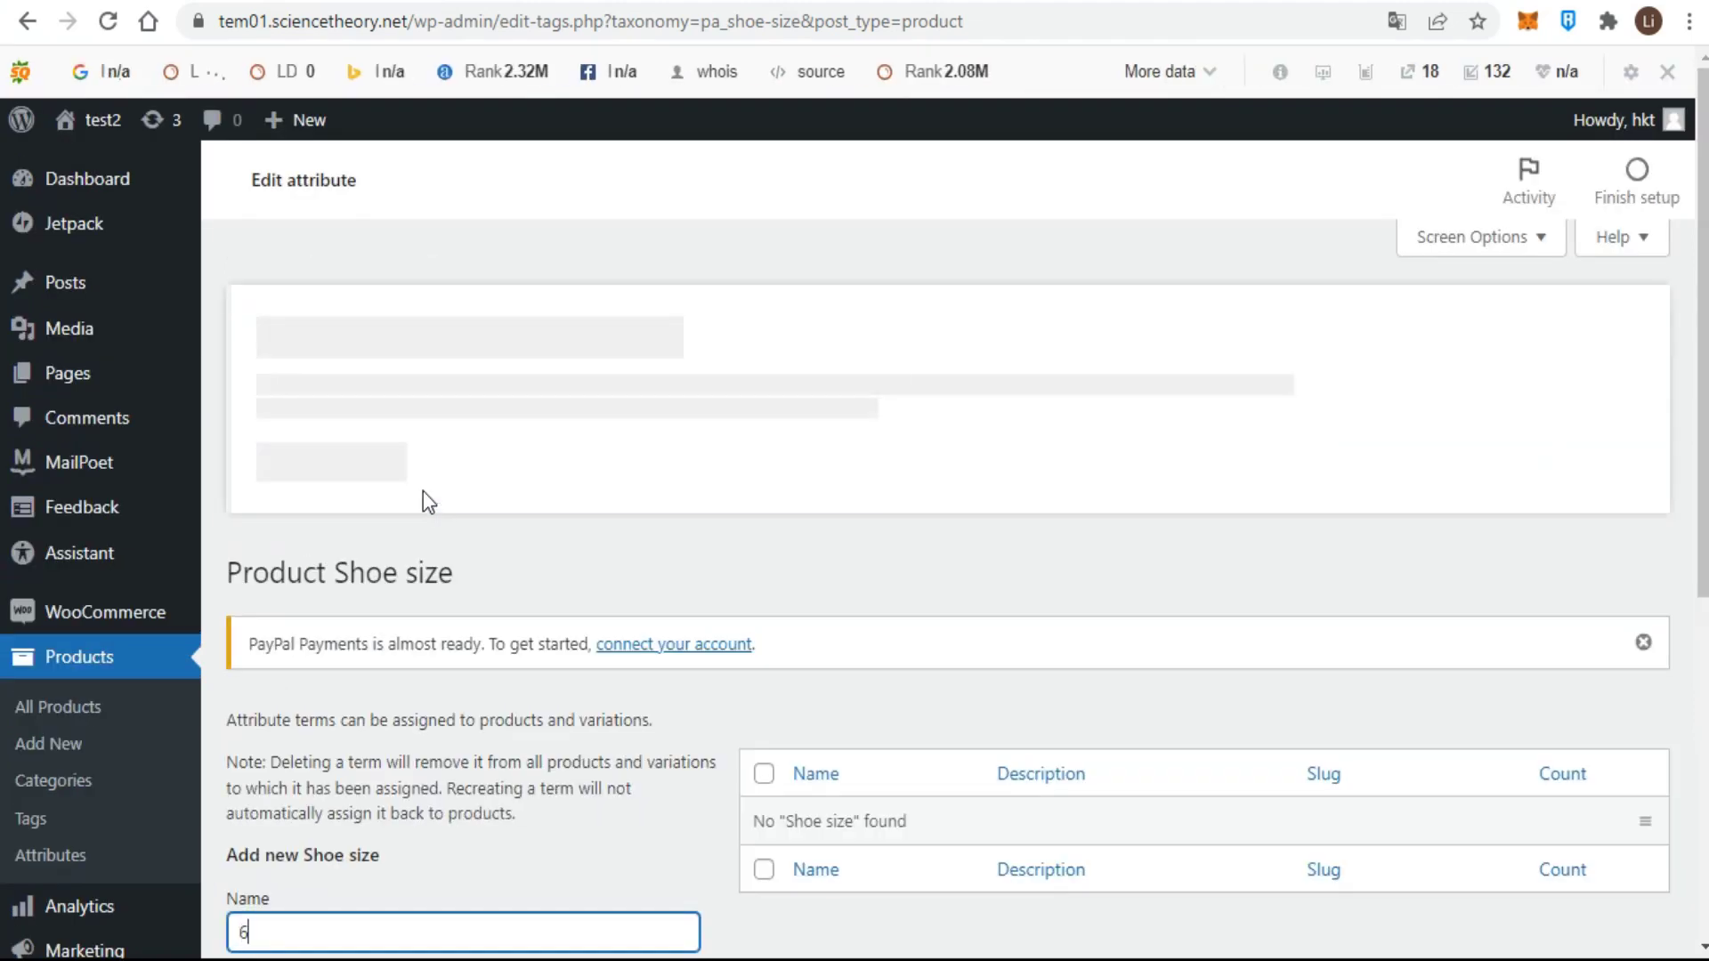
type("(36)")
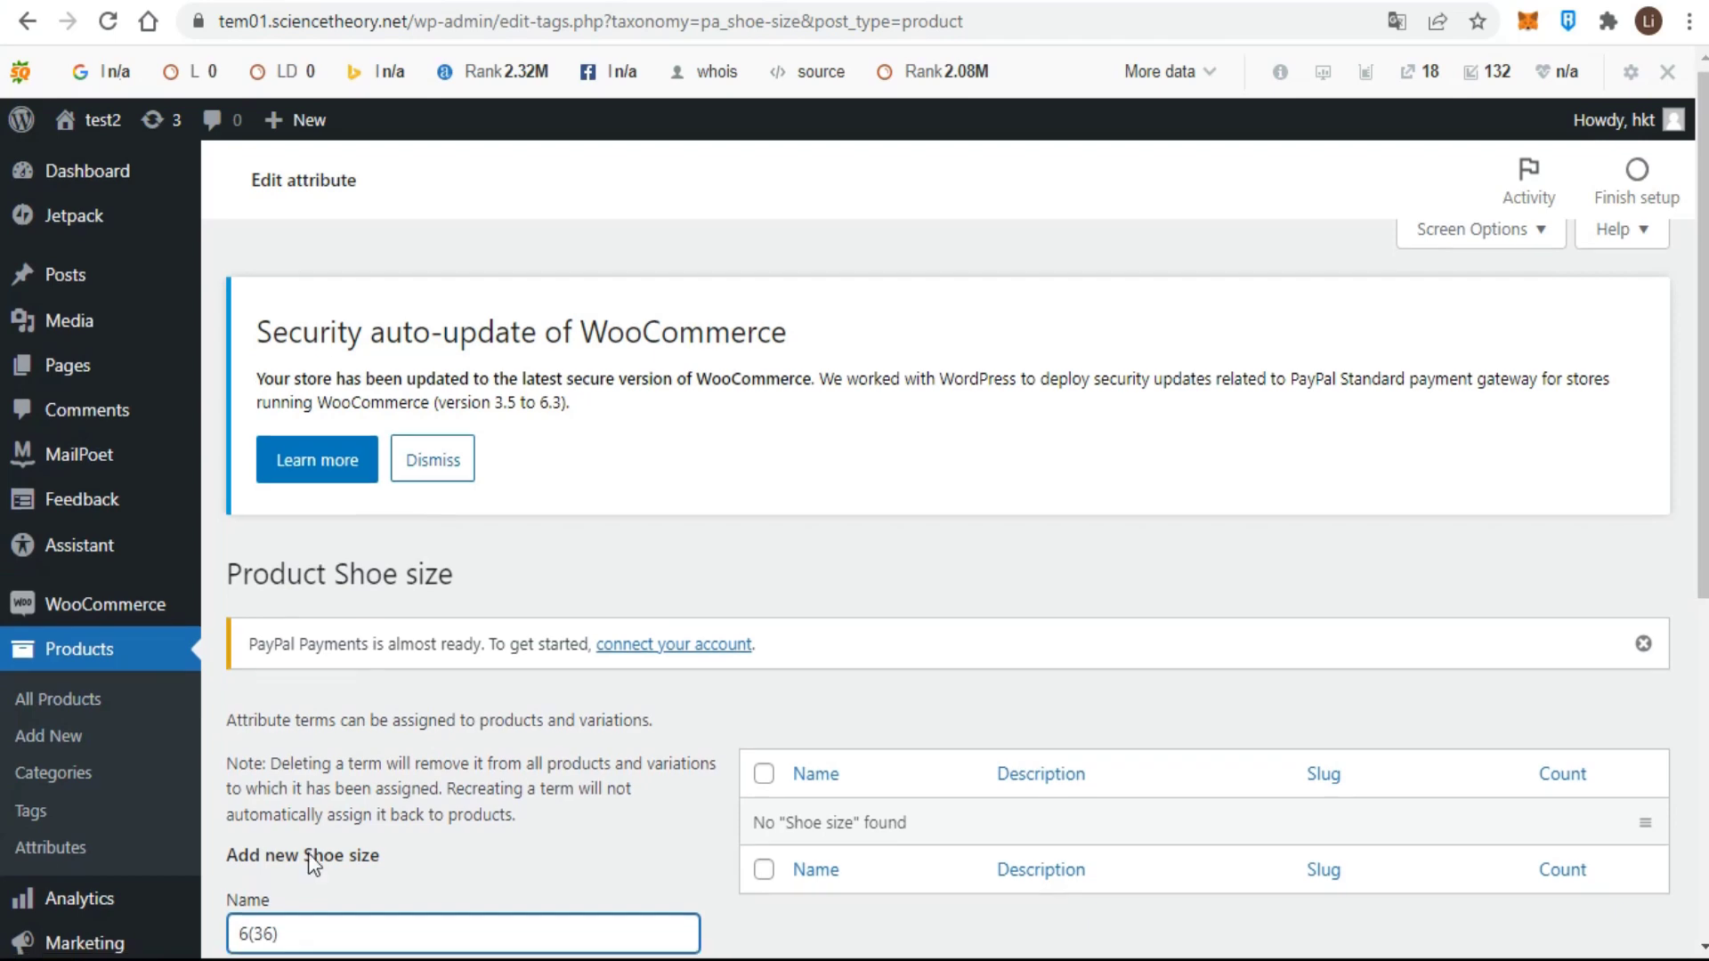
scroll(308, 853, "down", 5)
left_click(308, 884)
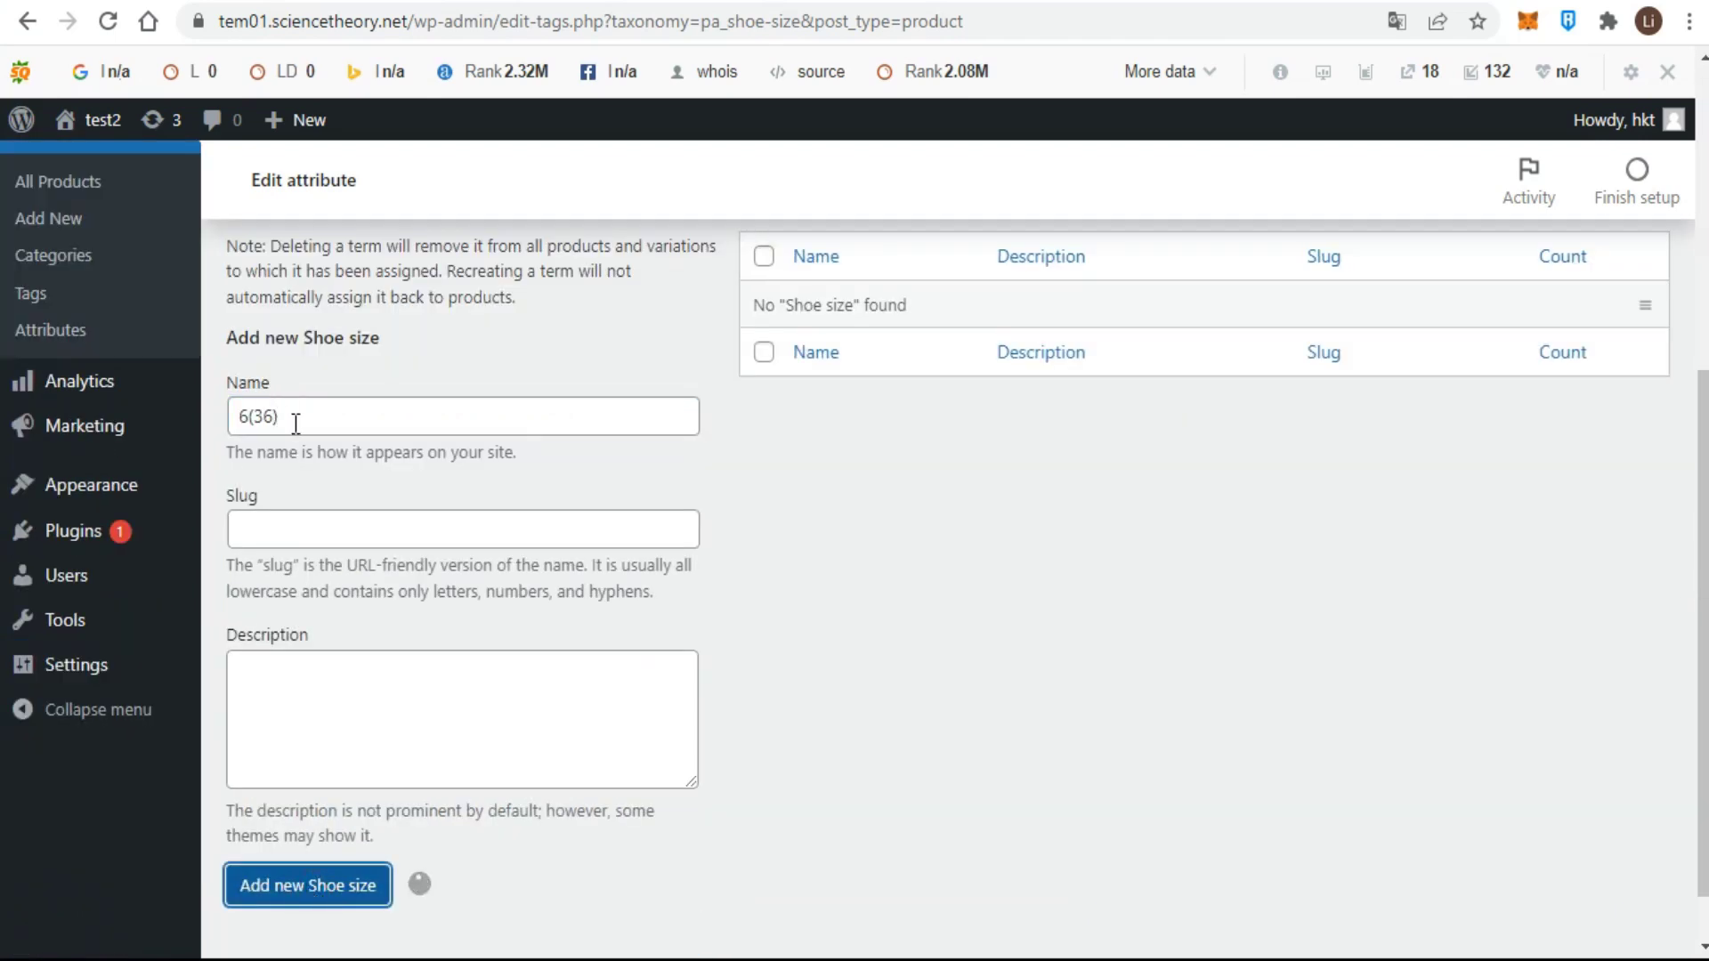
Add the term 7(37) to the Shoe size attribute
left_click(284, 488)
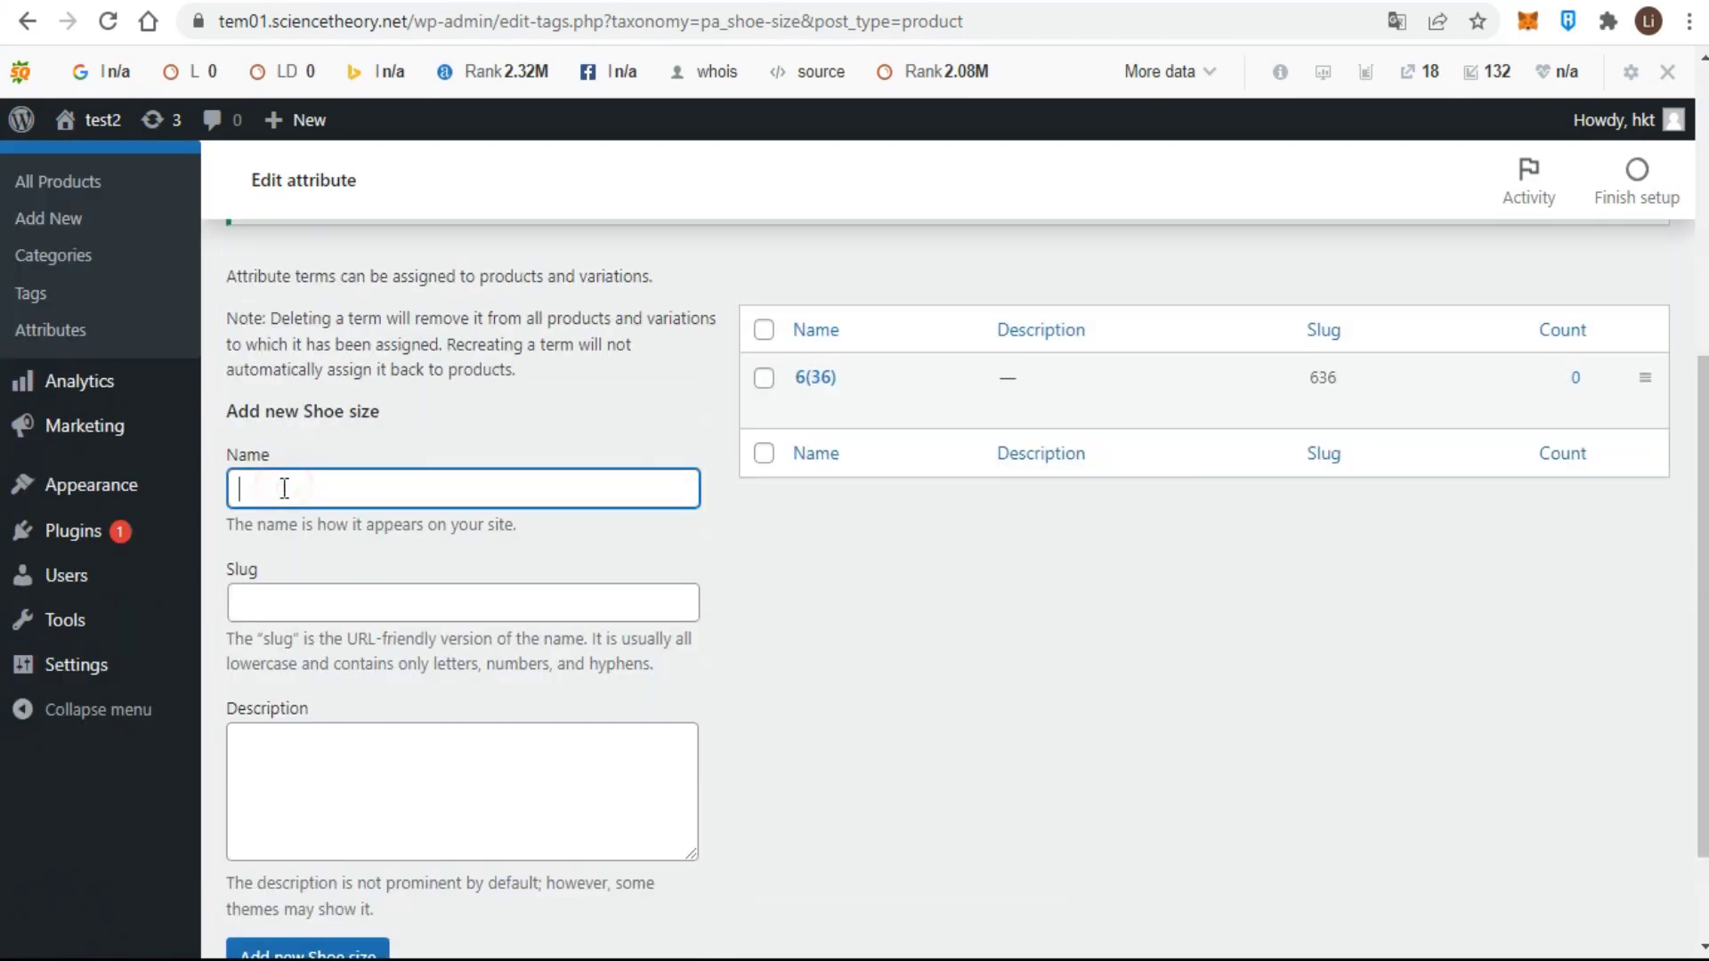
type("7(37")
key("BackSpace")
key("BackSpace")
type("37)")
scroll(389, 801, "down", 2)
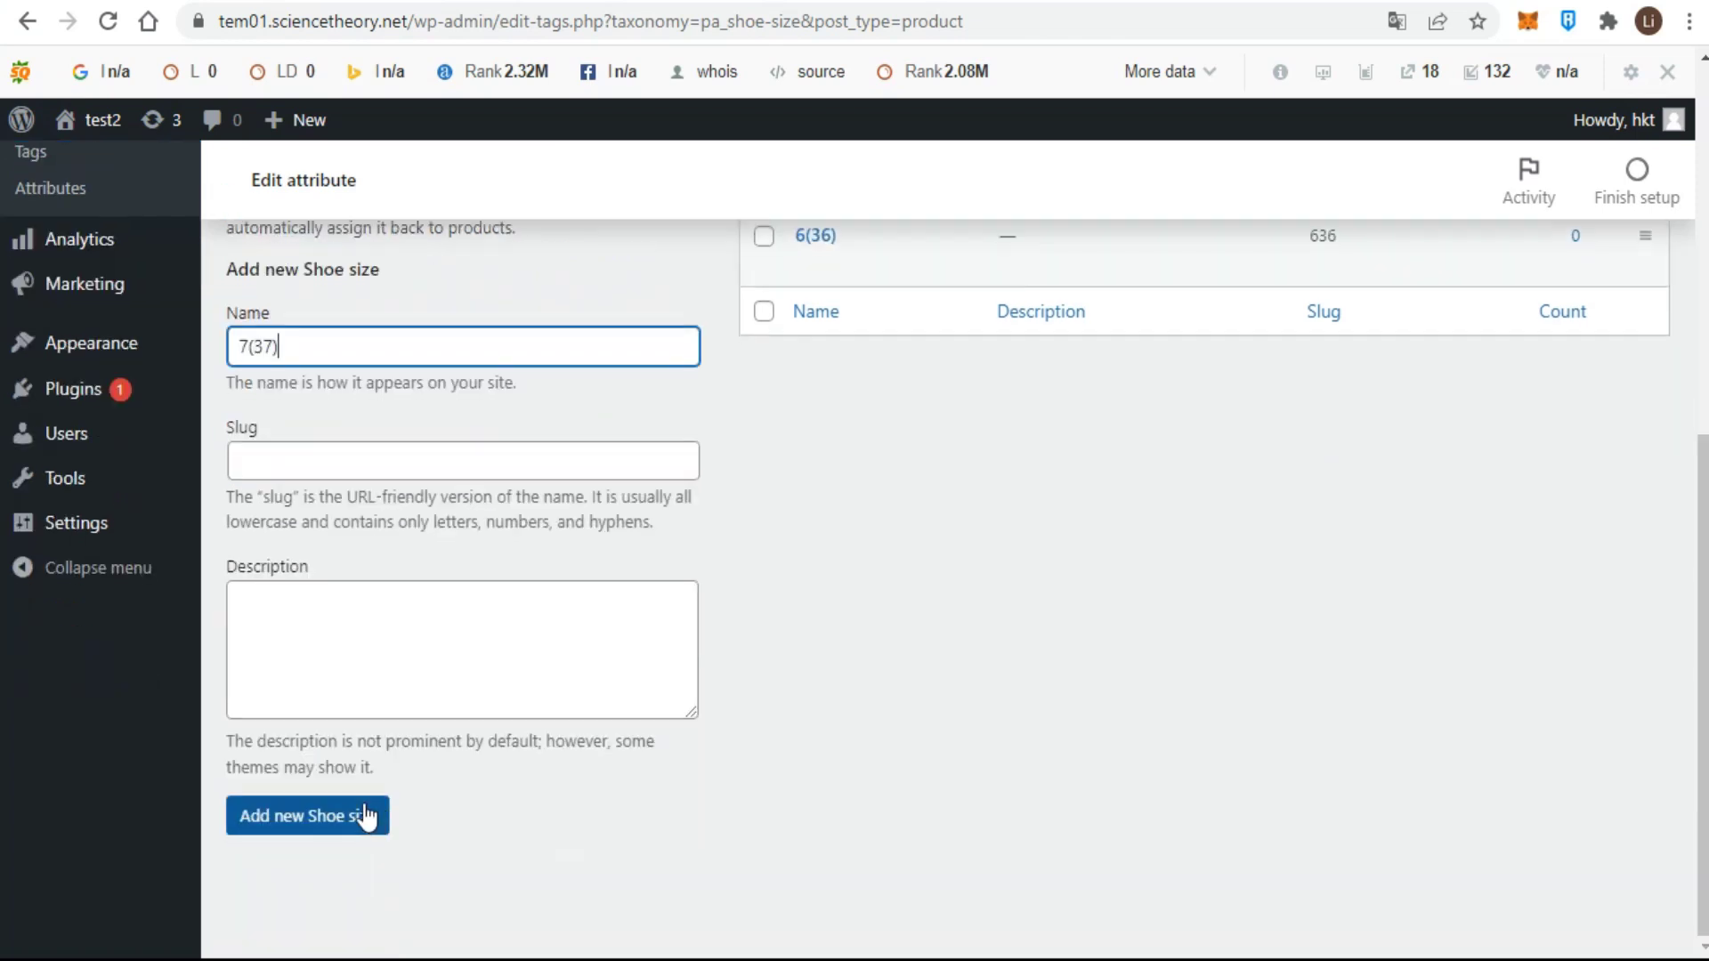
left_click(343, 816)
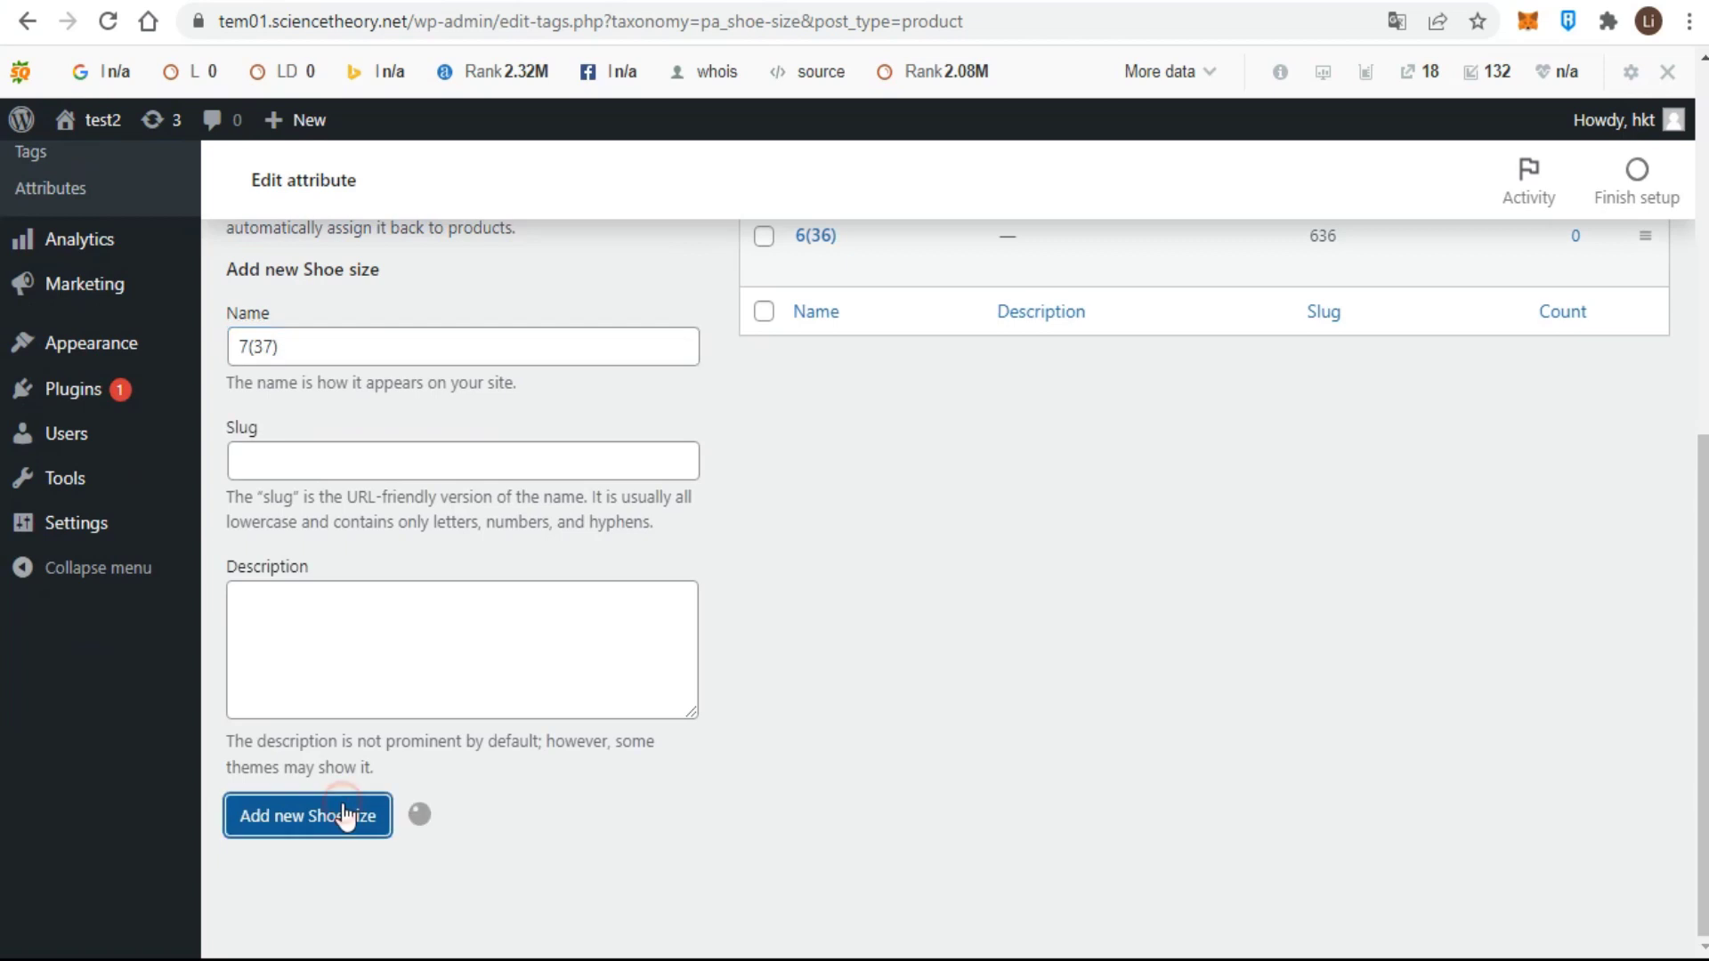
Add the term 8(38) to the Shoe size attribute
left_click(319, 348)
type("8")
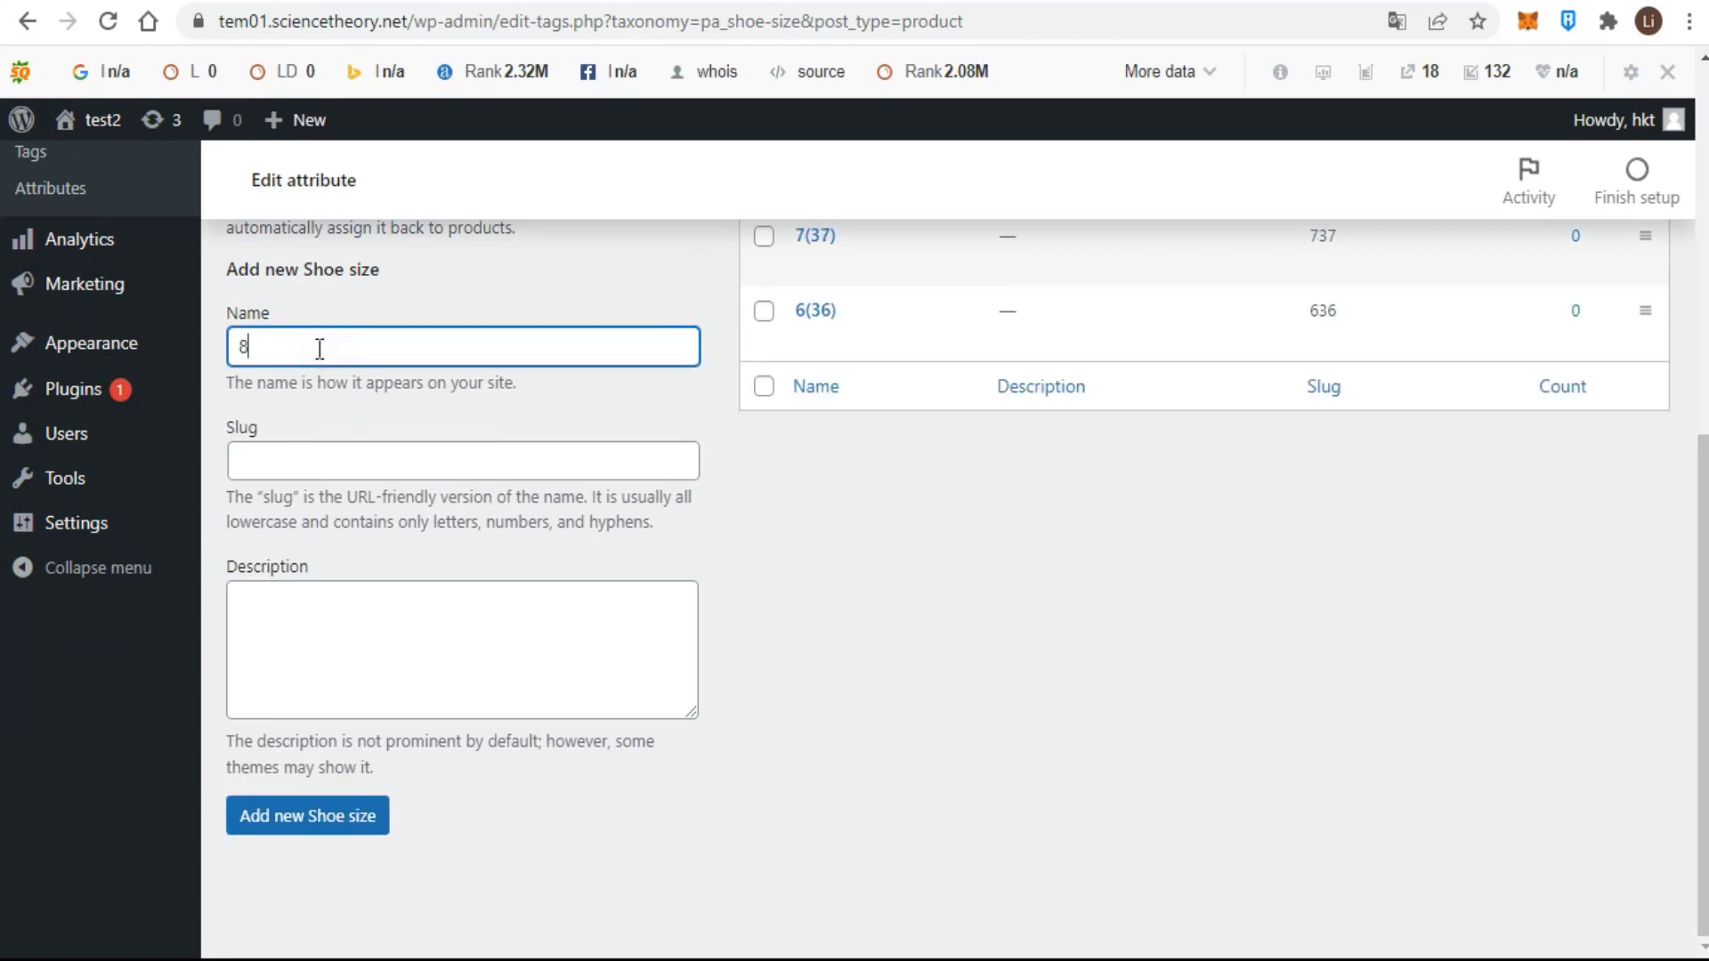
type("(38)")
left_click(355, 832)
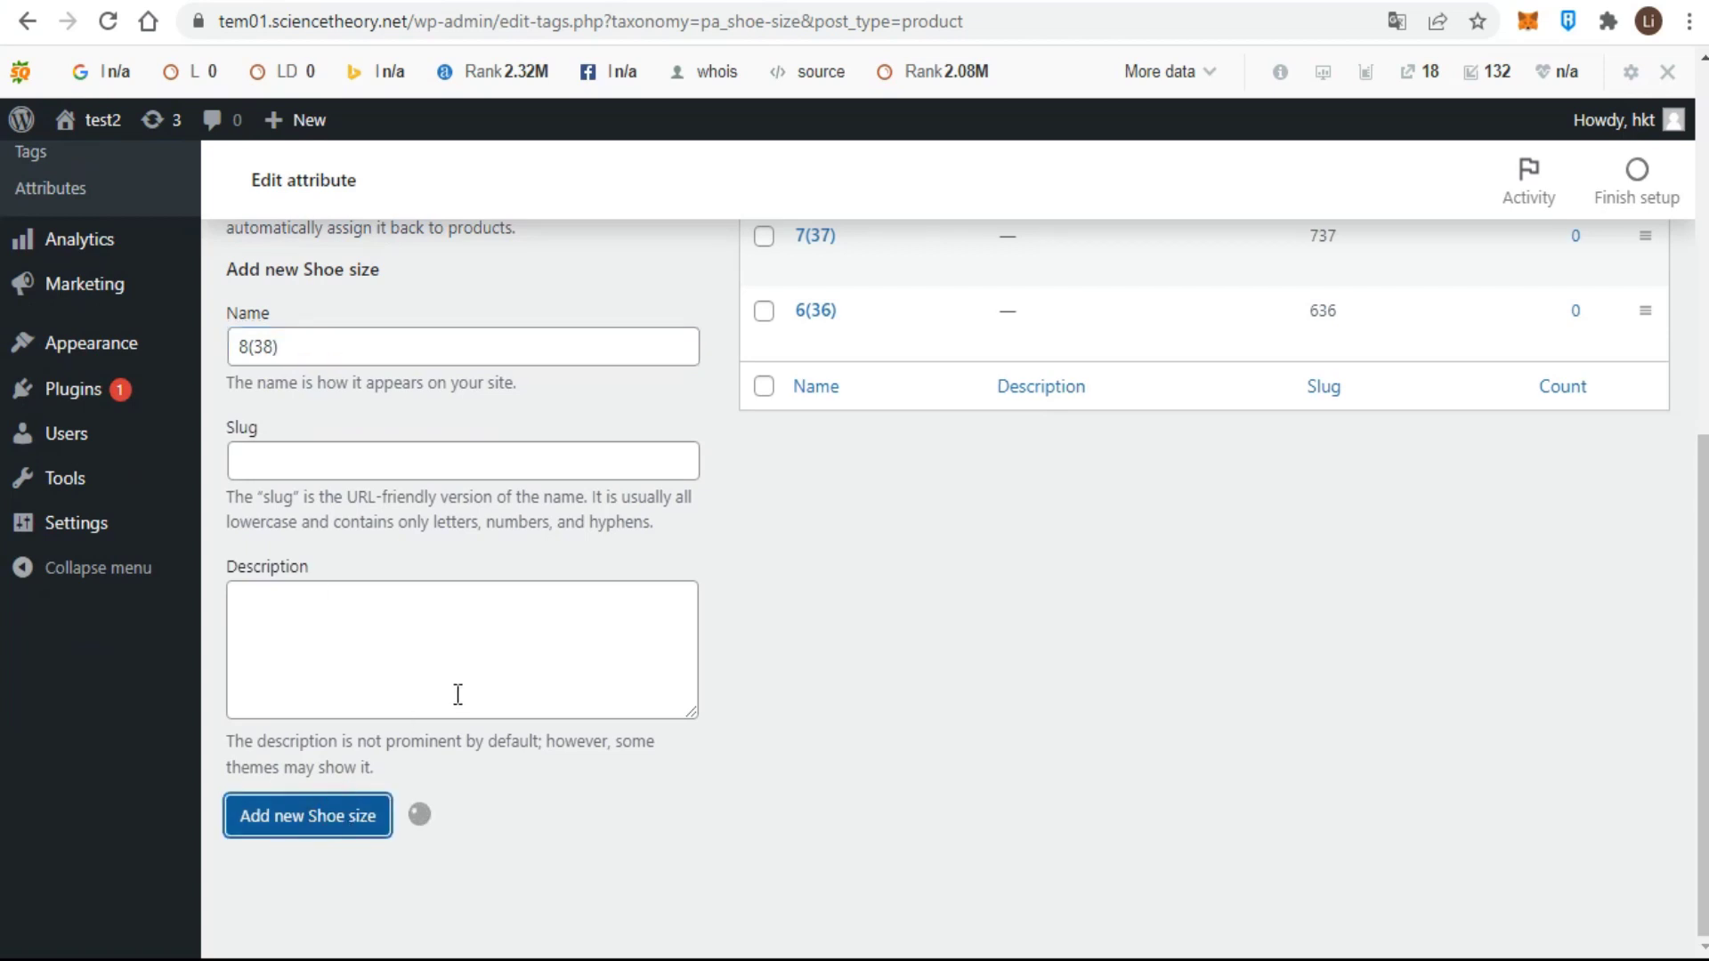
Add the term 9(39) to the Shoe size attribute
left_click(320, 350)
type("9")
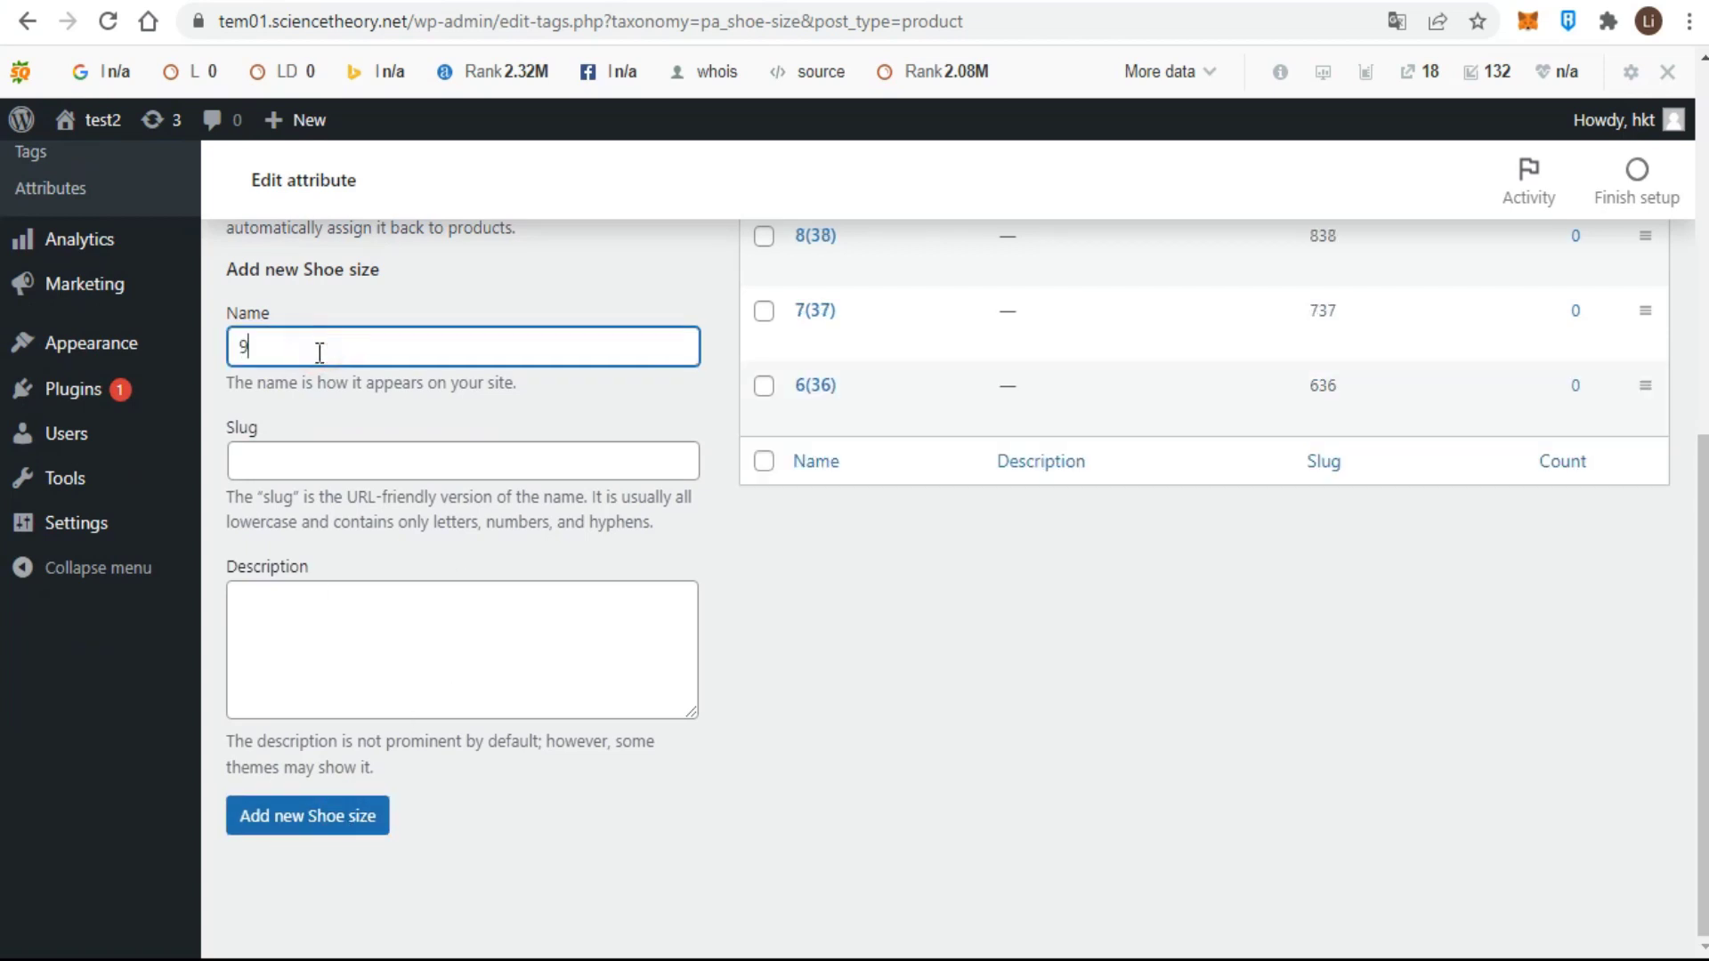
type("(39)")
left_click(322, 832)
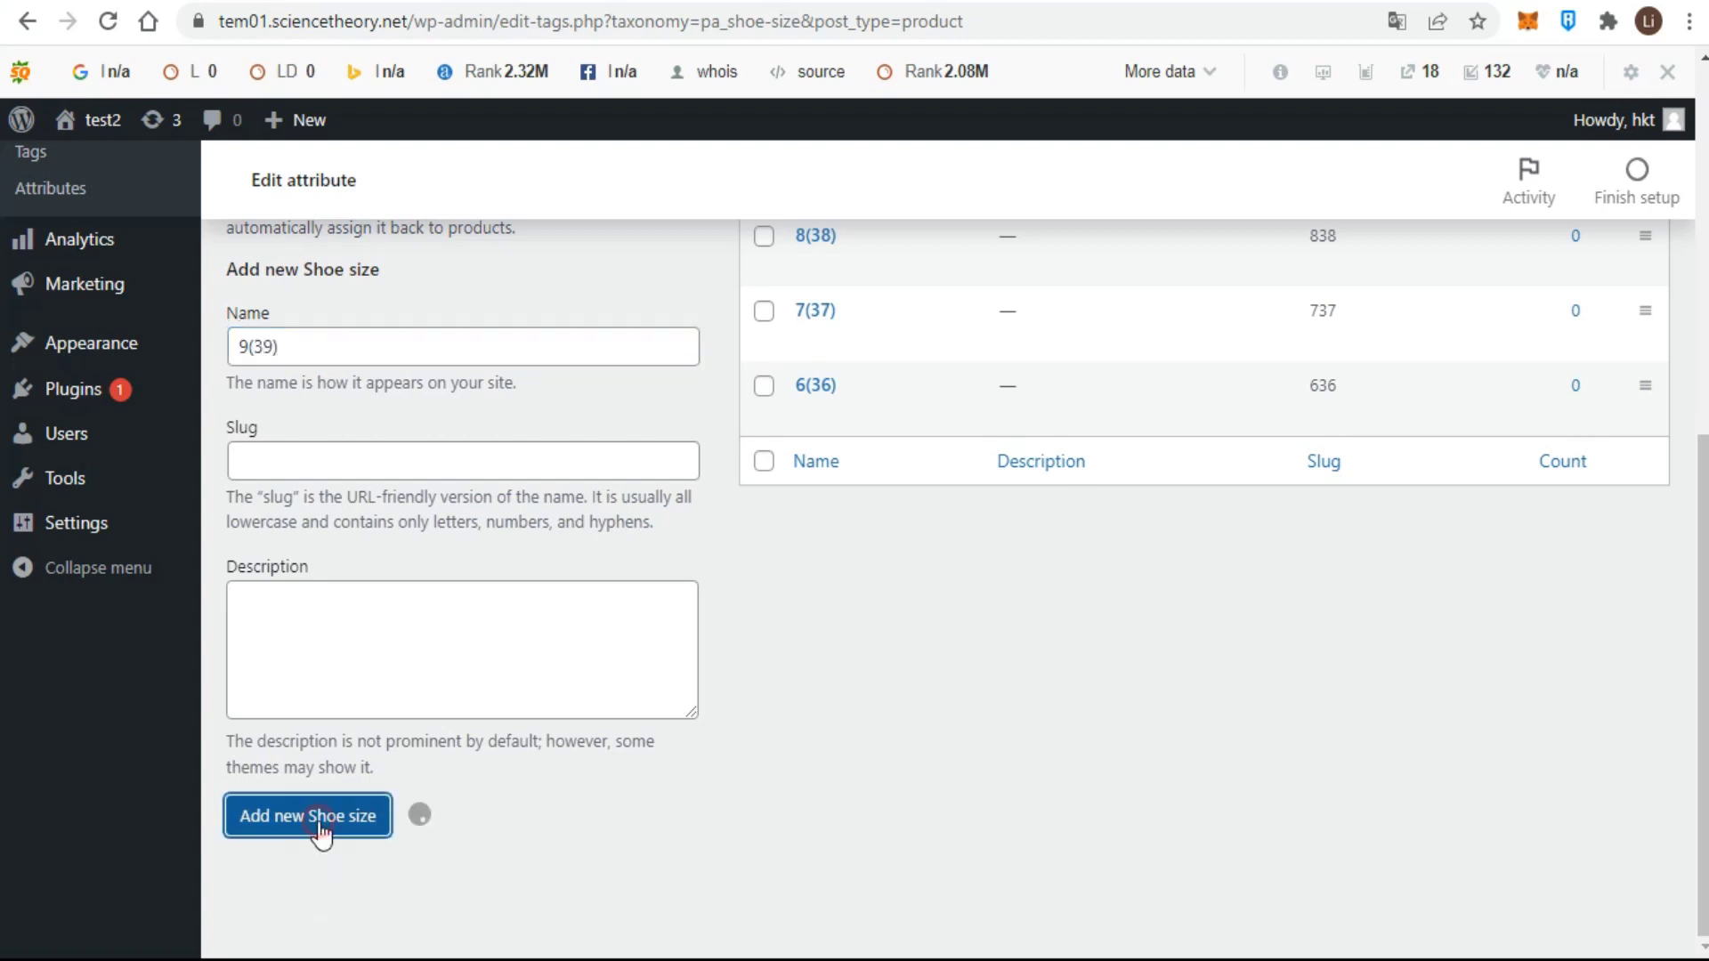
Add the term 10(40) to the Shoe size attribute and return to the product attributes list
left_click(316, 346)
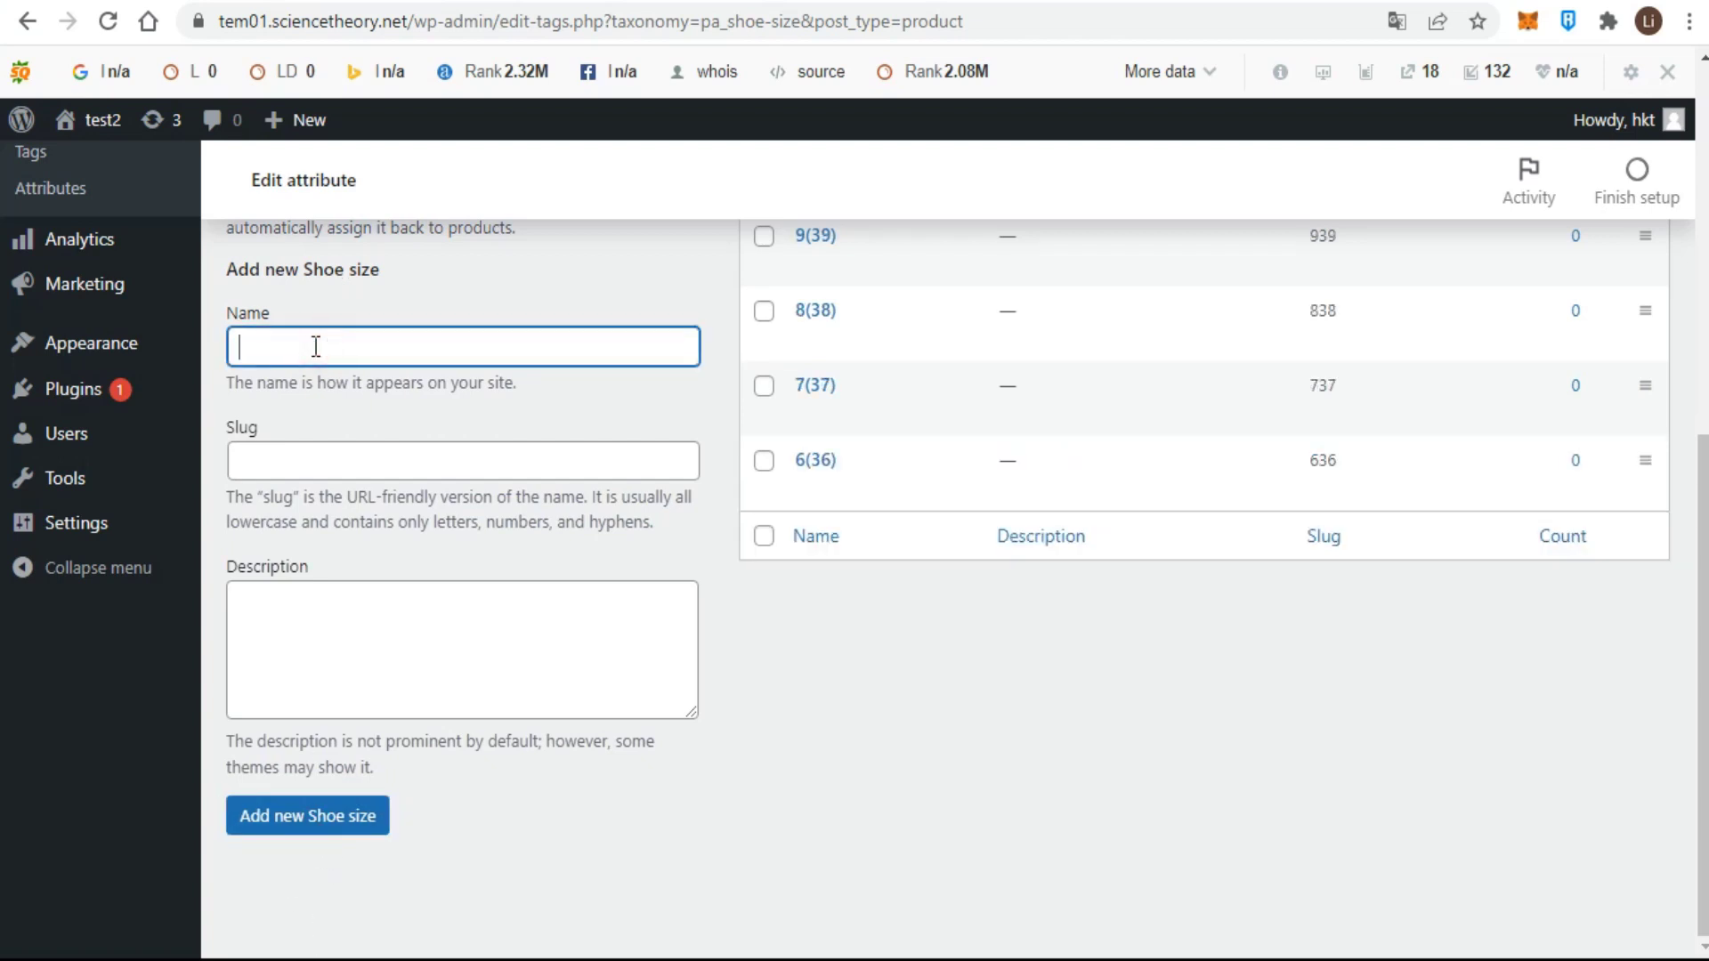
type("10(40)")
left_click(320, 815)
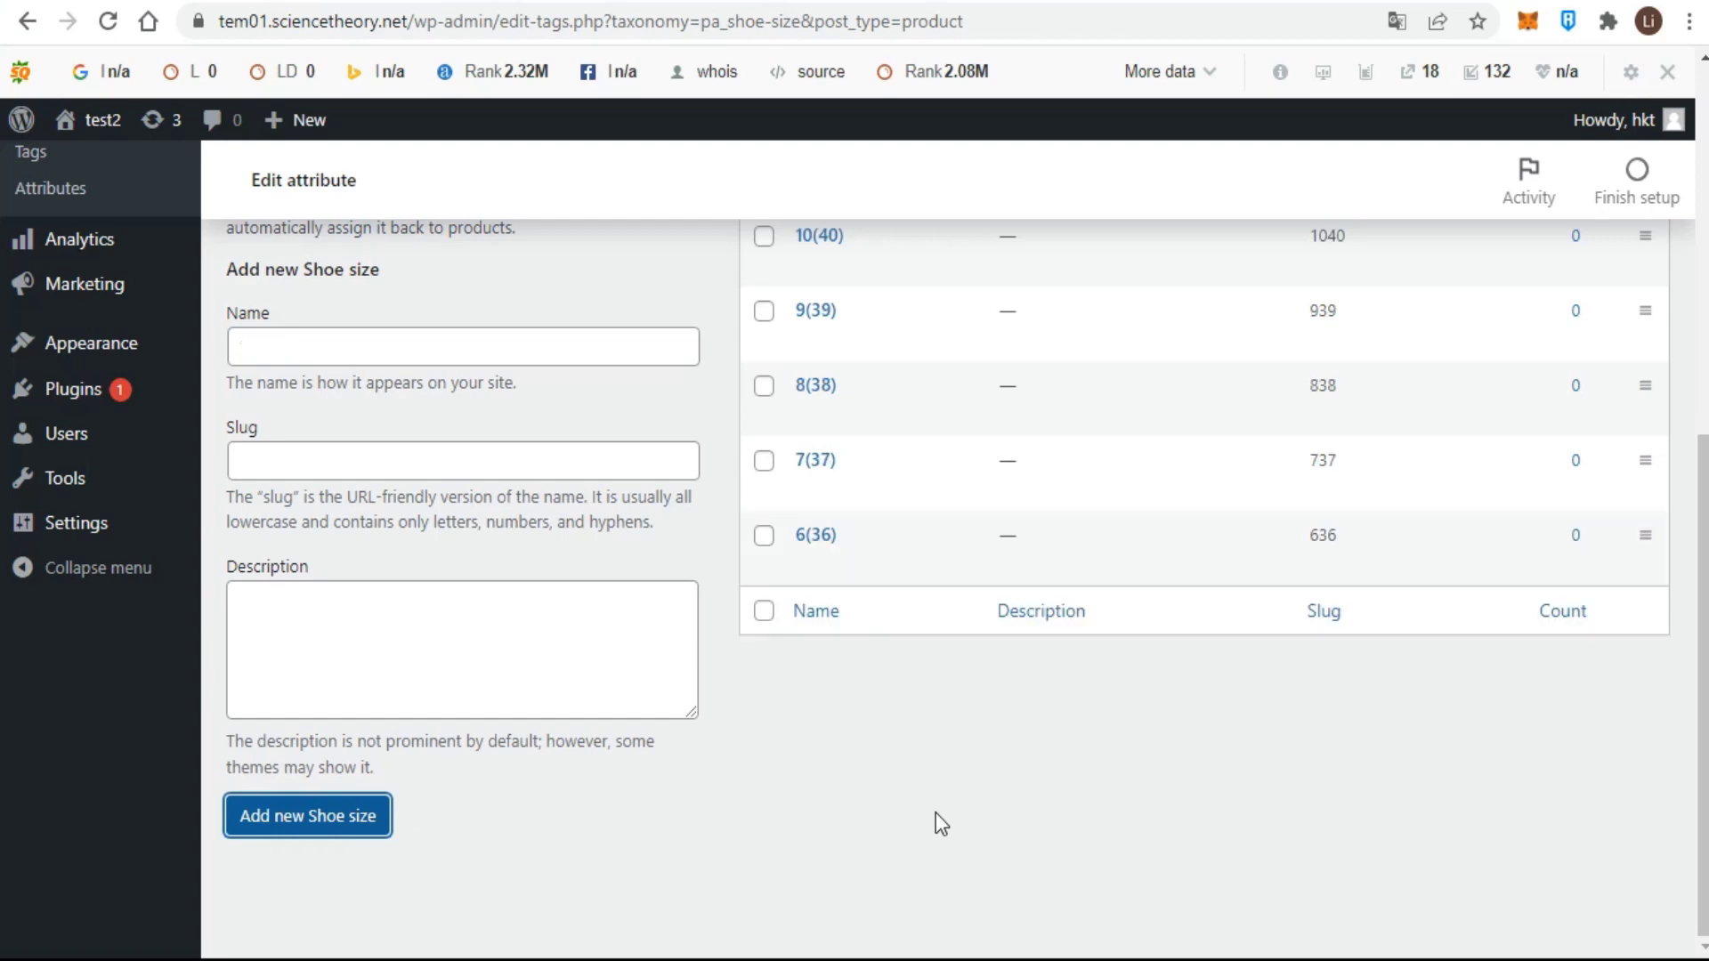
scroll(57, 414, "up", 3)
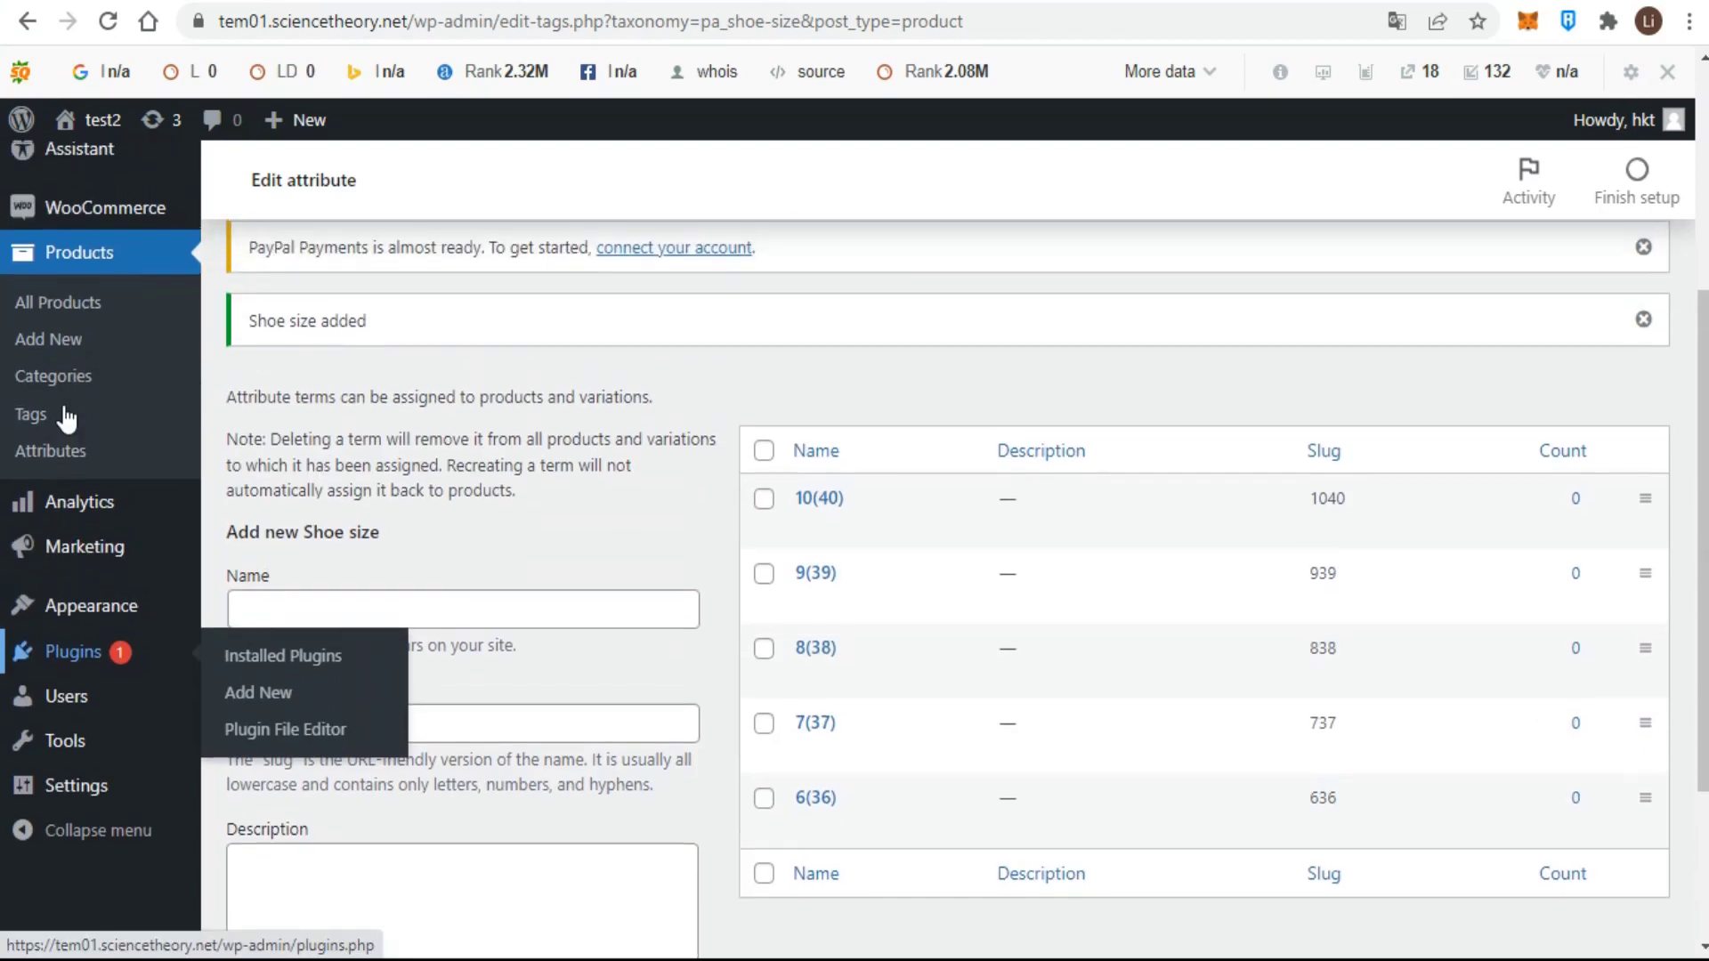
left_click(53, 451)
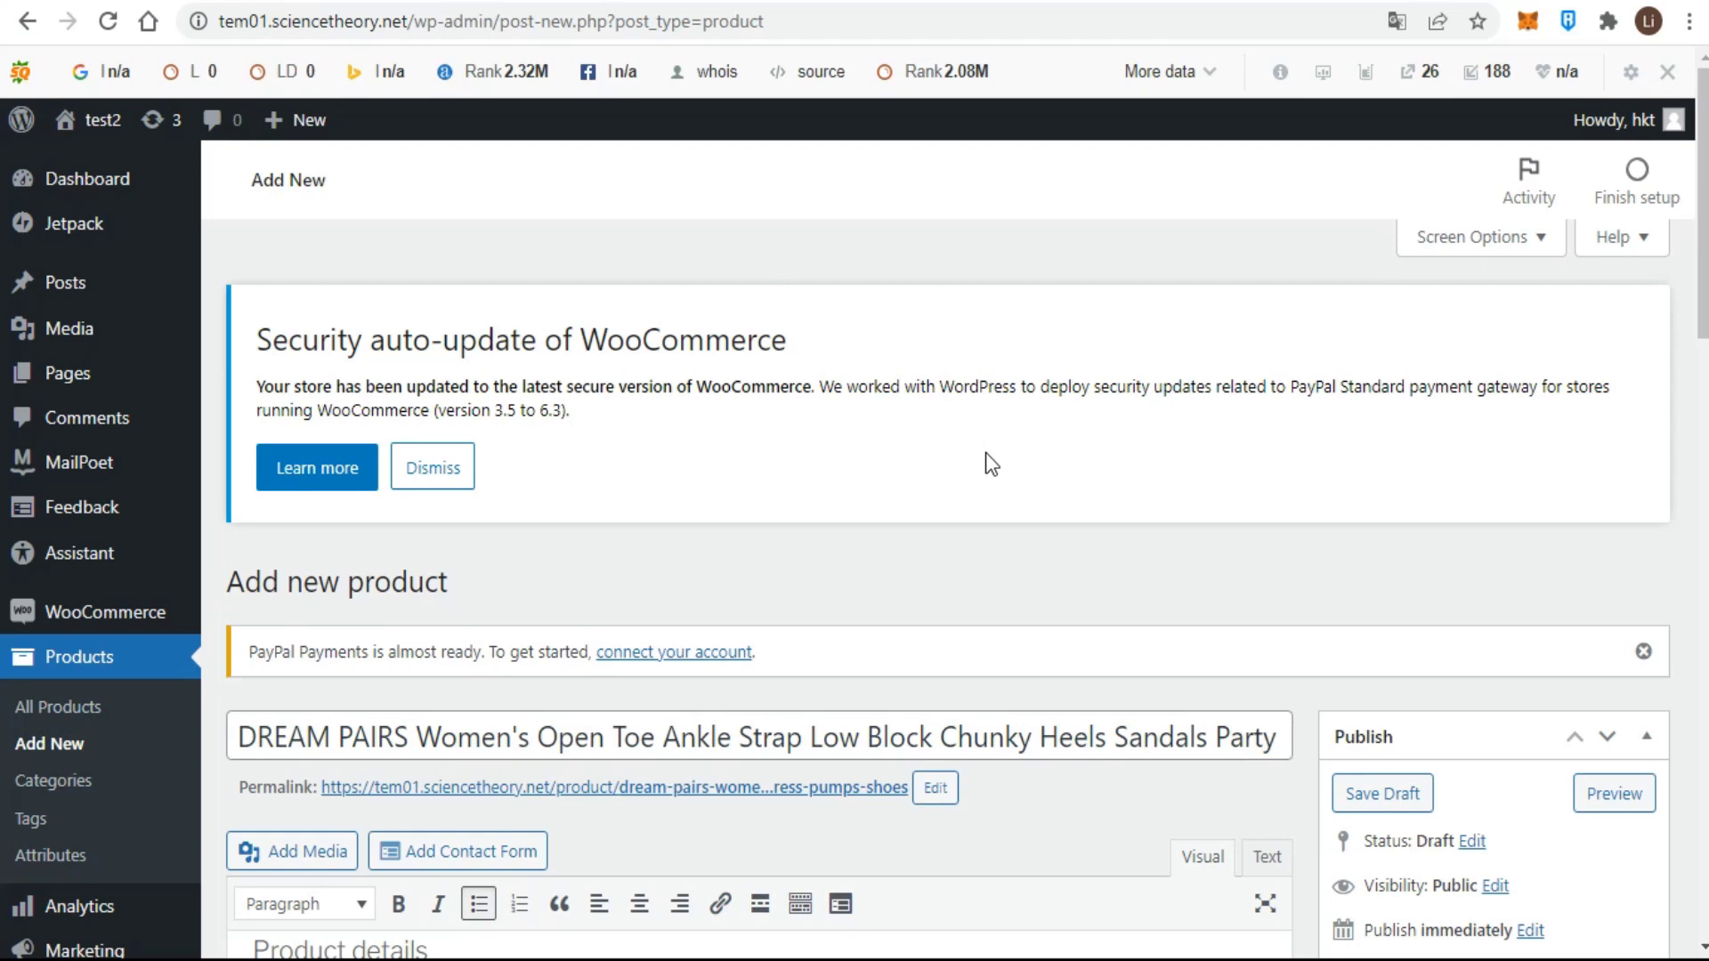
Review the new sandals product's title, description, price, category, tag, short description and product image
scroll(986, 452, "down", 3)
scroll(988, 452, "down", 1)
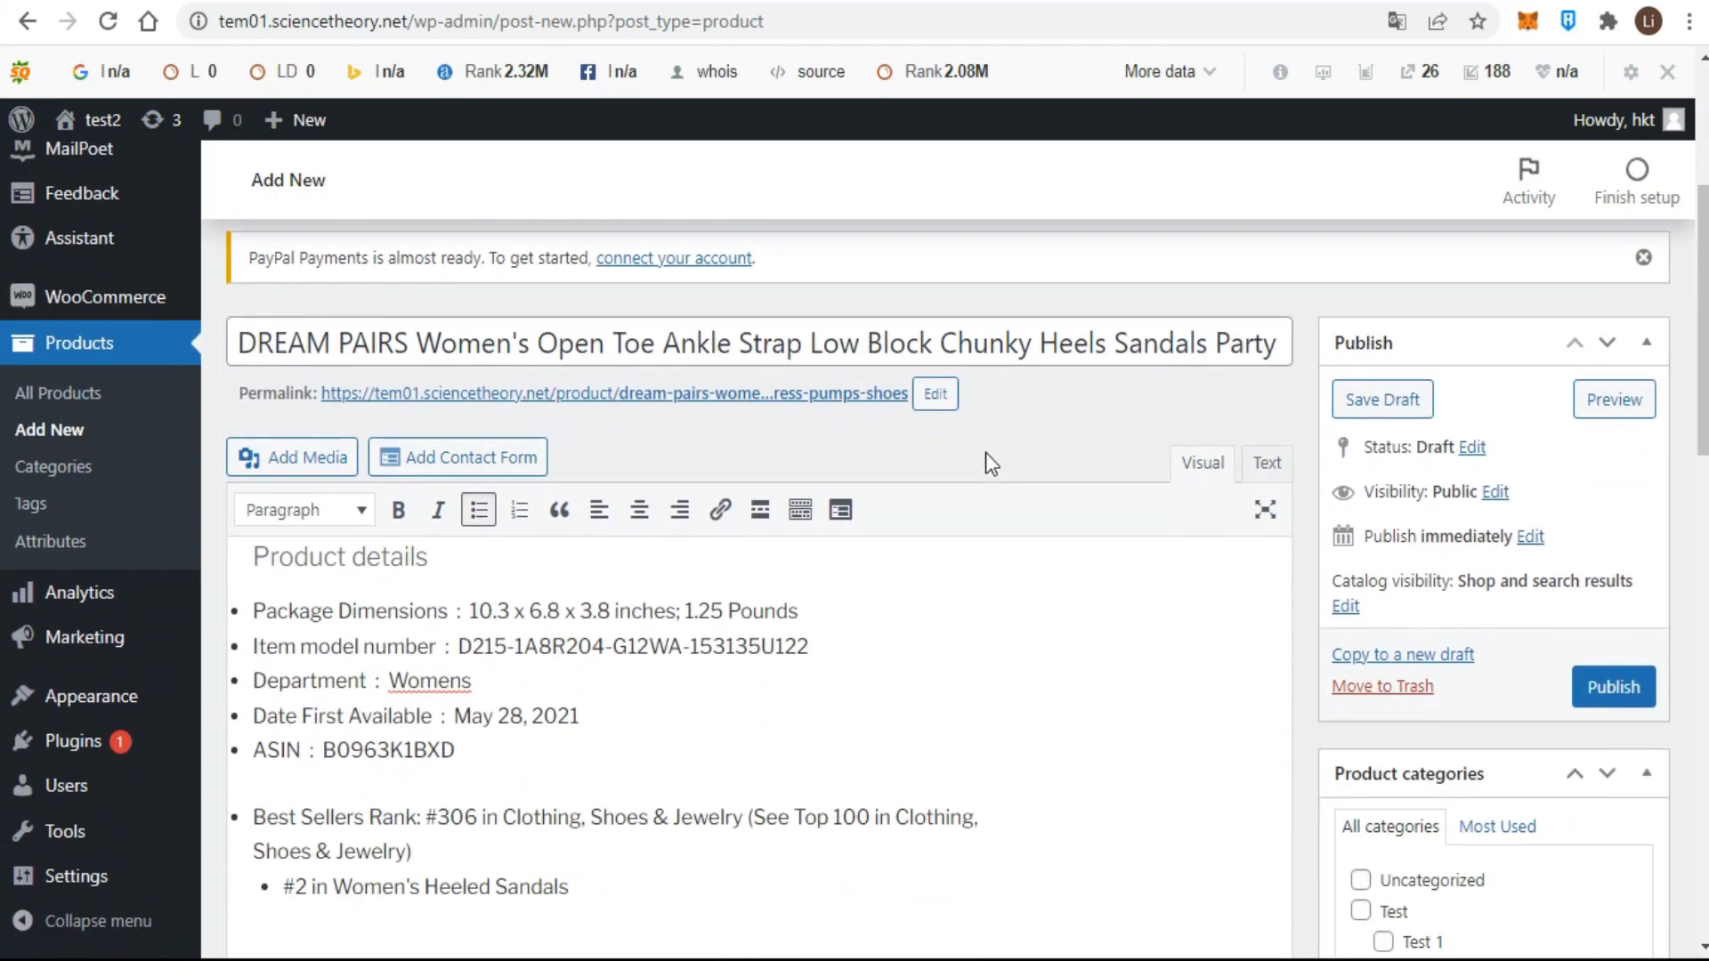
scroll(988, 452, "down", 1)
scroll(988, 452, "down", 5)
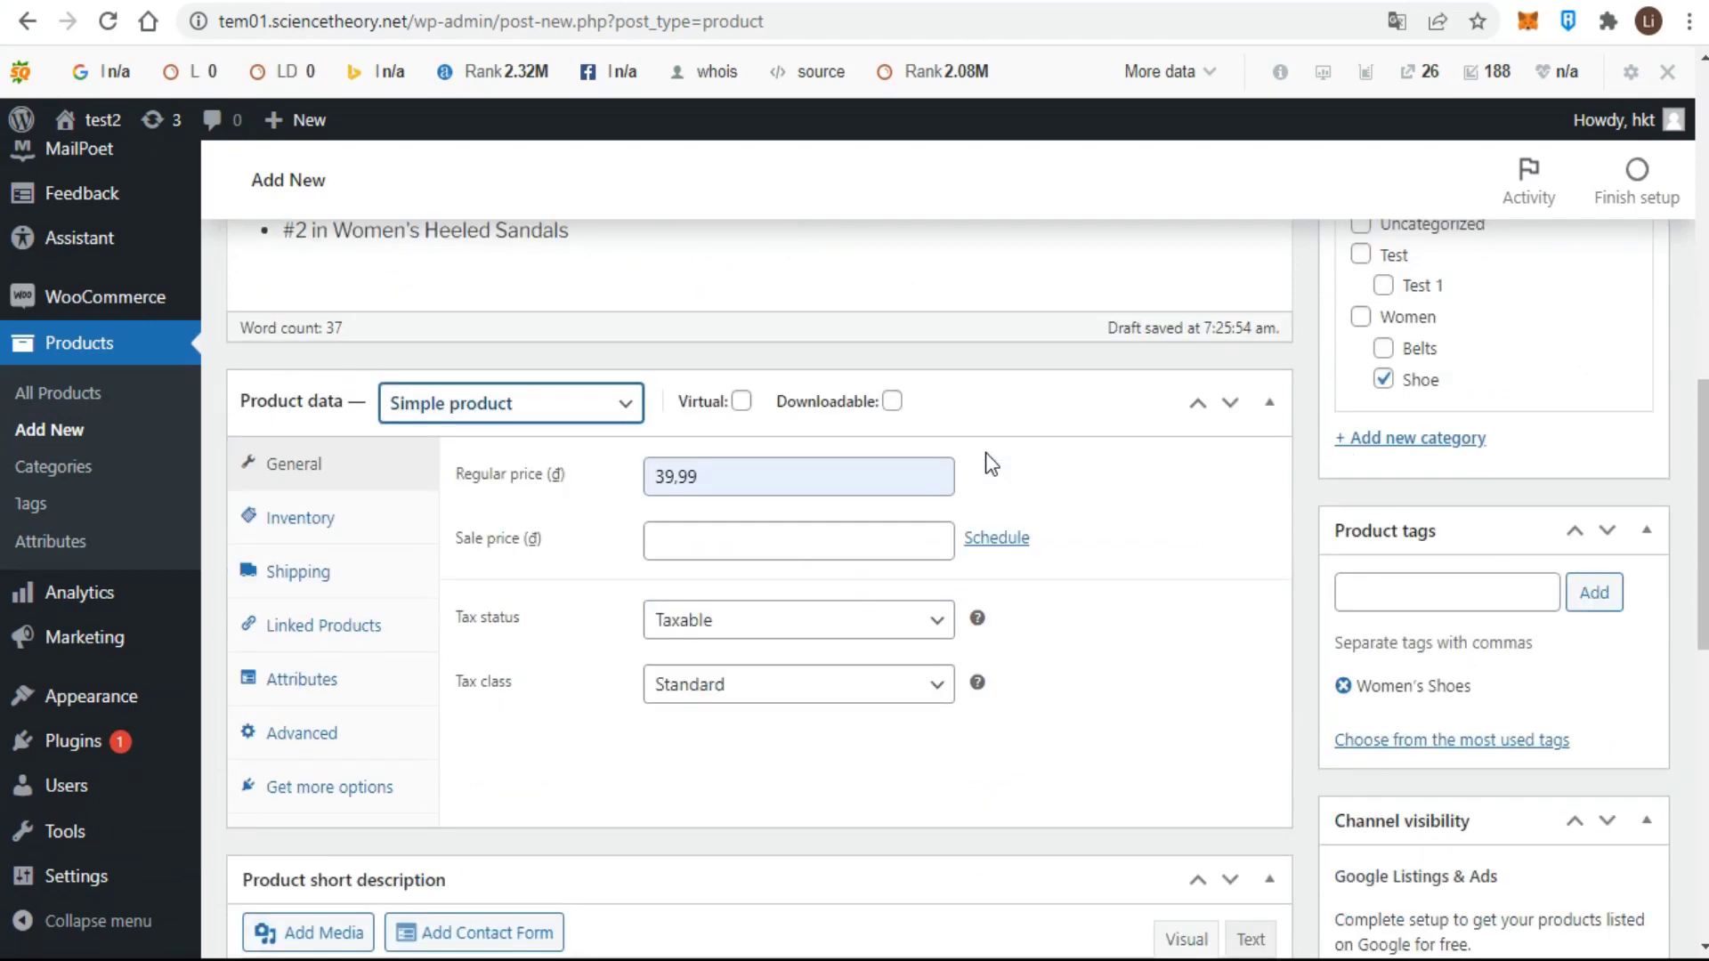
scroll(986, 456, "down", 3)
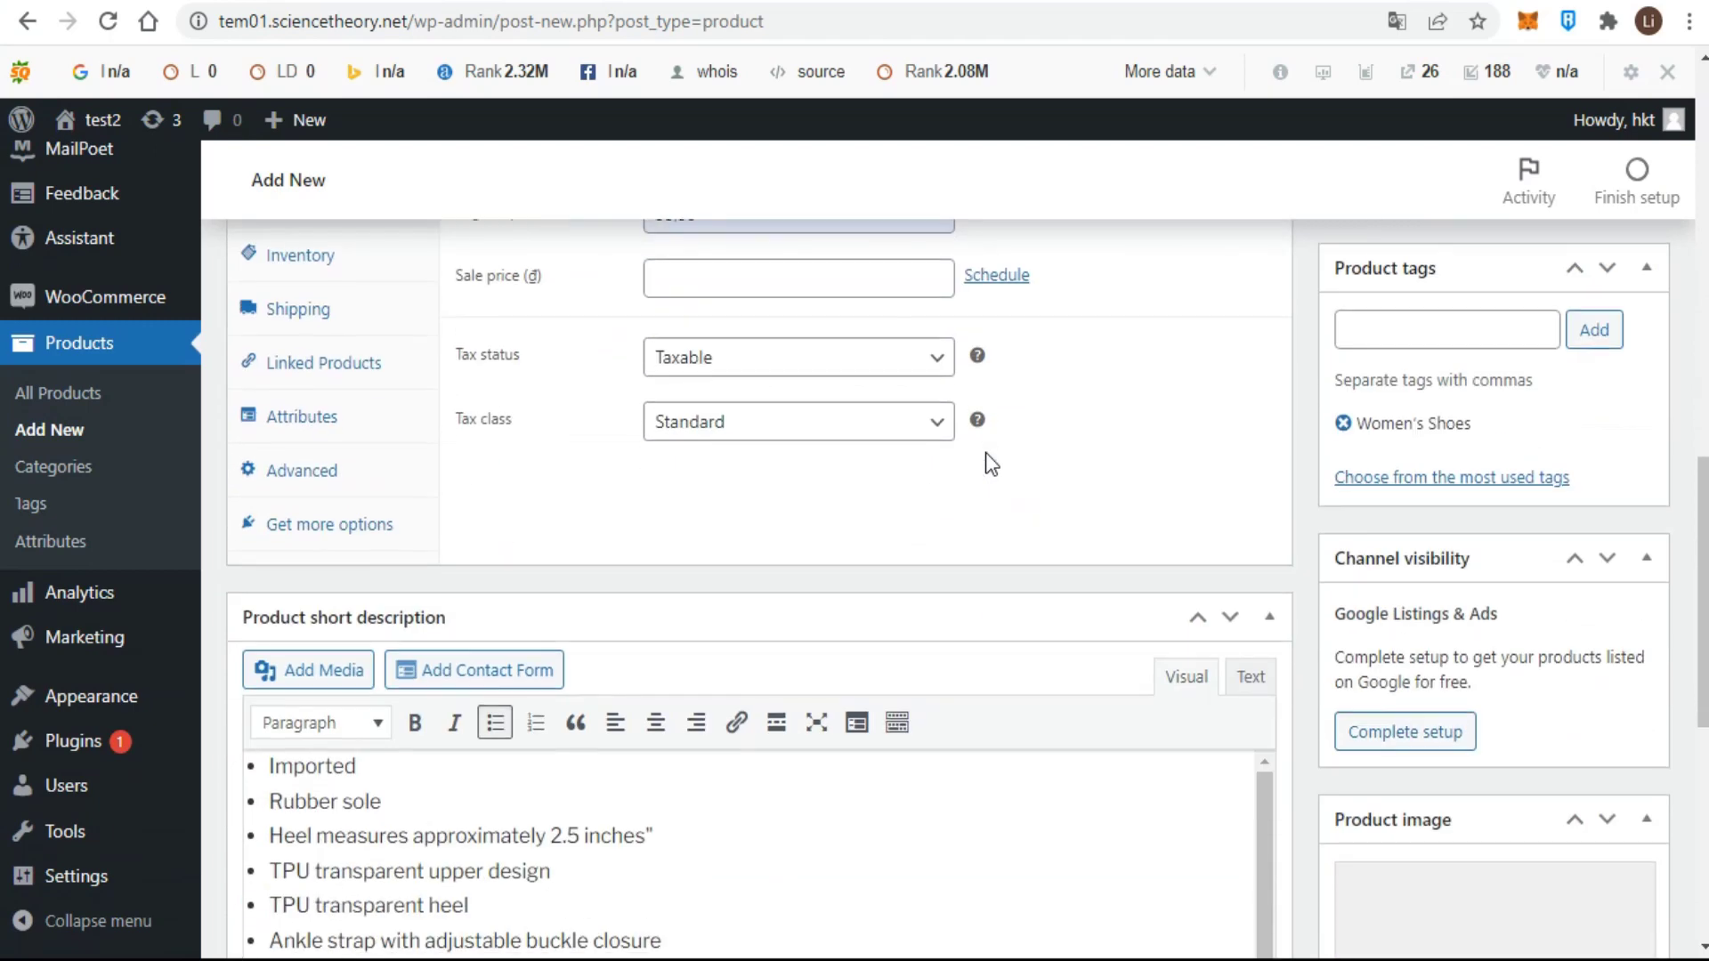
scroll(986, 452, "down", 3)
scroll(985, 453, "down", 4)
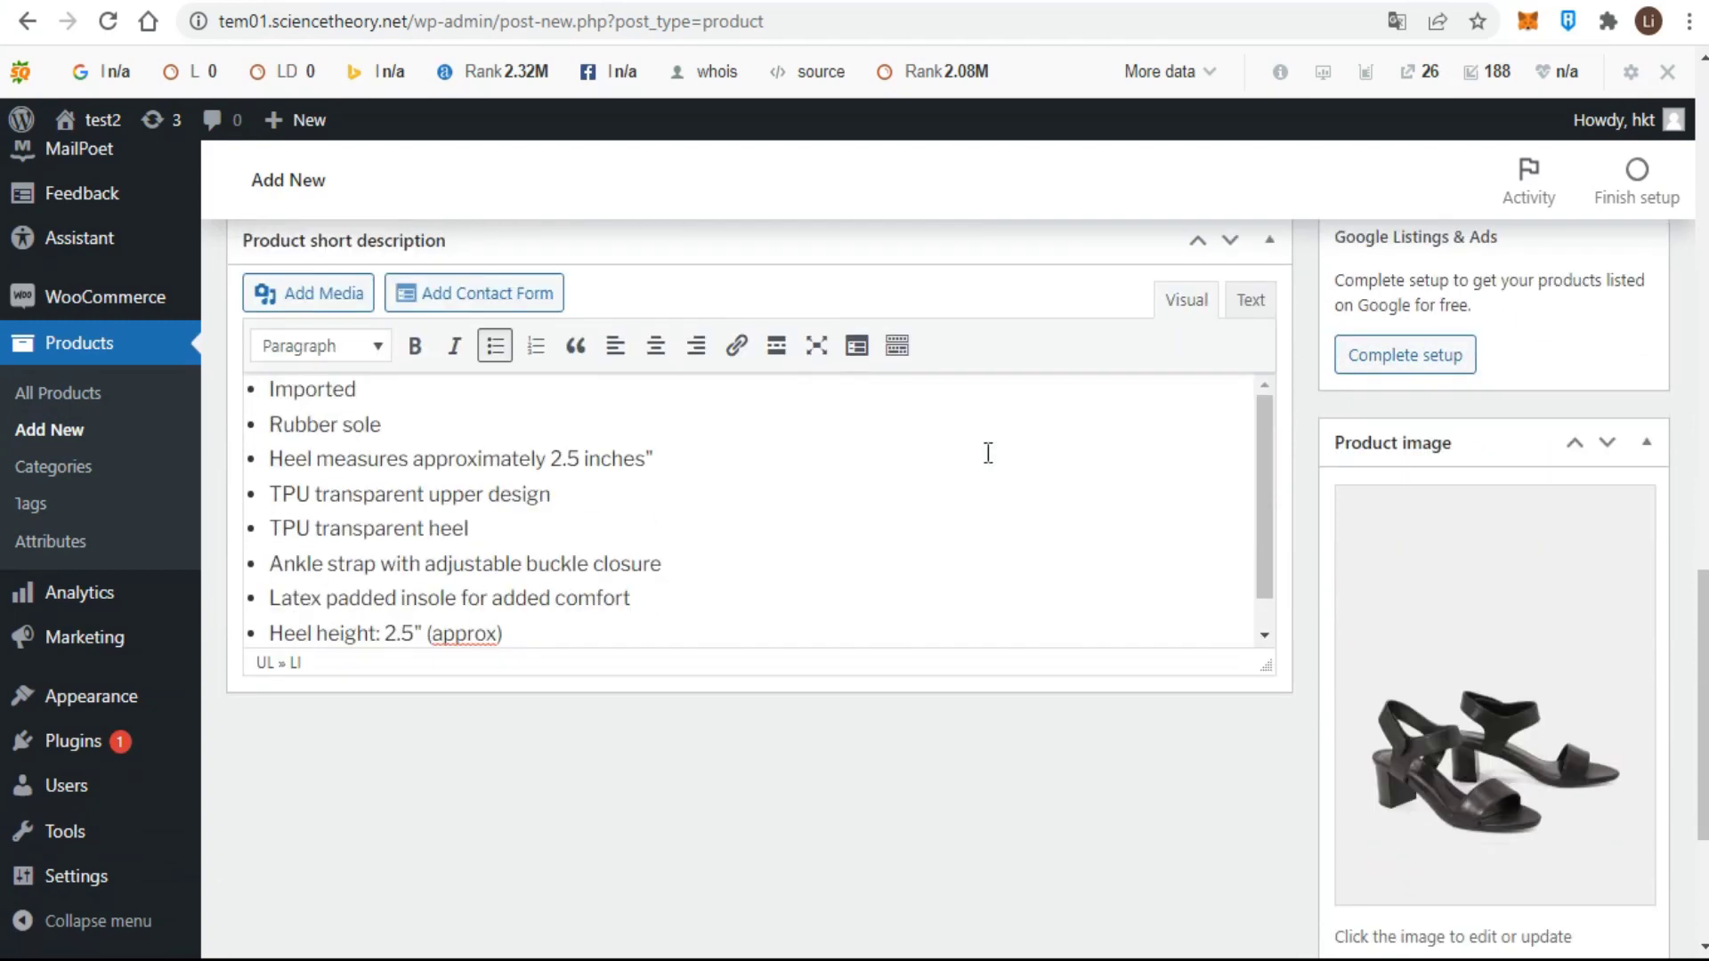
scroll(985, 452, "up", 5)
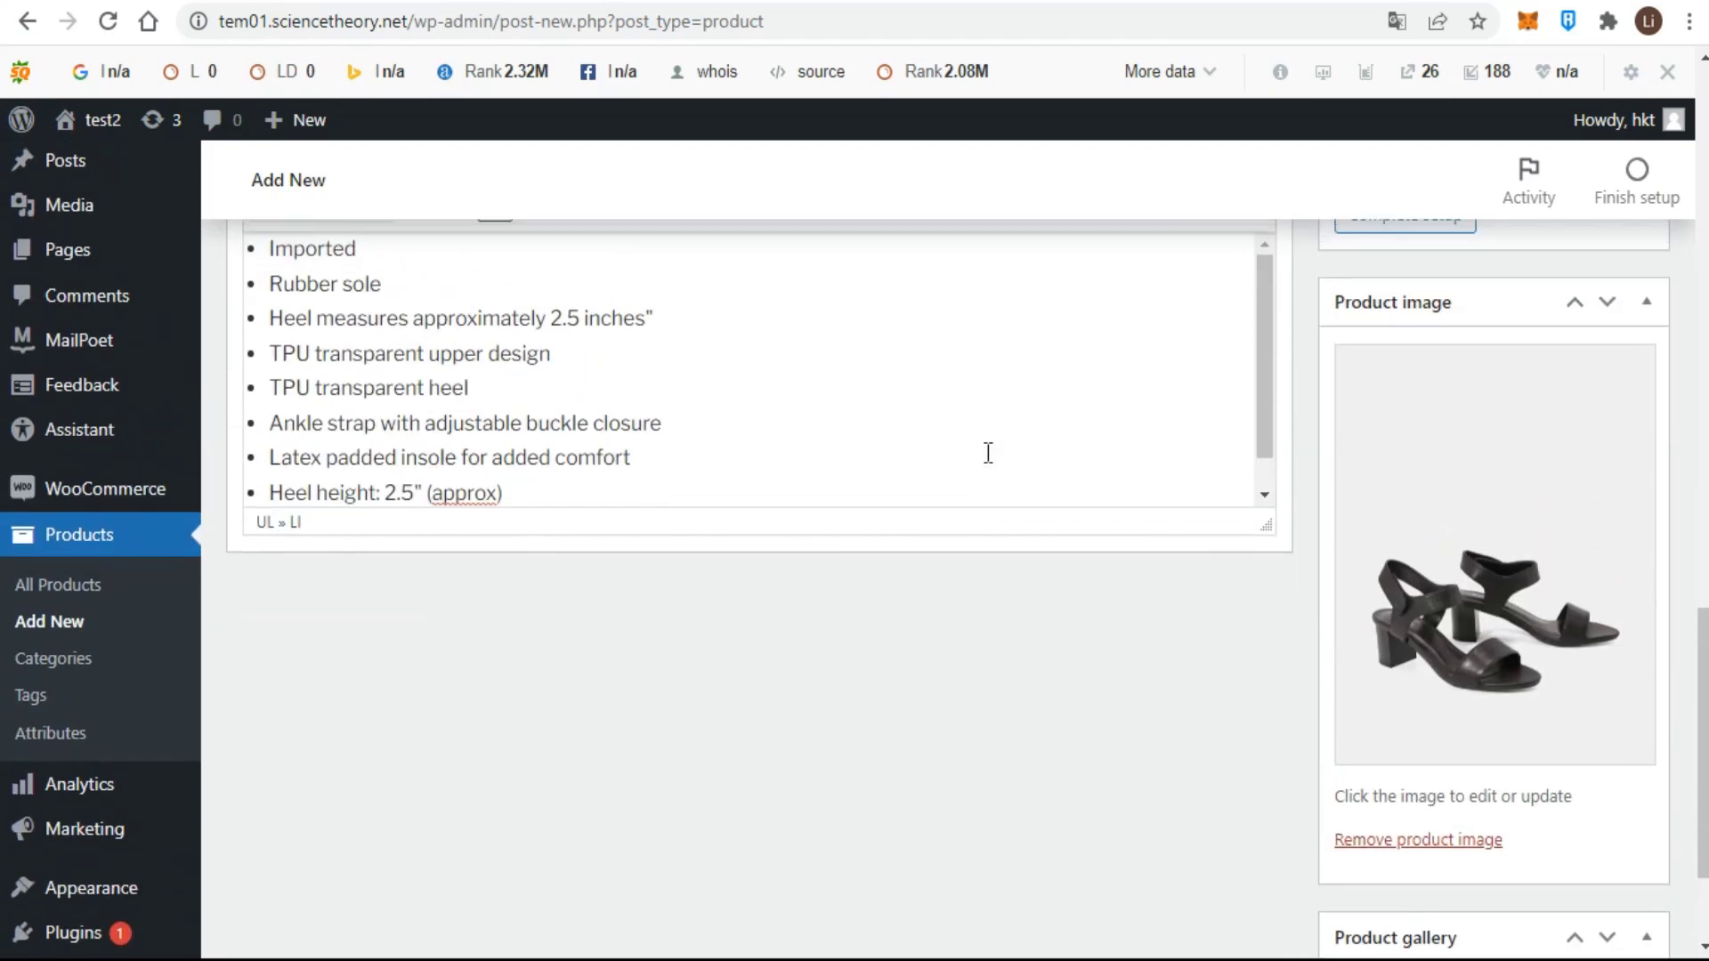
scroll(986, 452, "up", 5)
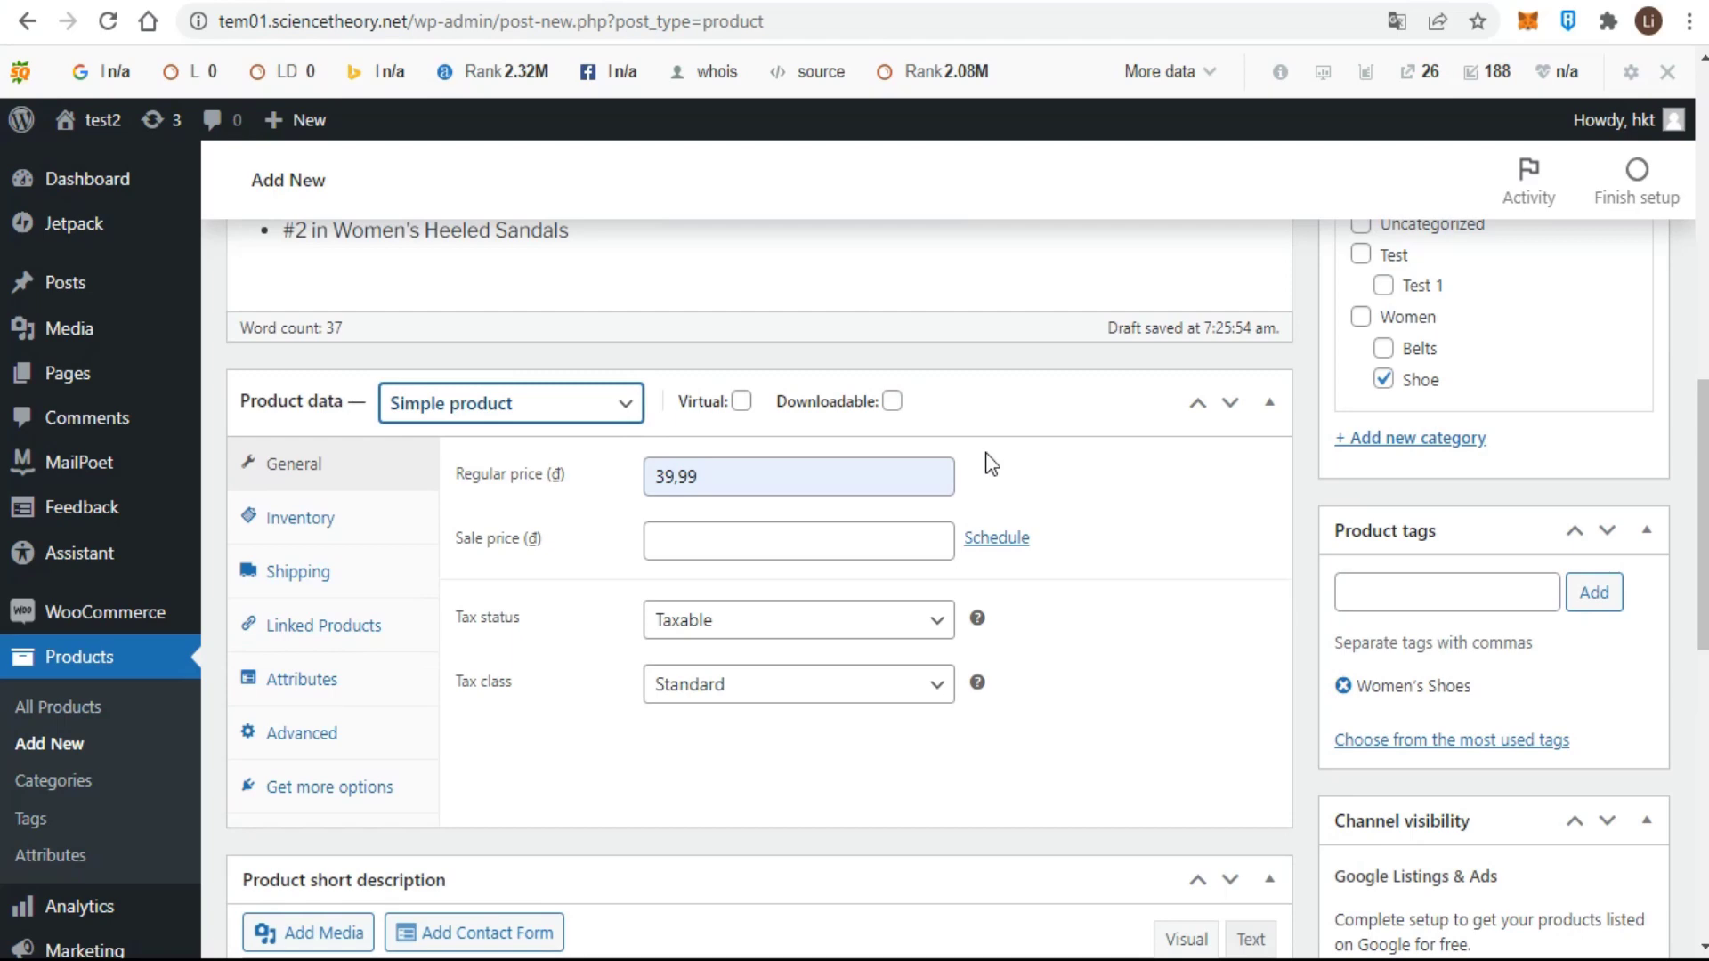
Change the product type to Variable product and add the Color attribute to the product
left_click(623, 407)
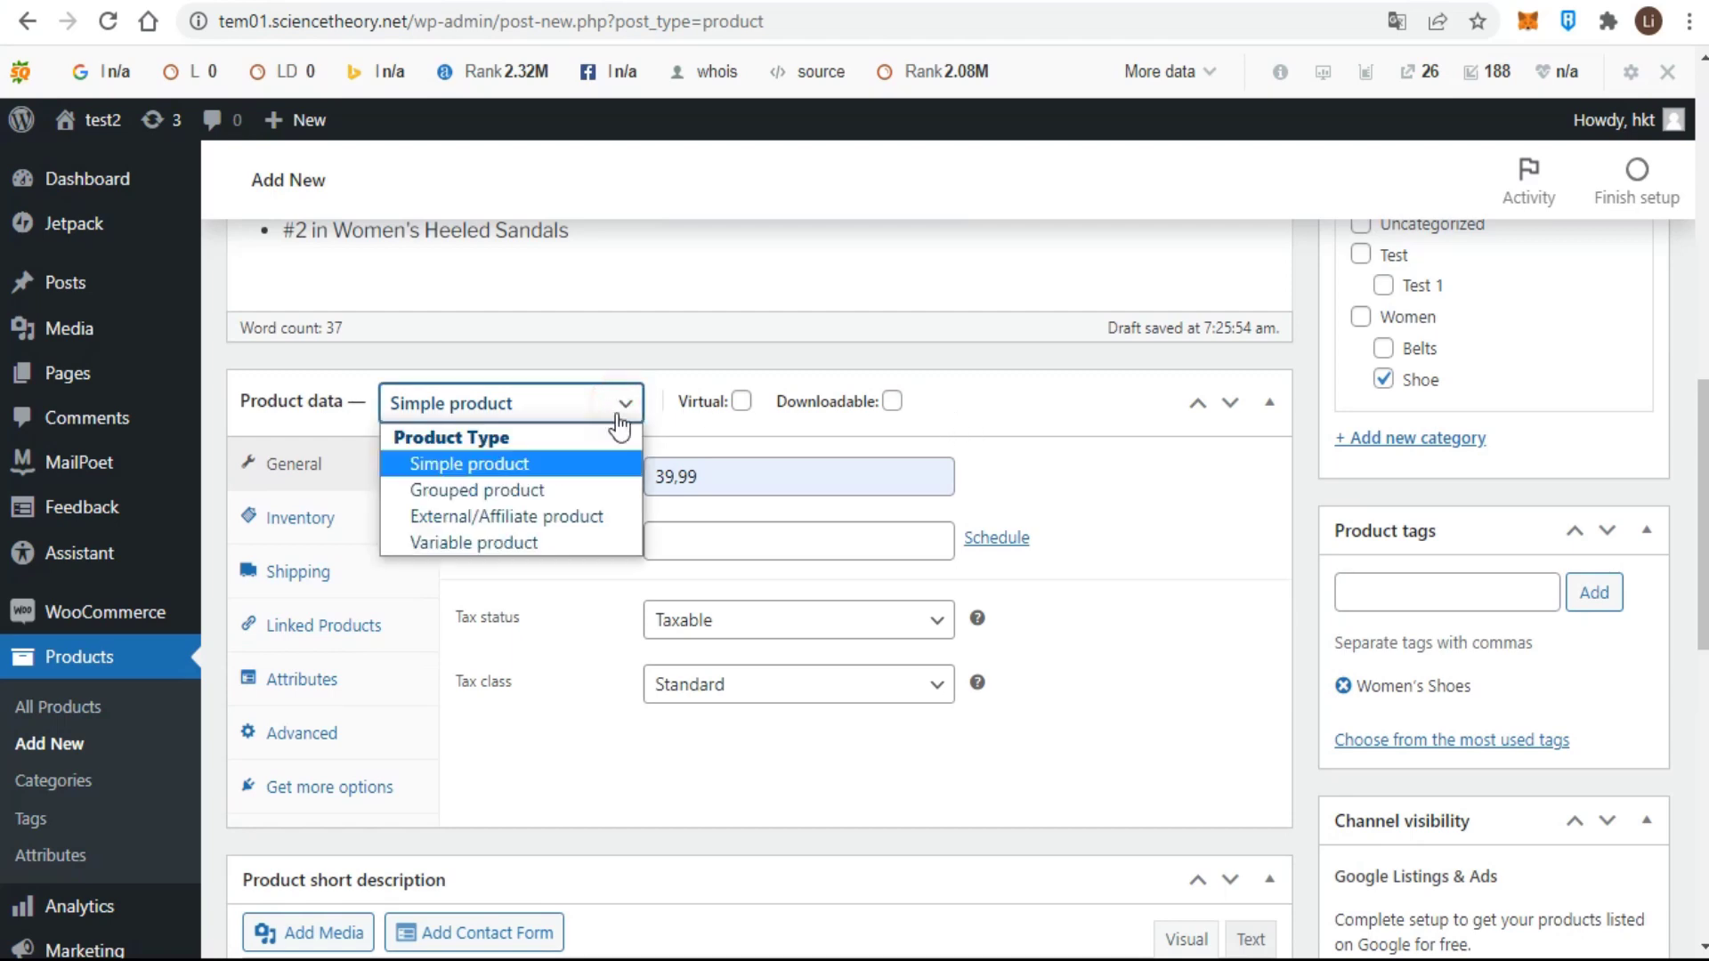
left_click(516, 543)
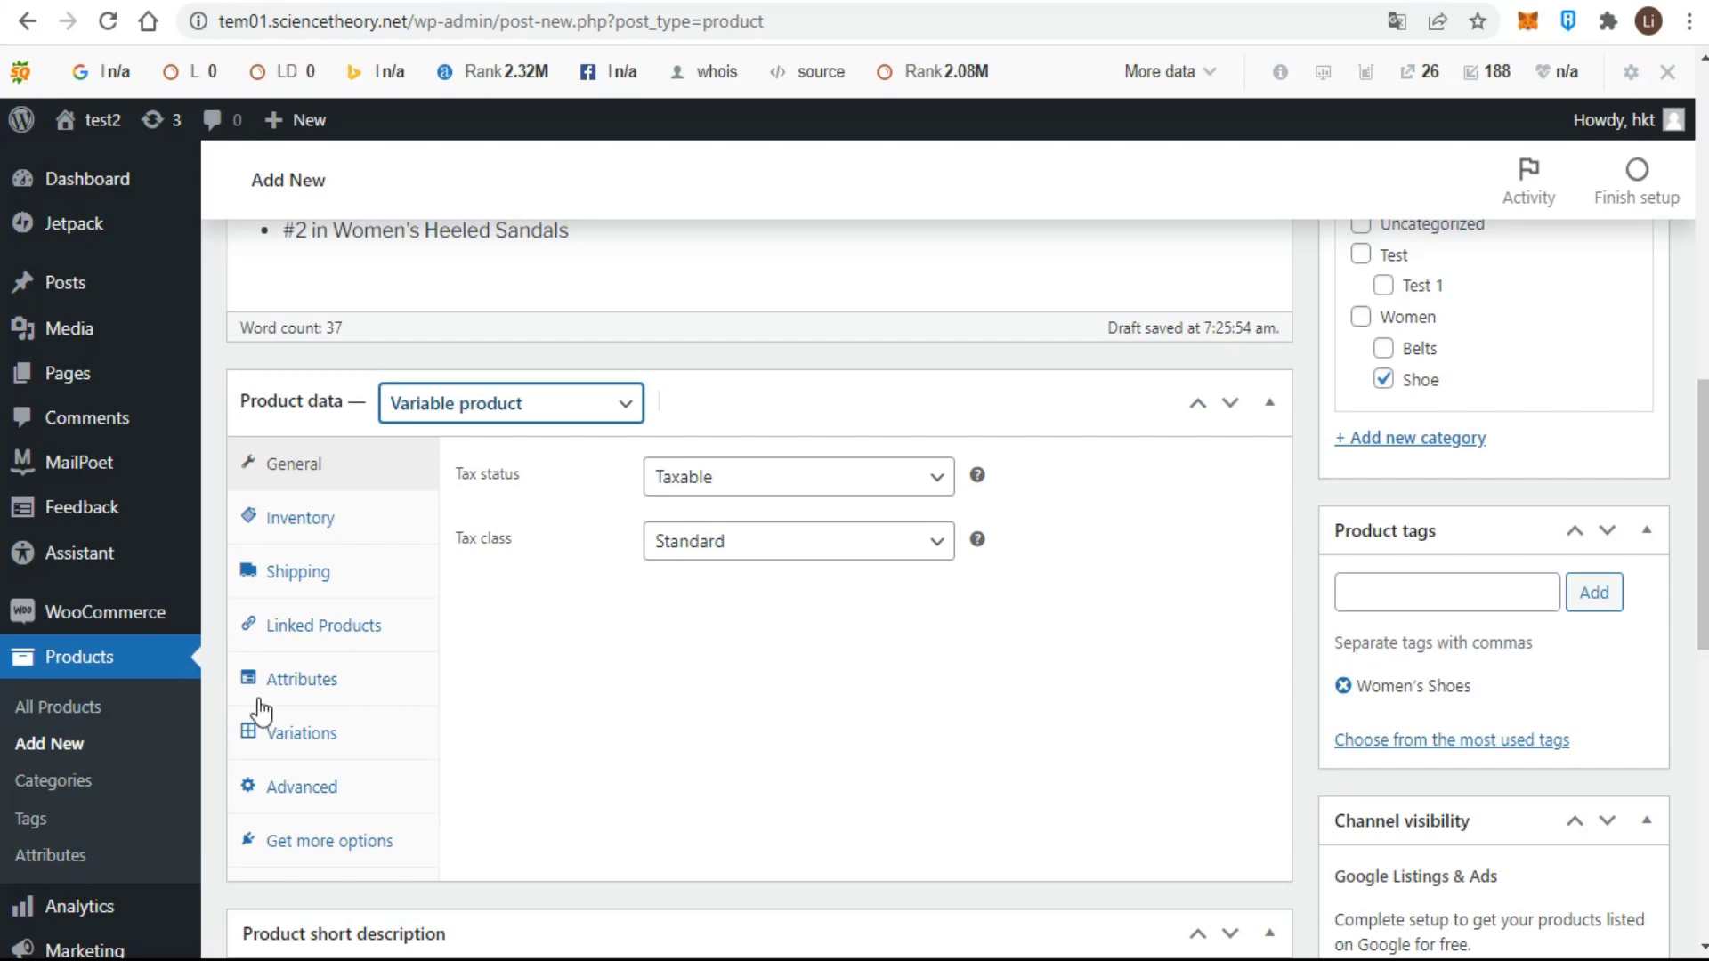
left_click(305, 684)
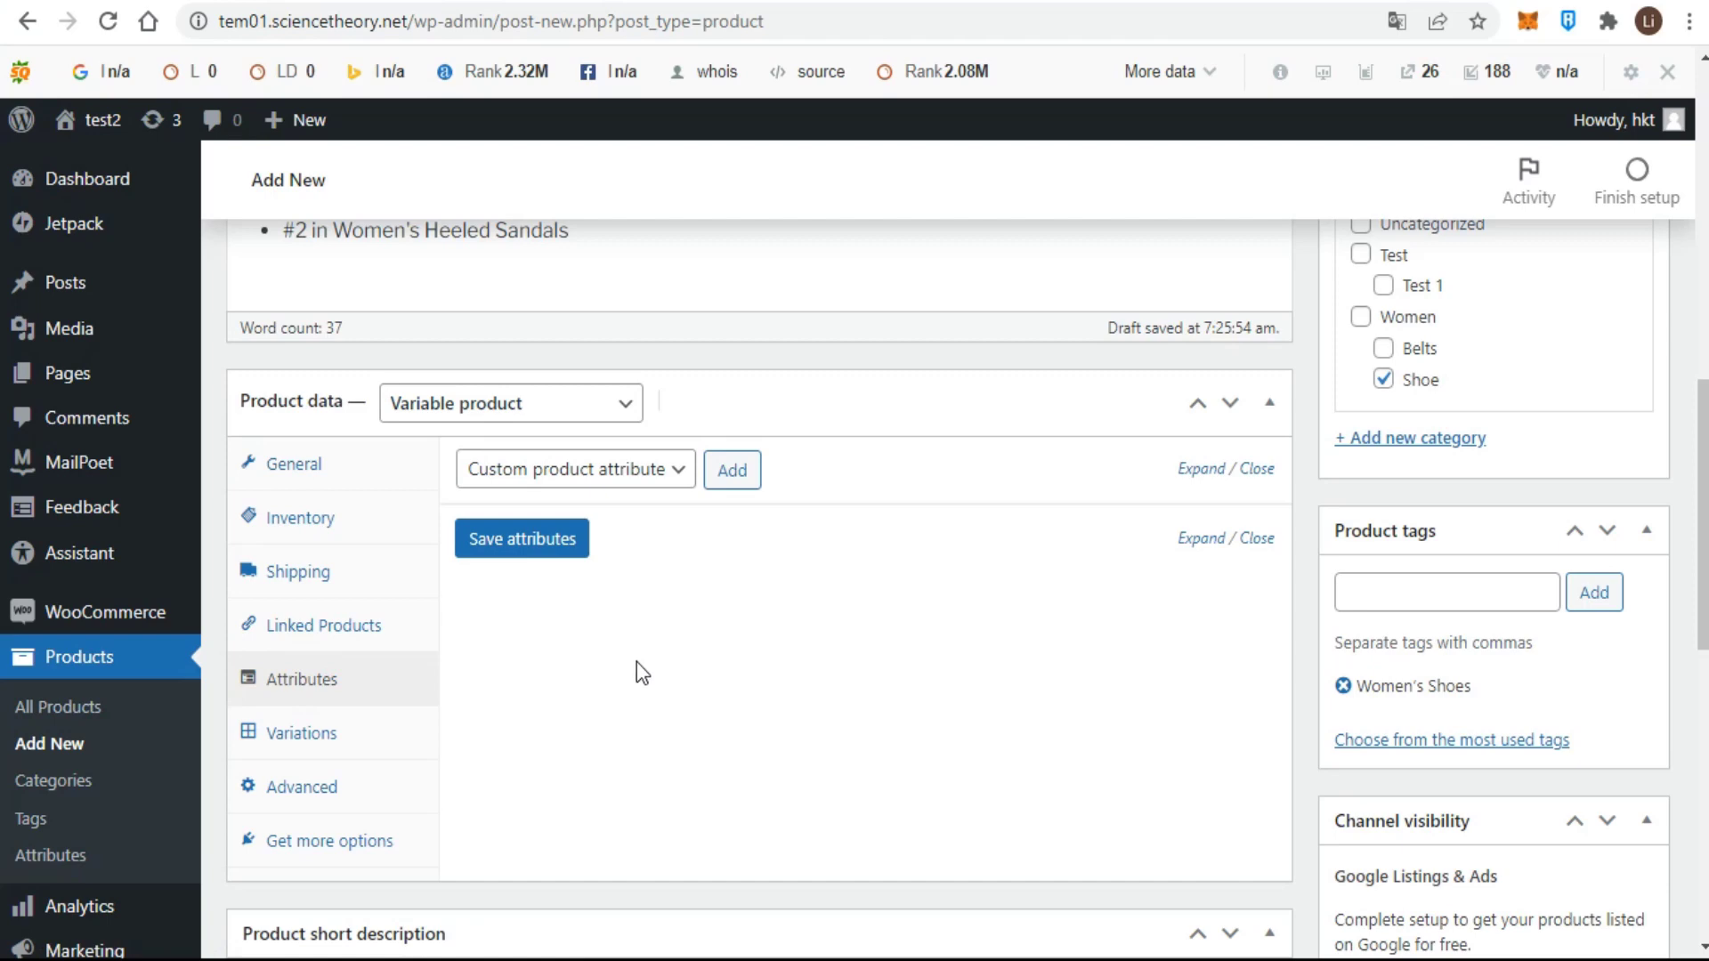
left_click(678, 471)
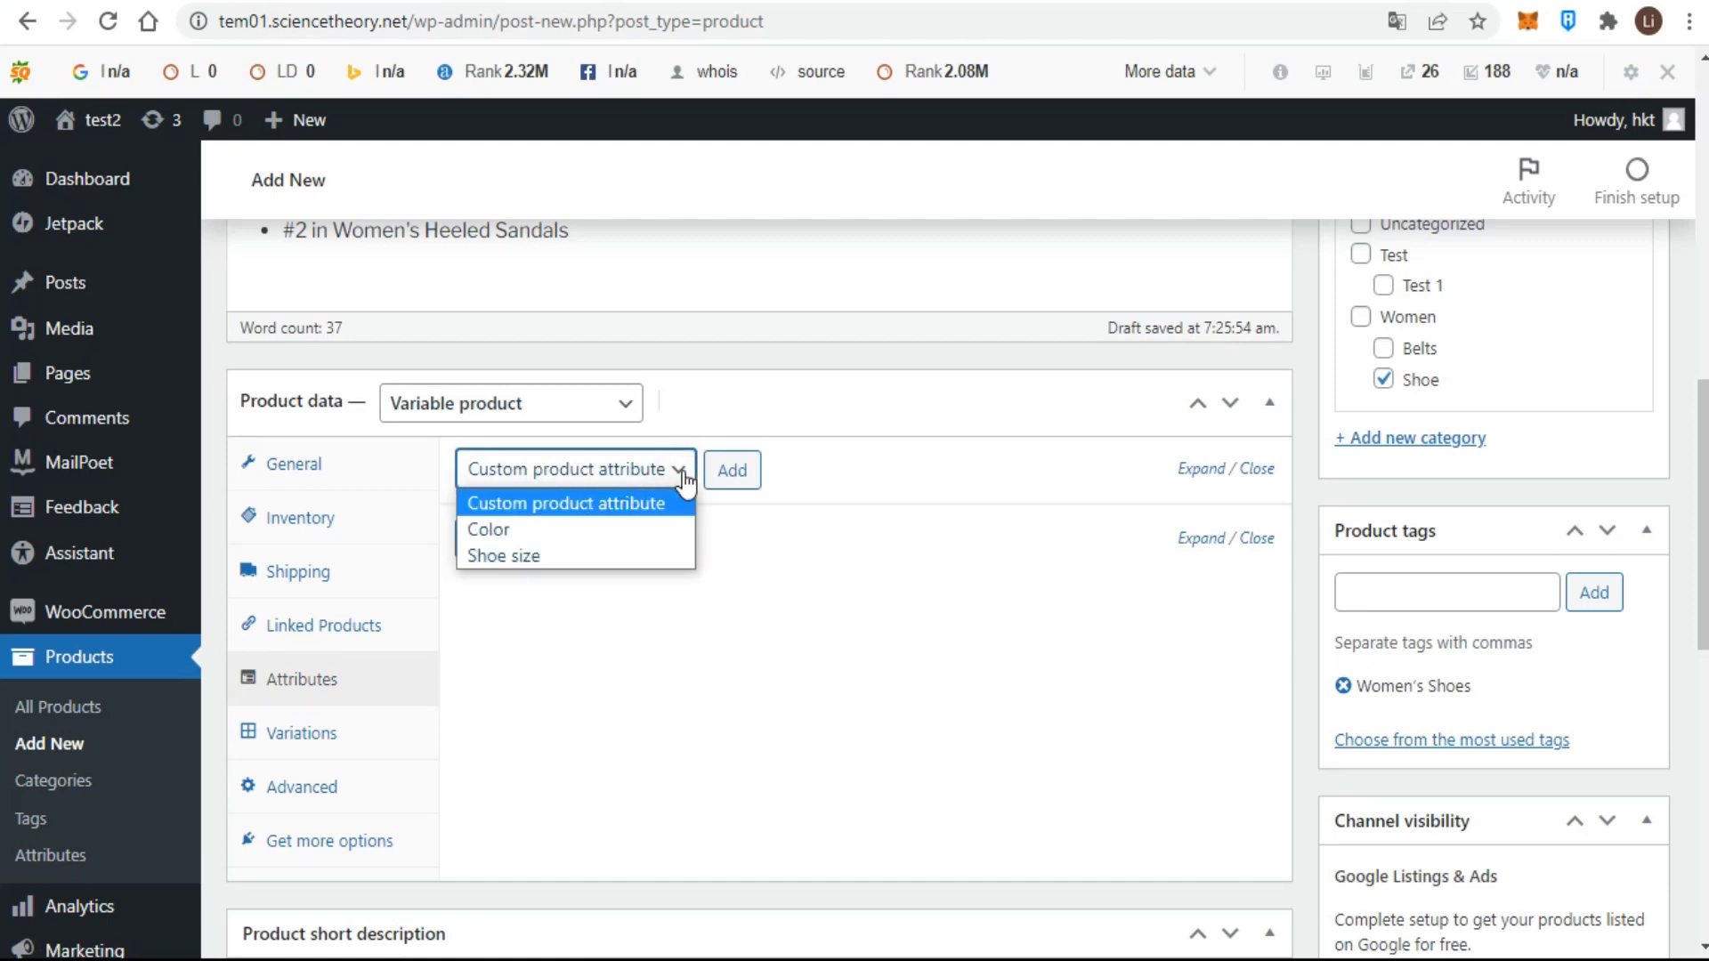
left_click(536, 534)
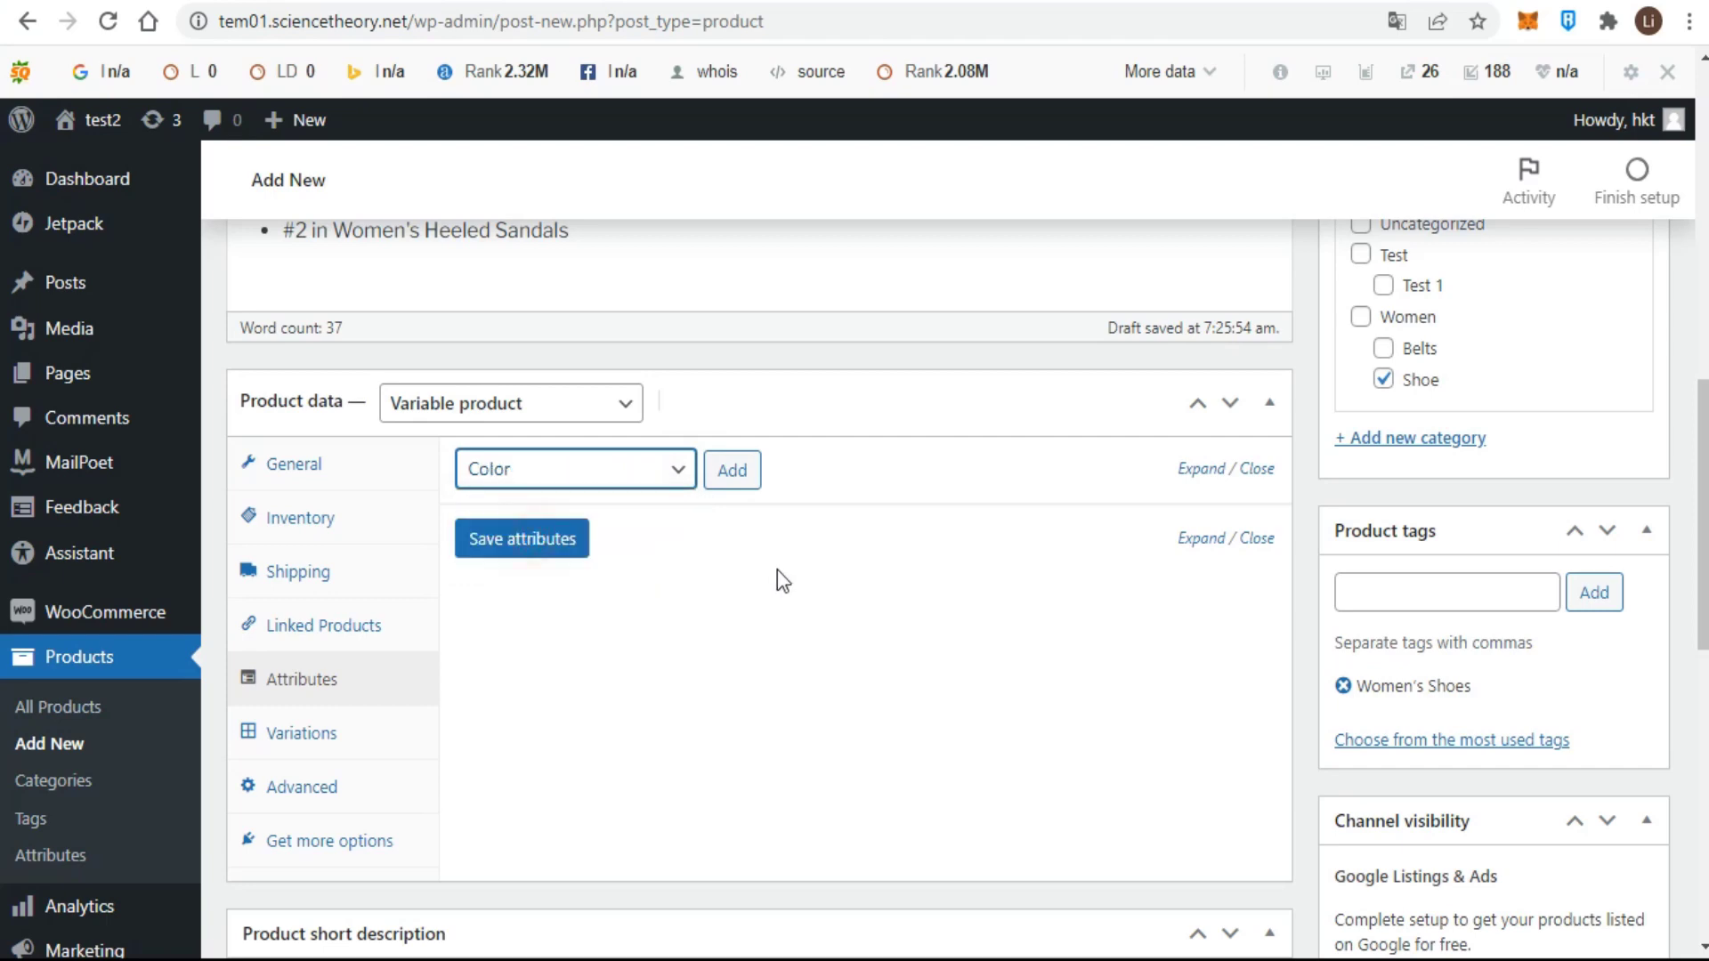
left_click(731, 472)
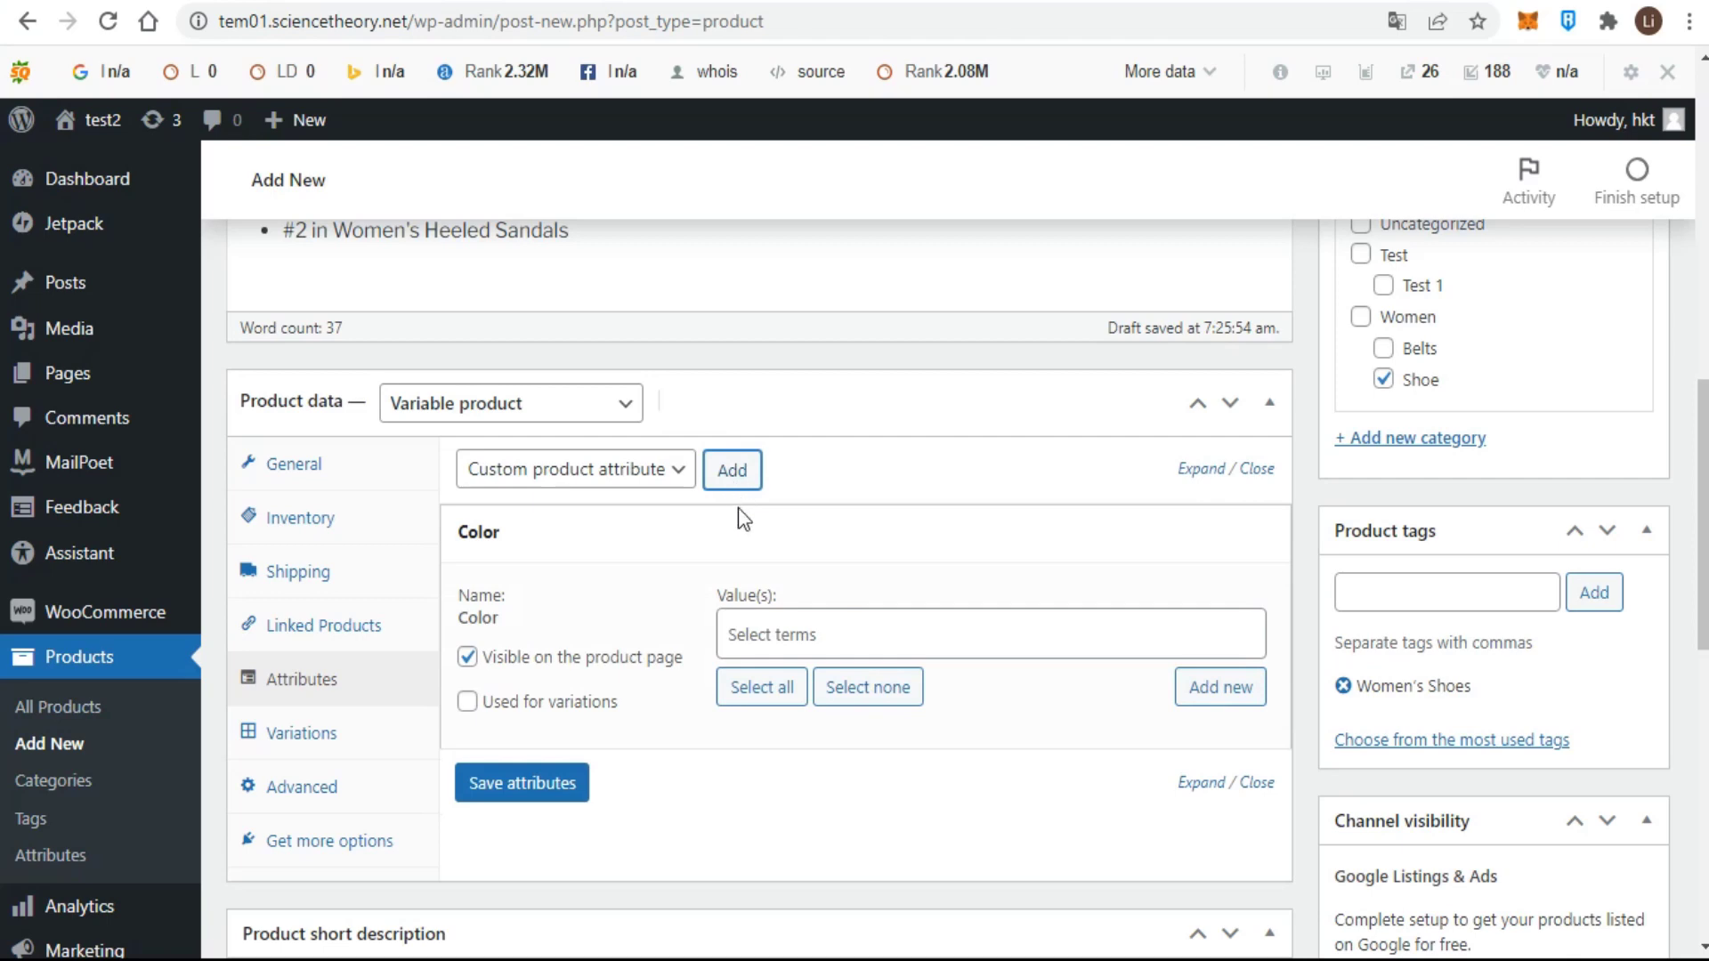
Assign the values Red and White to the product's Color attribute and enable it for variations
left_click(985, 644)
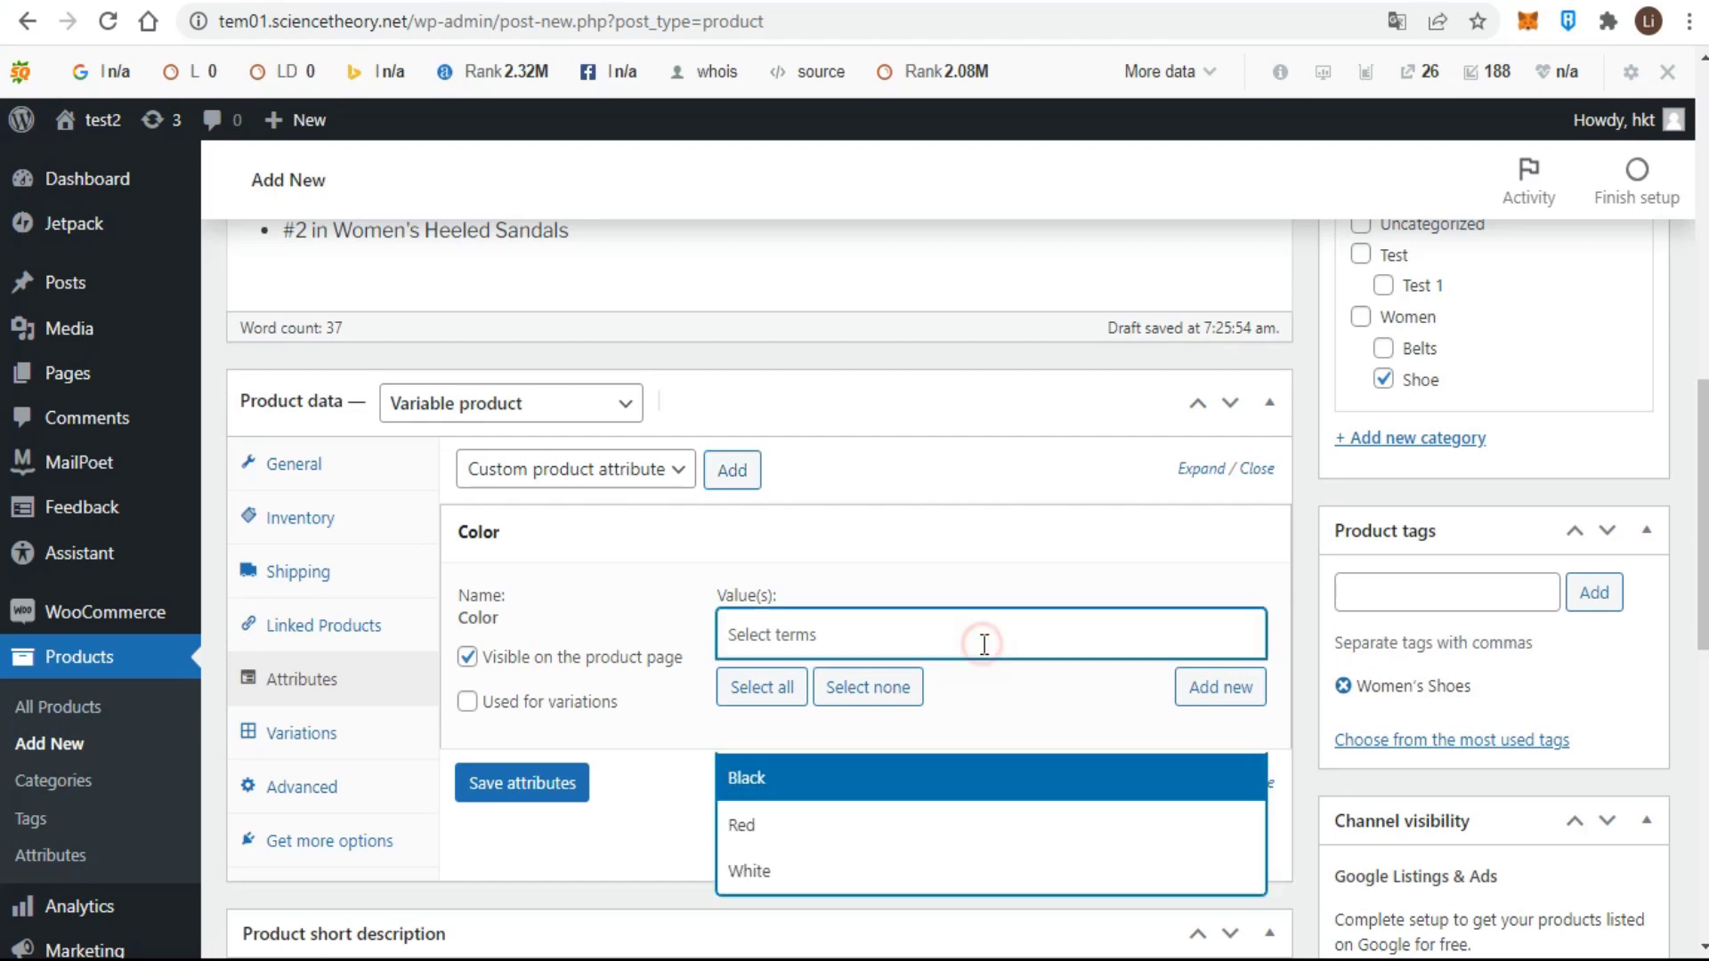
left_click(801, 821)
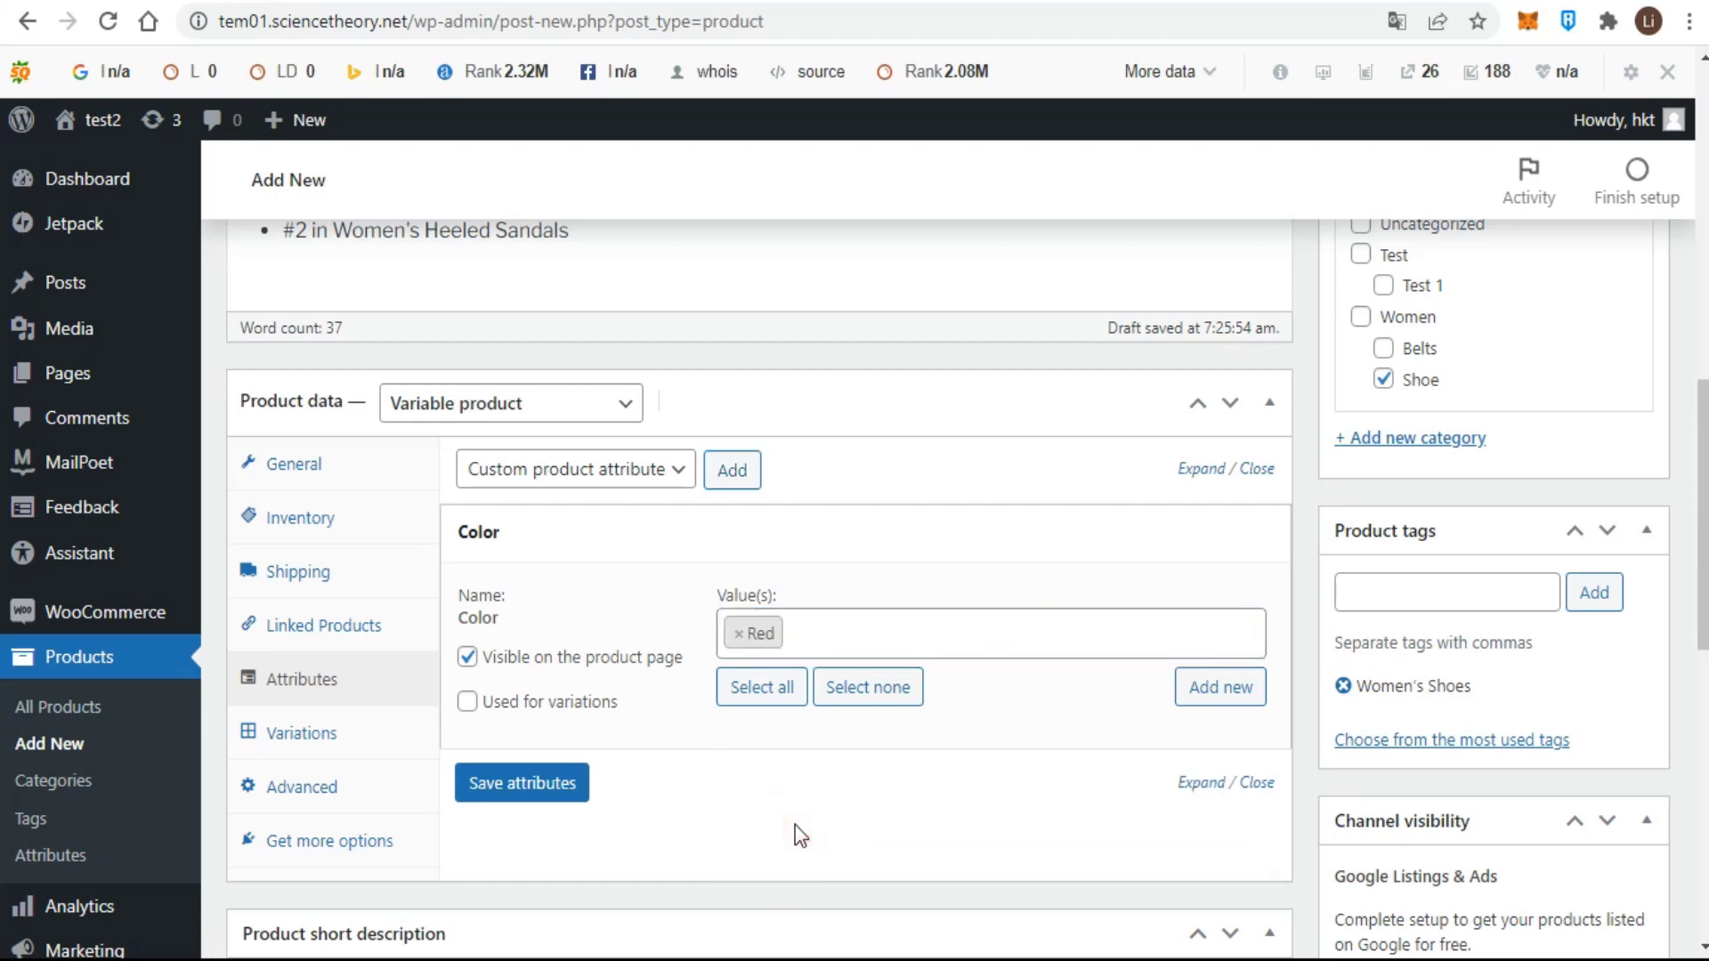
left_click(873, 635)
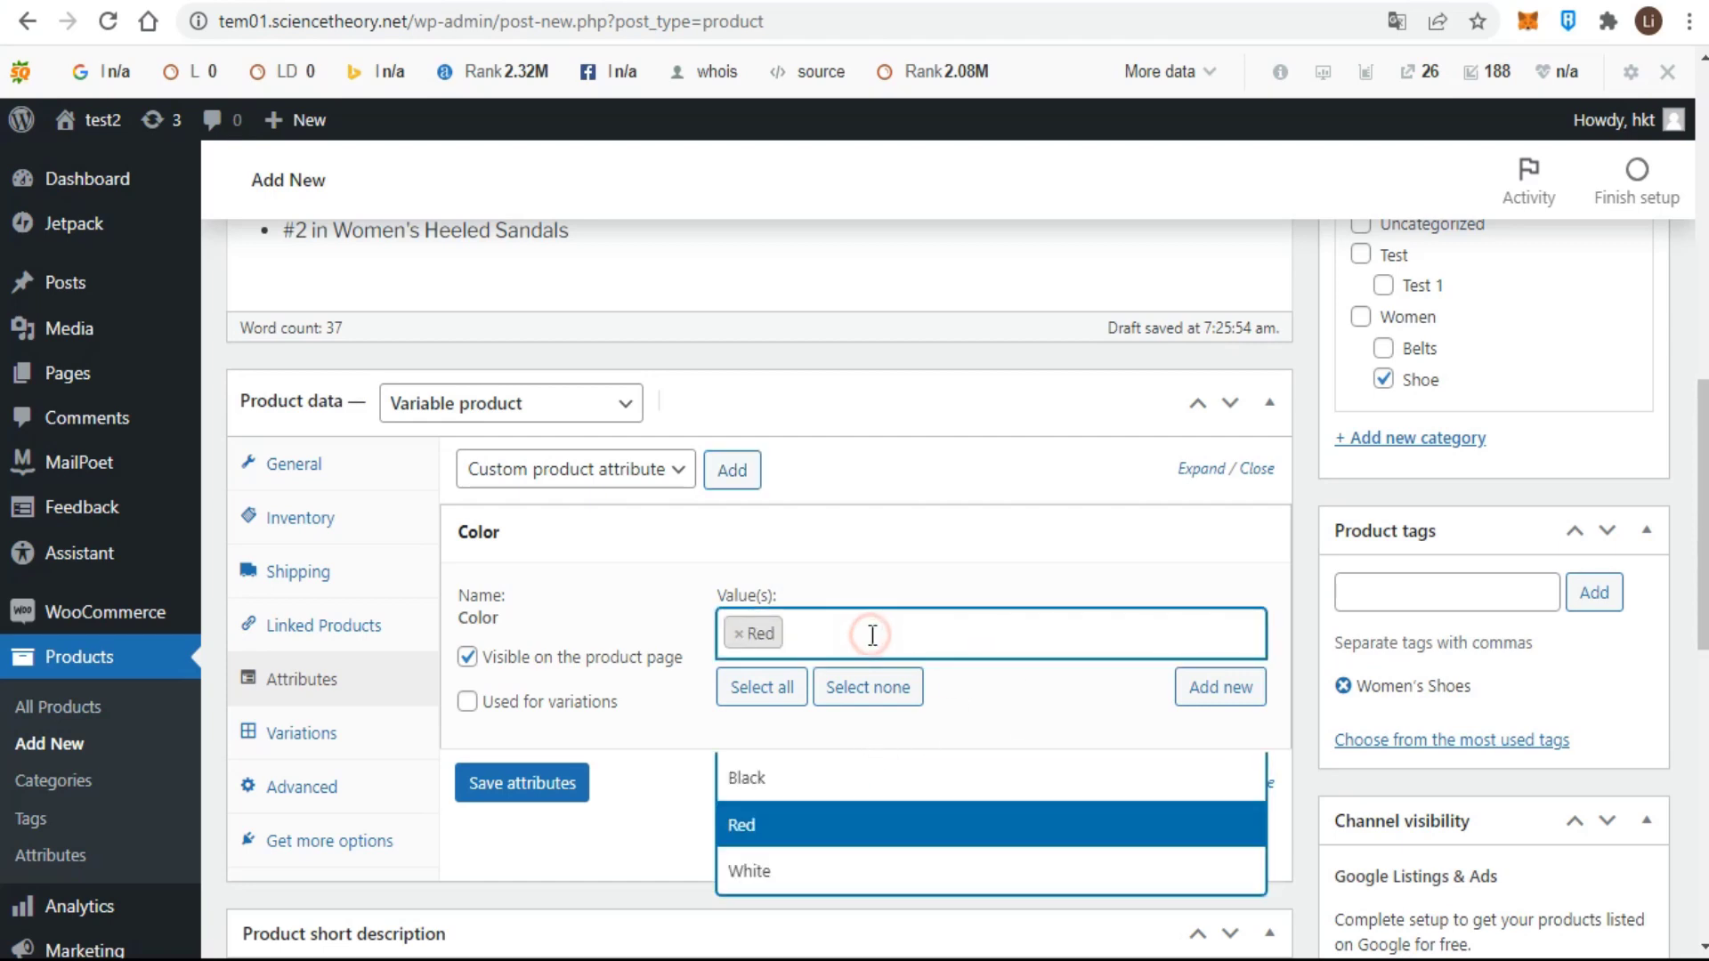
left_click(820, 877)
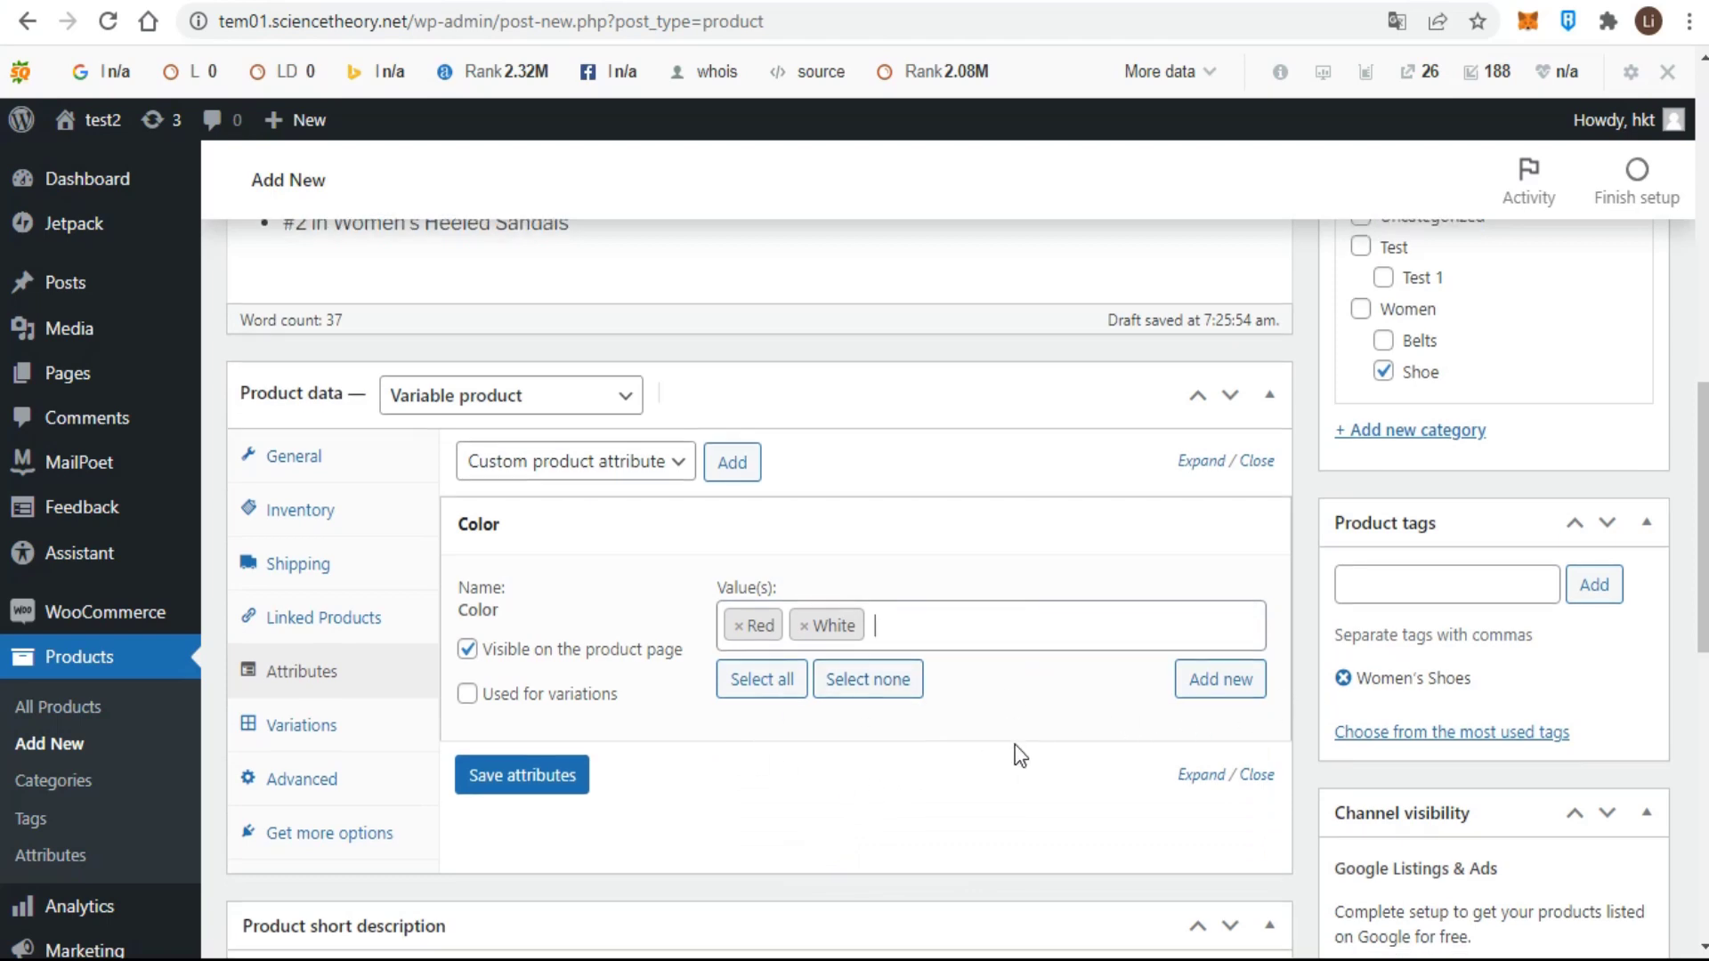
scroll(1018, 753, "down", 1)
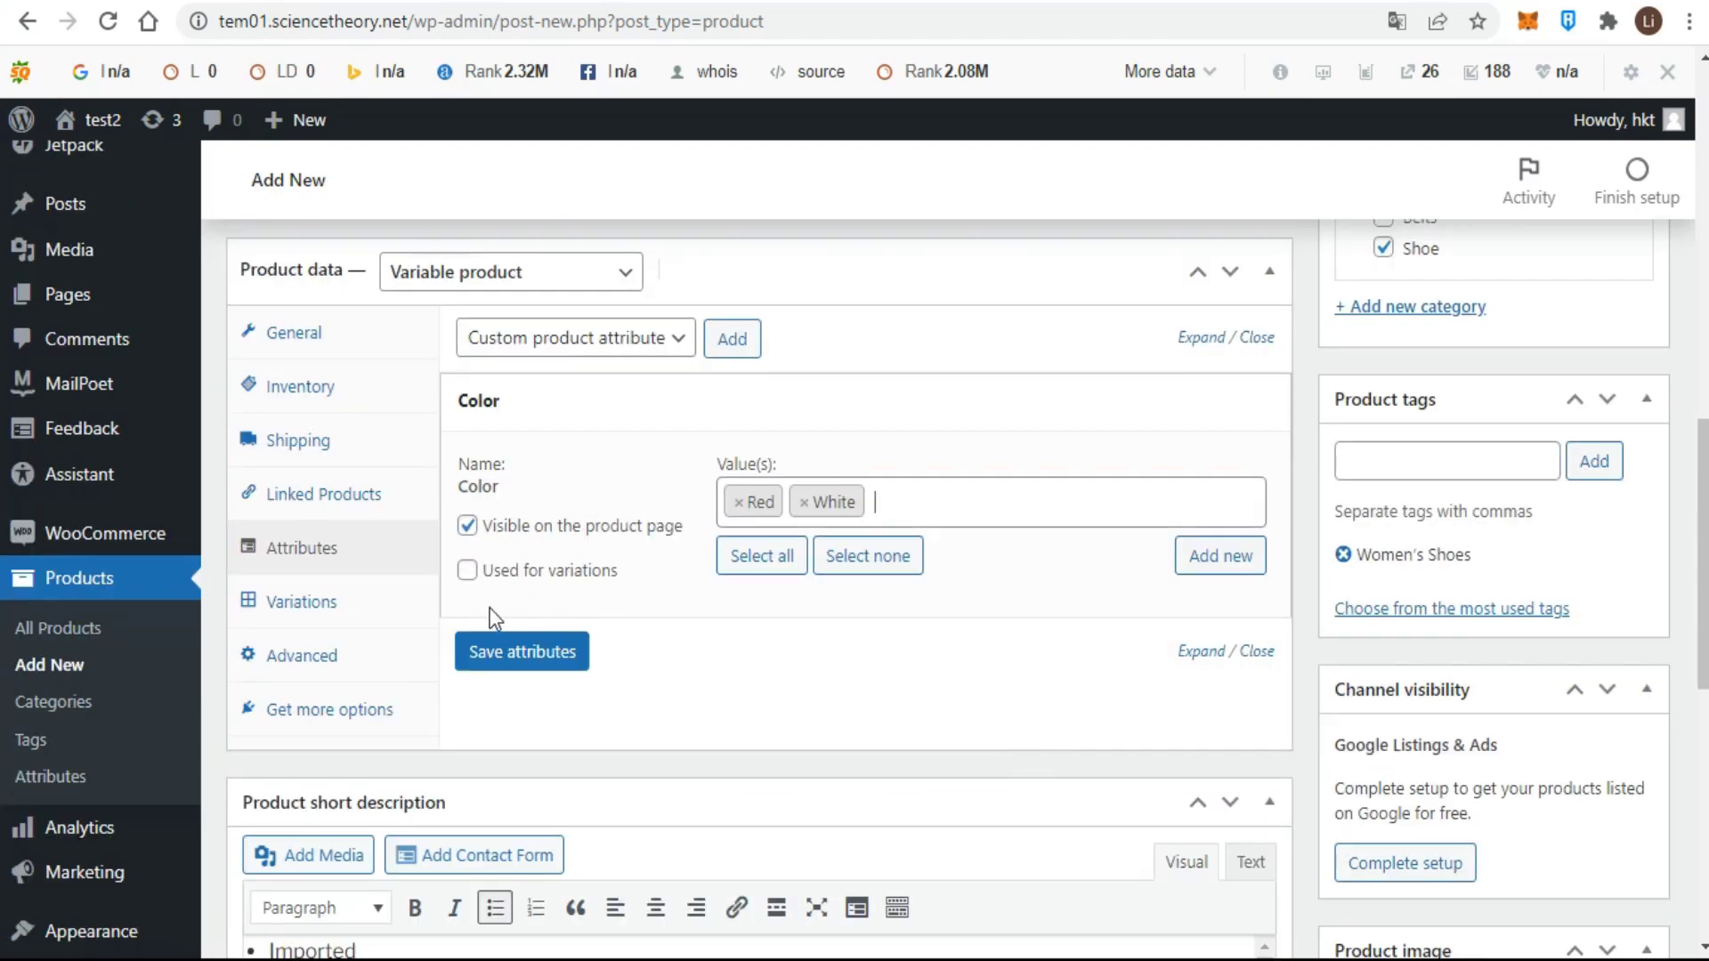
left_click(467, 571)
Add the Shoe size attribute to the product, enabled for variations and with all its terms selected
left_click(668, 338)
left_click(533, 425)
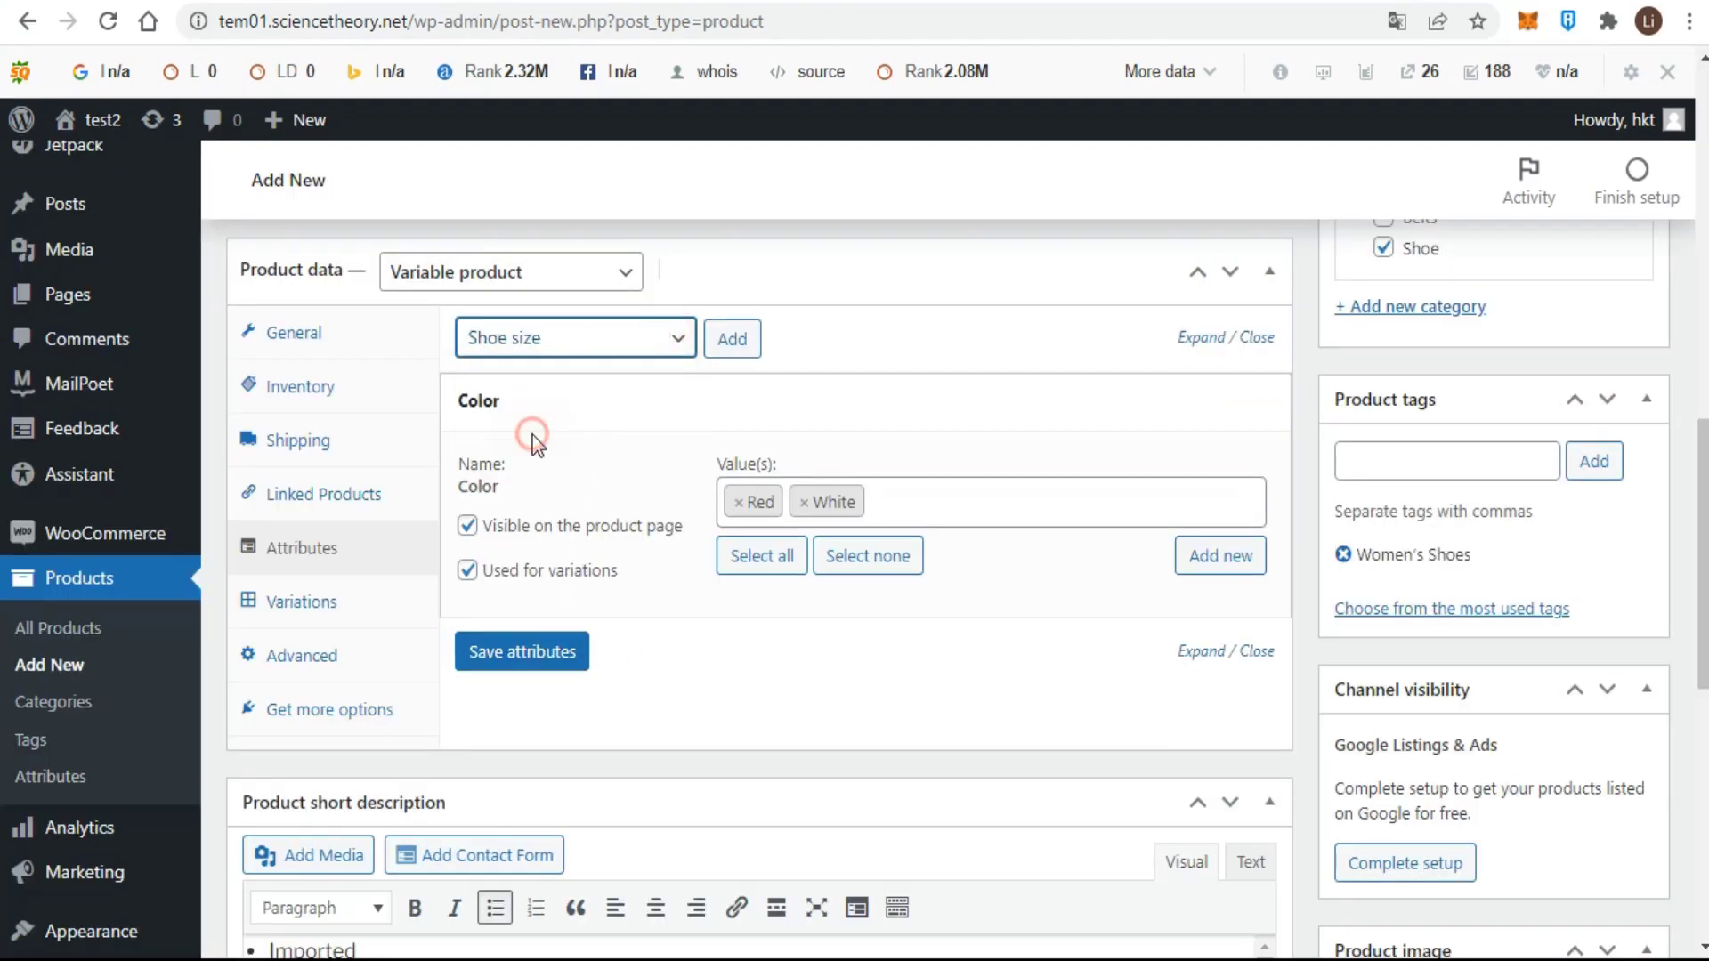
left_click(732, 339)
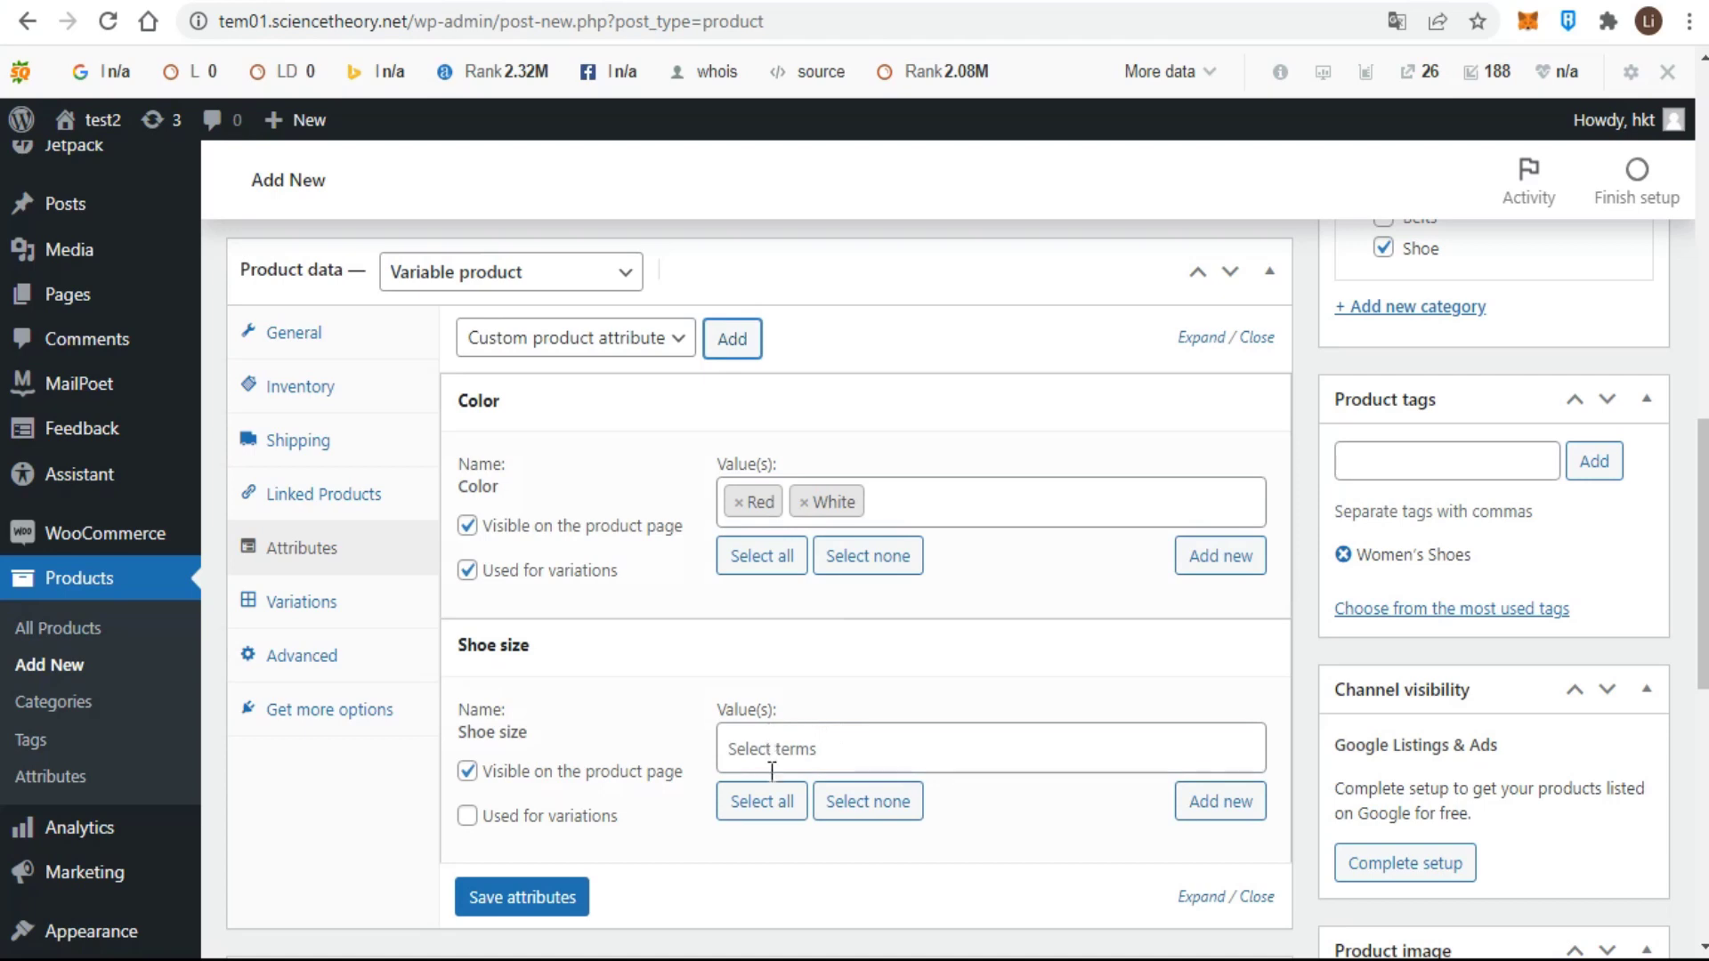
scroll(687, 831, "down", 2)
left_click(496, 685)
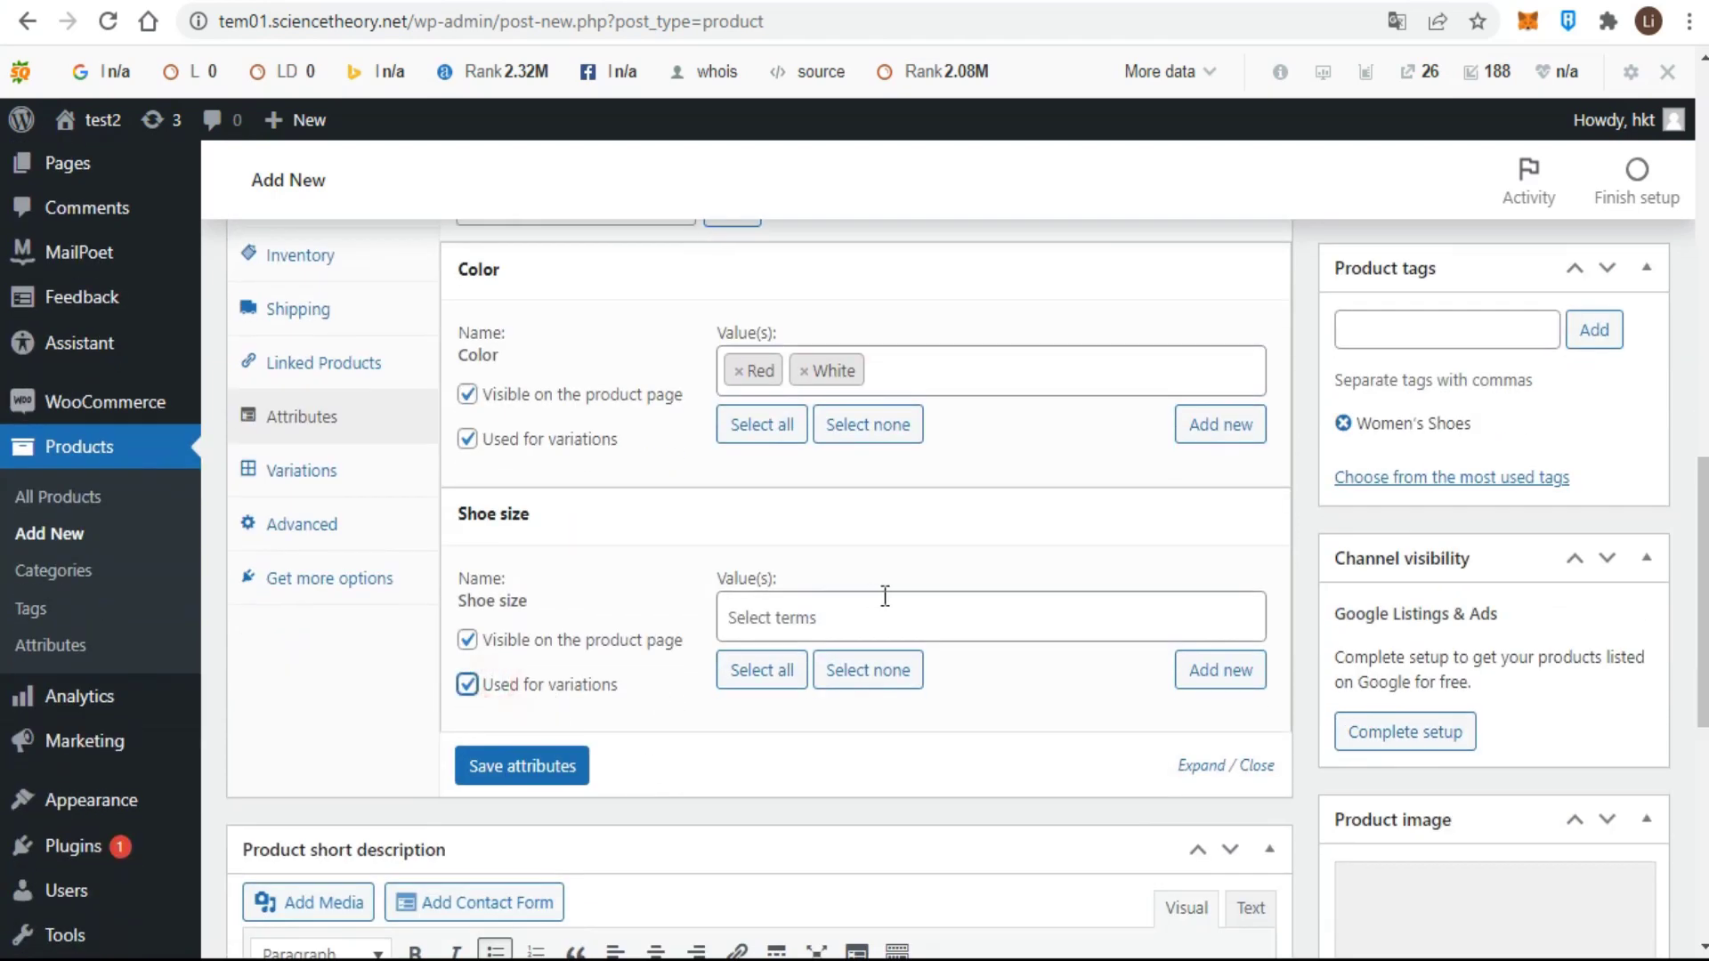
left_click(764, 672)
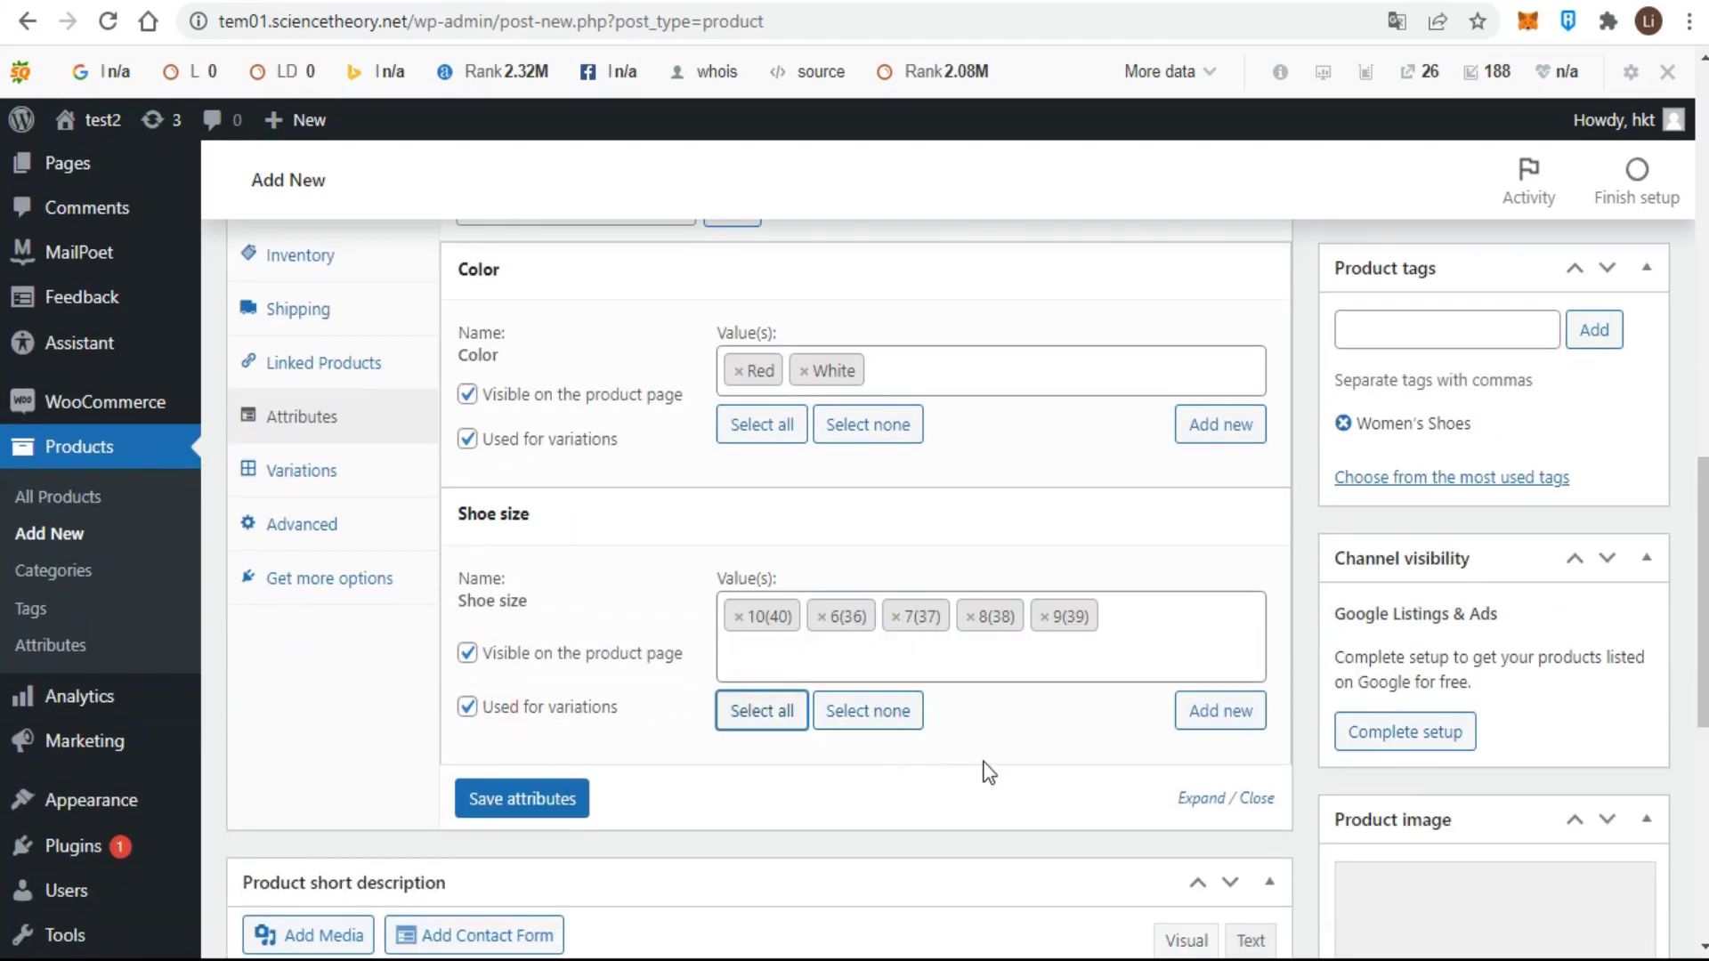
scroll(987, 768, "down", 2)
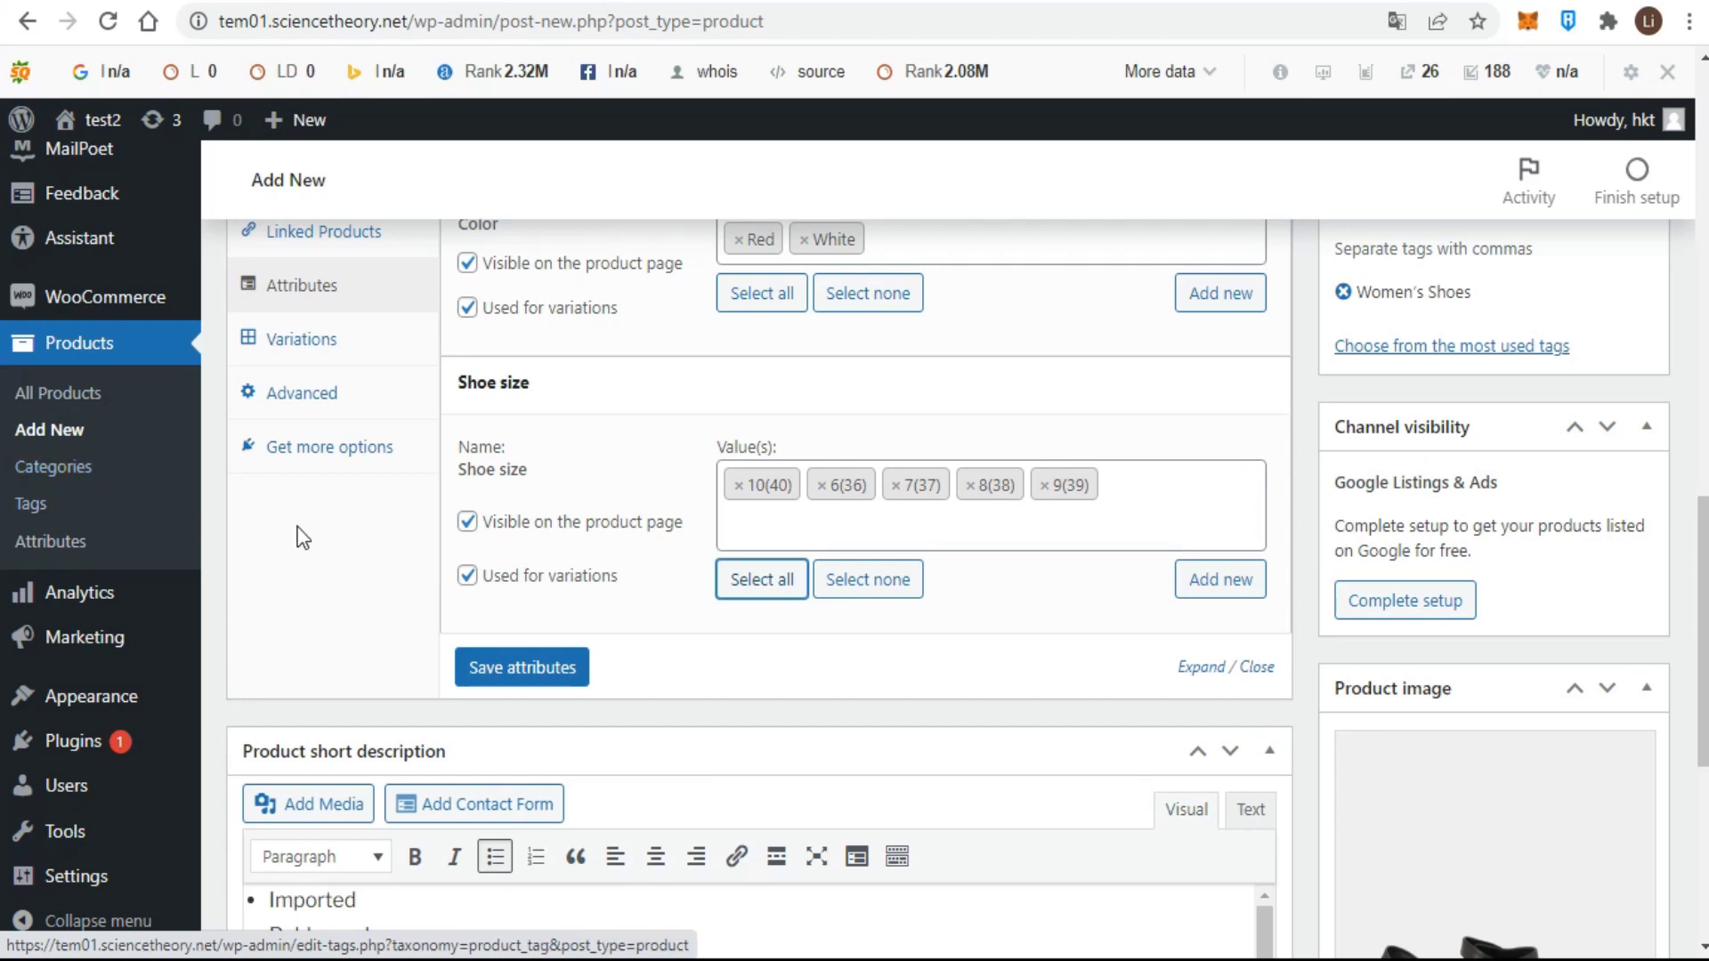
left_click(288, 352)
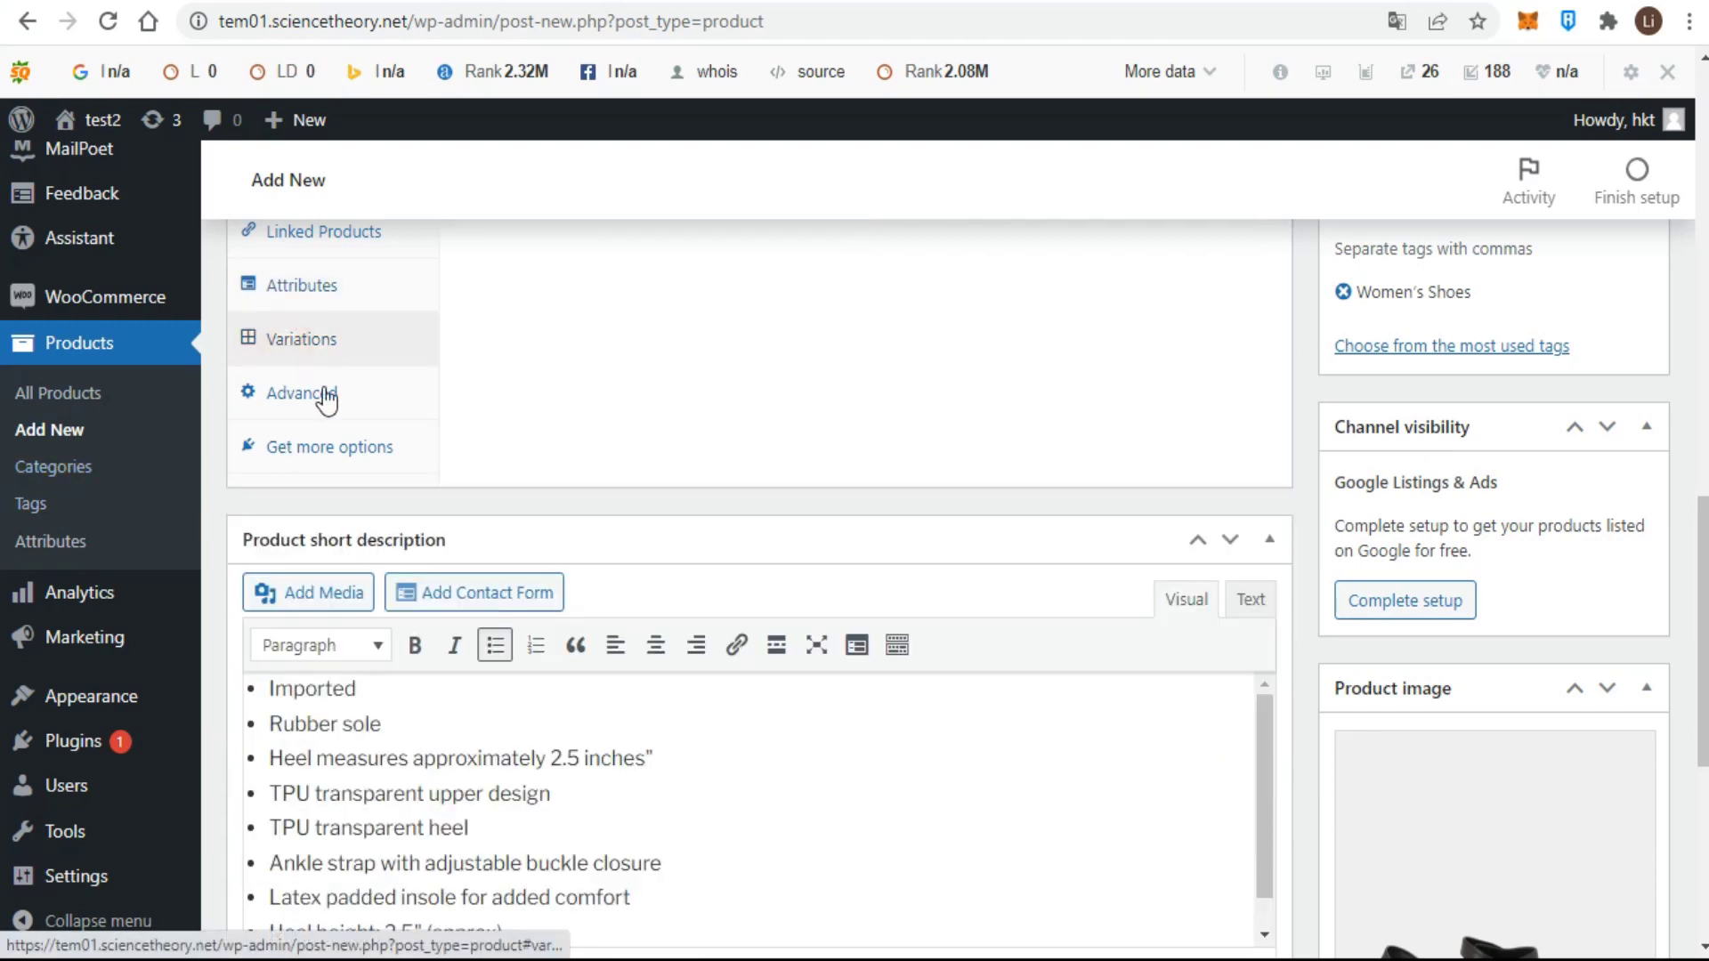
scroll(561, 621, "up", 5)
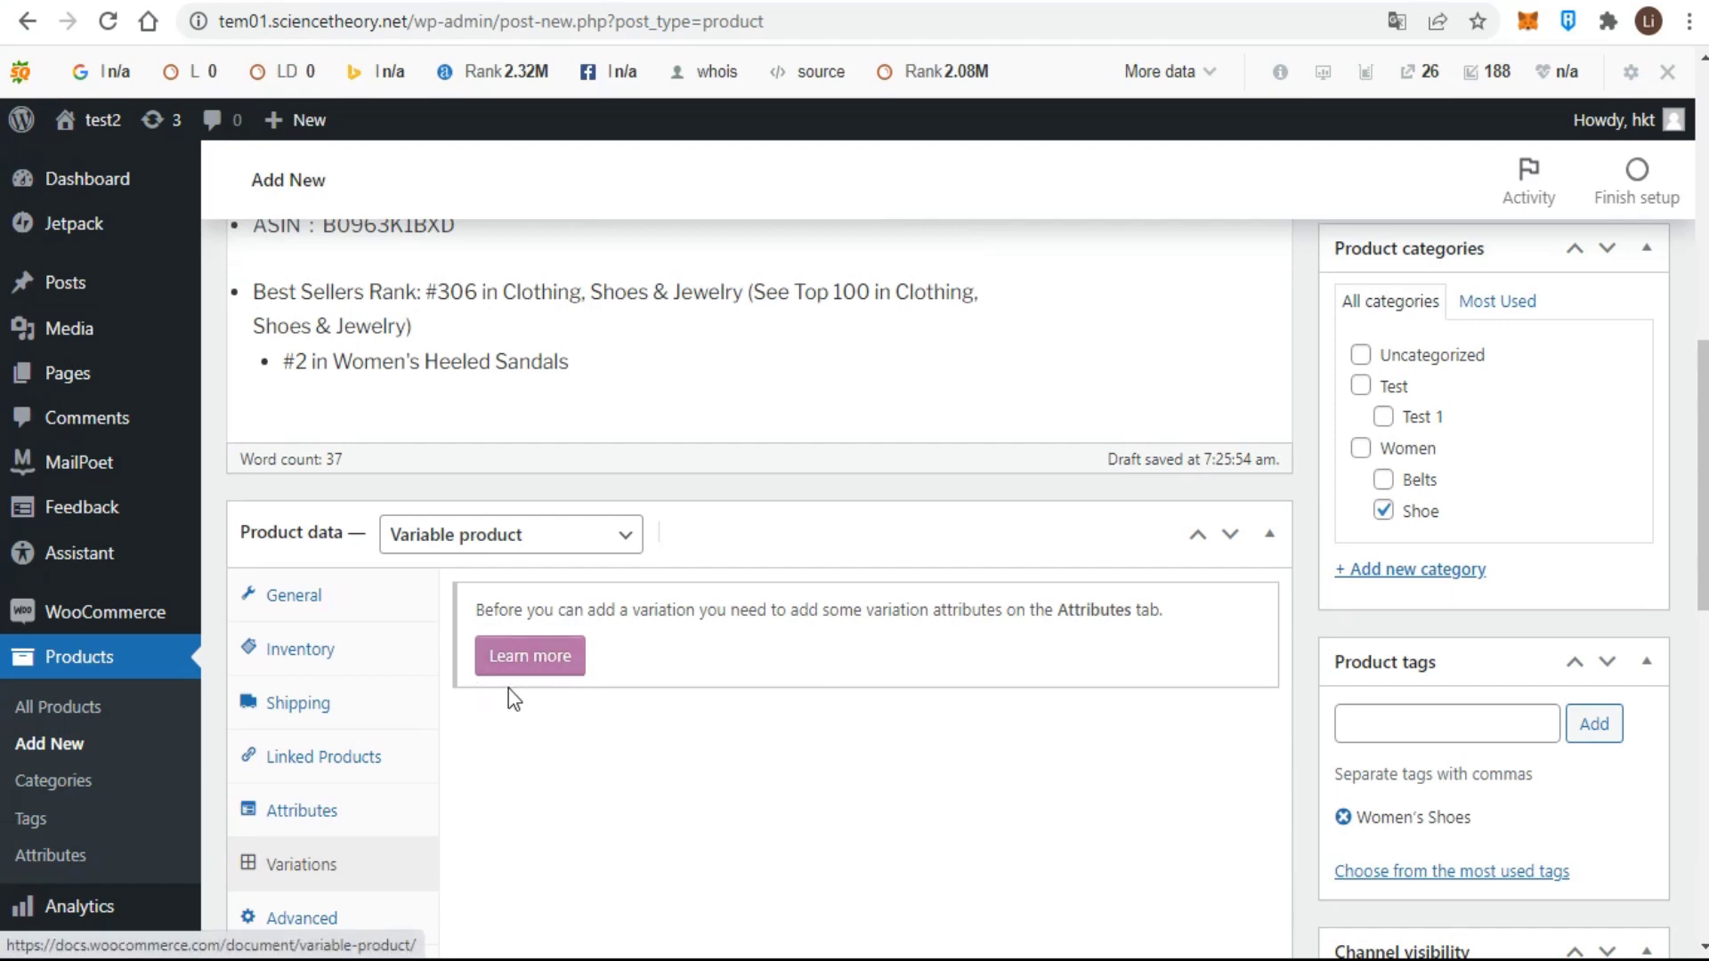
left_click(295, 814)
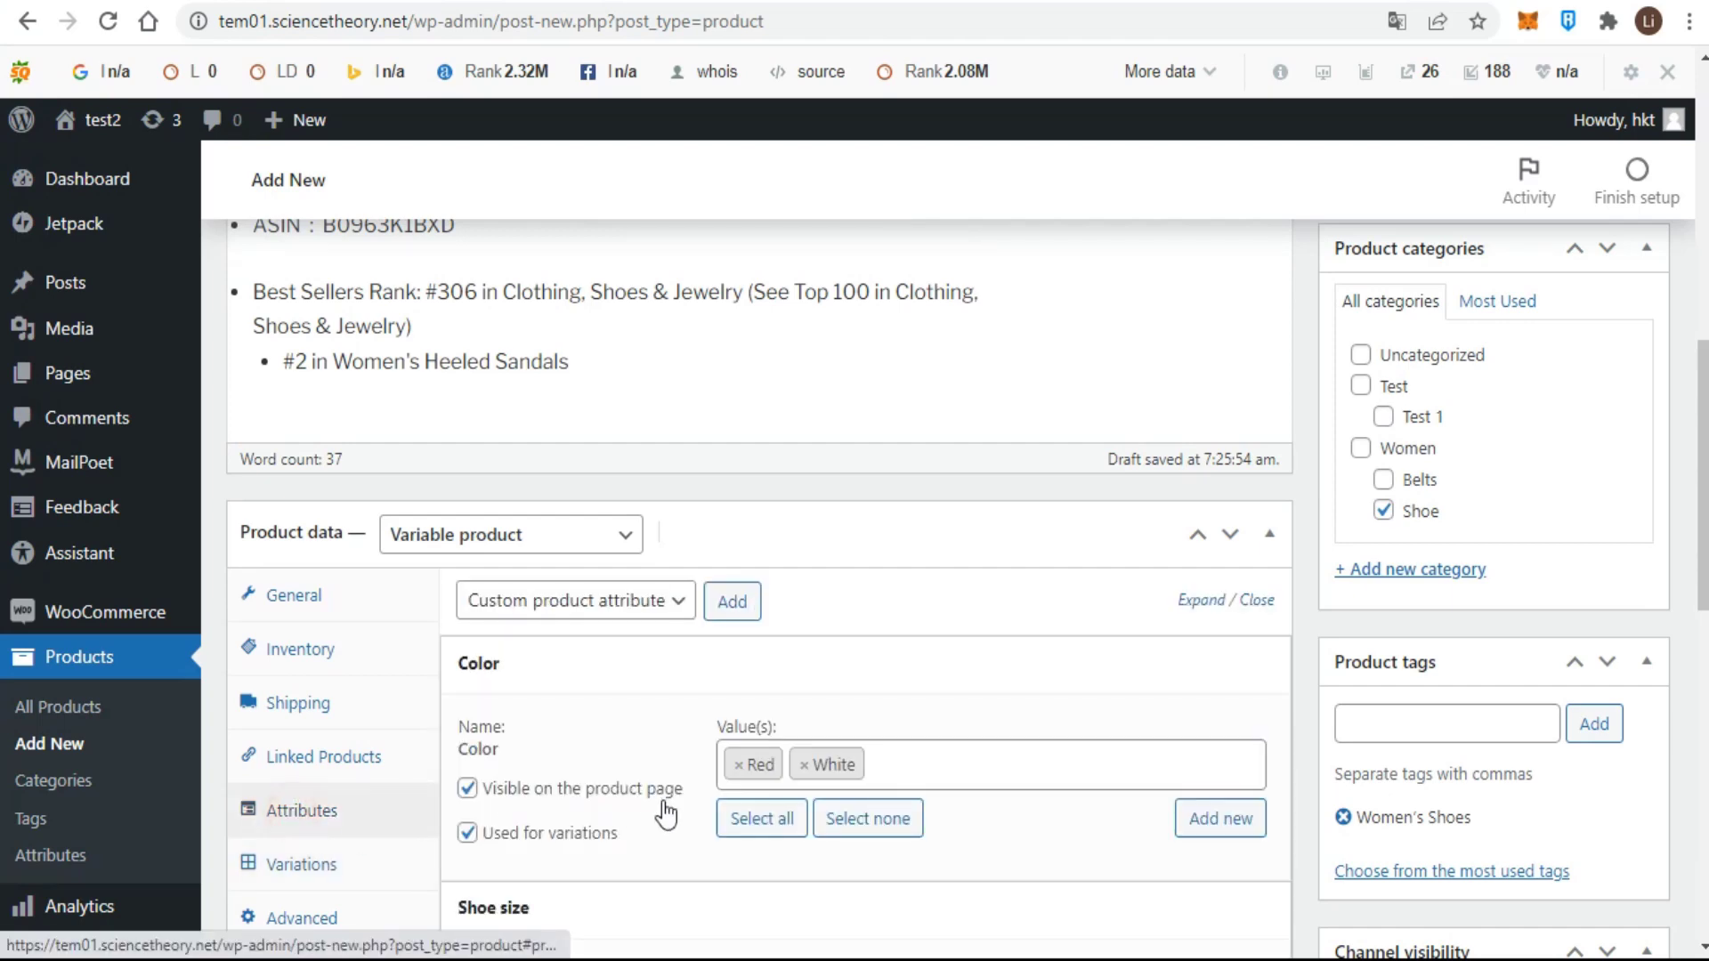
Save the product's Color and Shoe size attributes and open the product's variations settings
scroll(668, 808, "down", 4)
left_click(510, 806)
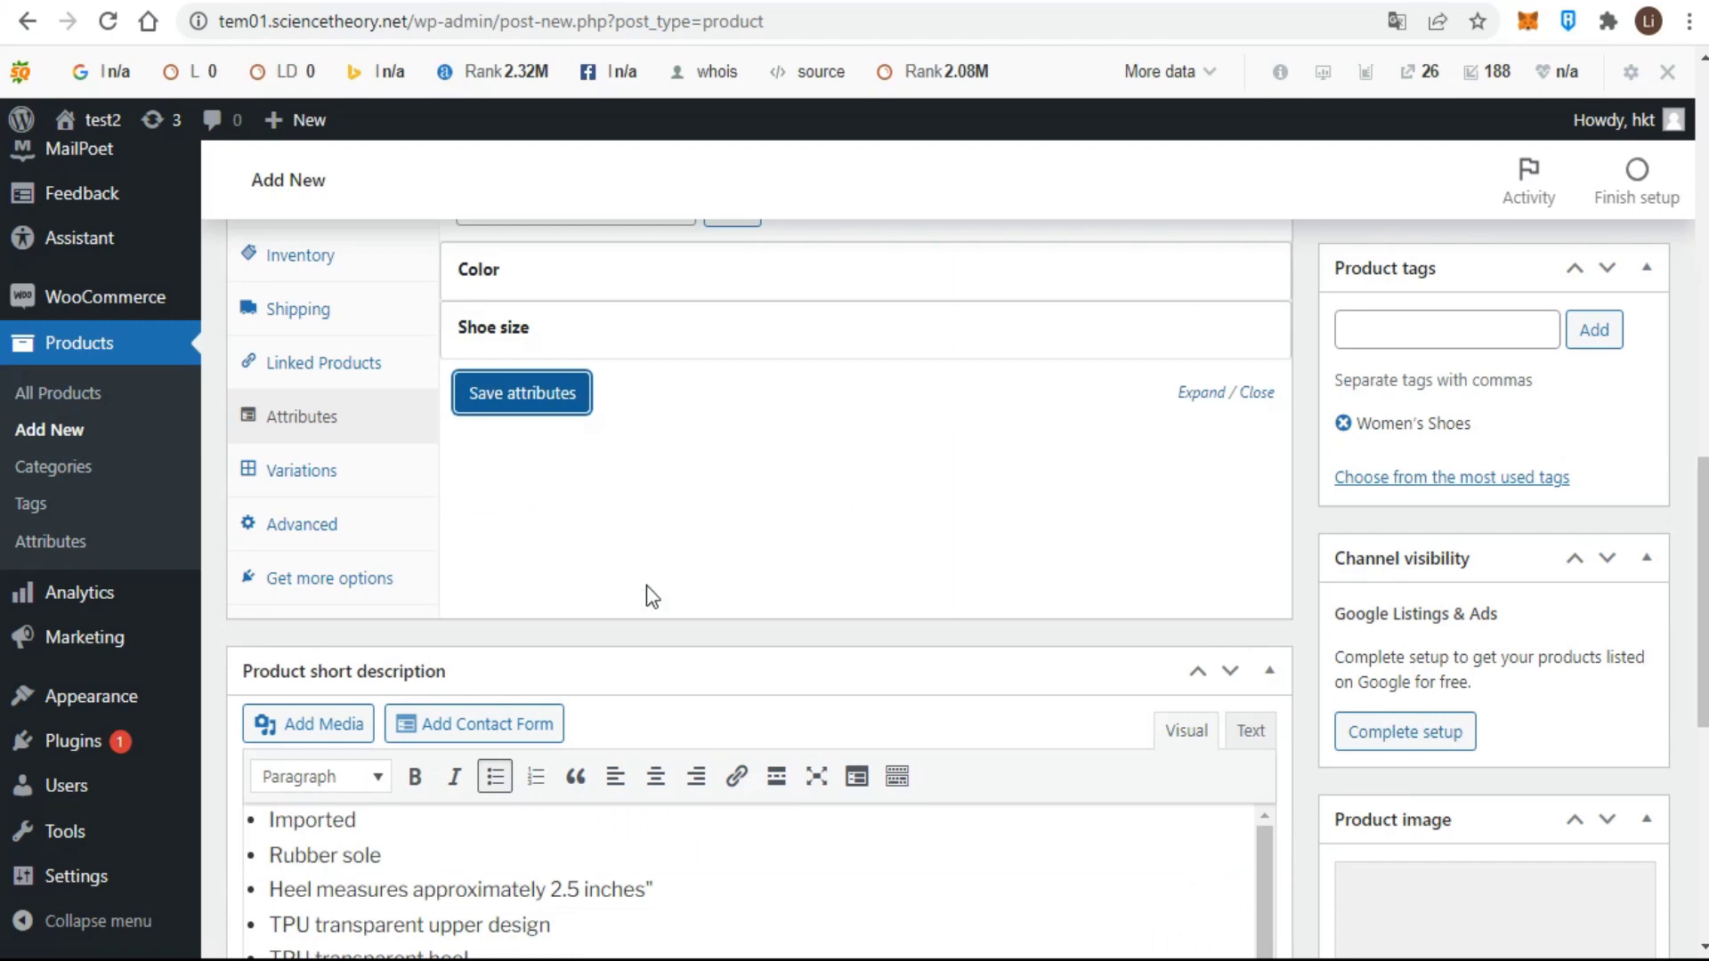
scroll(649, 591, "up", 5)
left_click(467, 800)
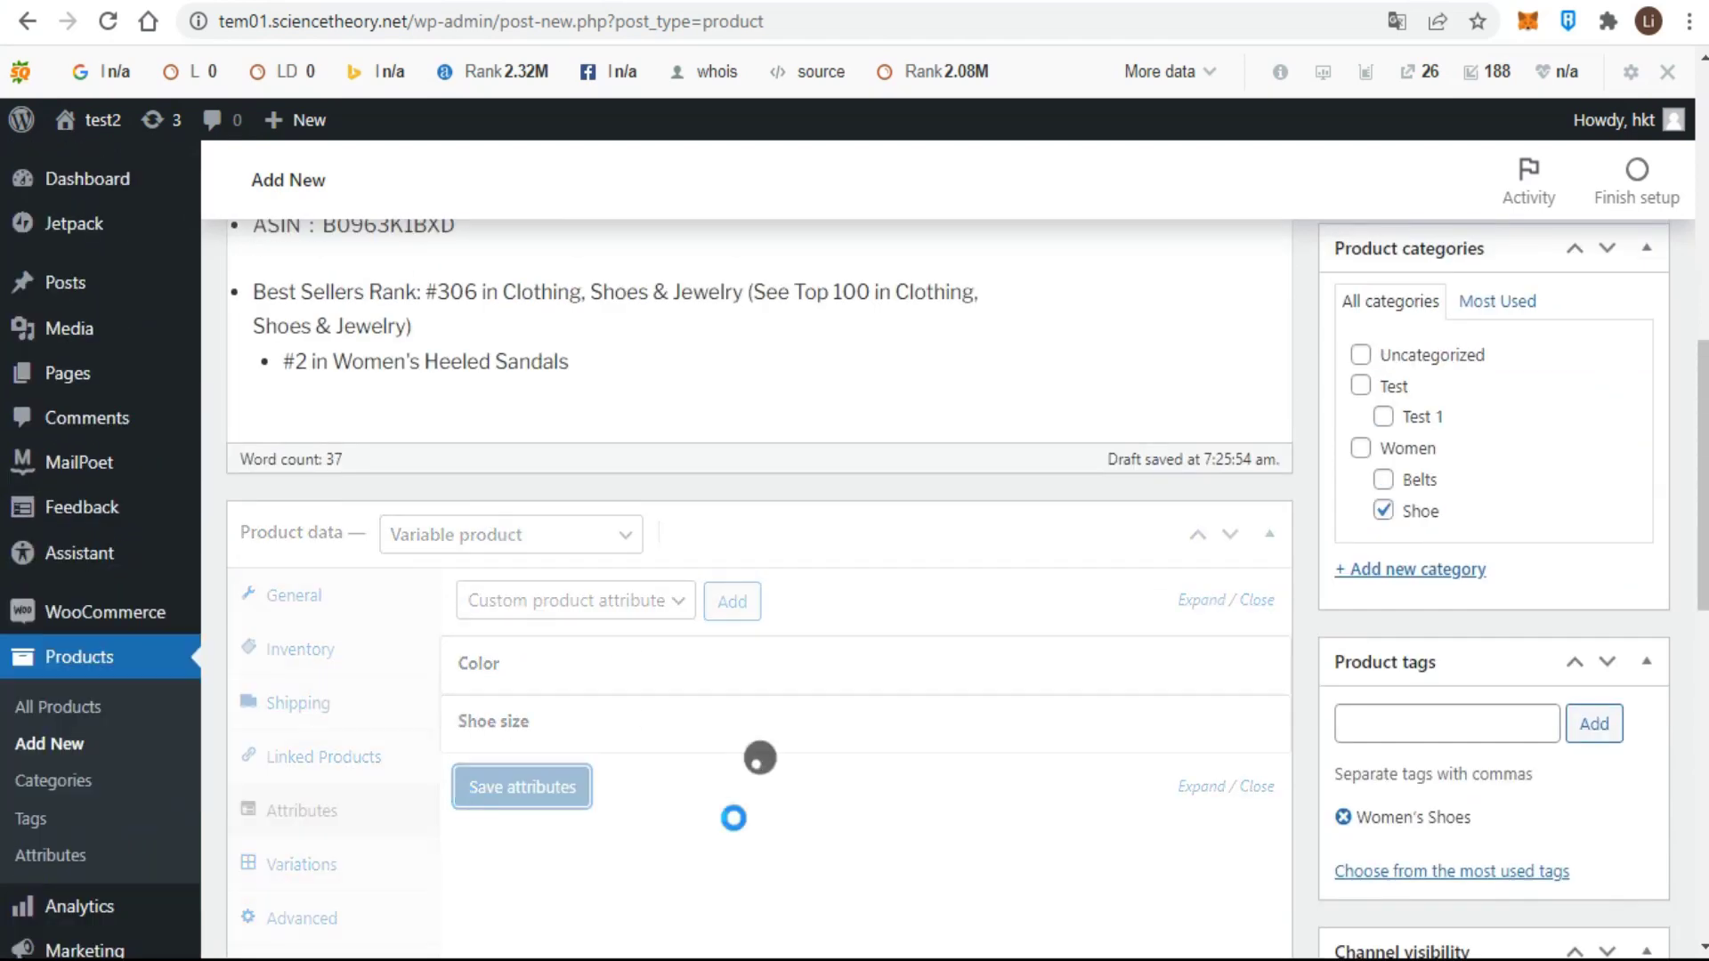
scroll(744, 826, "down", 2)
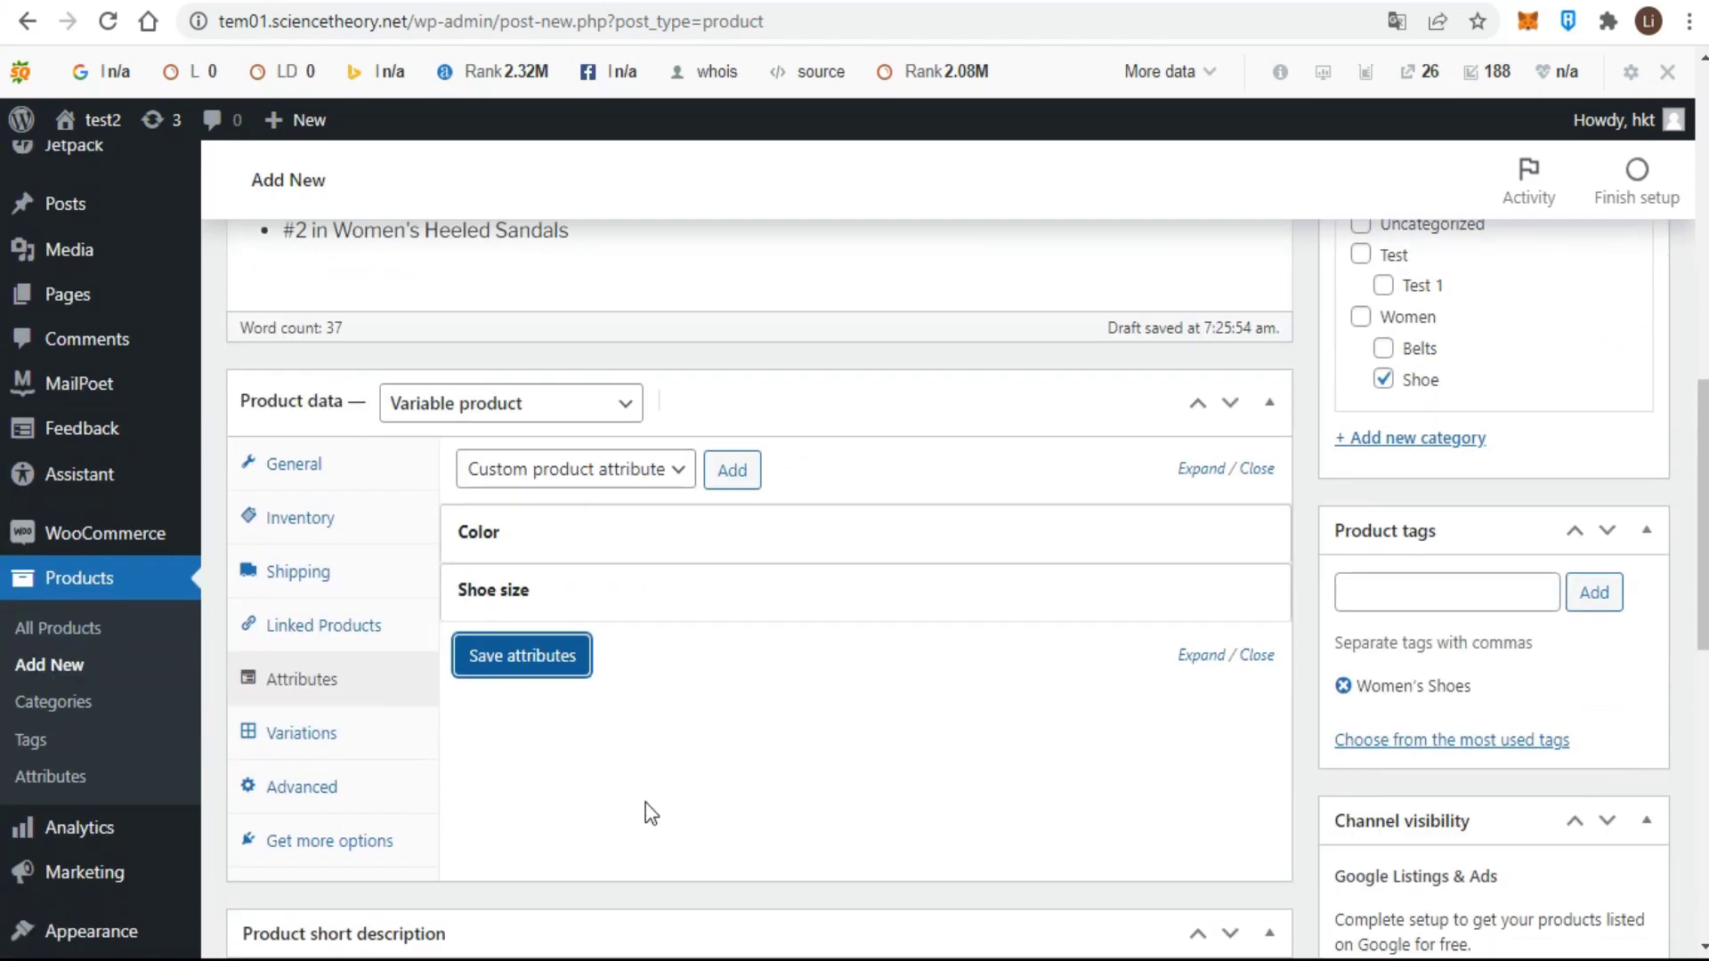
left_click(294, 732)
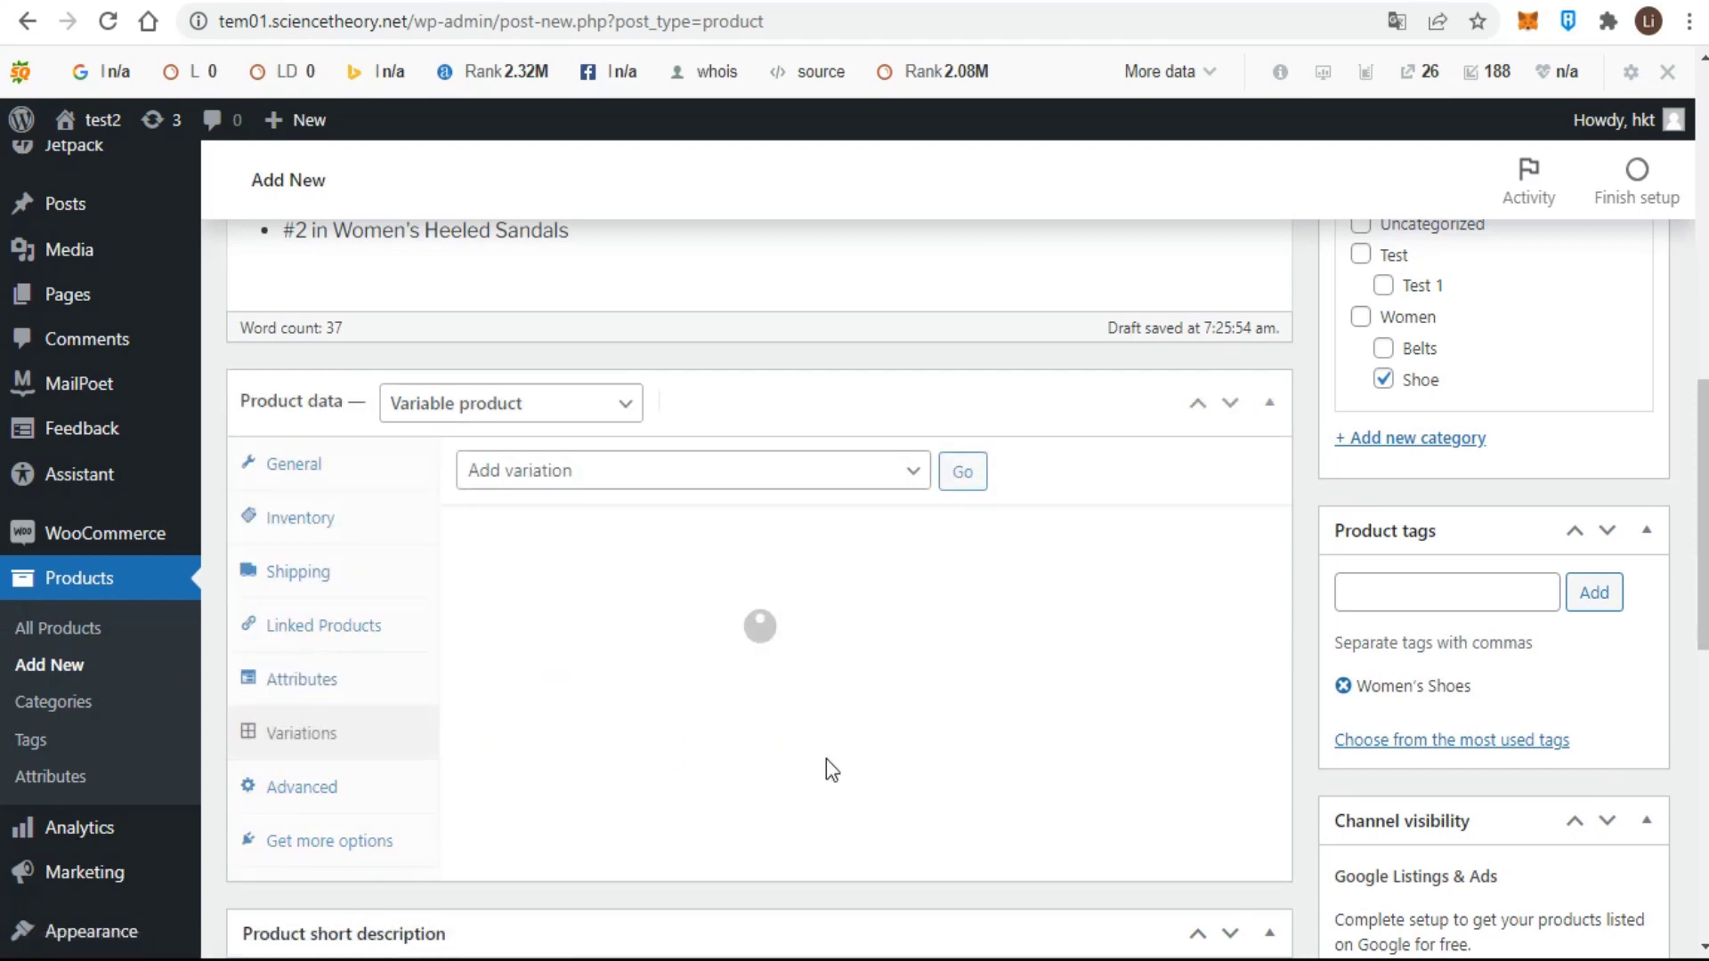
Create variations from all attributes for the variable product and accept the generated combinations
scroll(828, 765, "down", 2)
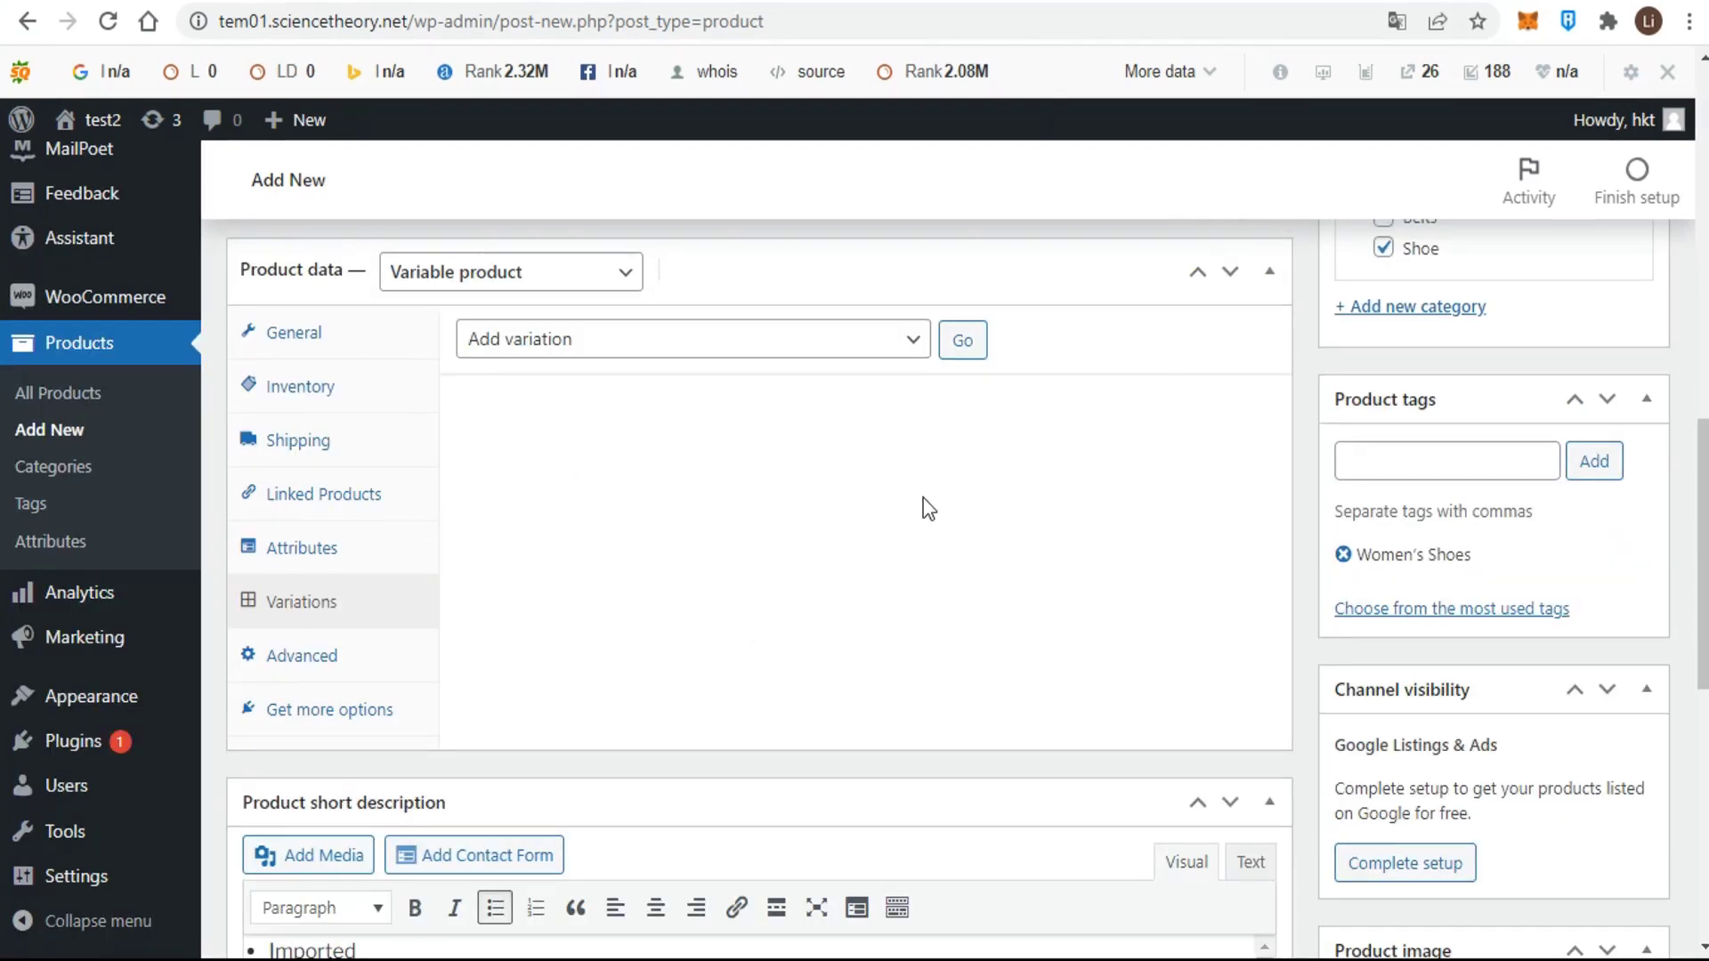
left_click(913, 341)
left_click(625, 399)
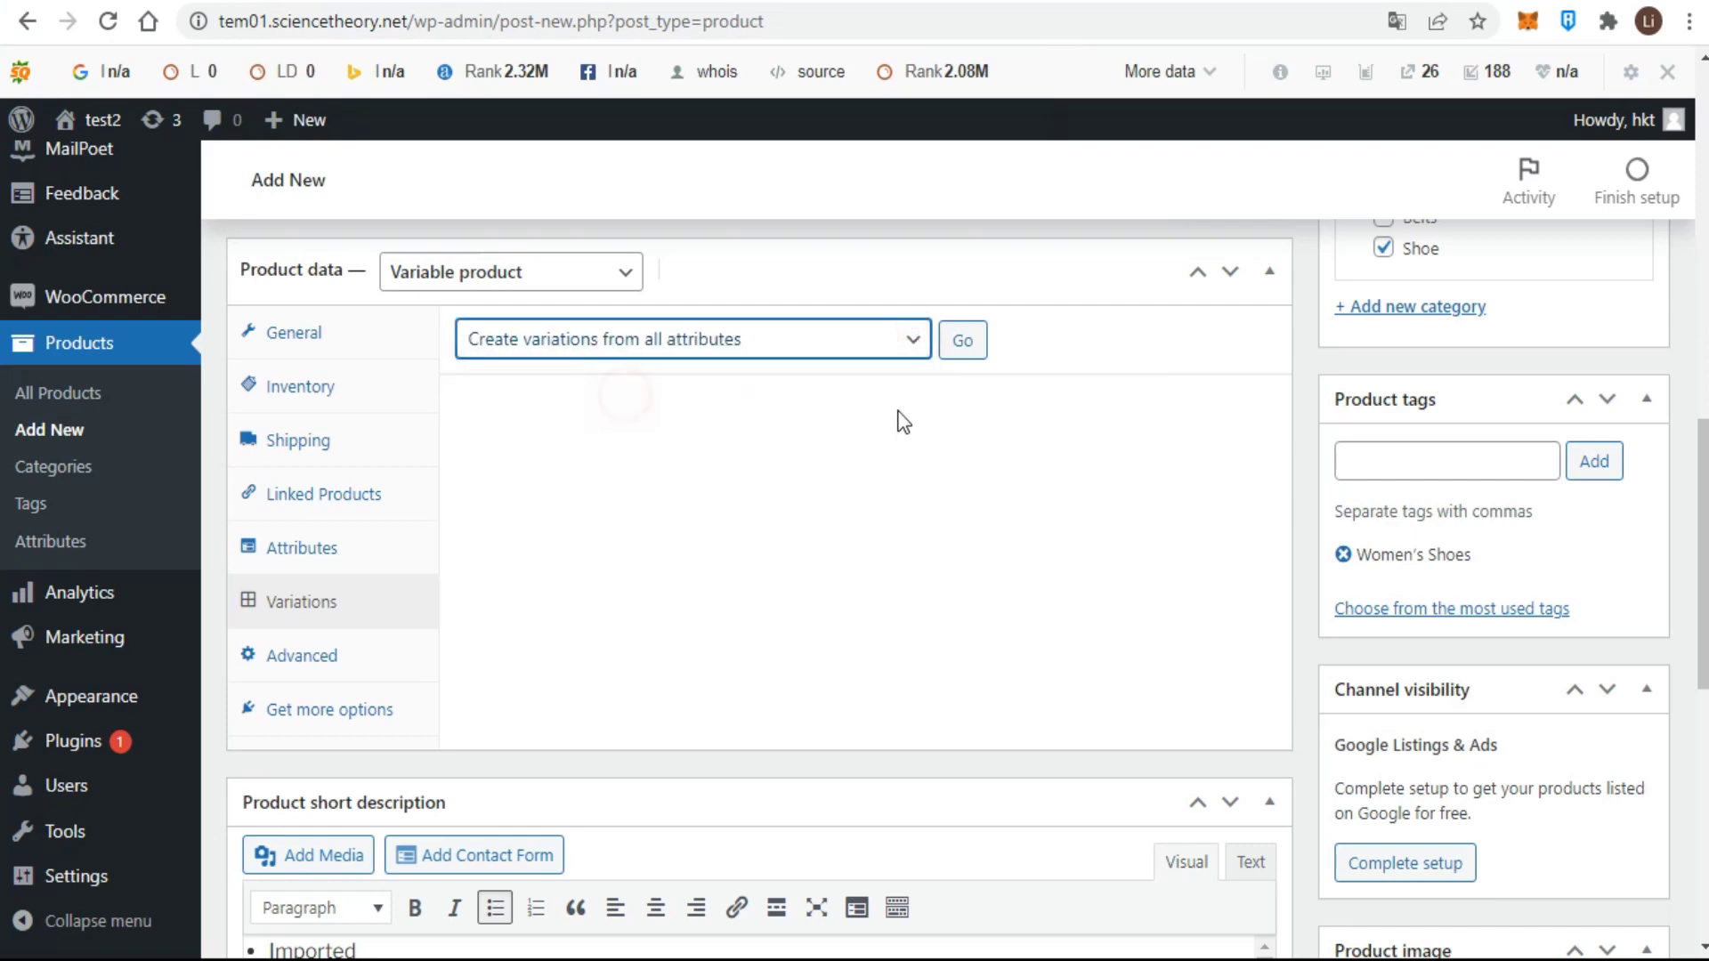
left_click(963, 341)
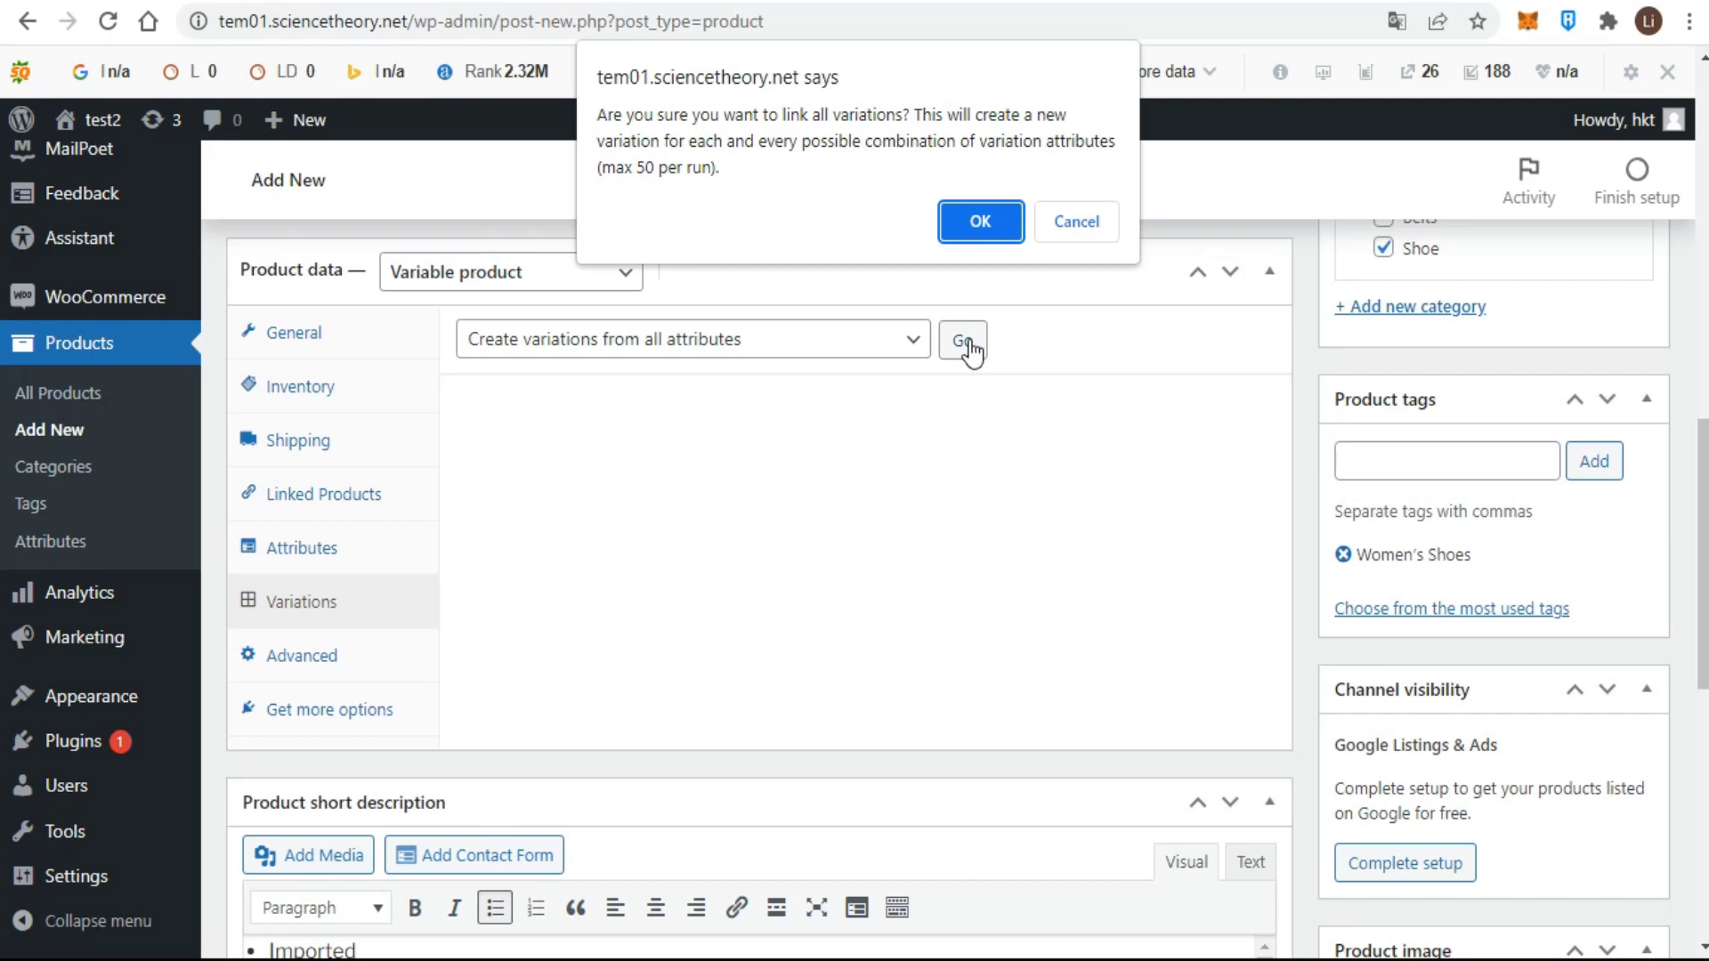
left_click(980, 221)
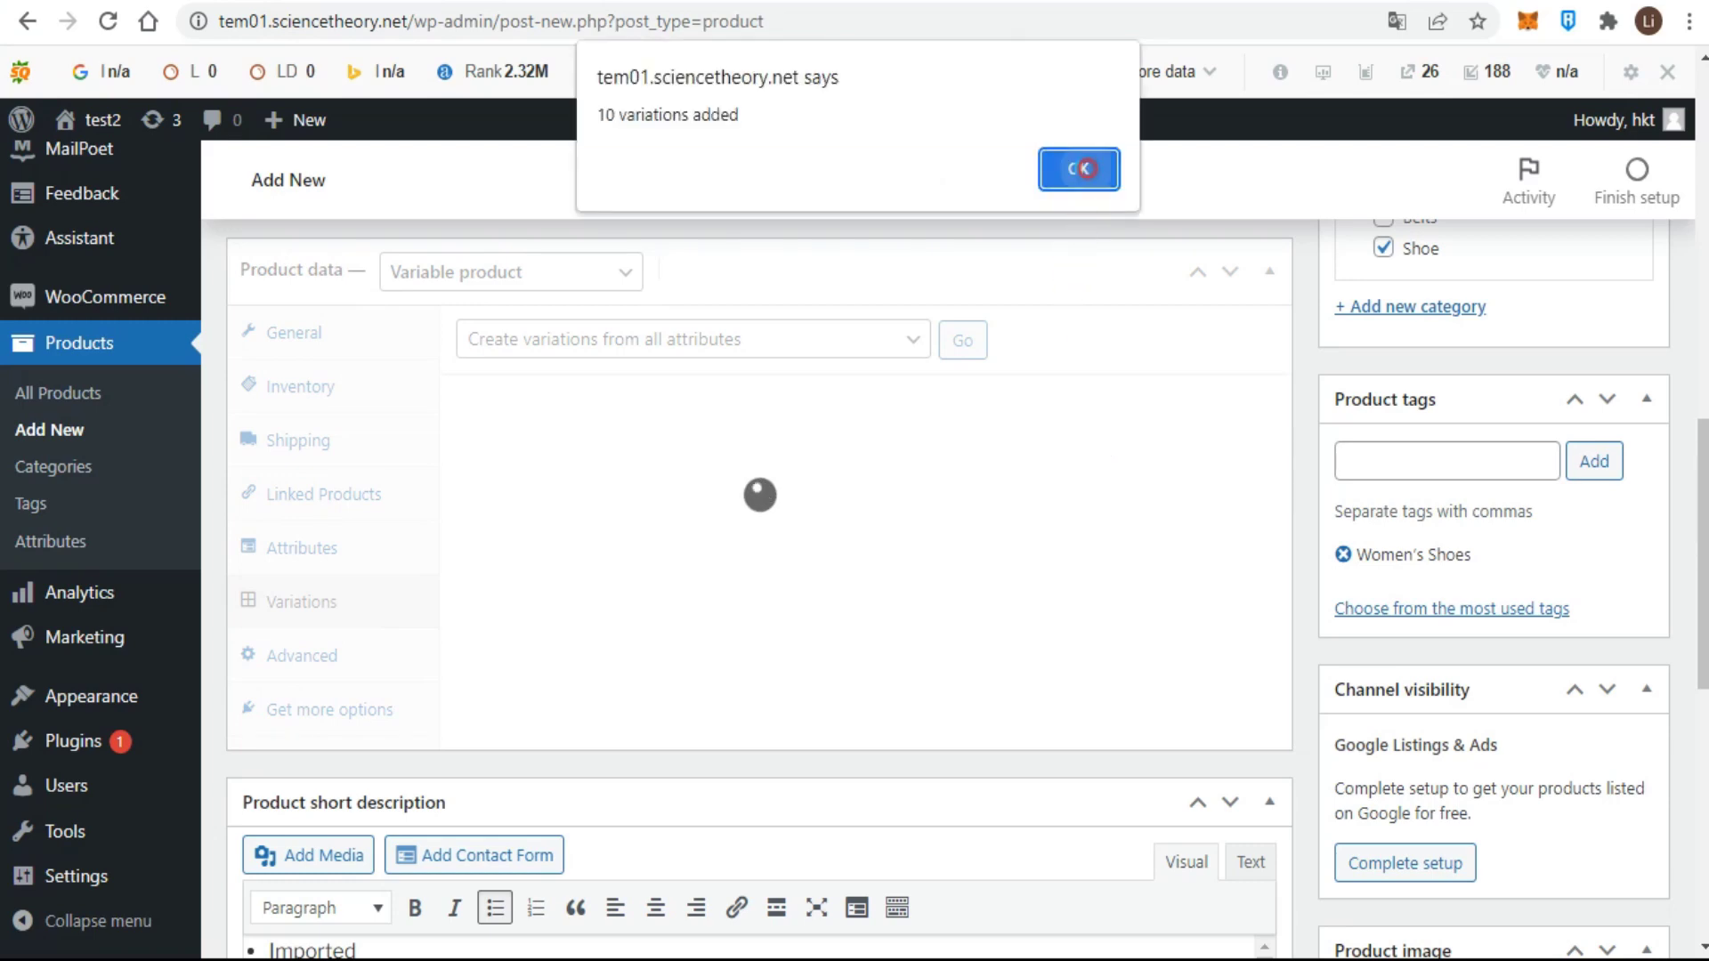
left_click(1083, 168)
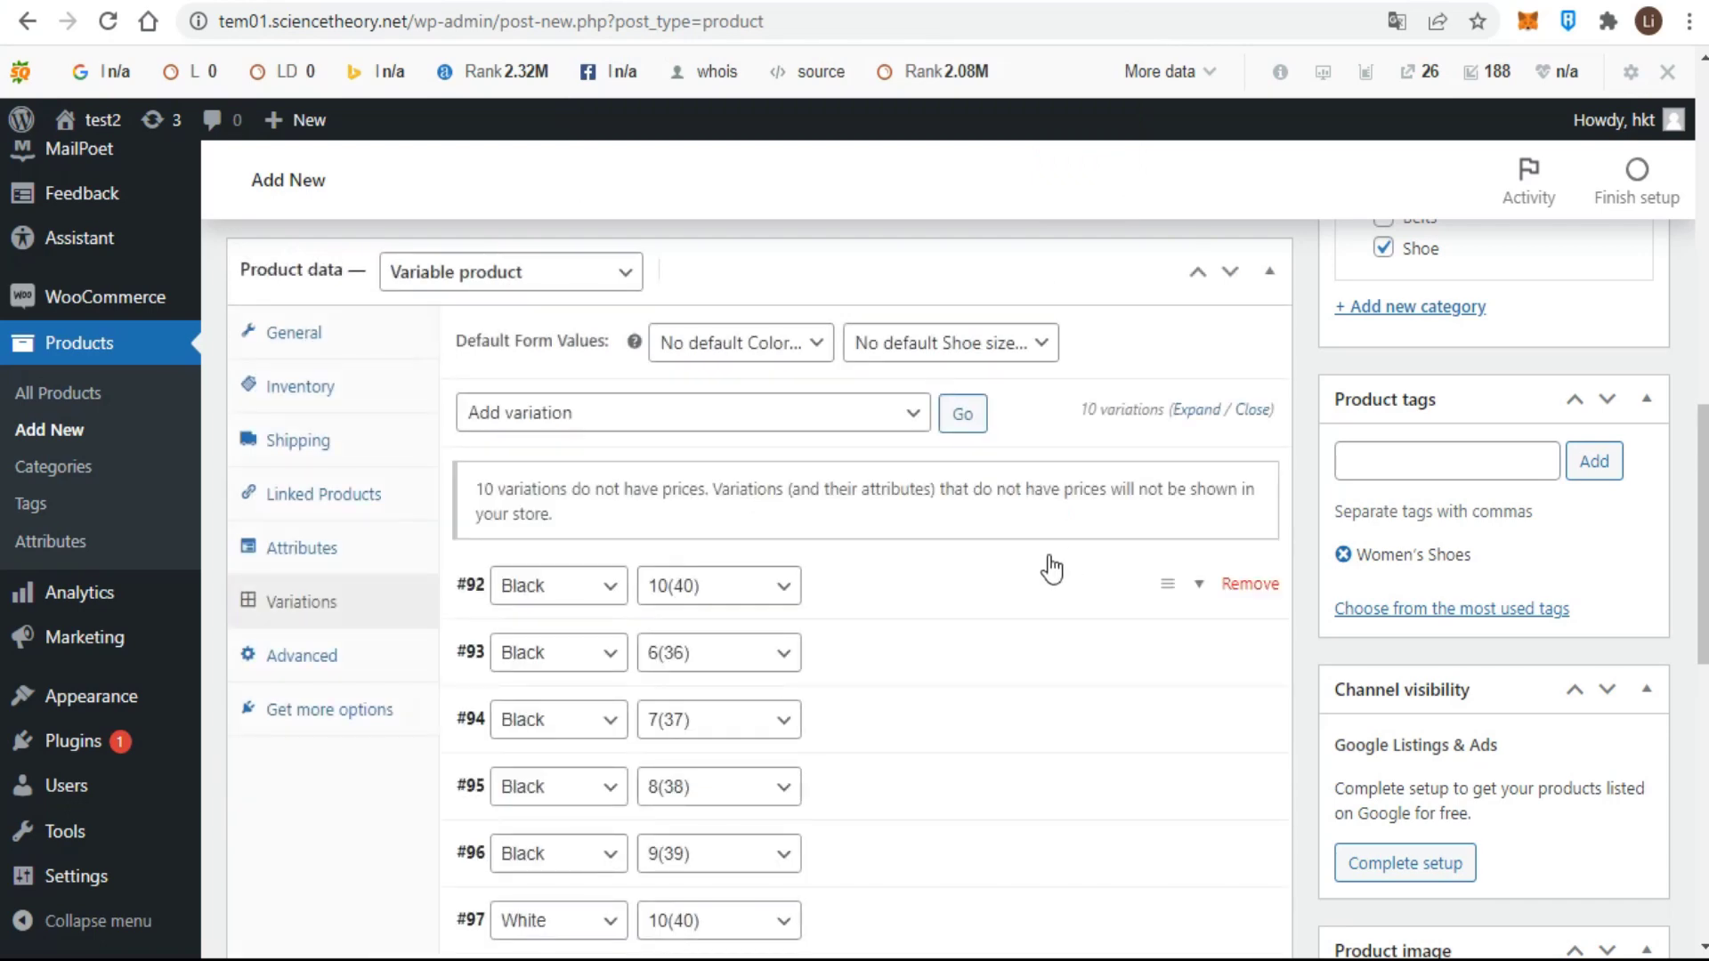
Expand the Black 10(40) variation and set its SKU to SL01
left_click(1200, 587)
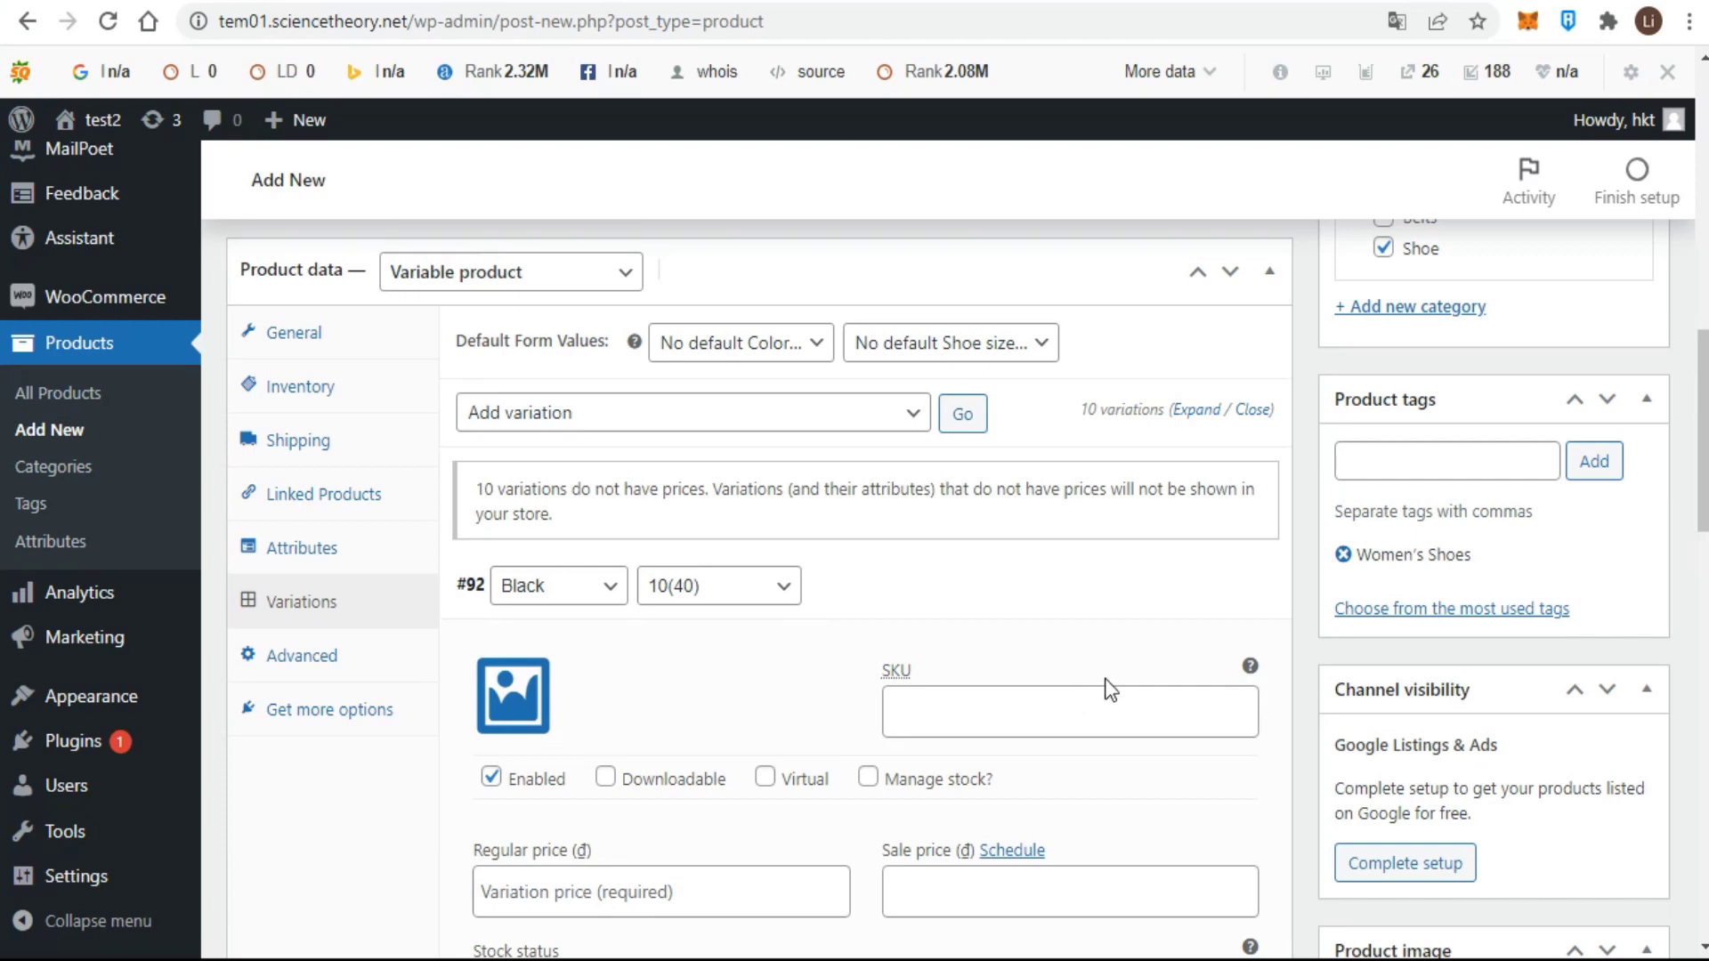
scroll(1107, 686, "down", 2)
left_click(989, 592)
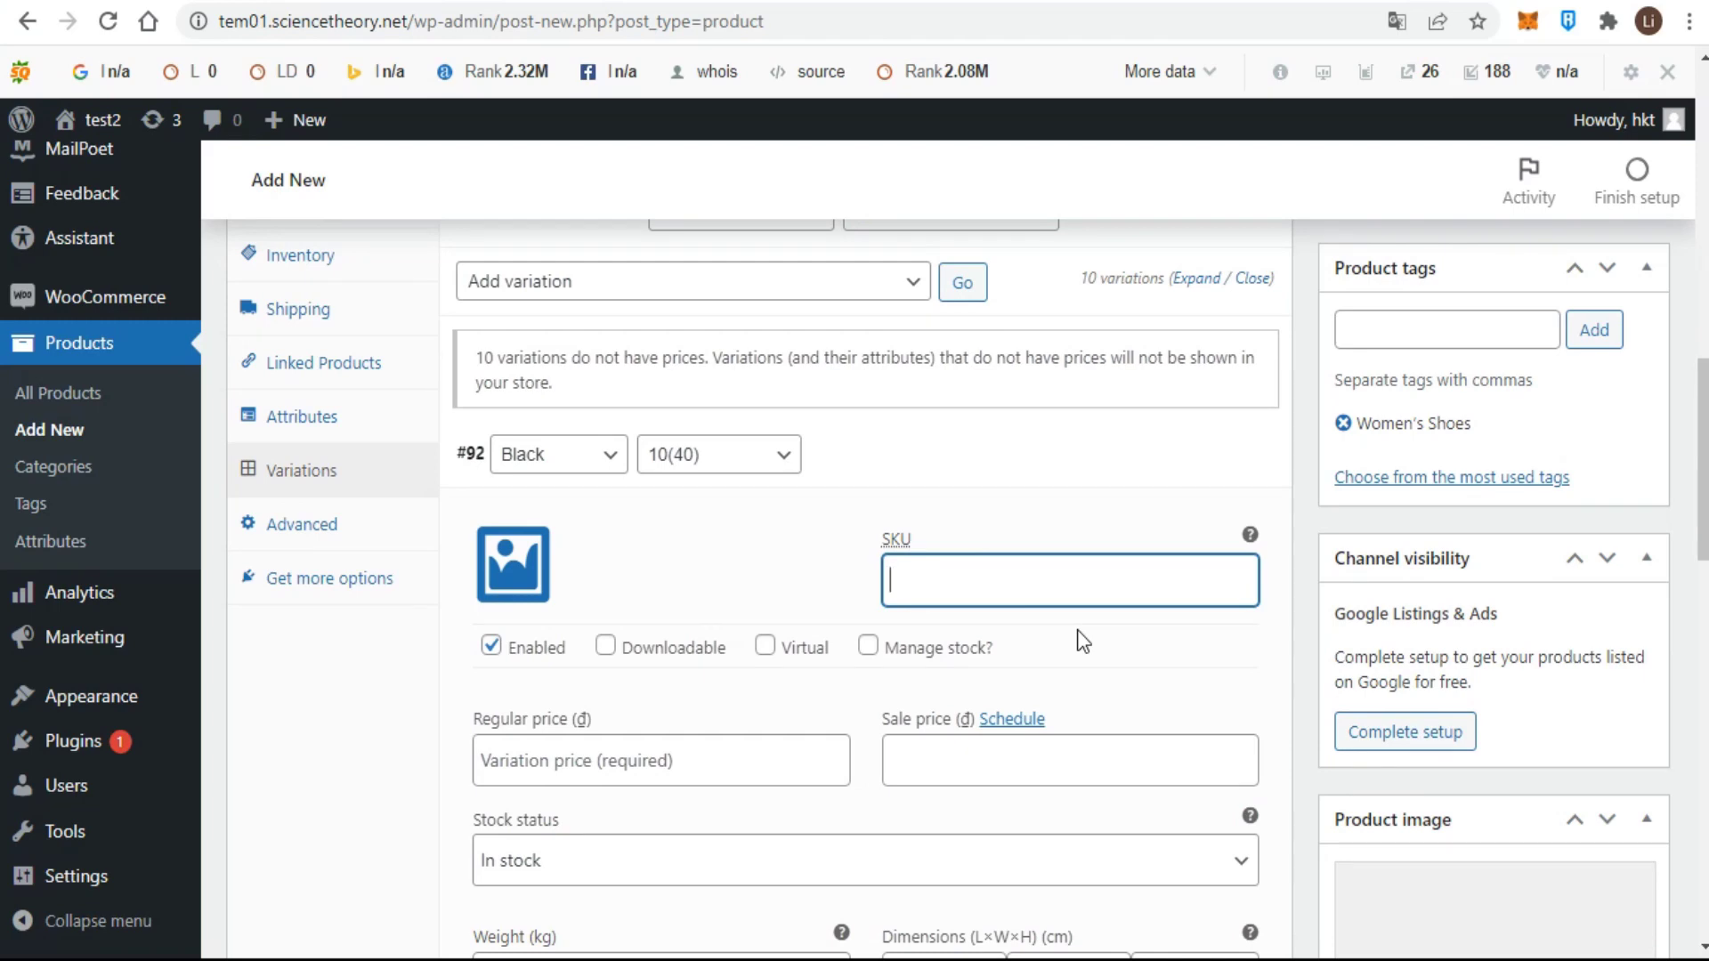
type("SL01")
Set the regular price of all variations to 39.99 in bulk, saving the pending variation changes
scroll(1102, 637, "down", 2)
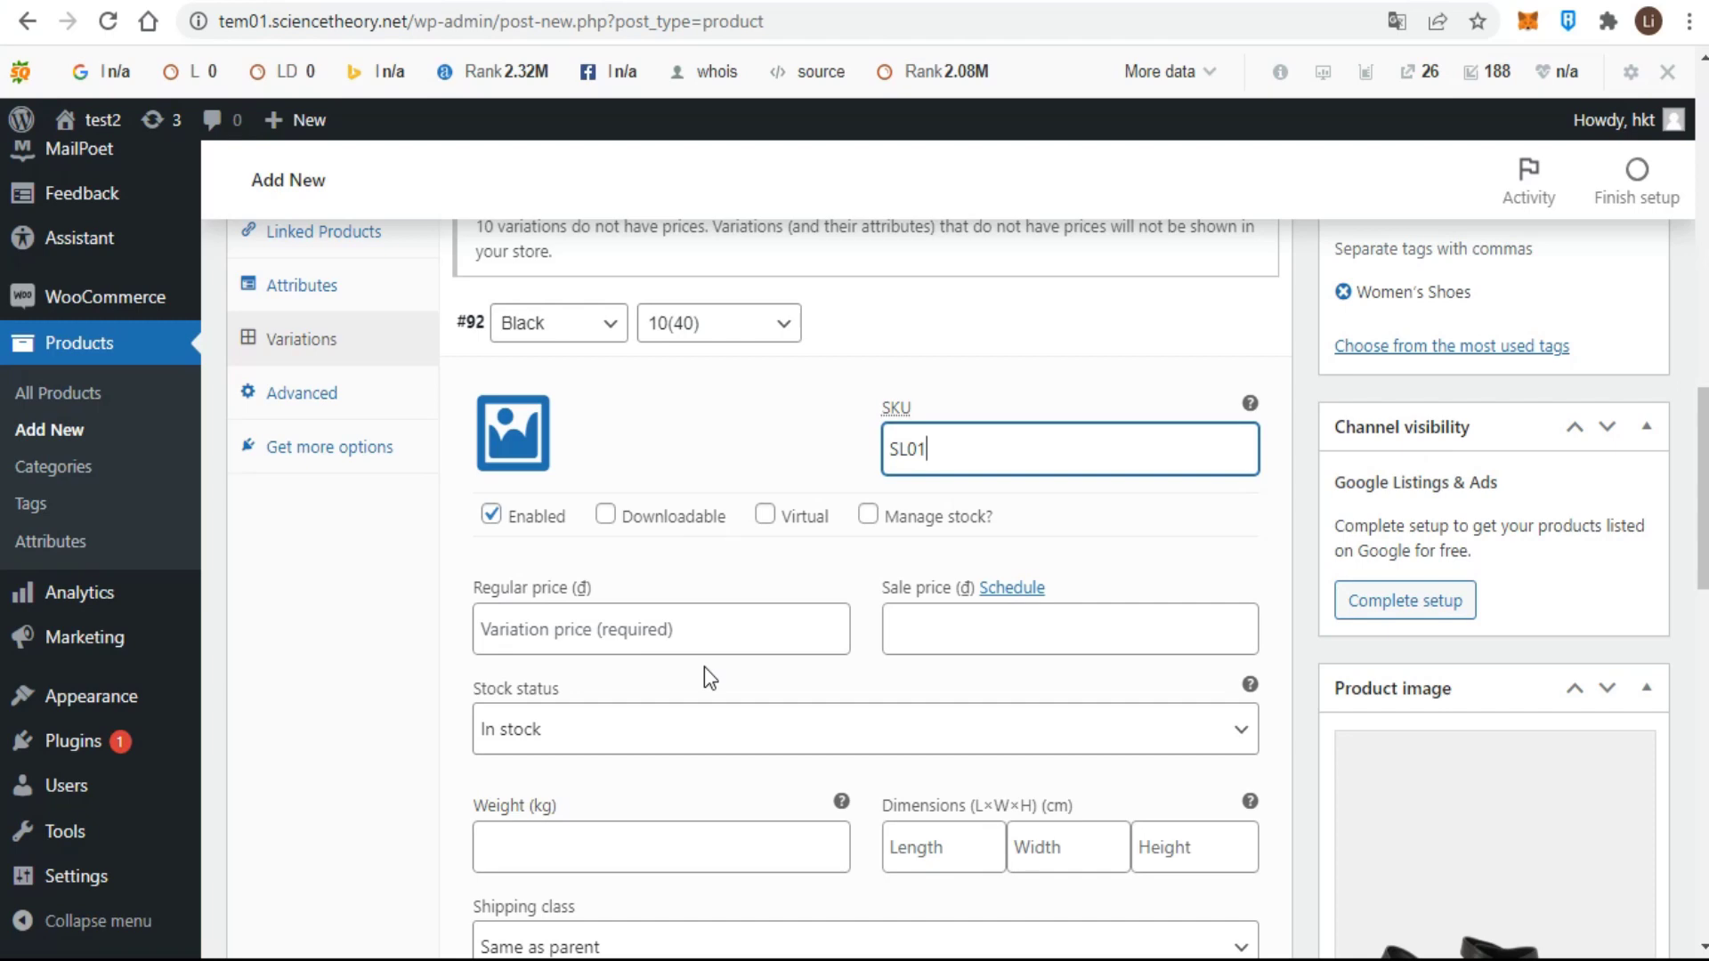
scroll(703, 666, "down", 4)
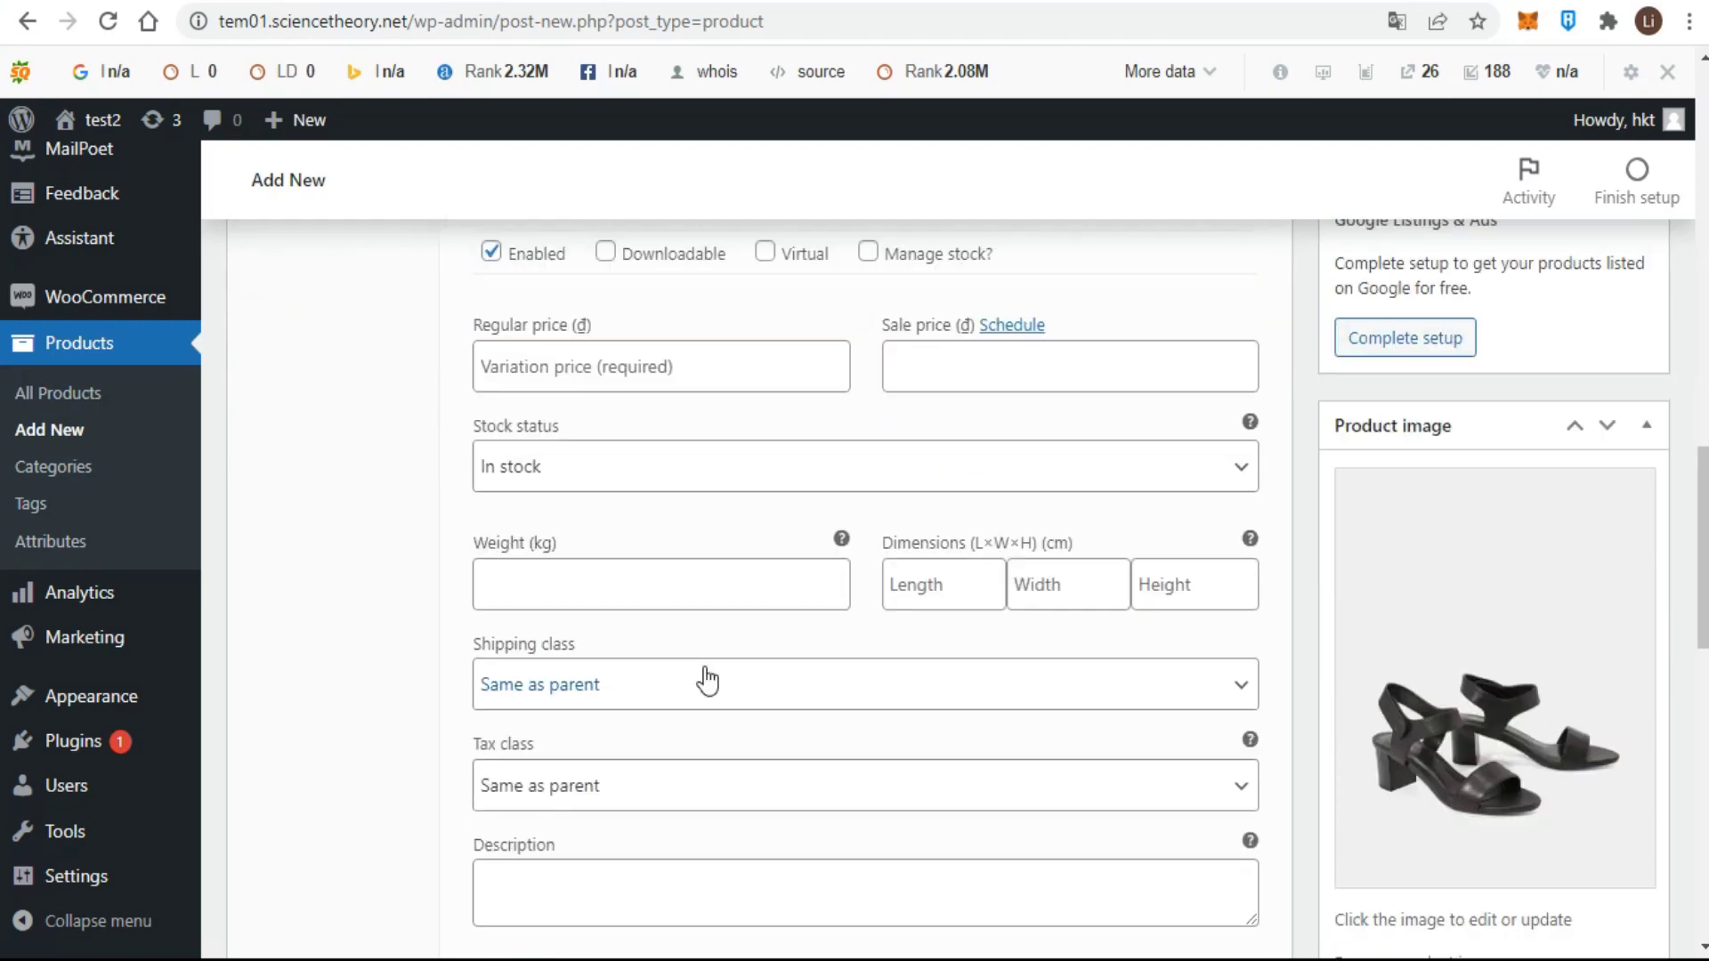
scroll(707, 681, "down", 10)
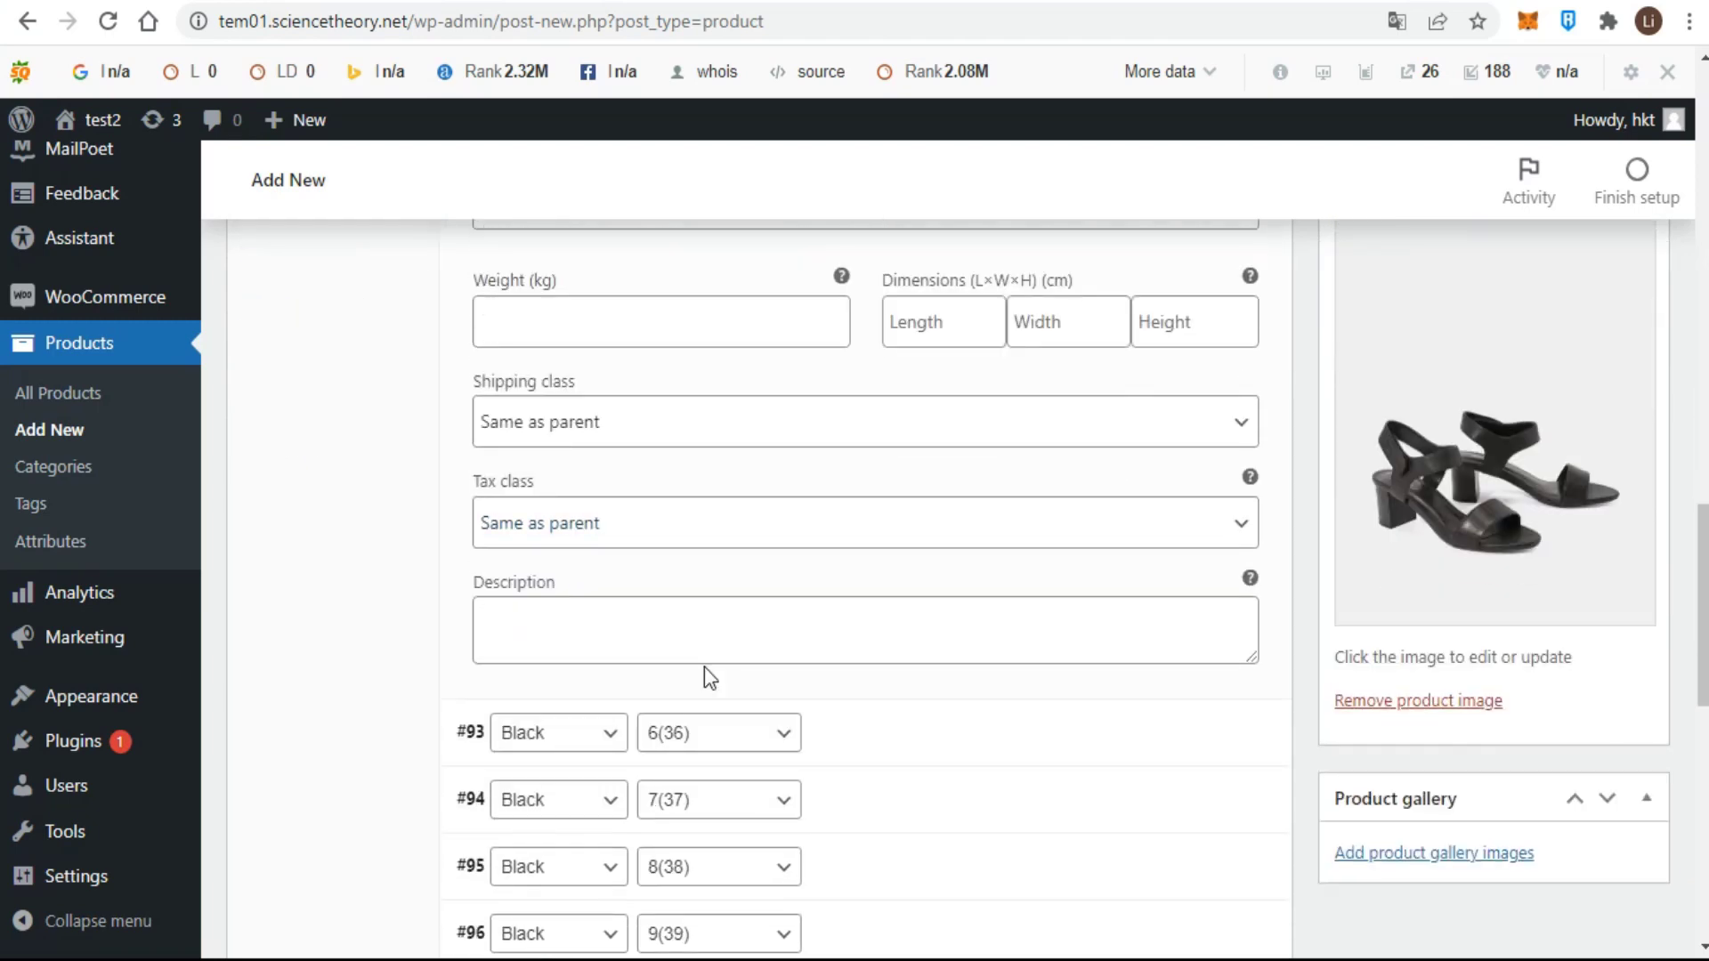
scroll(708, 679, "down", 7)
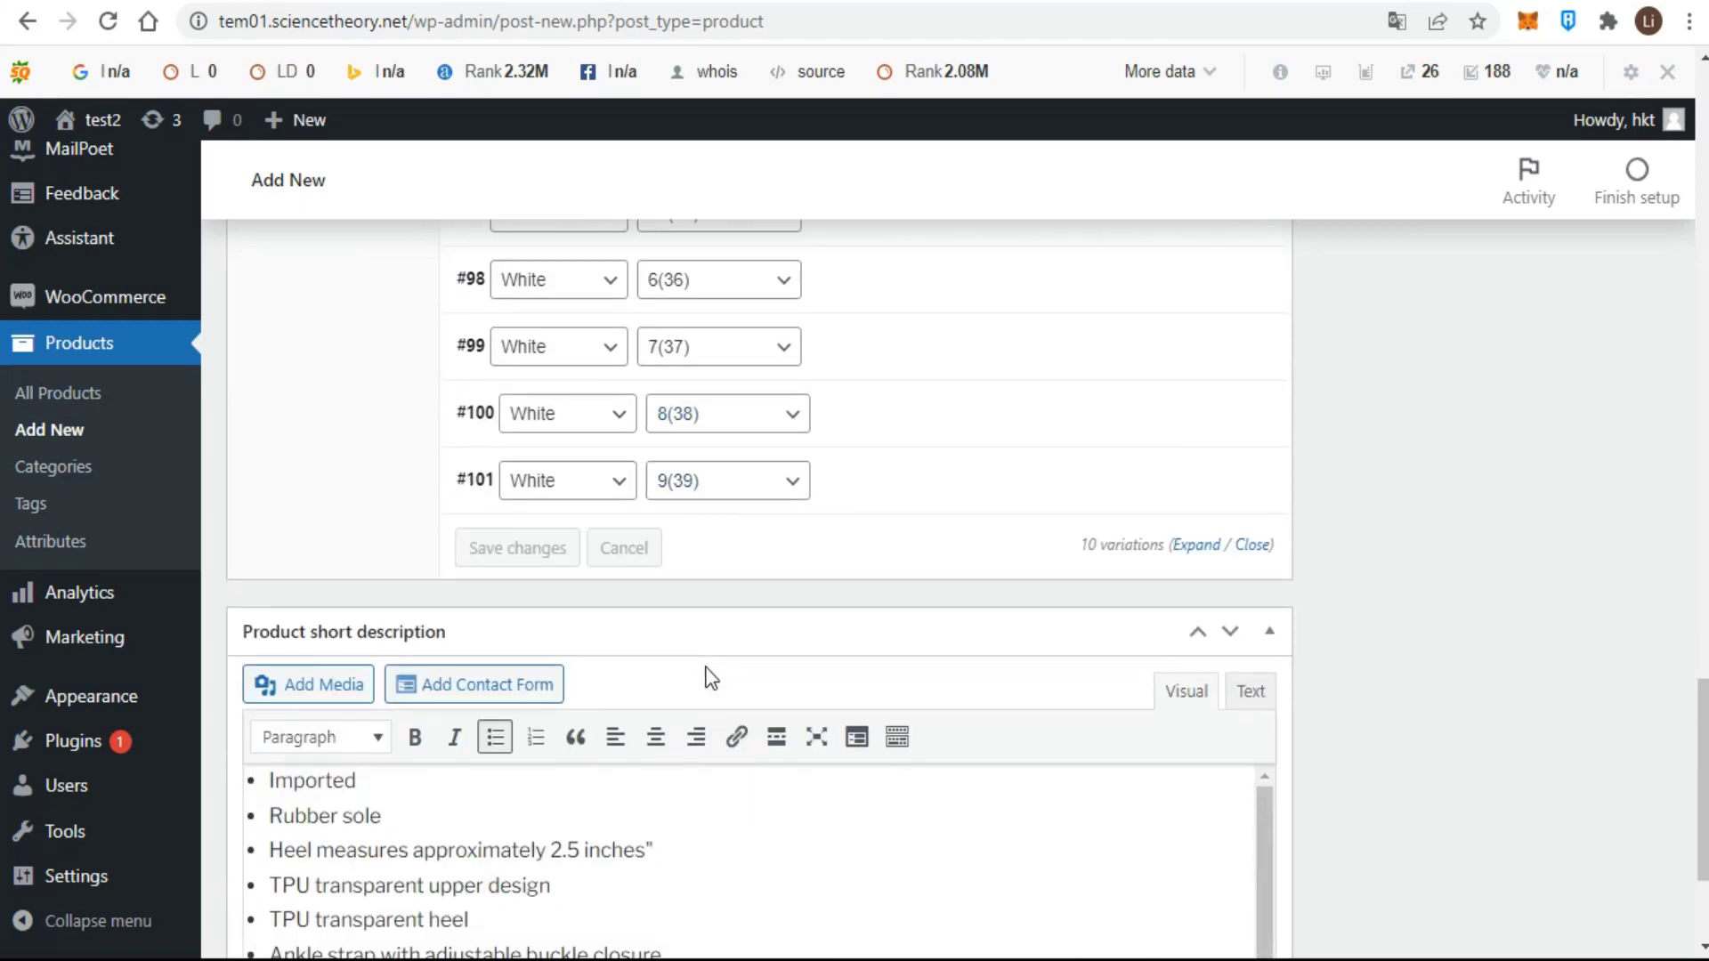
scroll(708, 678, "up", 11)
scroll(708, 678, "up", 10)
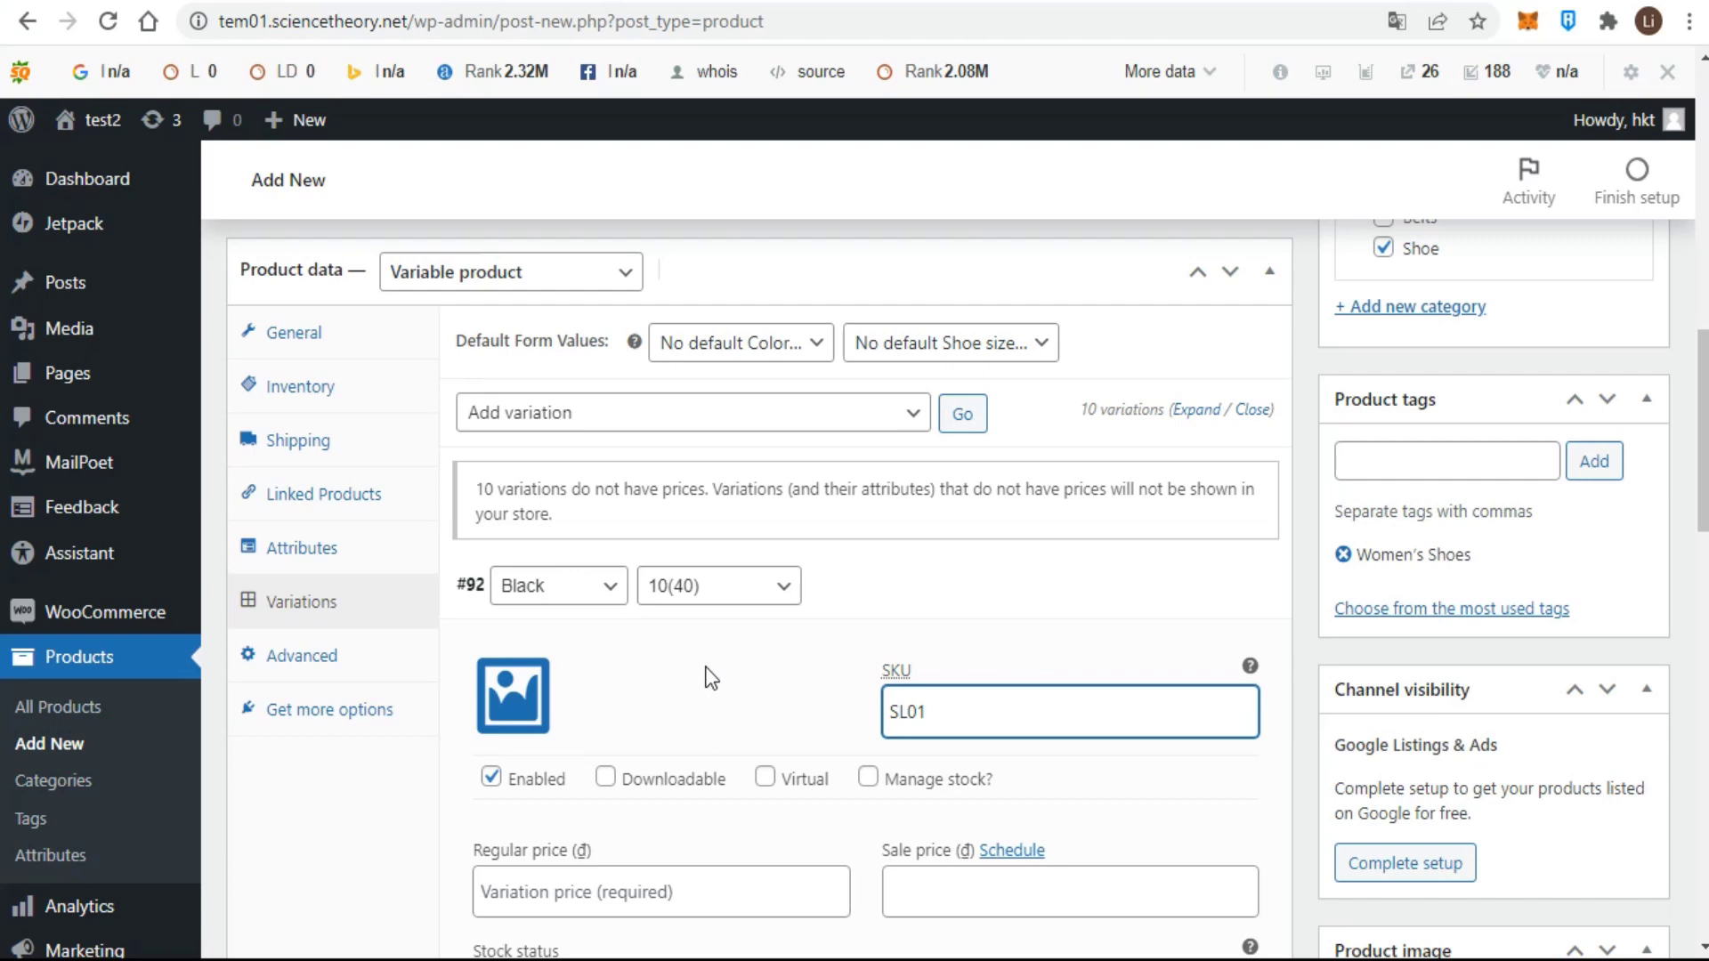
left_click(908, 414)
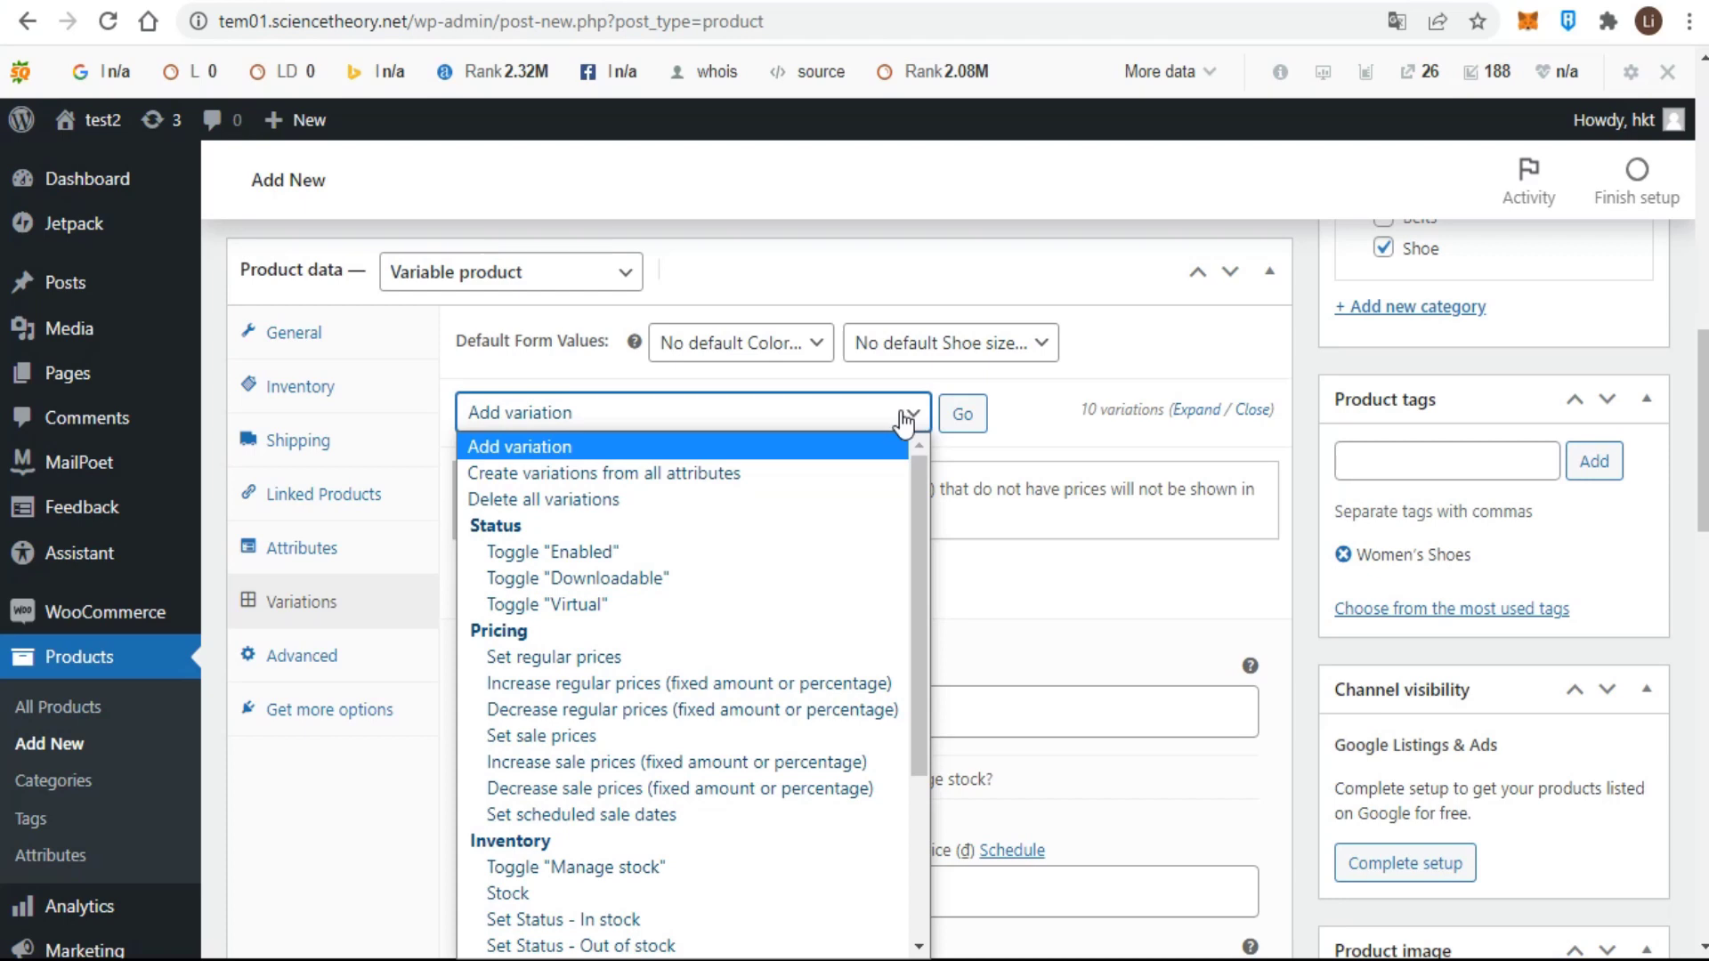
left_click(556, 658)
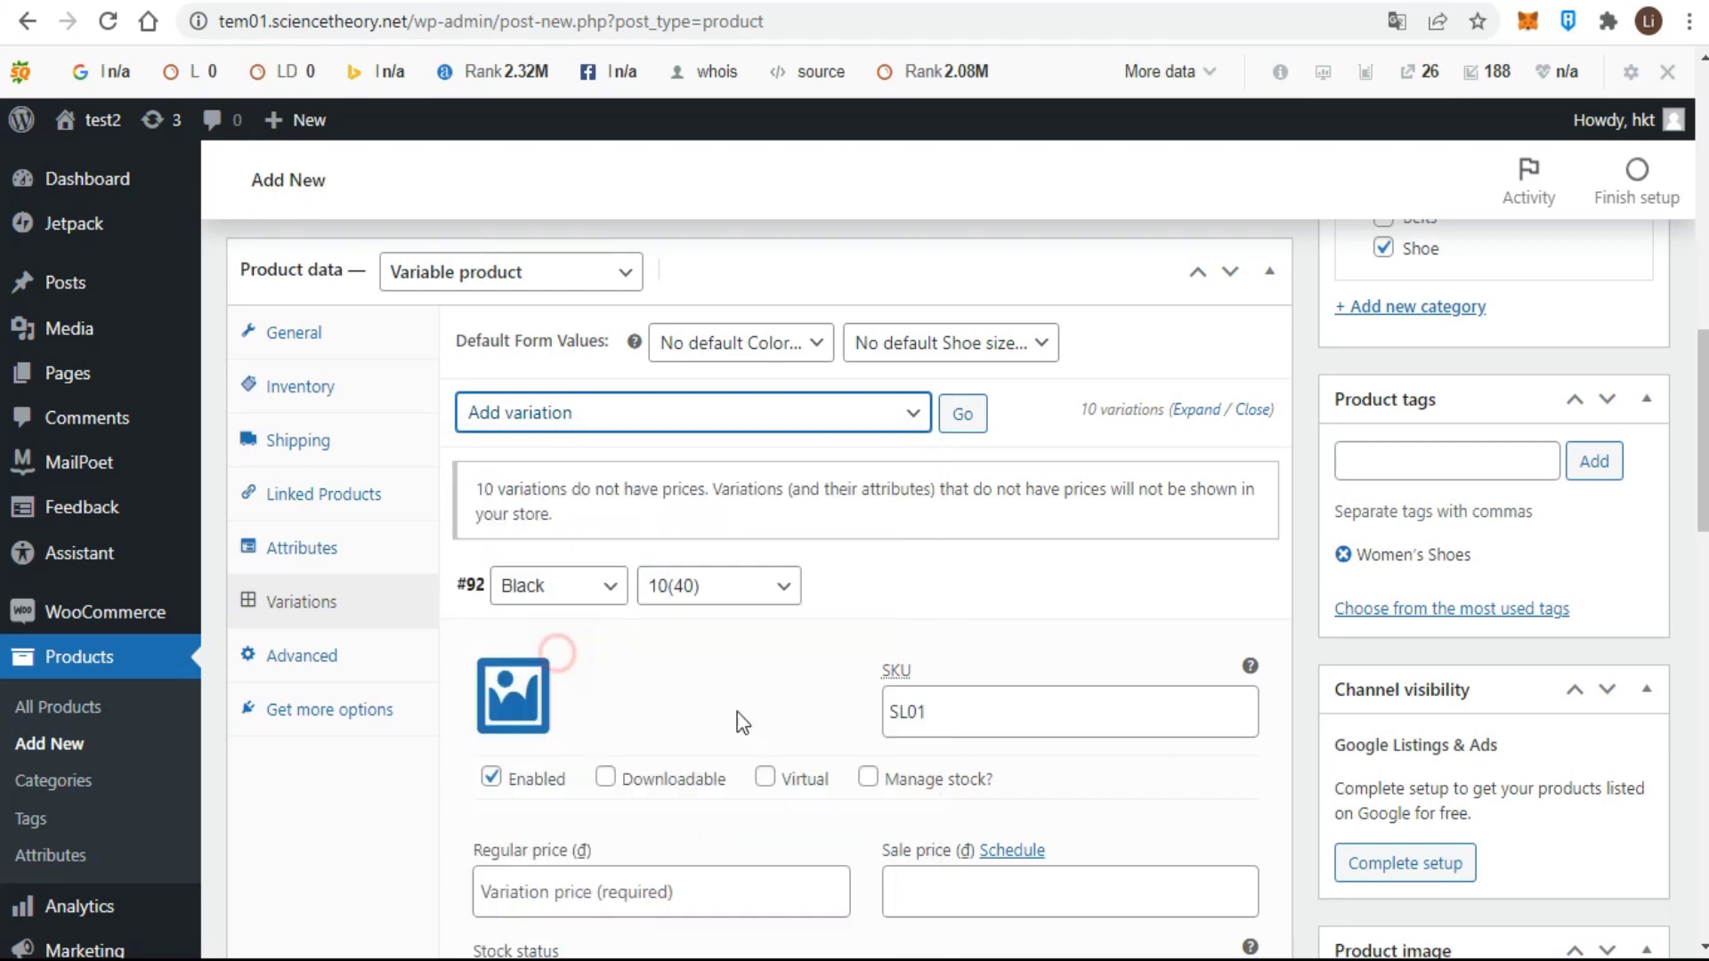
left_click(963, 416)
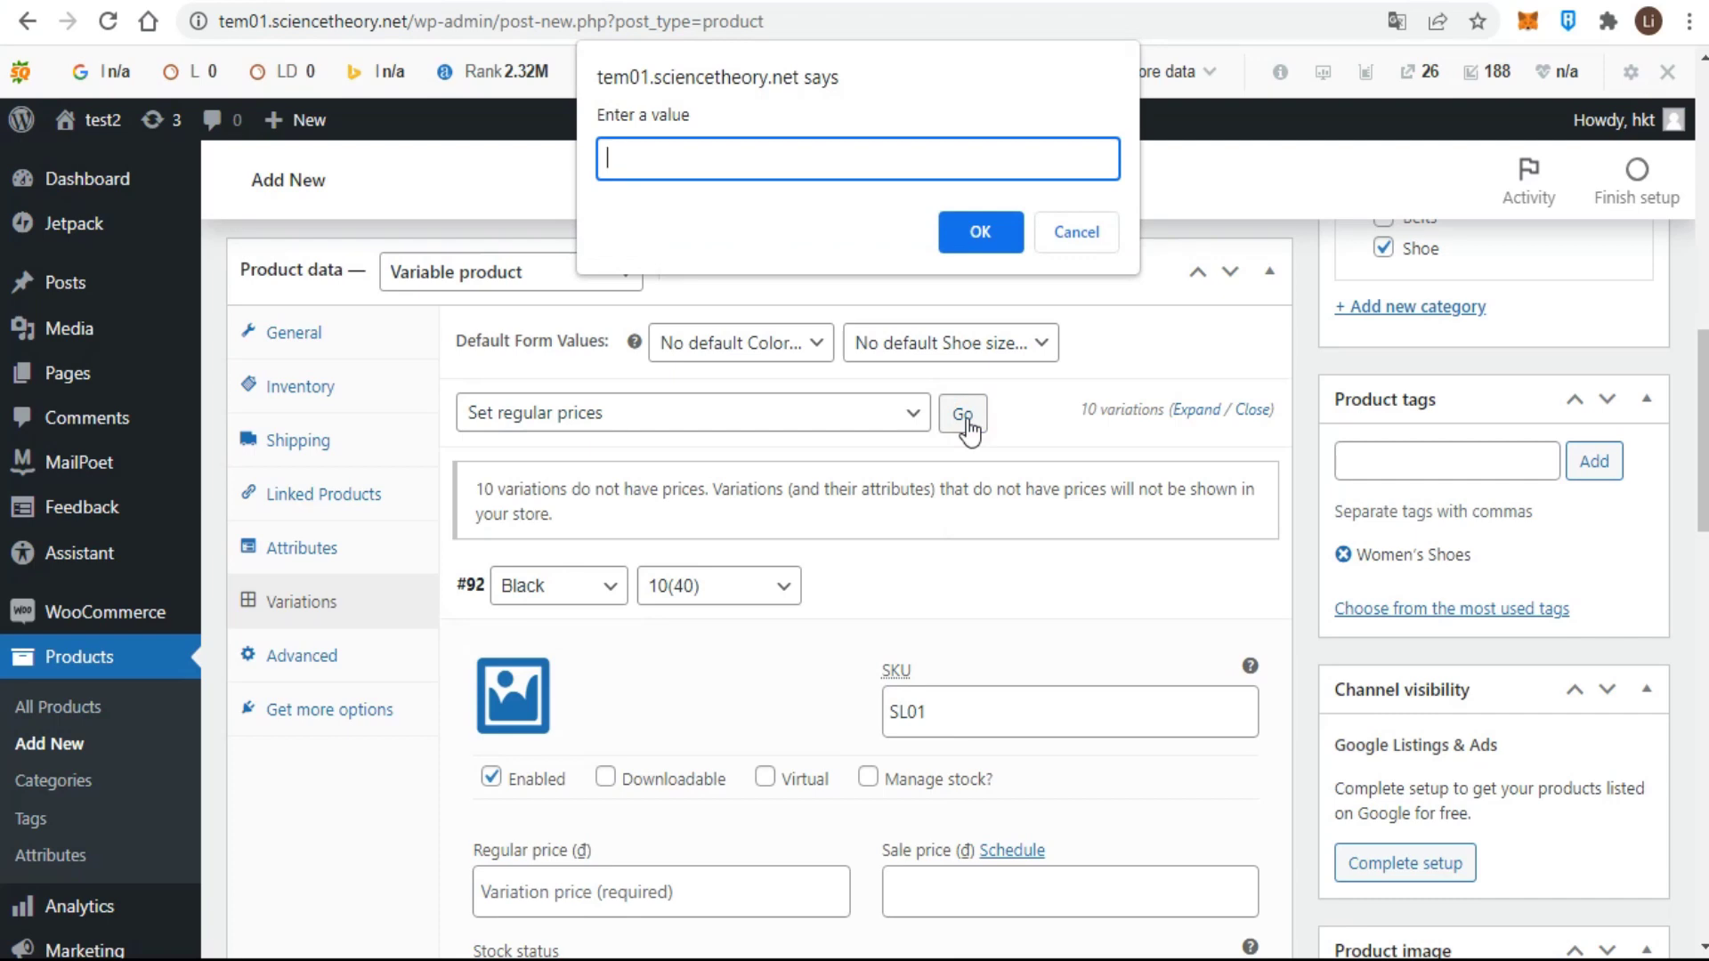
type("39.99")
left_click(981, 233)
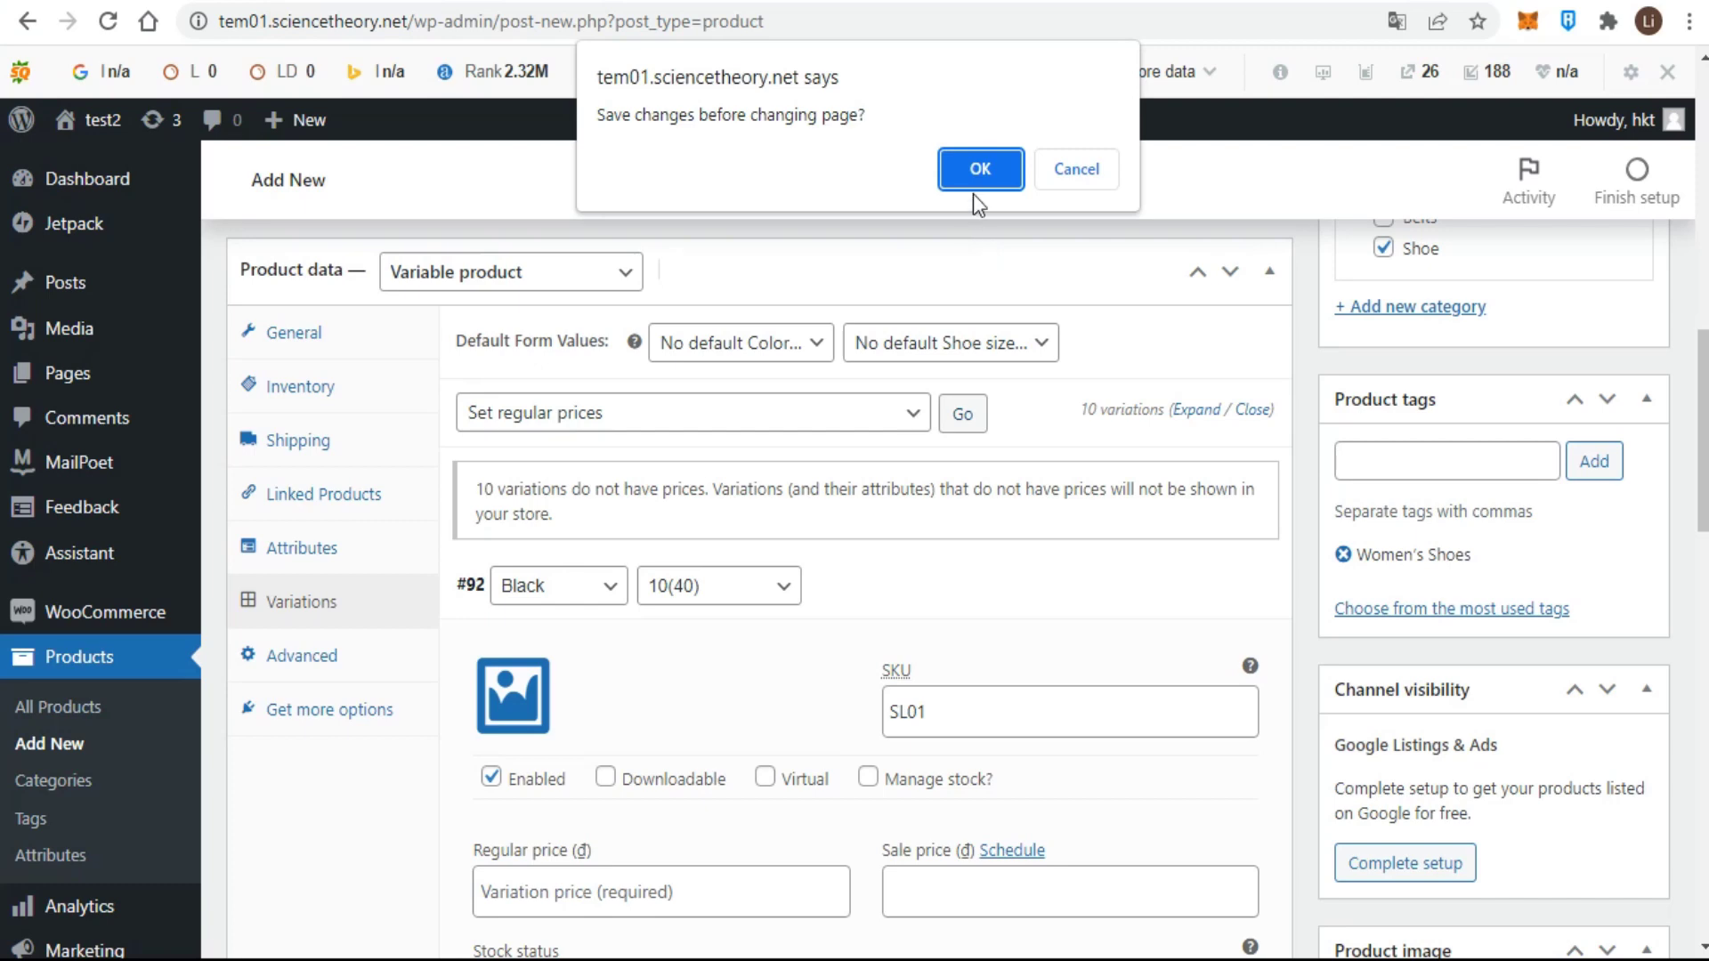
left_click(981, 169)
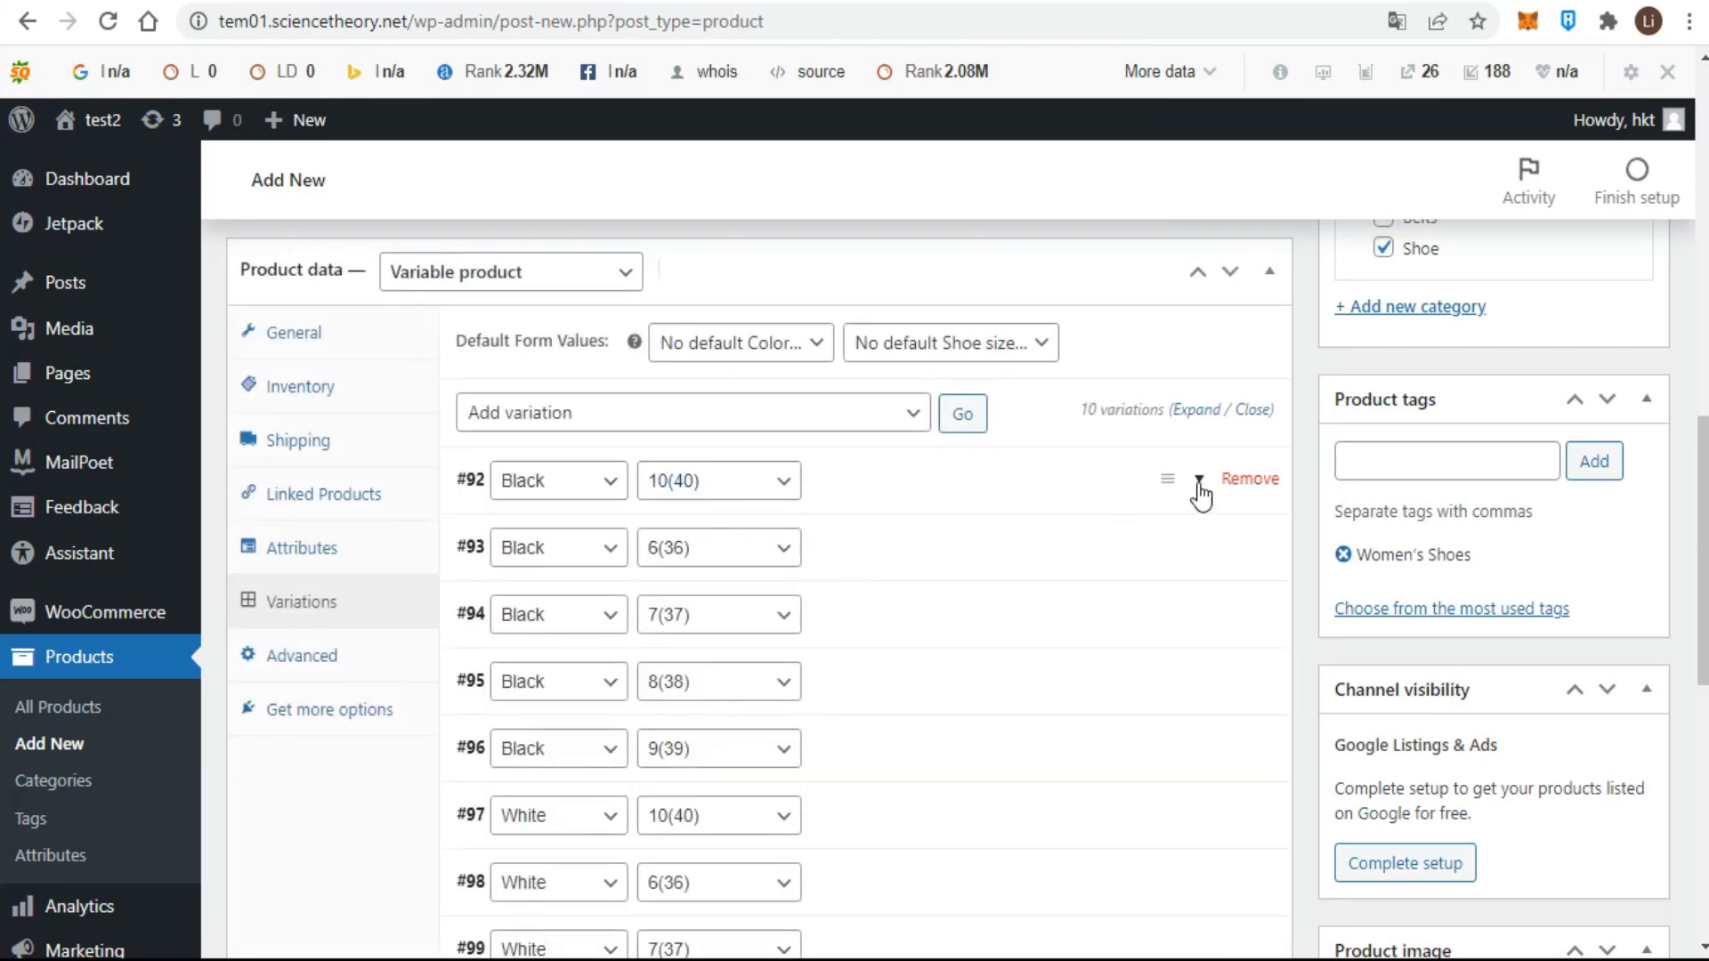
Assign the black sandals picture from the media library as the Black 10(40) variation's image
left_click(1200, 485)
scroll(966, 685, "down", 1)
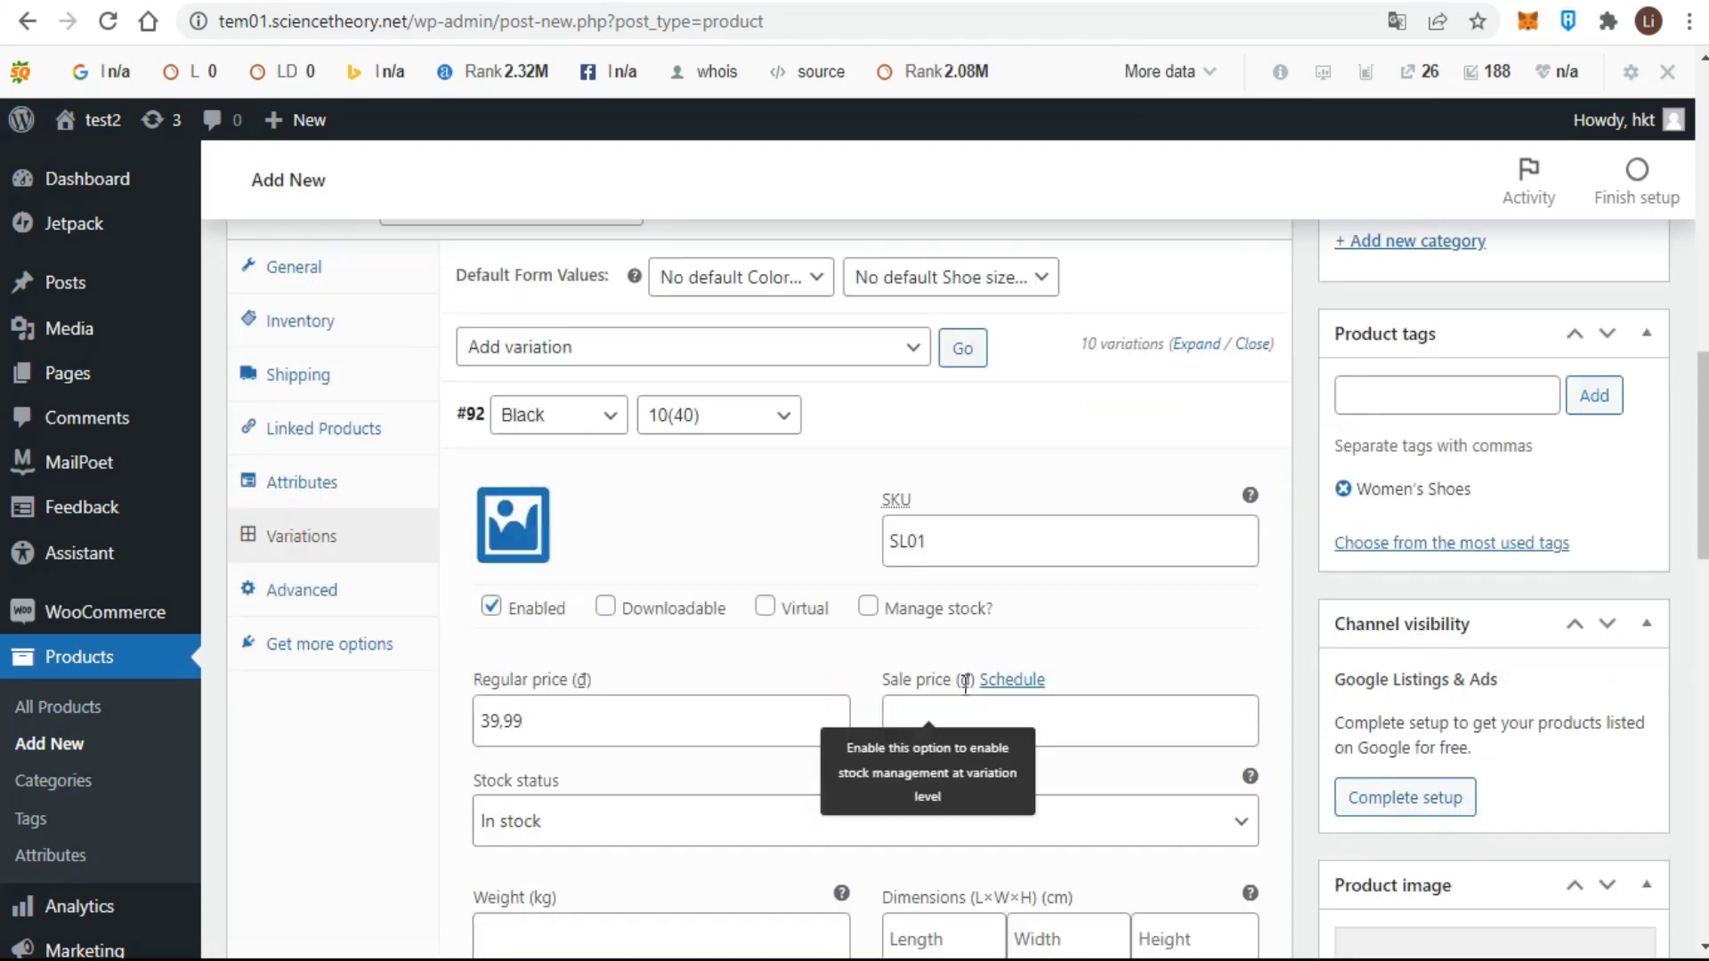
scroll(965, 686, "down", 1)
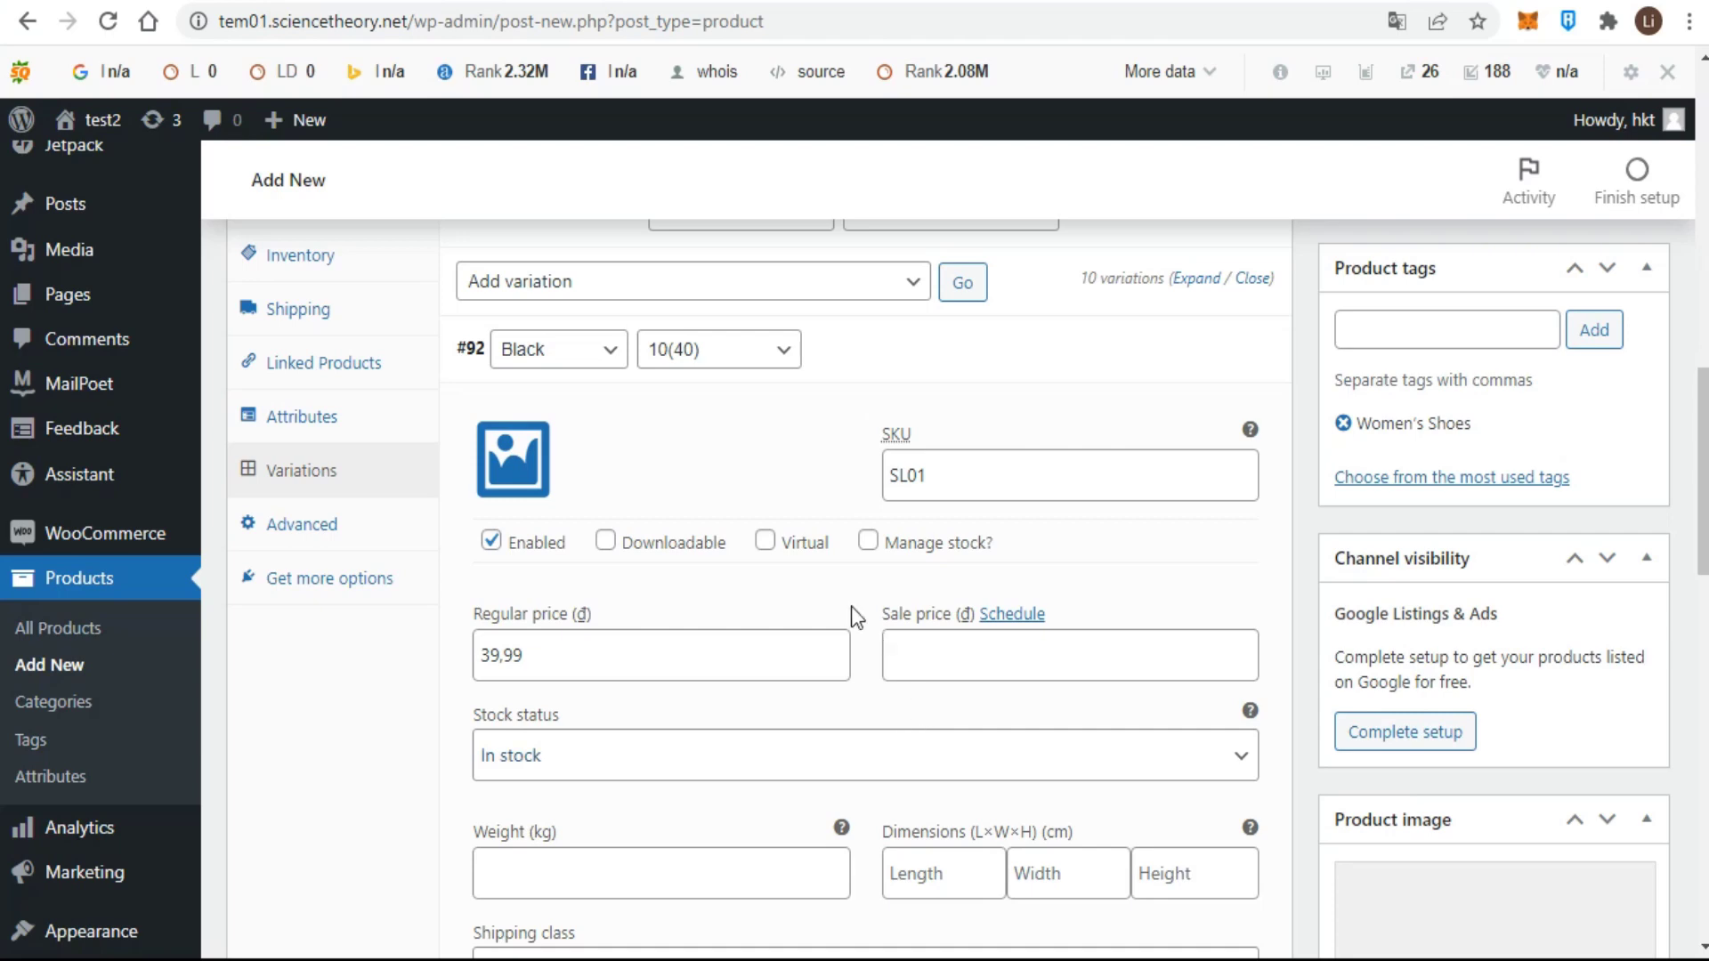
left_click(514, 460)
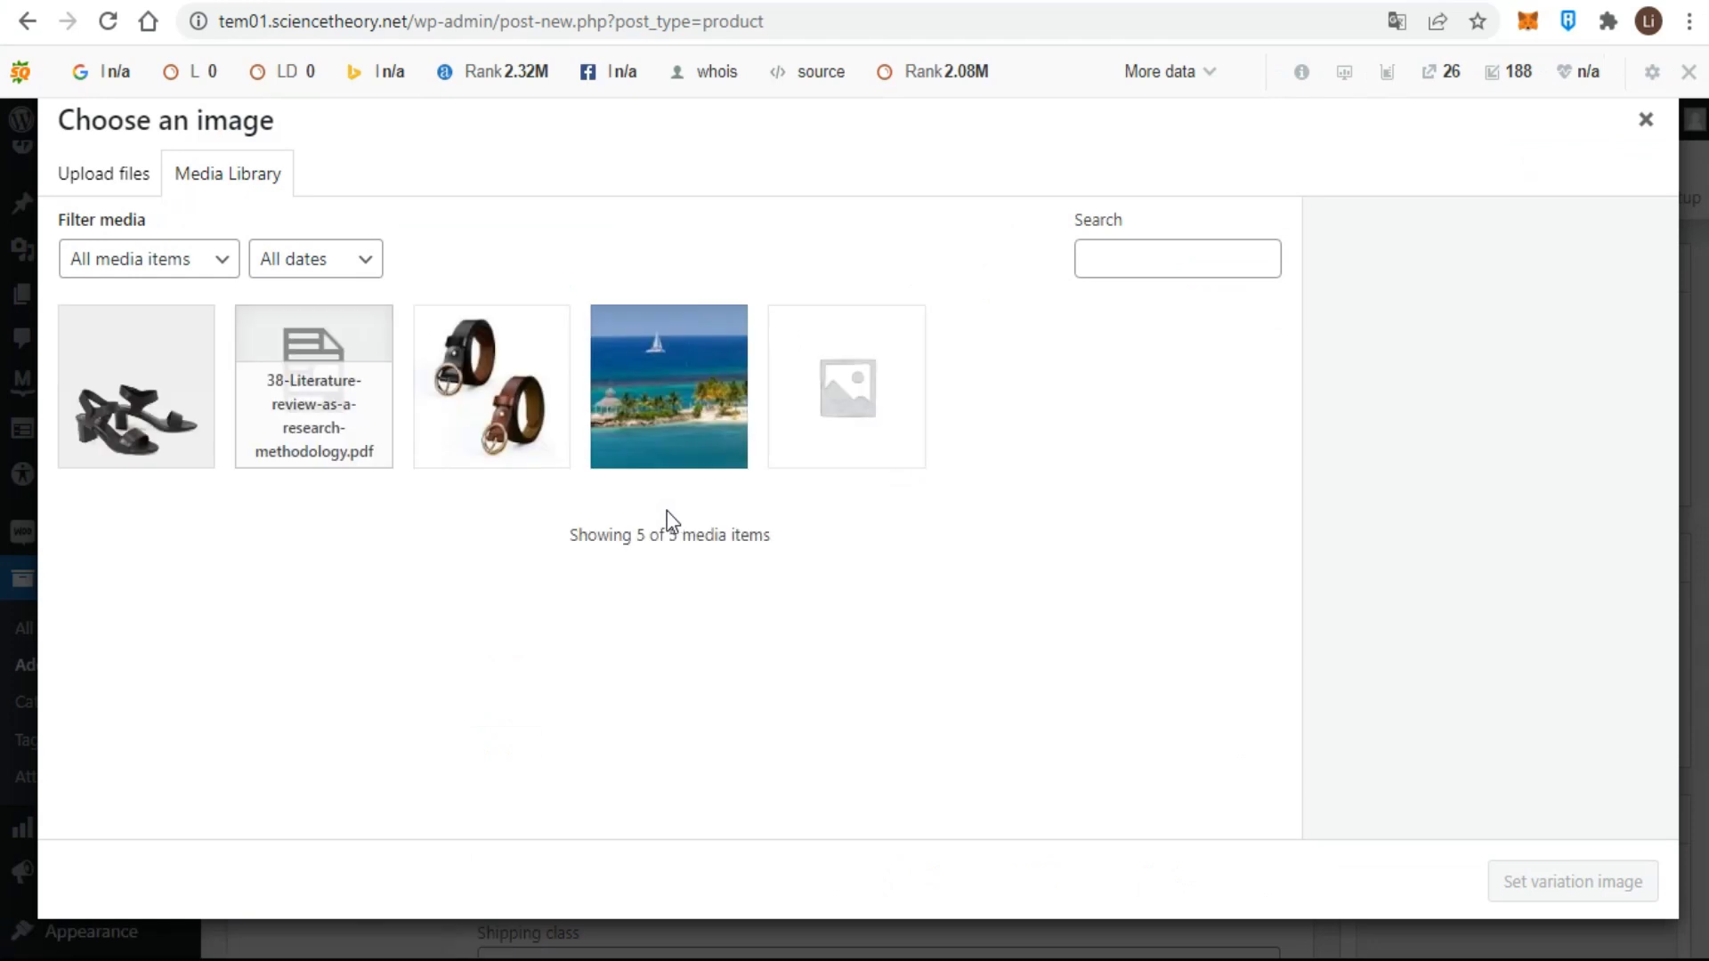
left_click(138, 423)
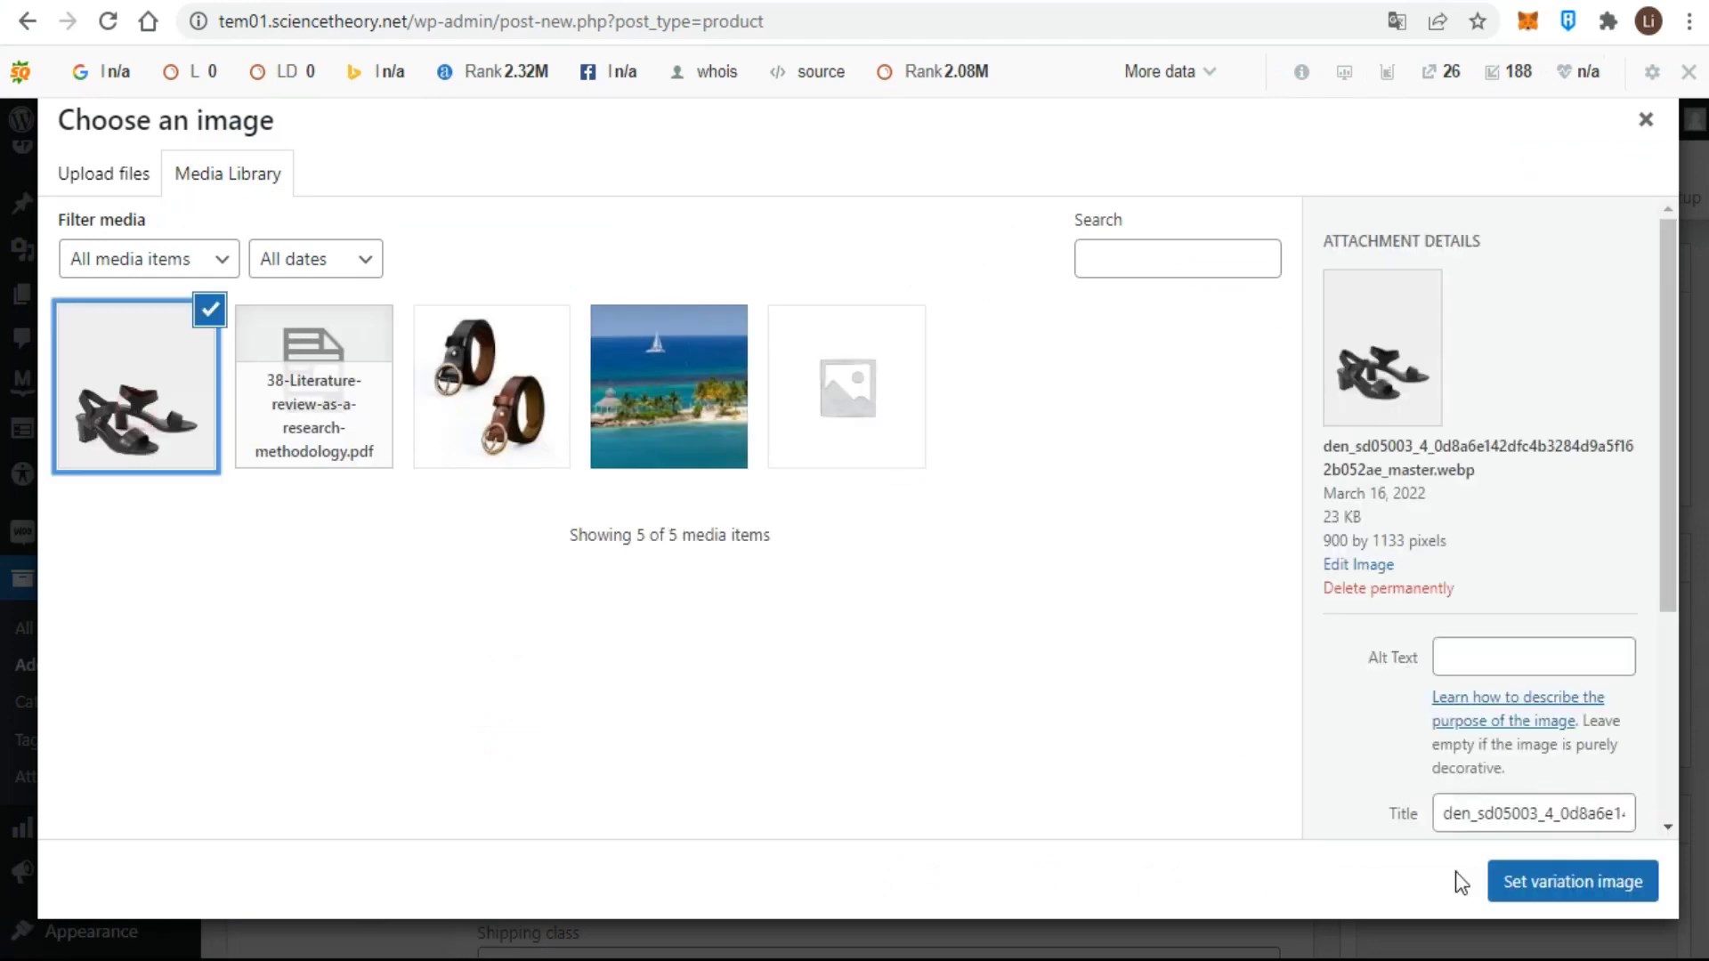
left_click(1524, 881)
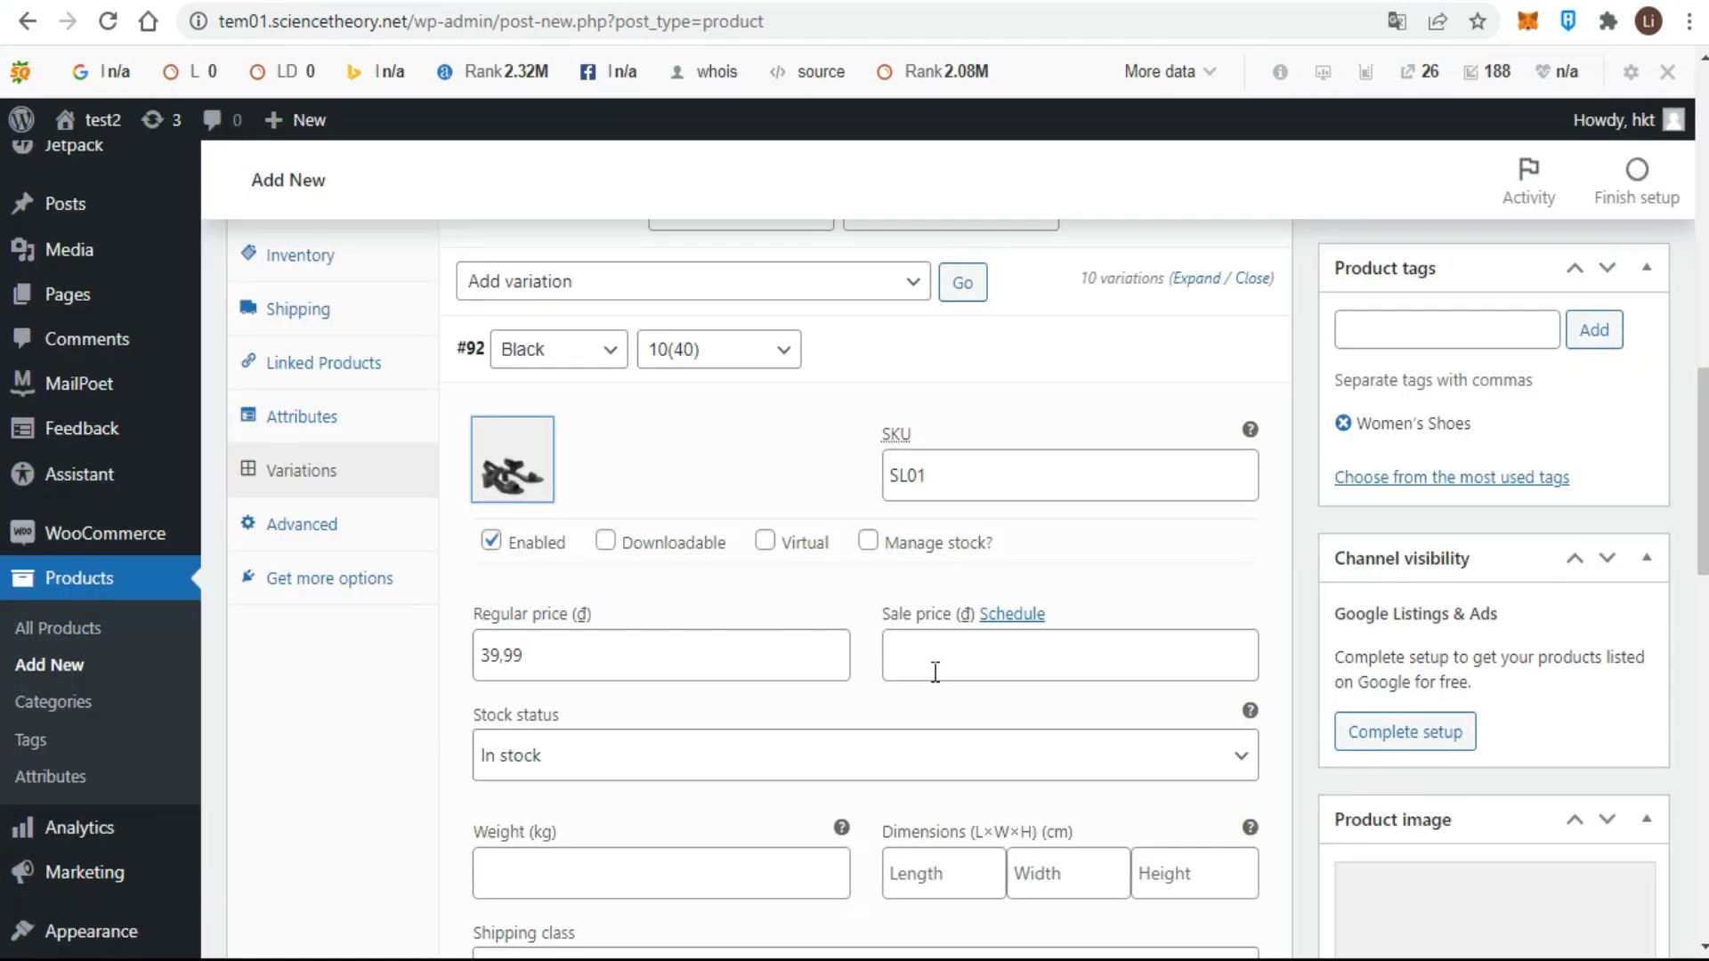
Expand the White 10(40) variation and set its SKU to SL10
scroll(934, 681, "down", 1)
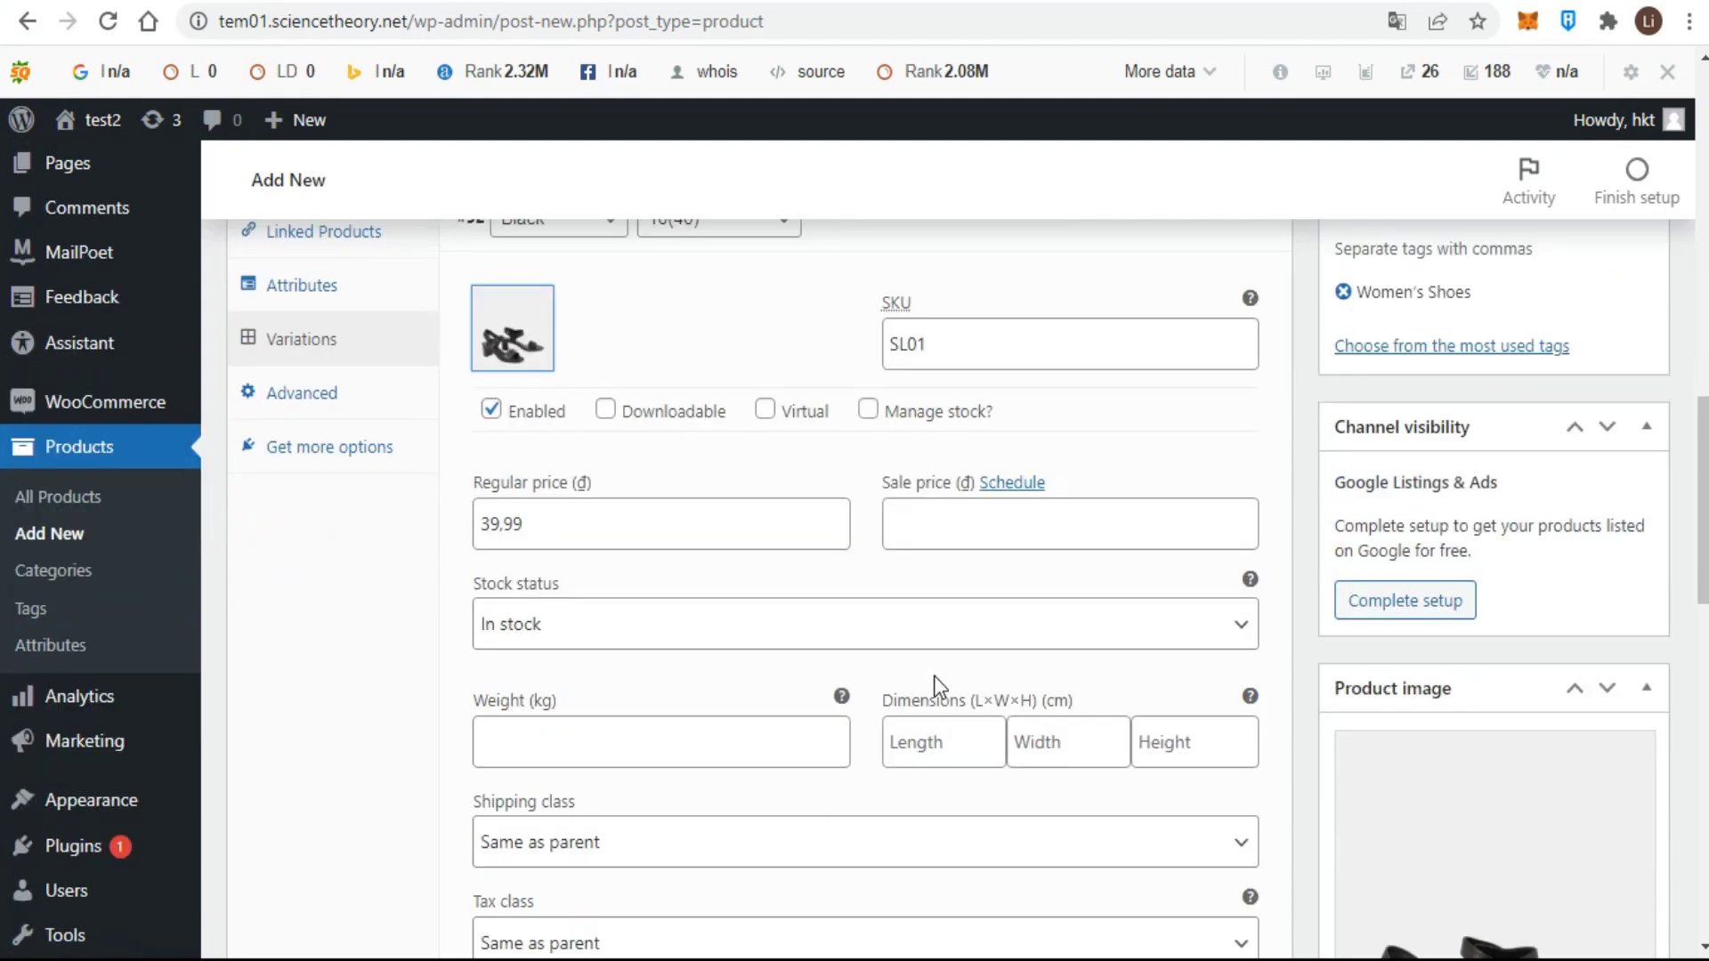
scroll(935, 686, "down", 1)
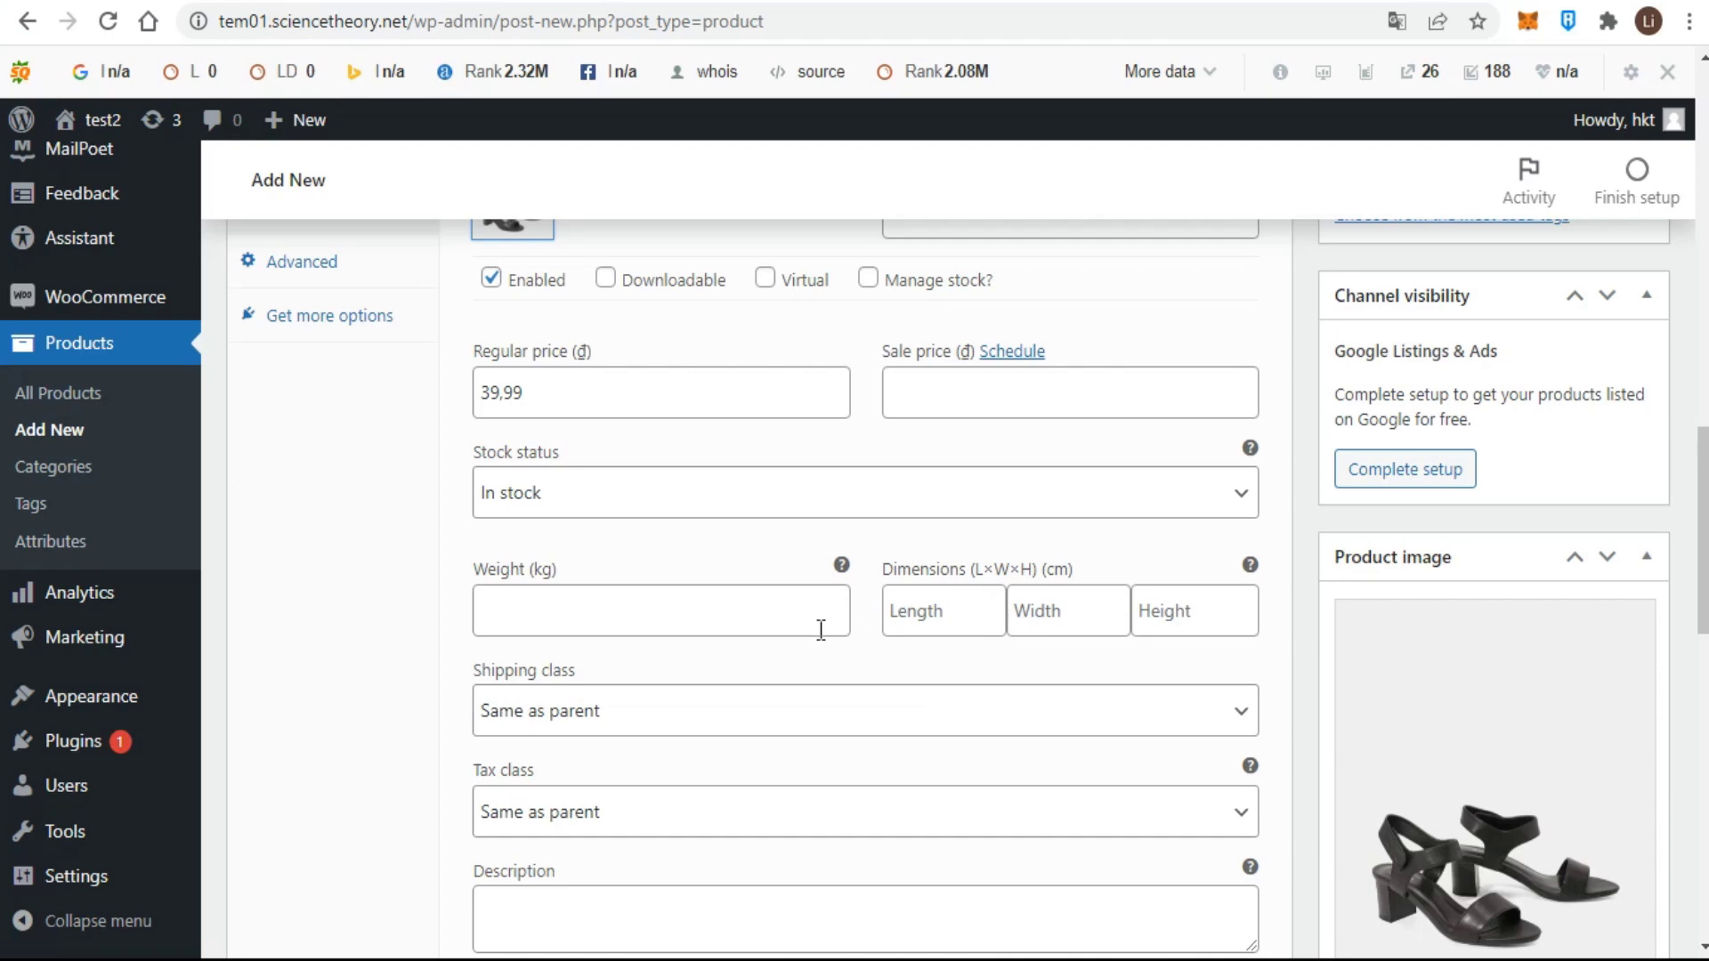
scroll(824, 639, "down", 6)
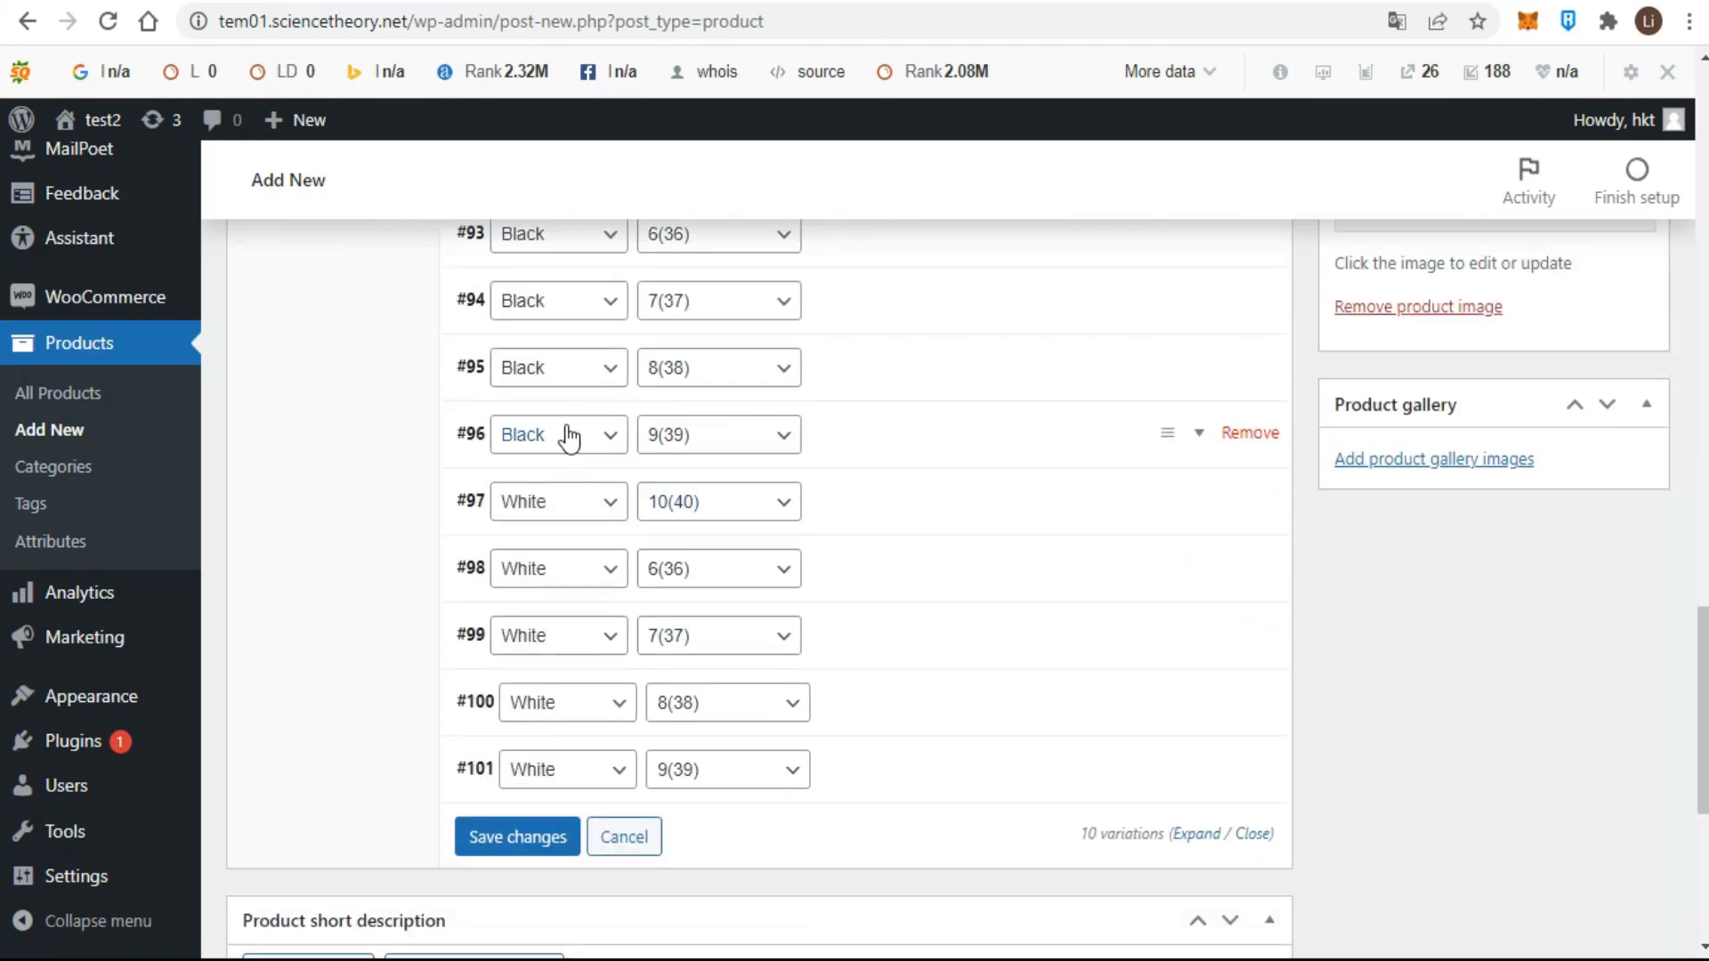
left_click(609, 513)
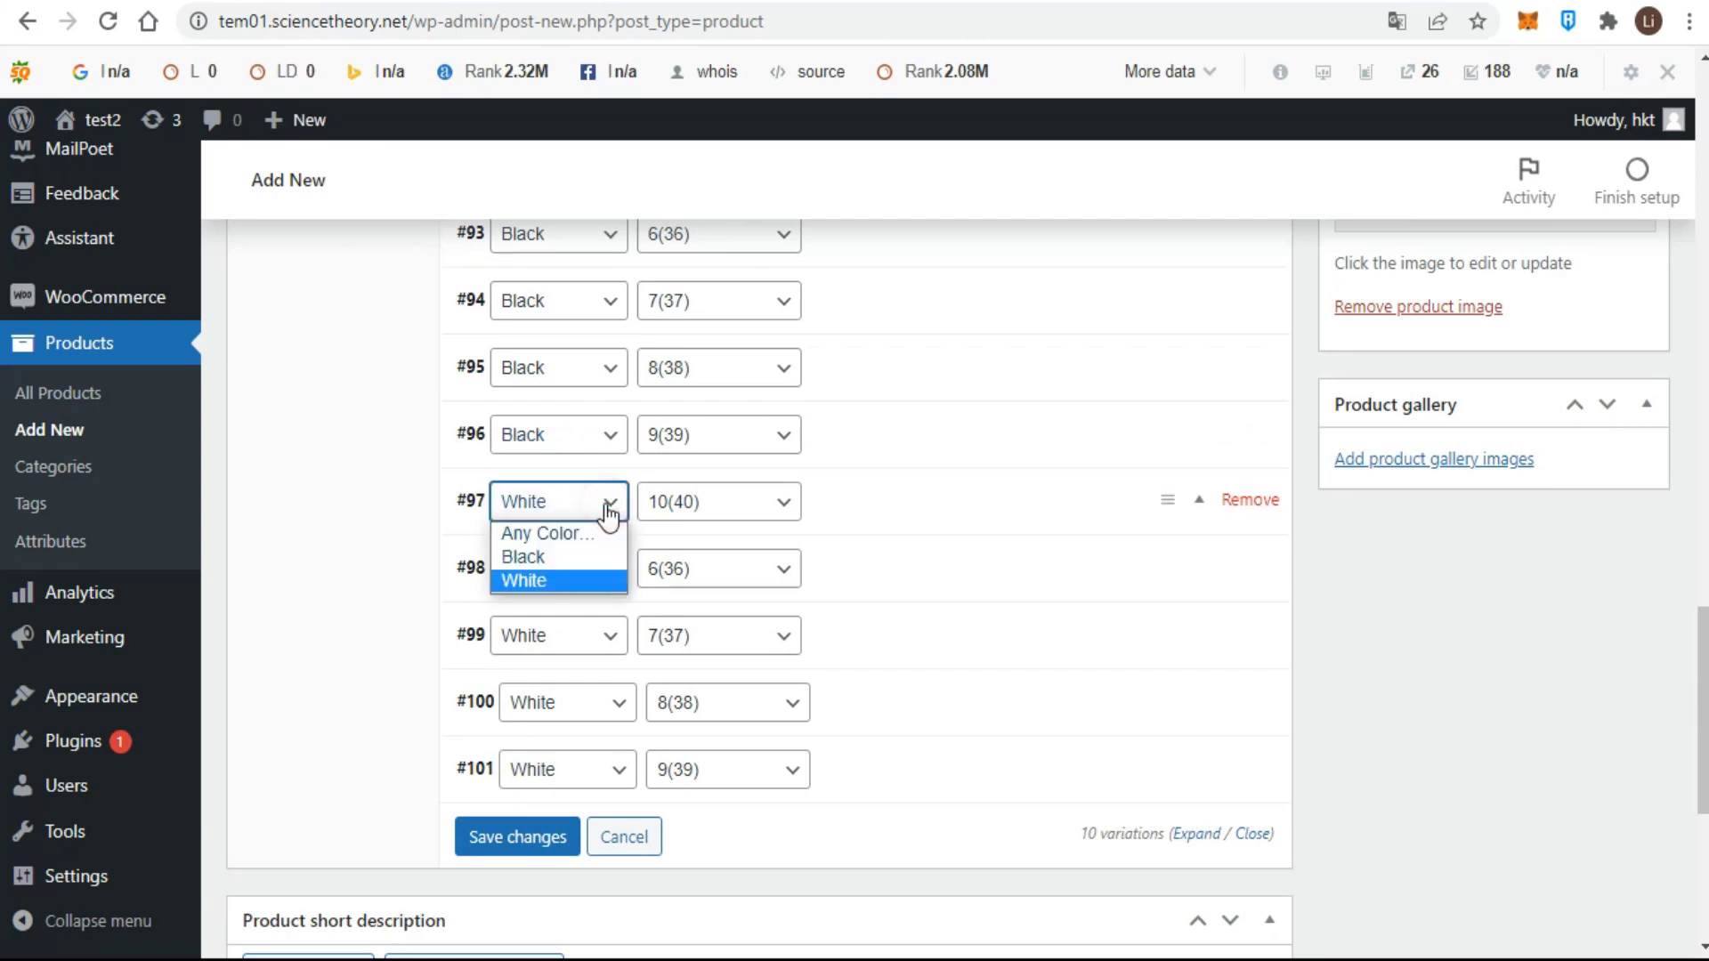
left_click(1196, 504)
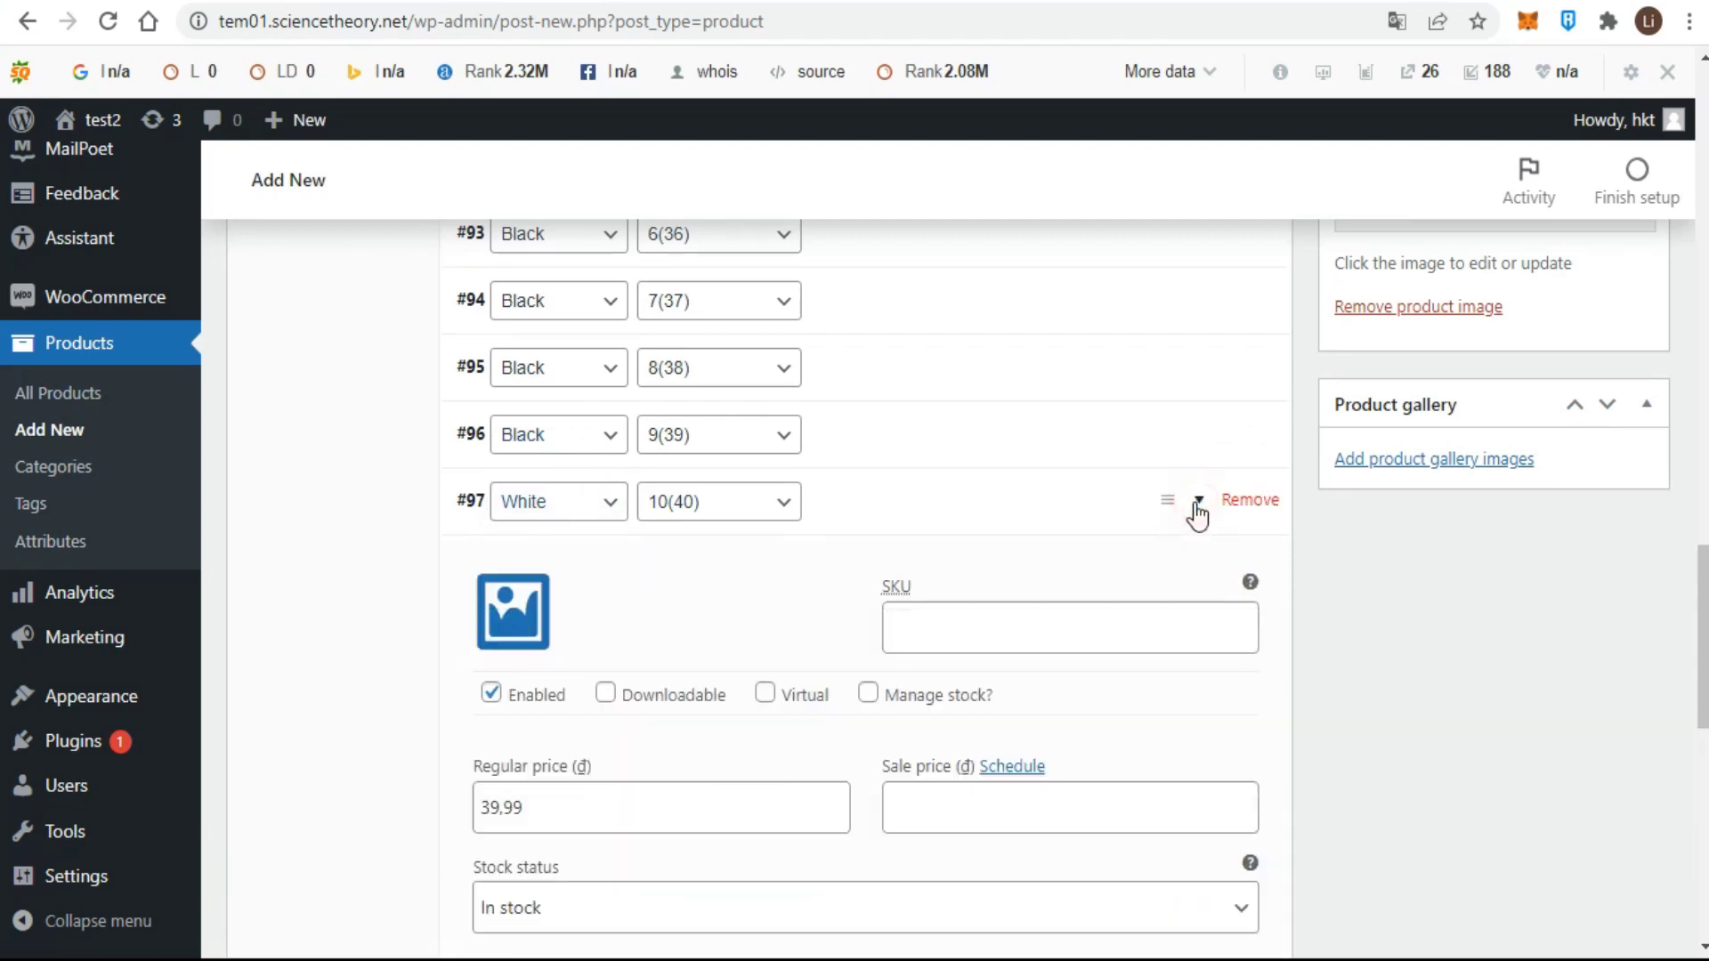
left_click(915, 628)
type("SL10")
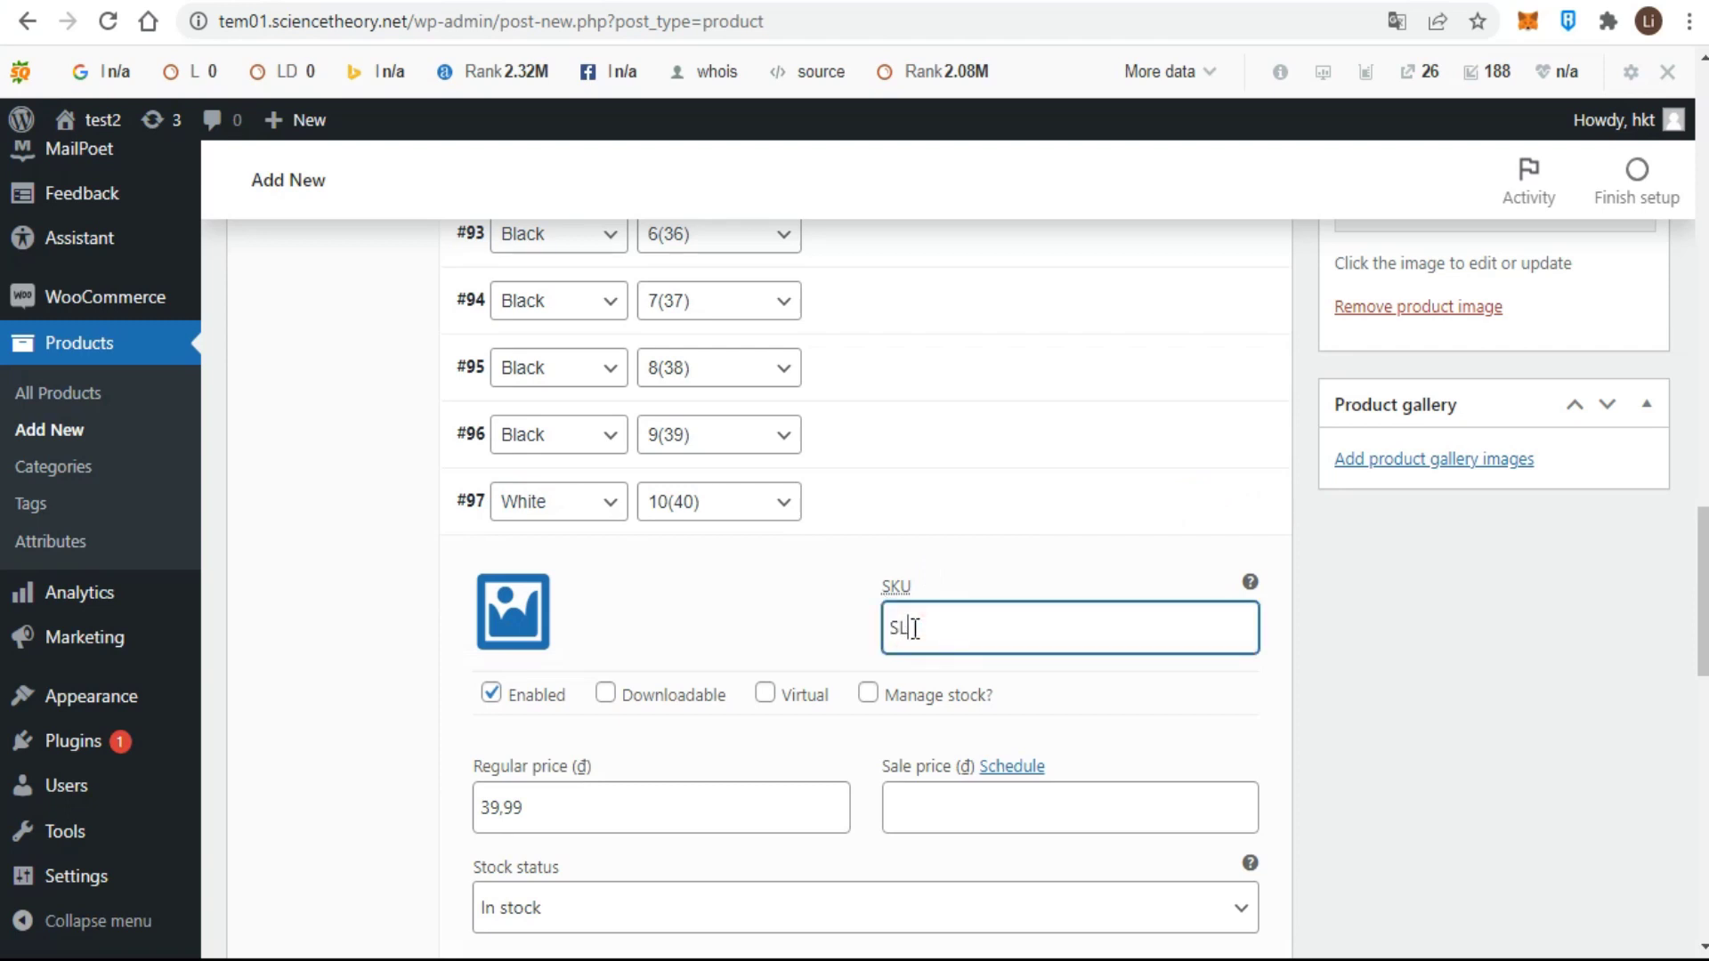
Upload the white sandals picture (trang_sd05003_2) from New folder and set it as the White 10(40) variation's image
left_click(512, 640)
left_click(103, 174)
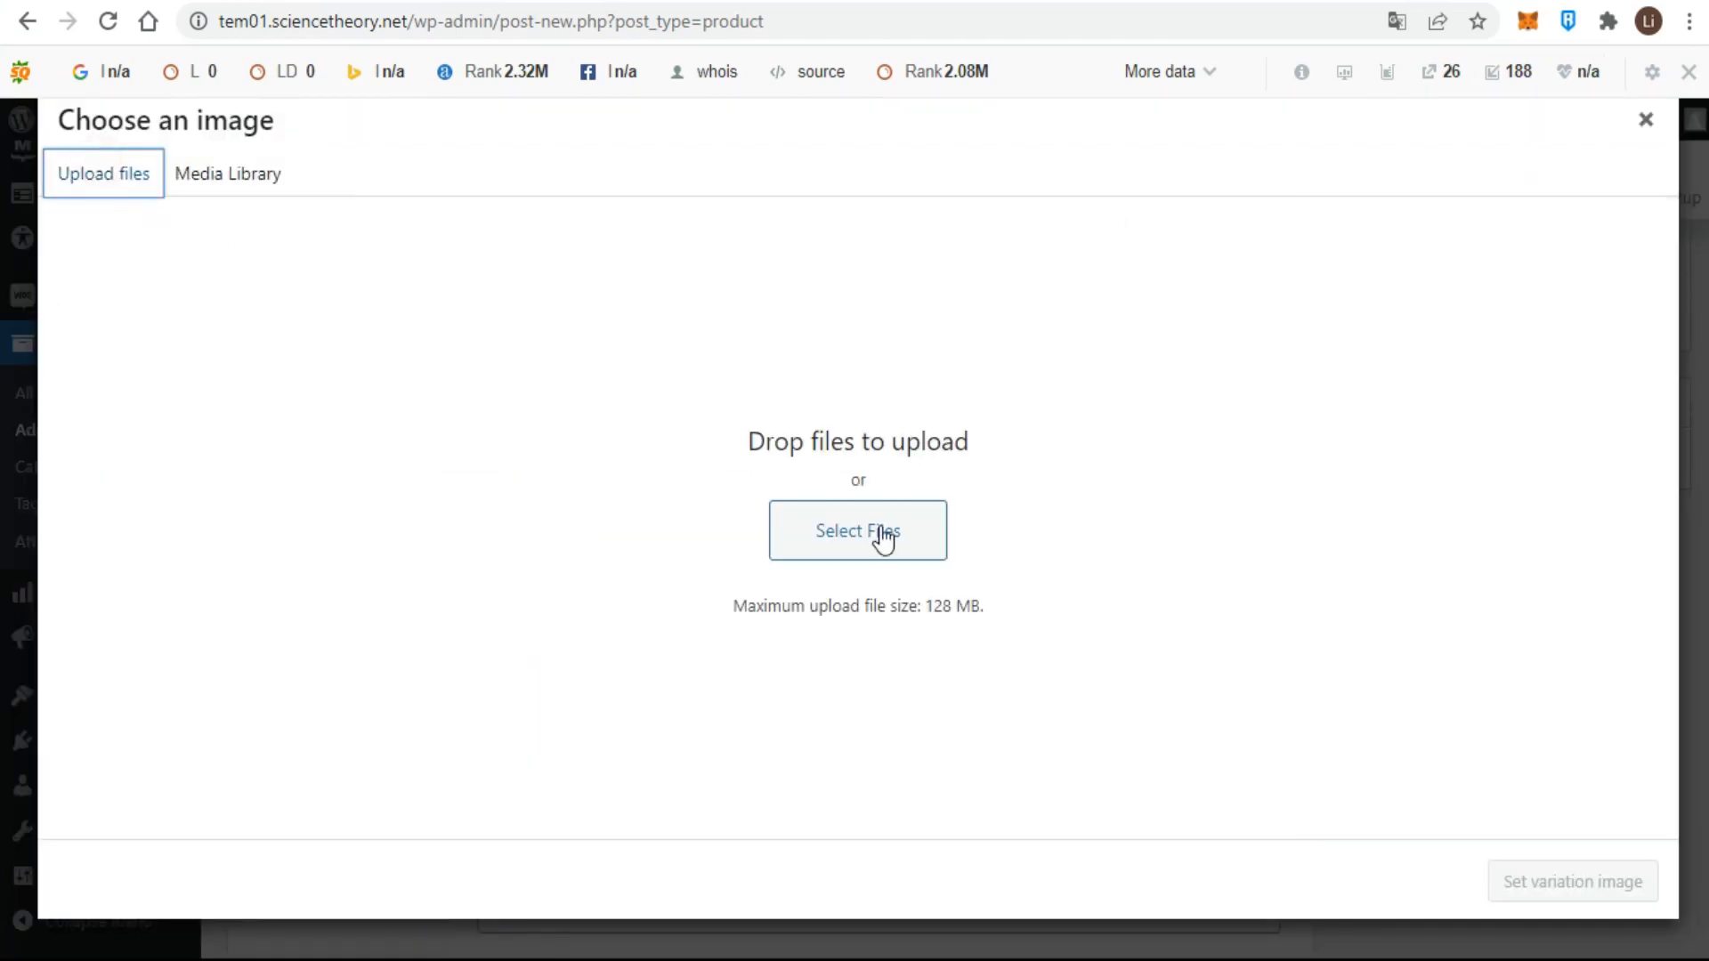
left_click(876, 547)
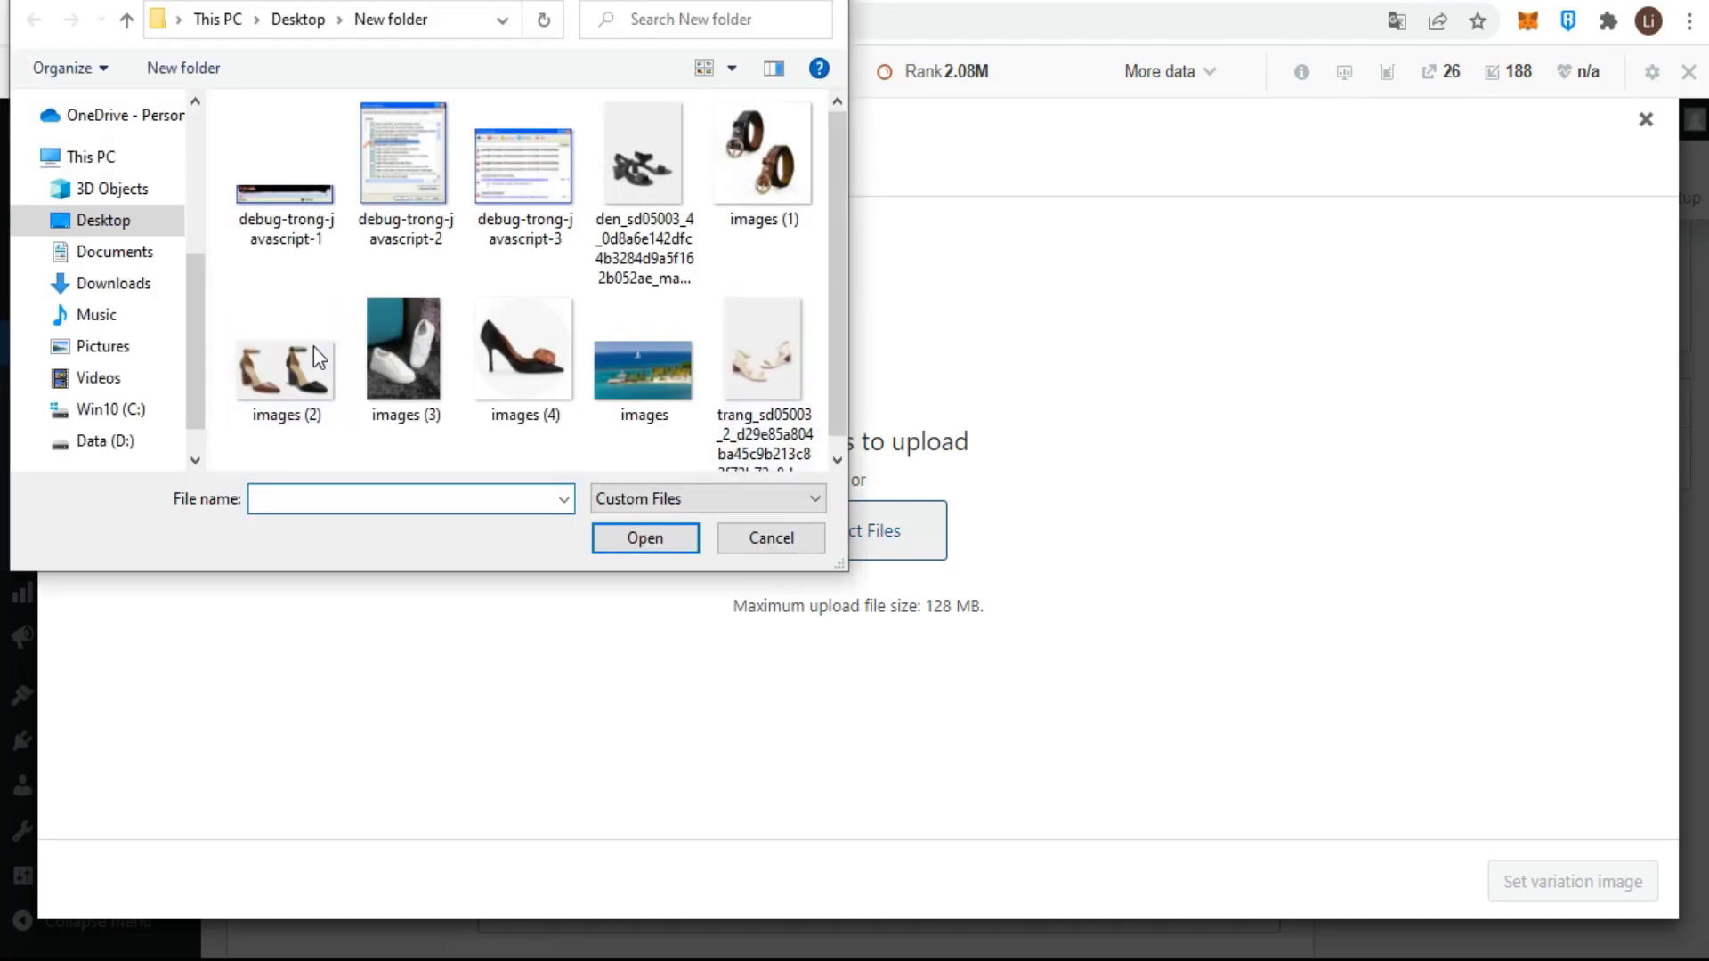
left_click(762, 389)
left_click(641, 538)
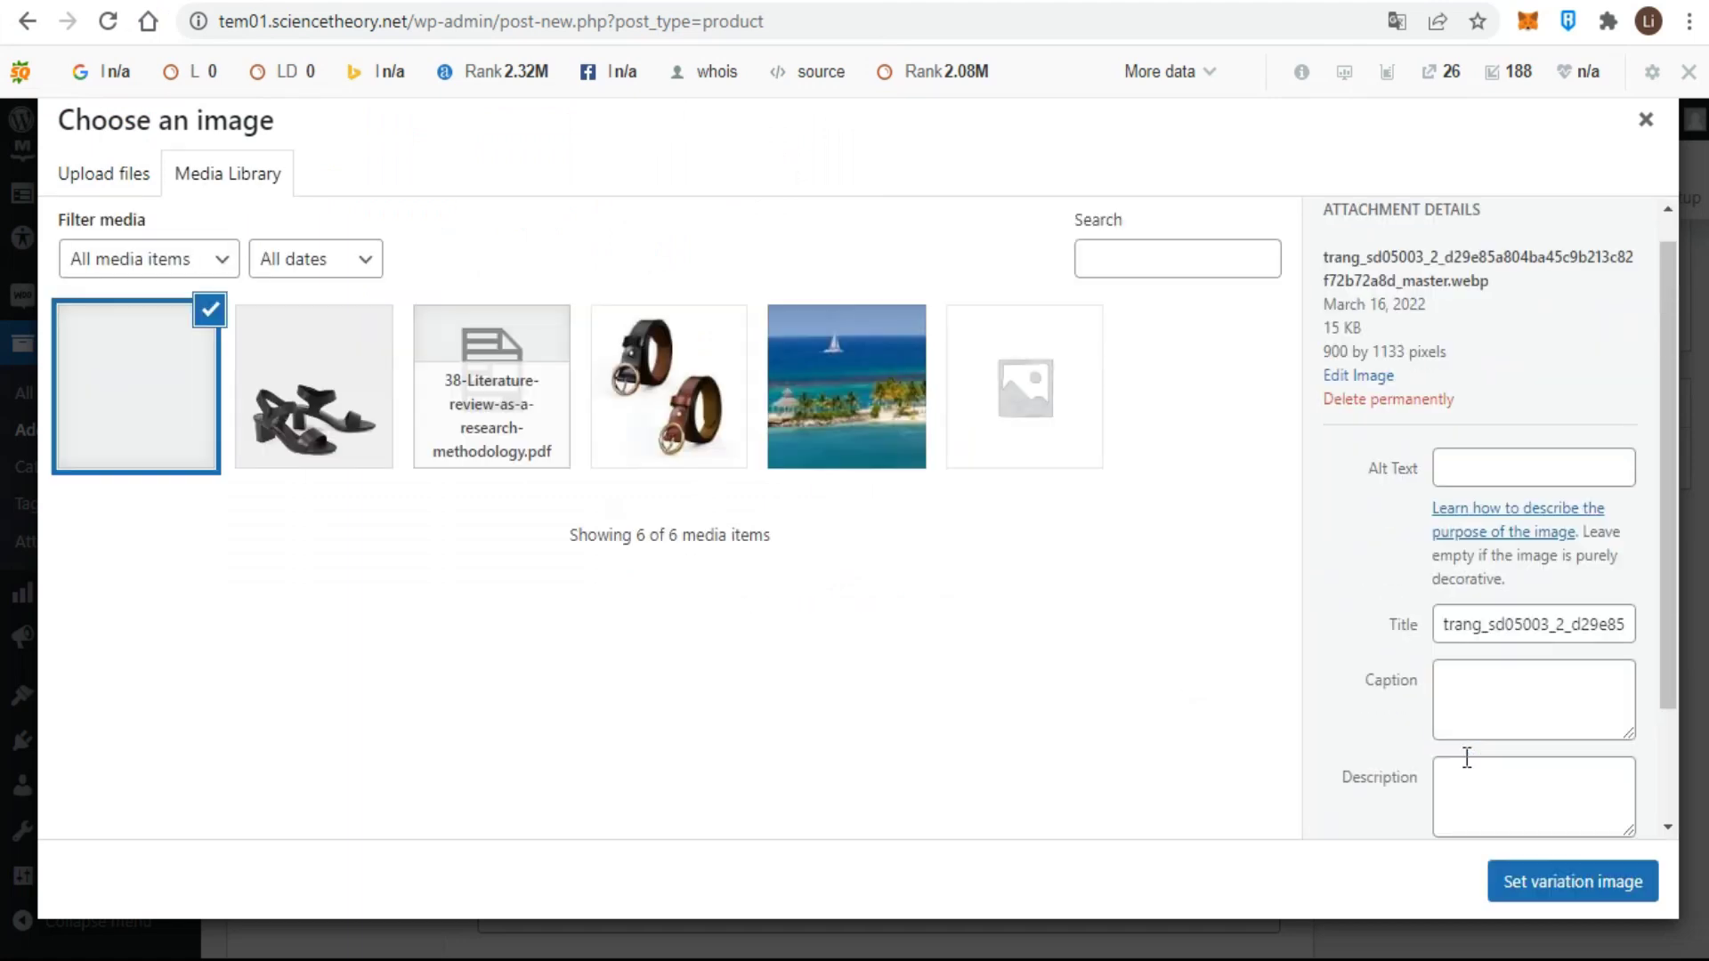
left_click(1539, 881)
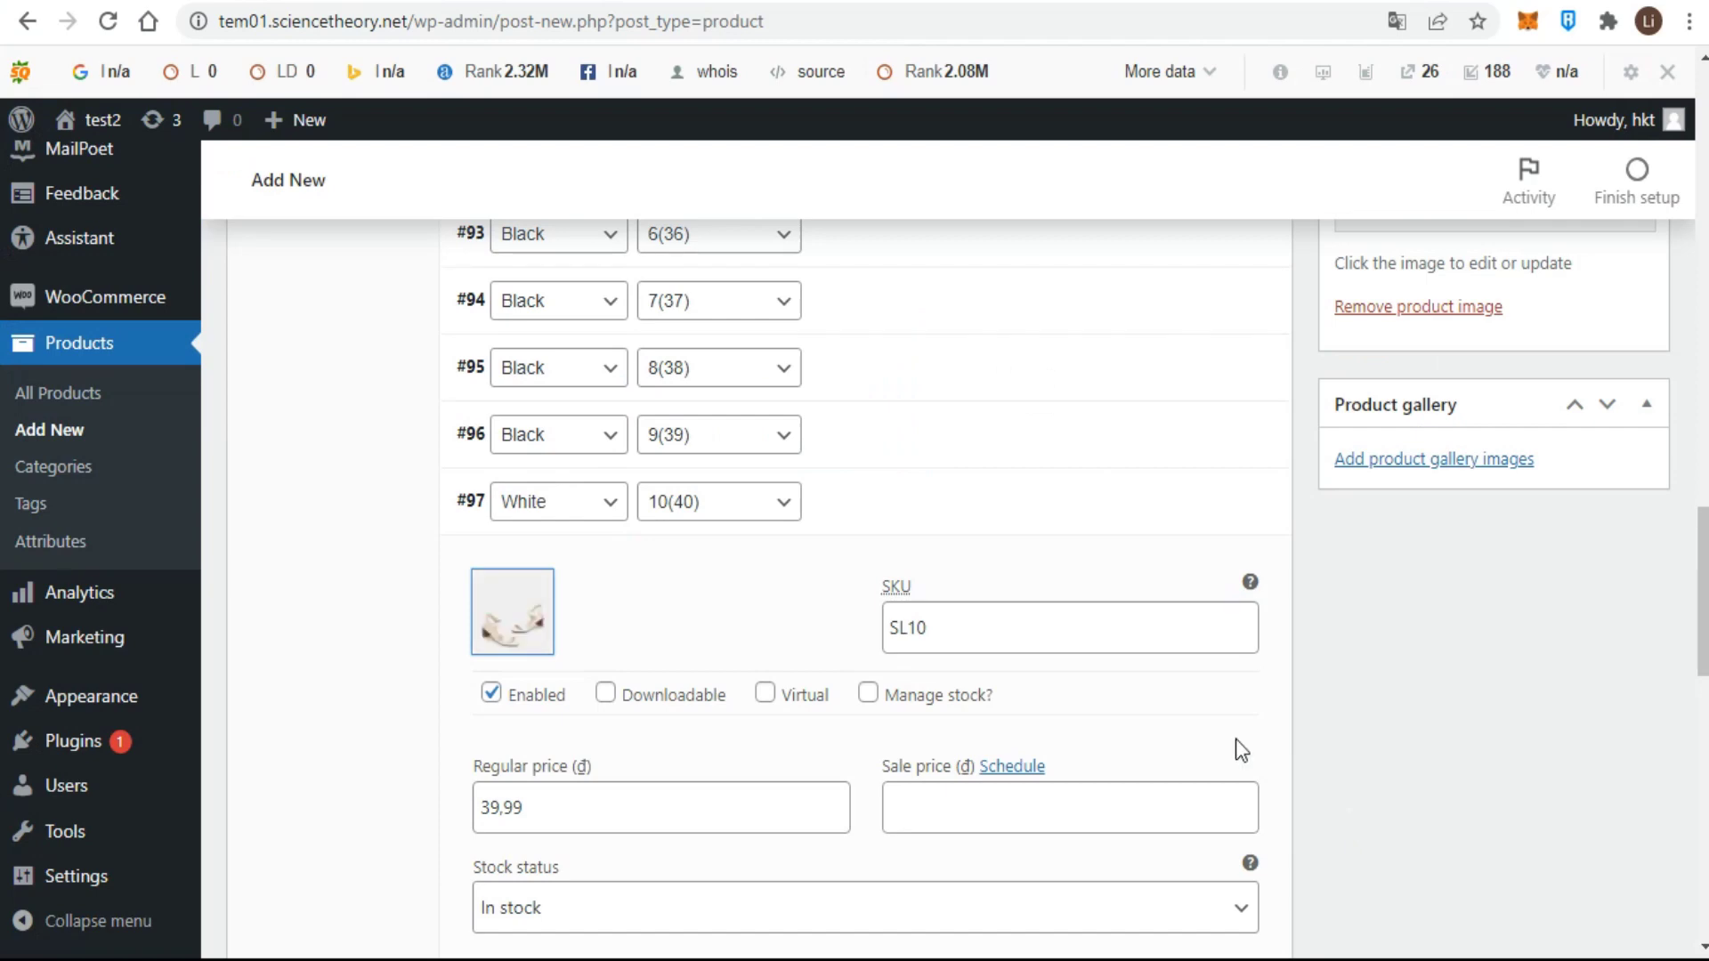
Publish the variable shoe product
scroll(1236, 751, "up", 12)
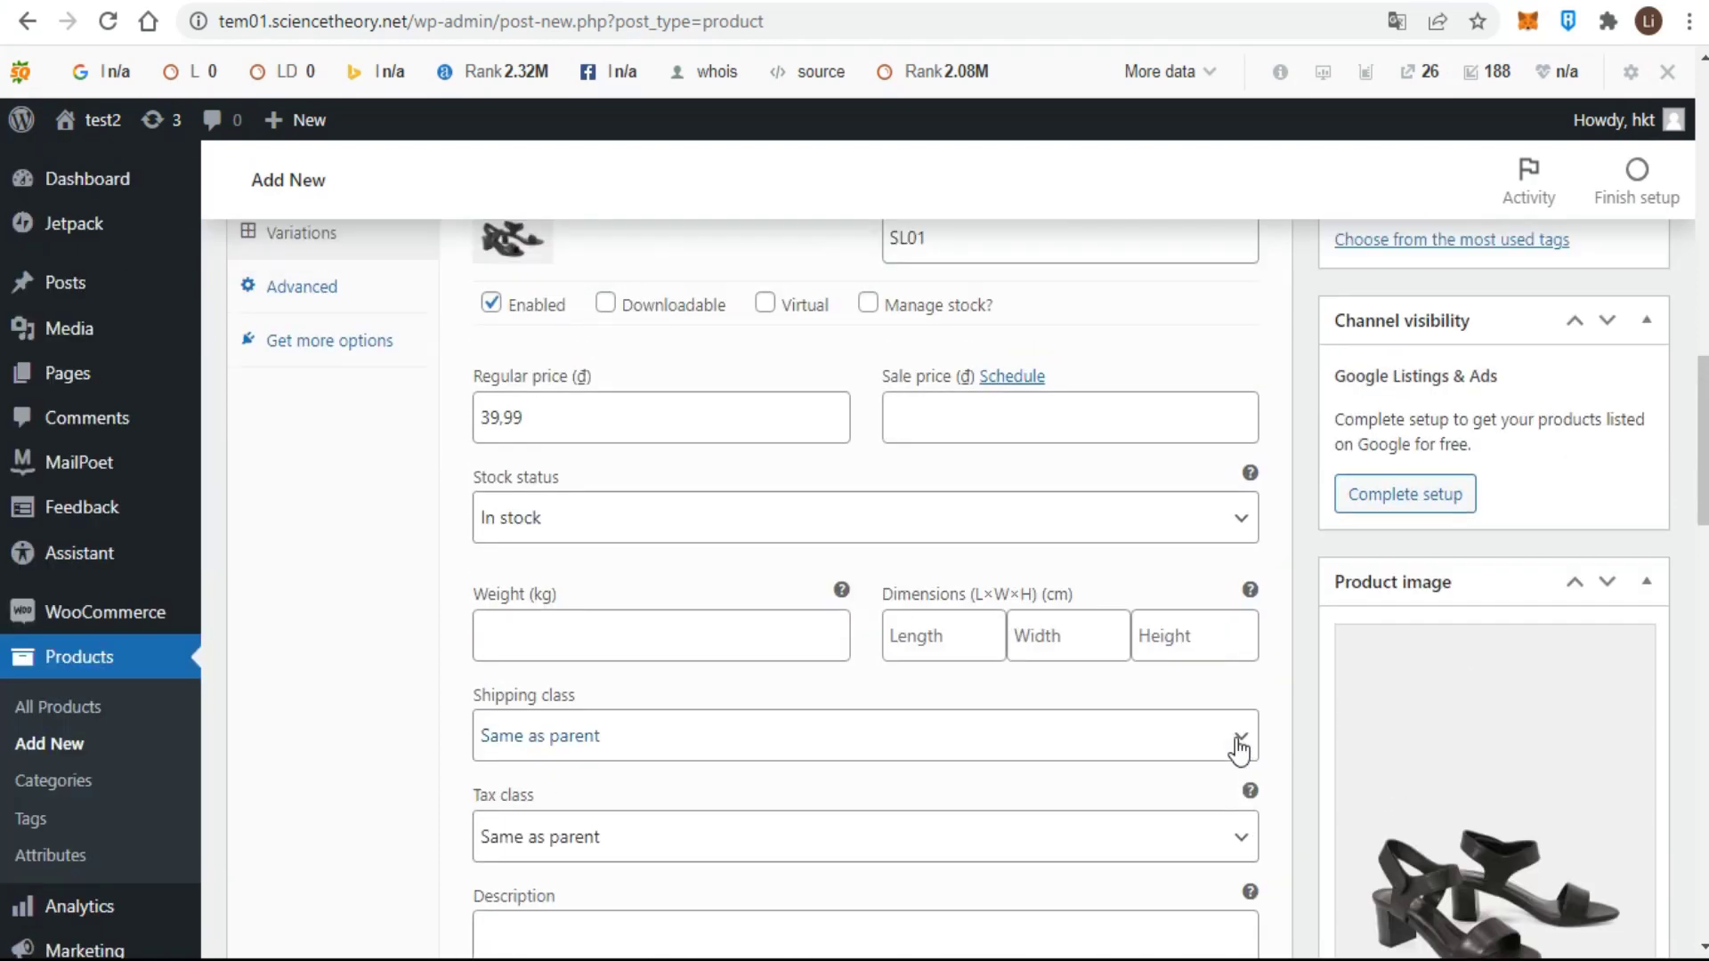
scroll(1514, 708, "up", 4)
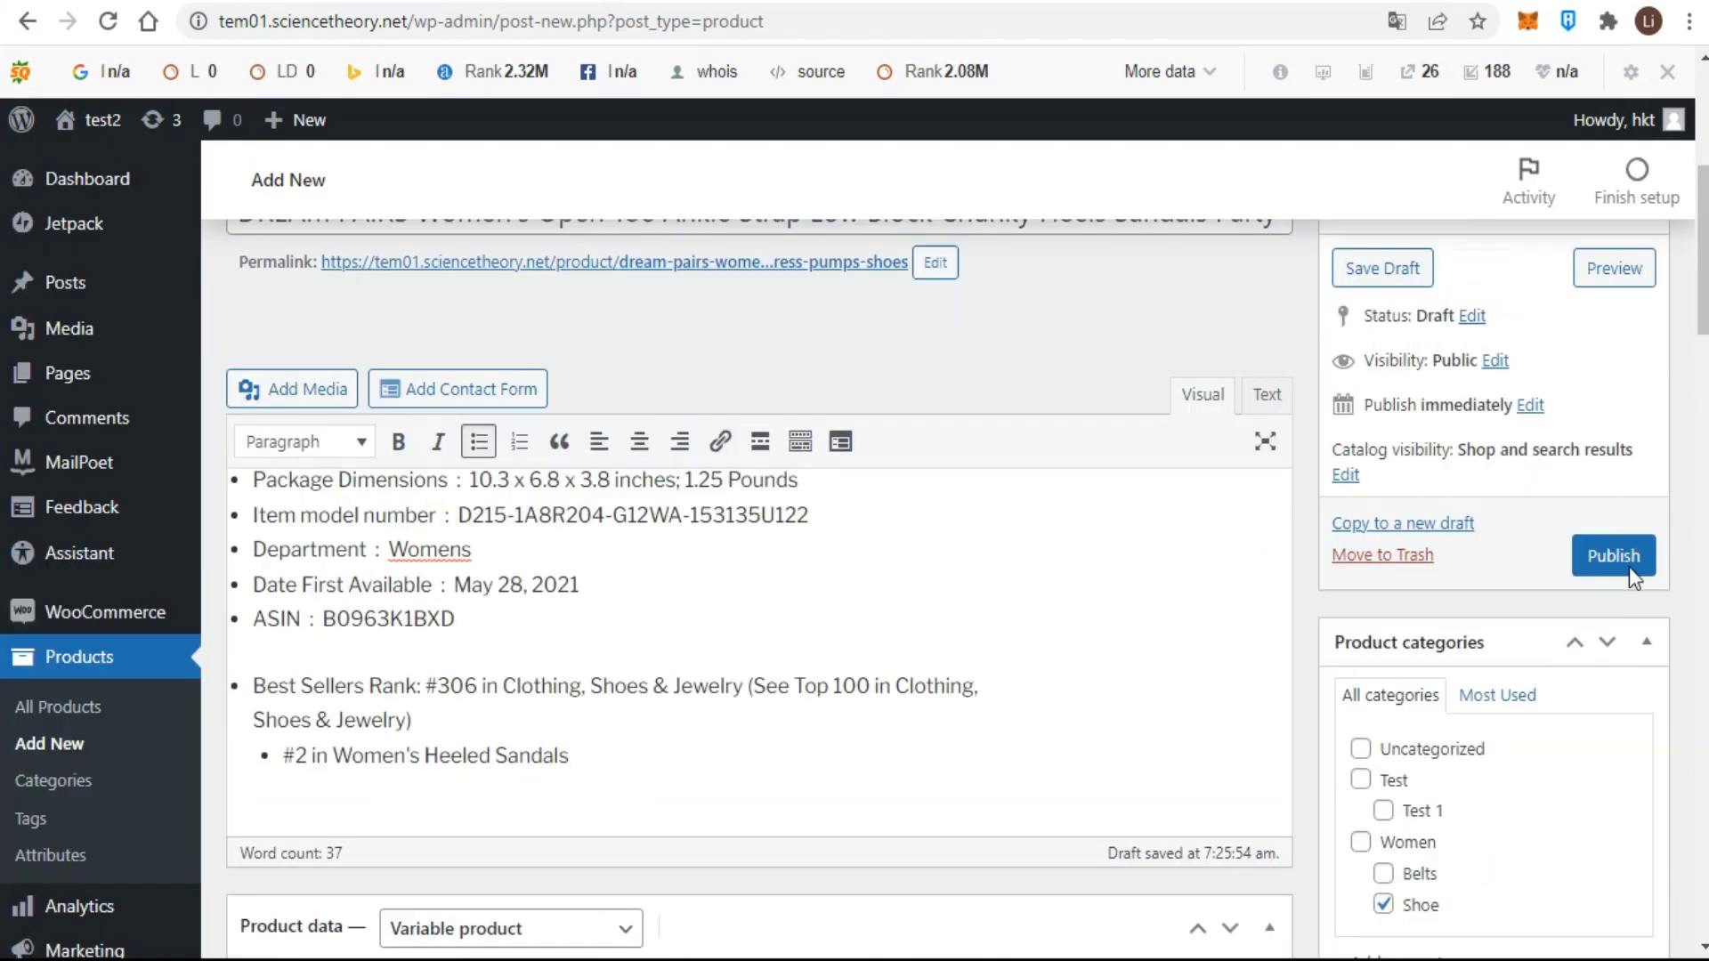
left_click(1629, 562)
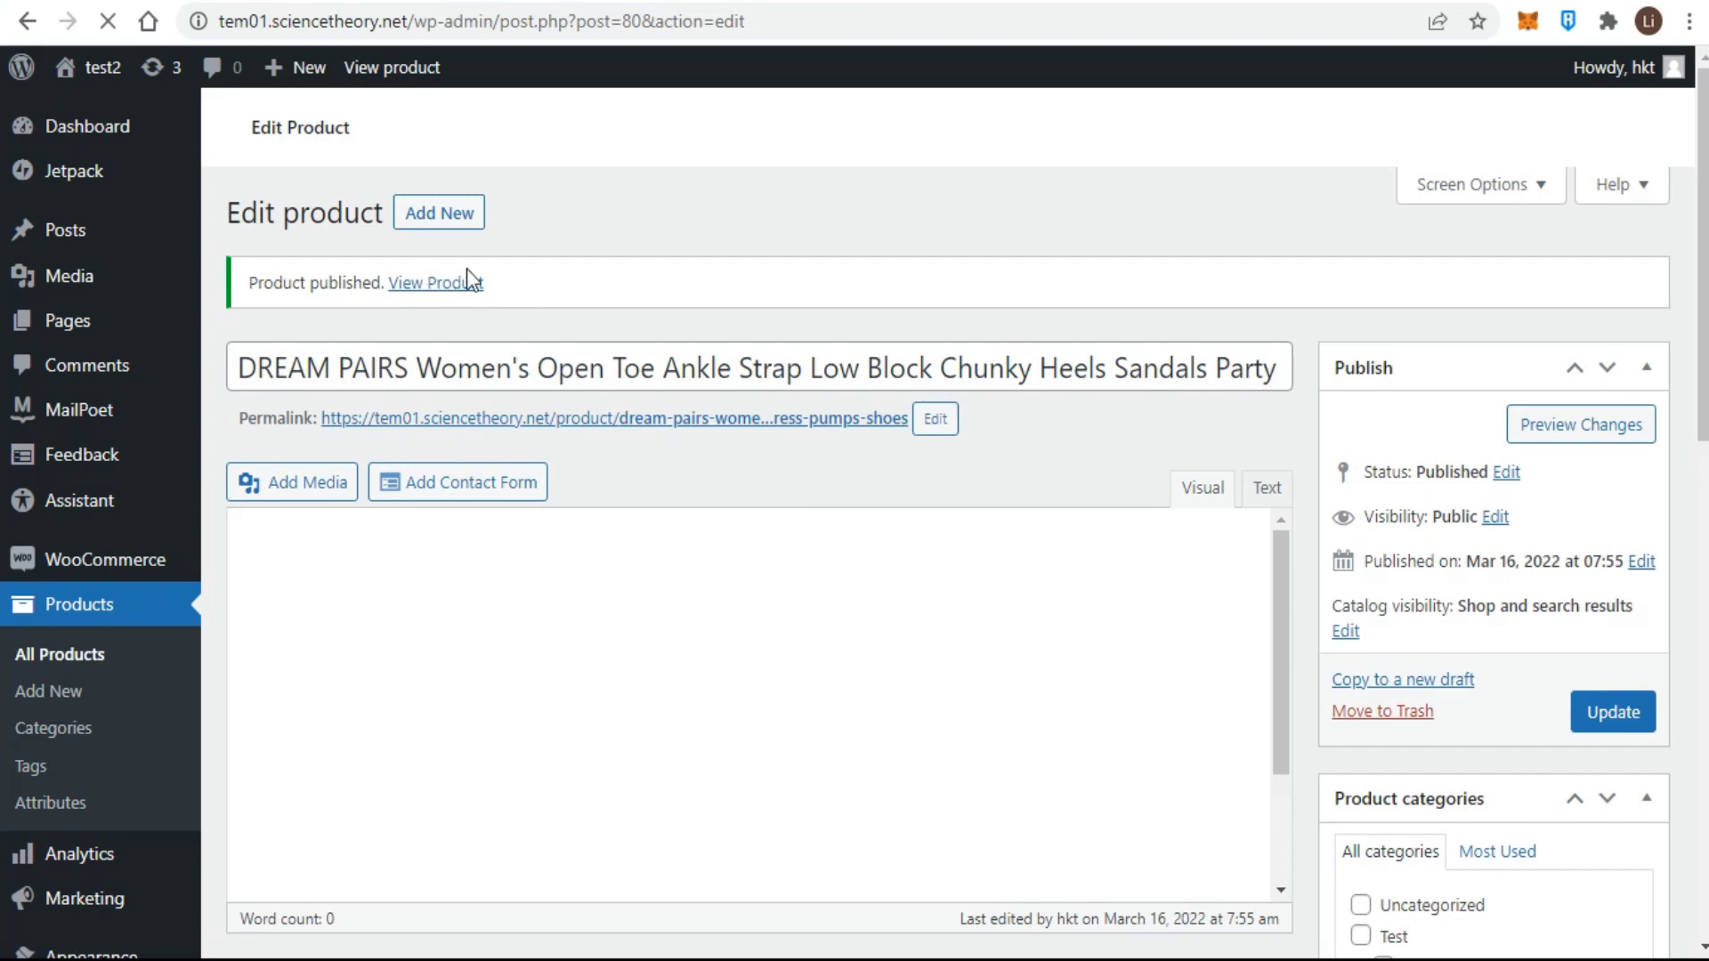
Open the published shoe product's store page and check the choices offered for Color and Shoe size
left_click(423, 287)
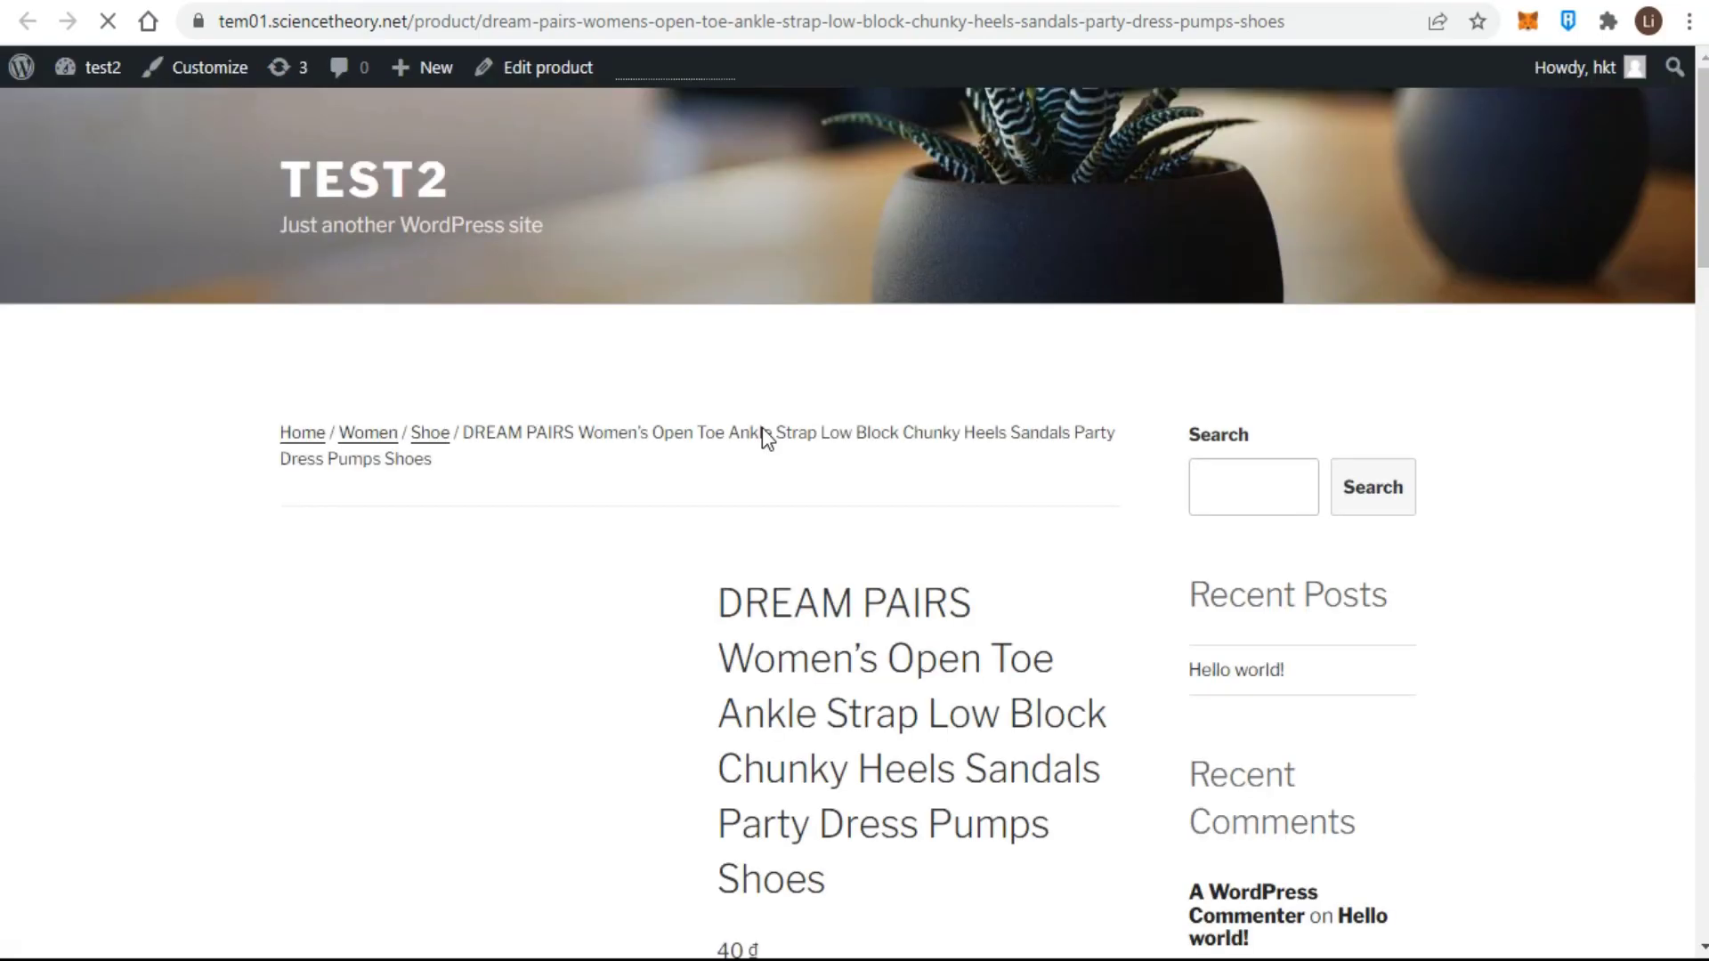
scroll(874, 551, "down", 3)
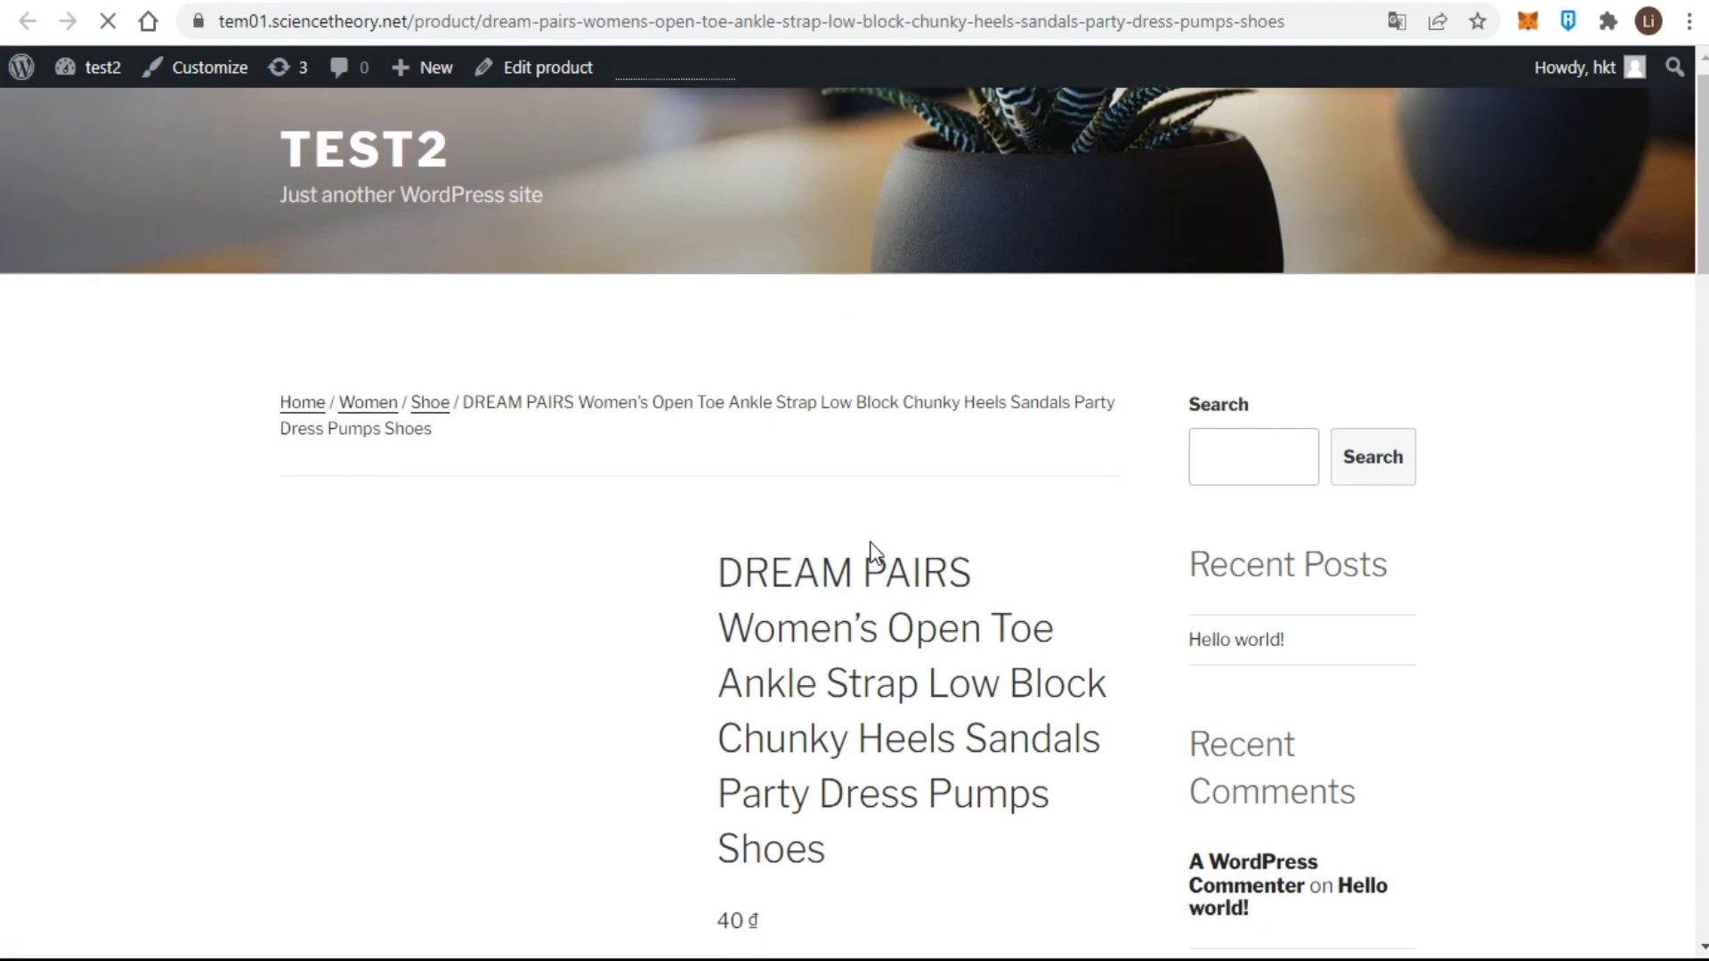
scroll(877, 549, "down", 2)
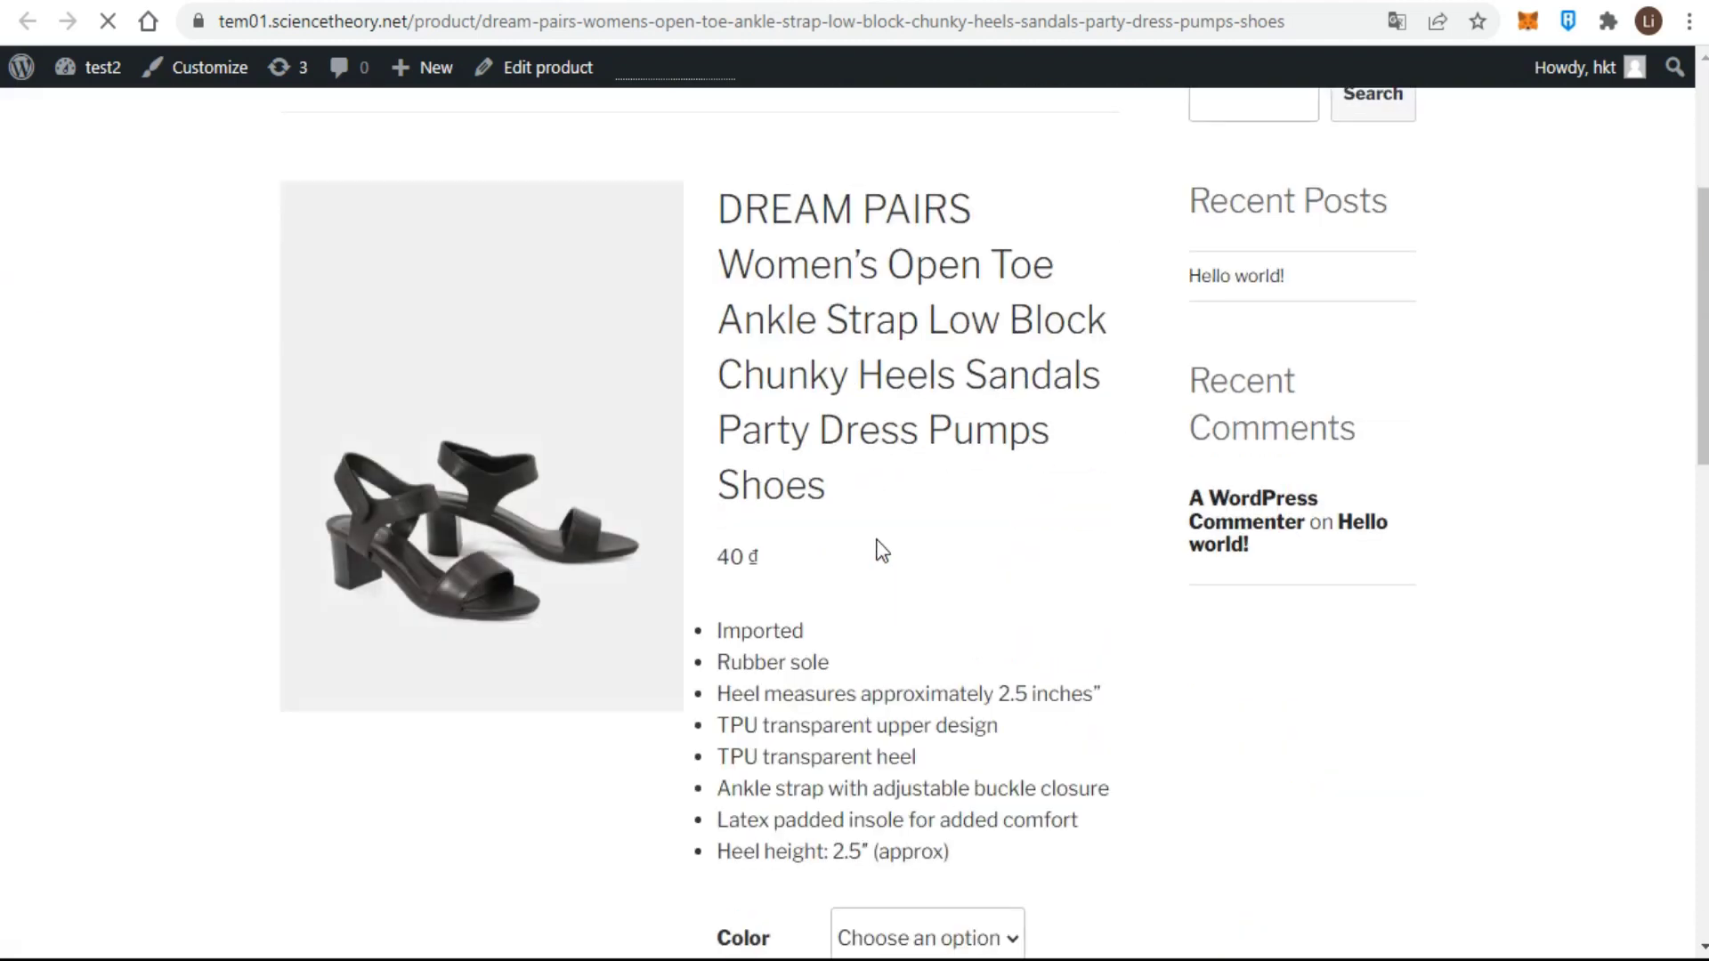
scroll(878, 546, "down", 3)
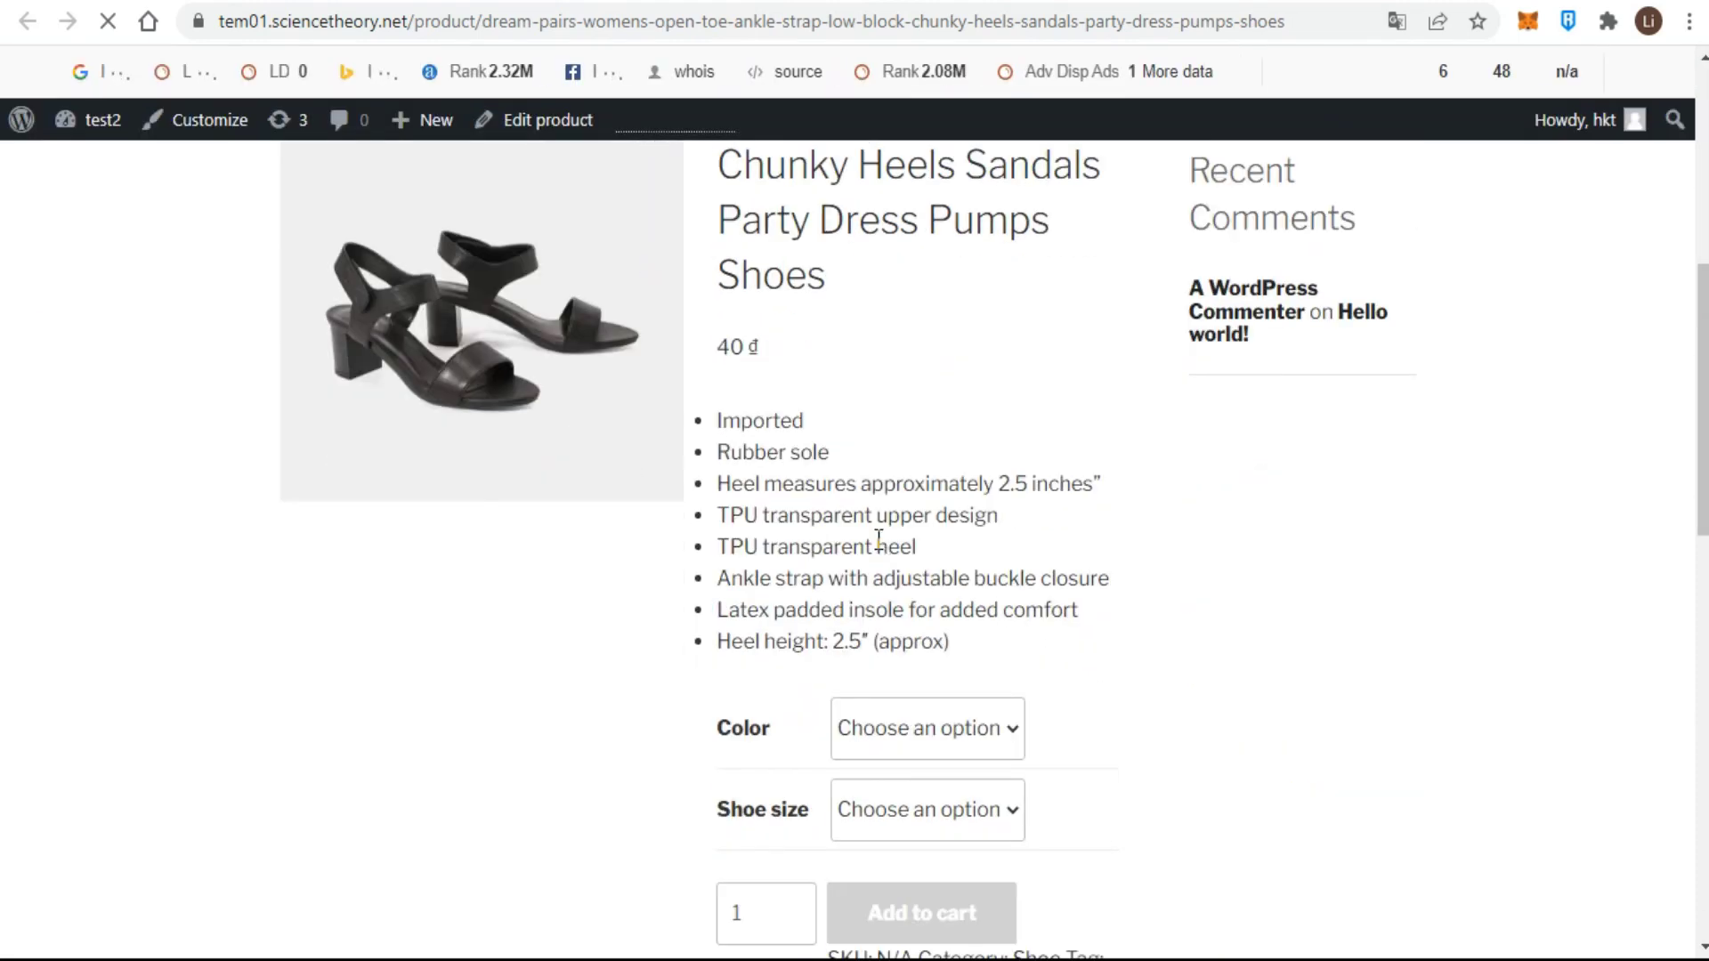
scroll(878, 540, "down", 3)
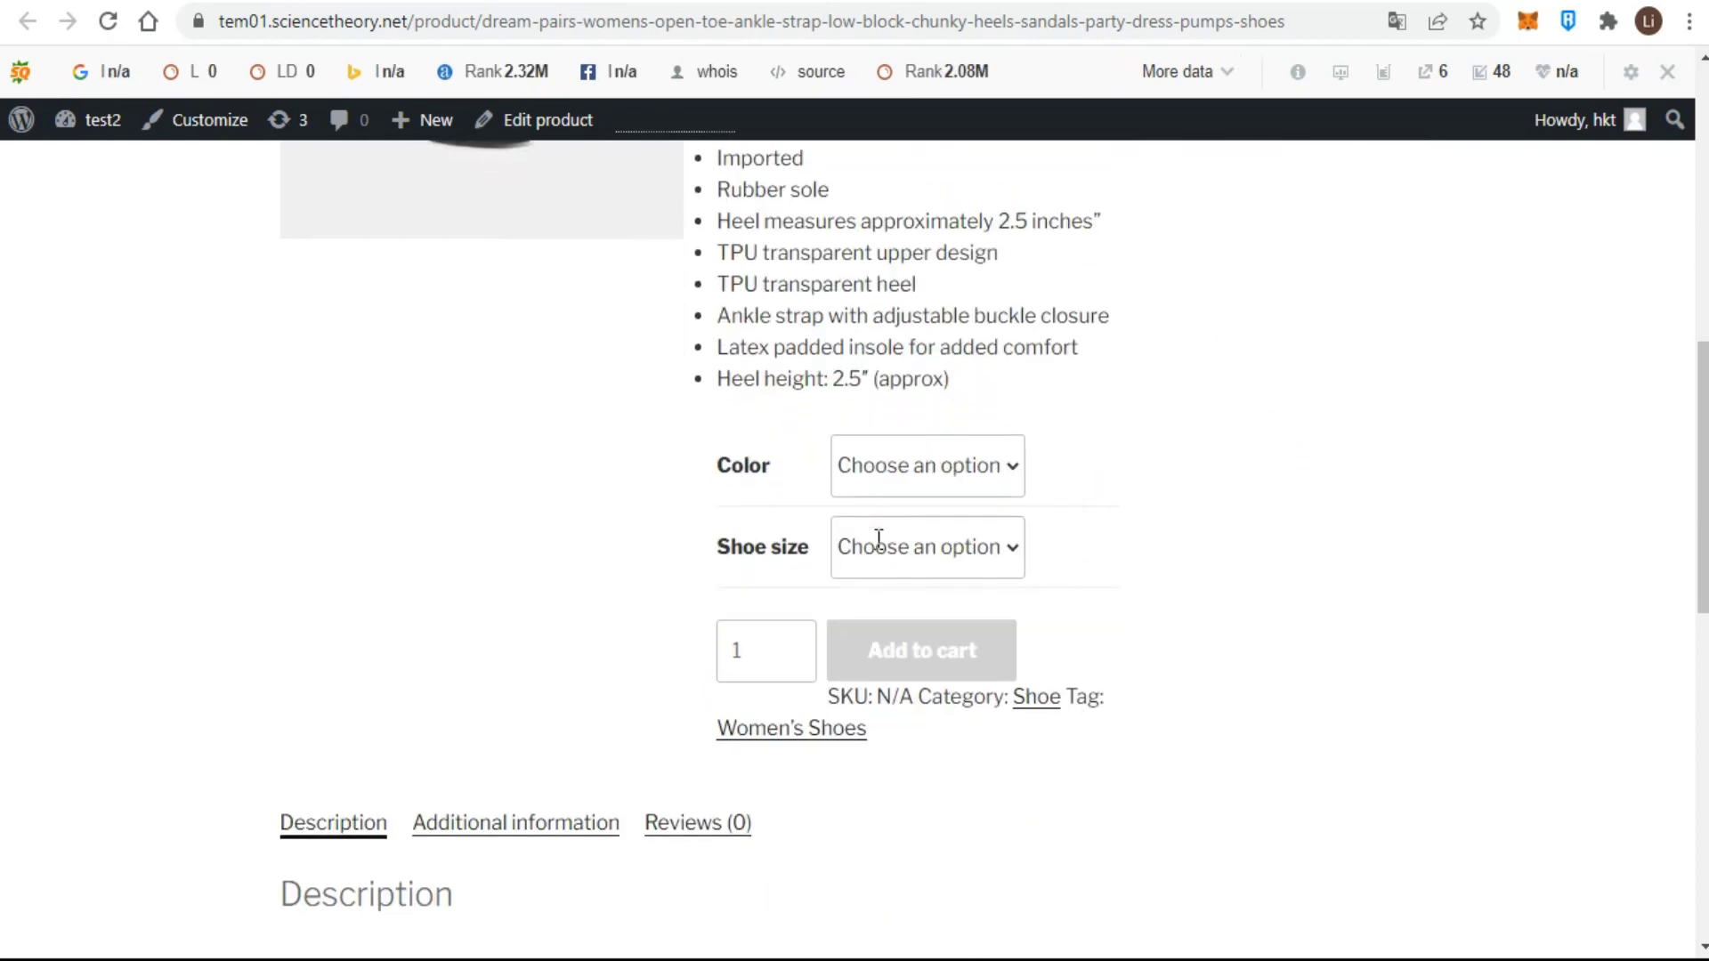
left_click(1012, 471)
left_click(1011, 472)
left_click(1009, 555)
left_click(1009, 557)
Review the description and product details on the rest of the shoe's store page, ending back at the product title
scroll(1036, 556, "down", 3)
scroll(1035, 556, "down", 6)
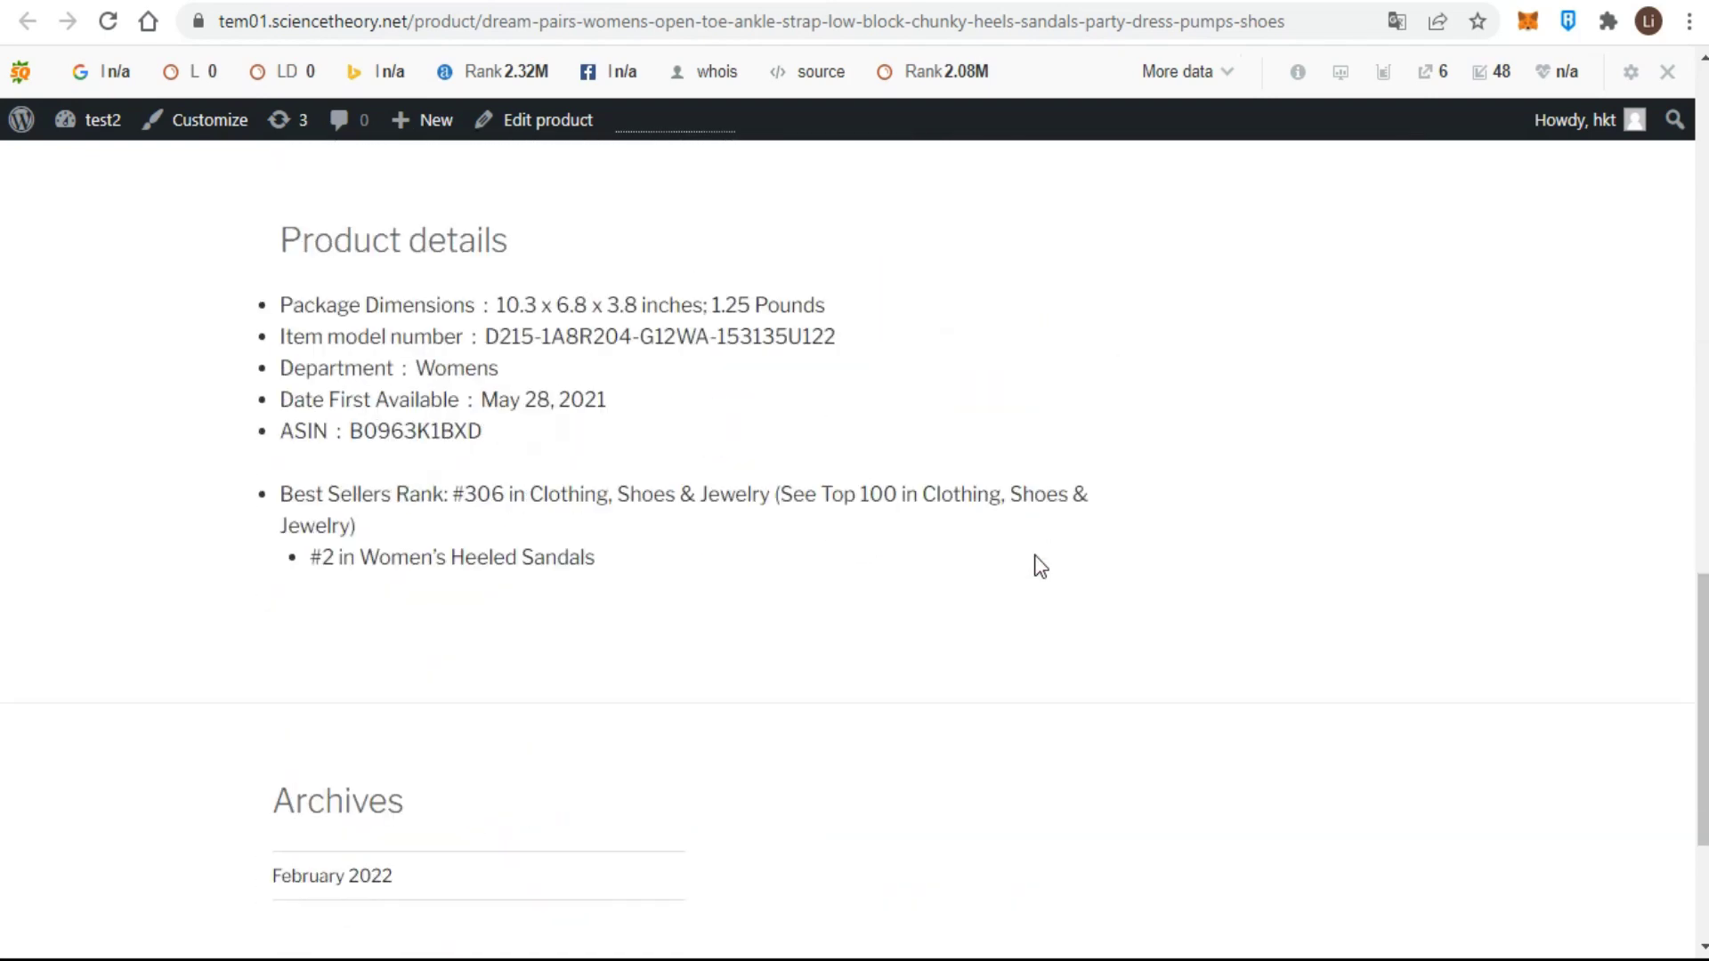
scroll(1035, 556, "down", 3)
scroll(1035, 556, "up", 20)
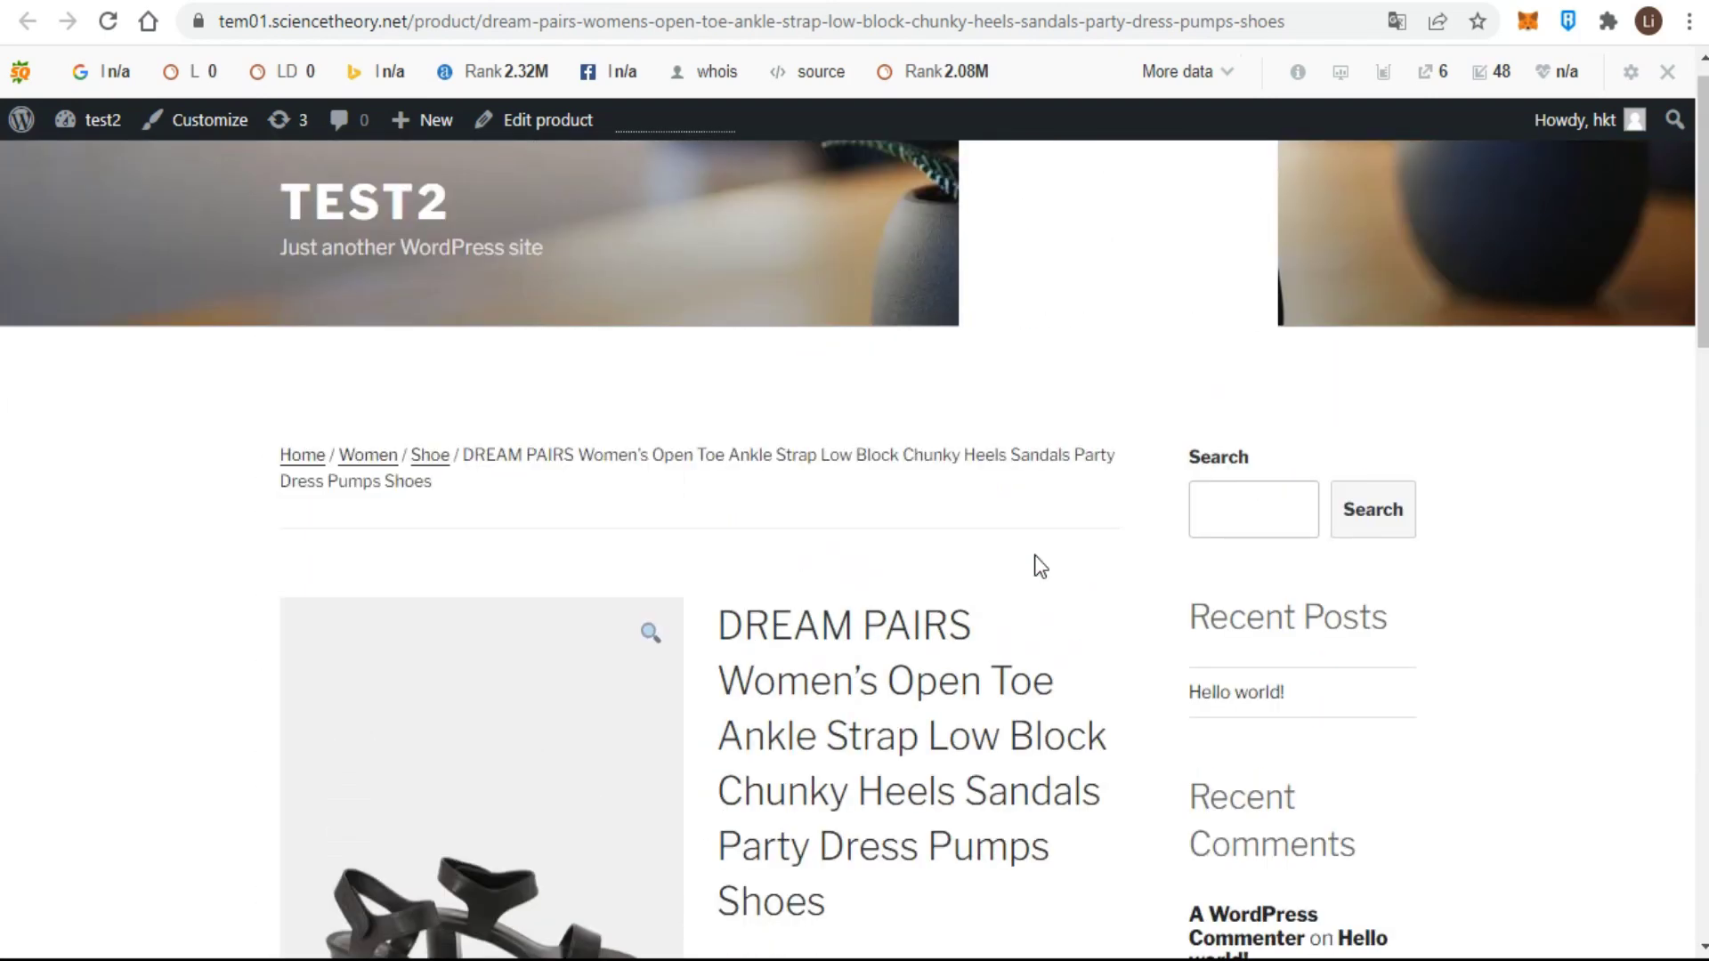